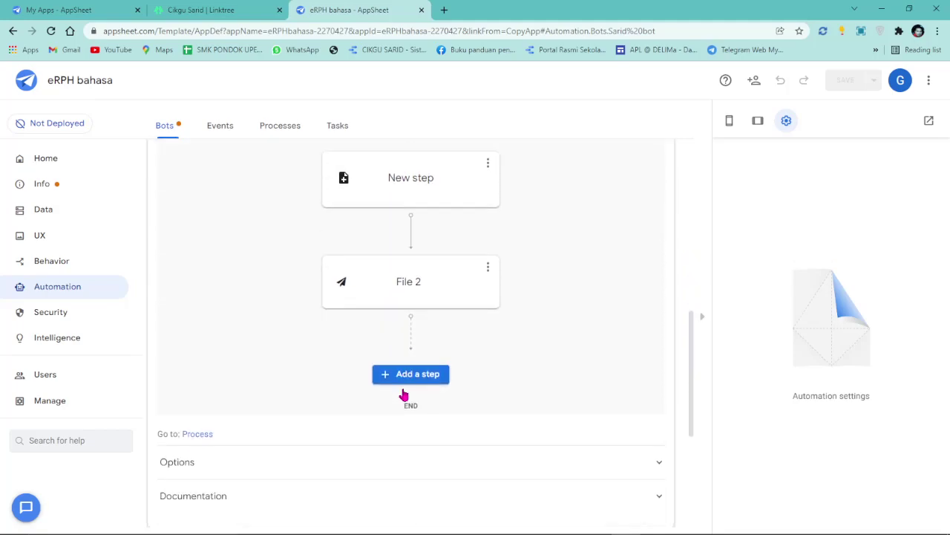
In the File 2 action, replace the app ID in the File column's CONCATENATE formula with this app's ID from the page address.
left_click(353, 291)
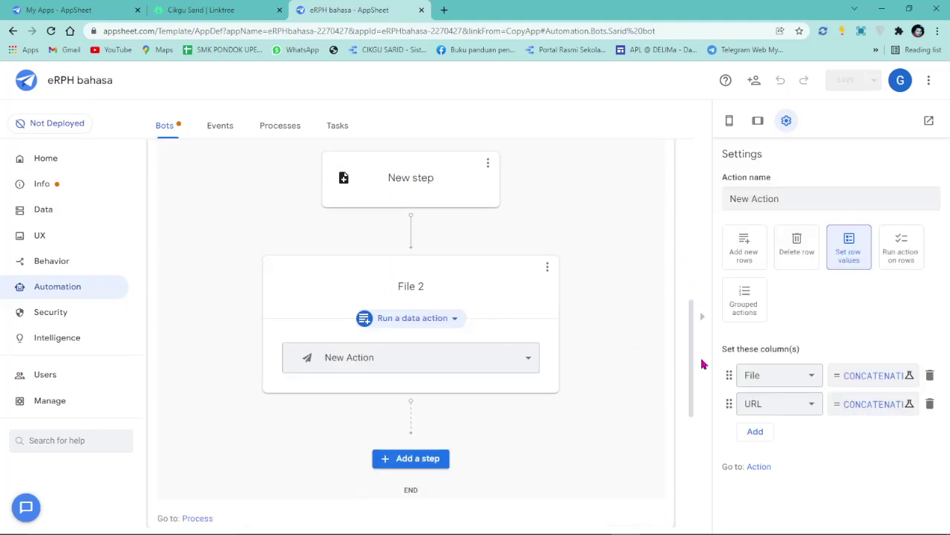
left_click(850, 377)
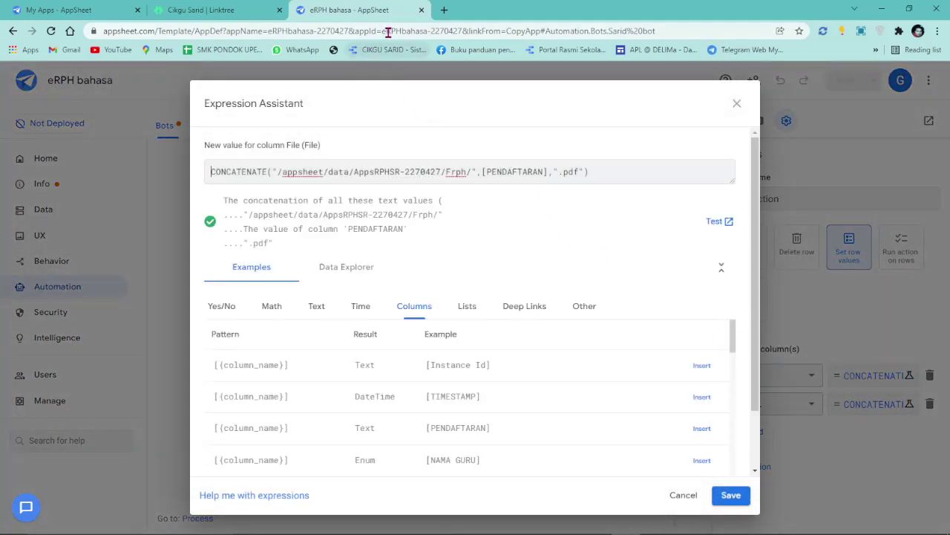
left_click_drag(462, 31, 383, 31)
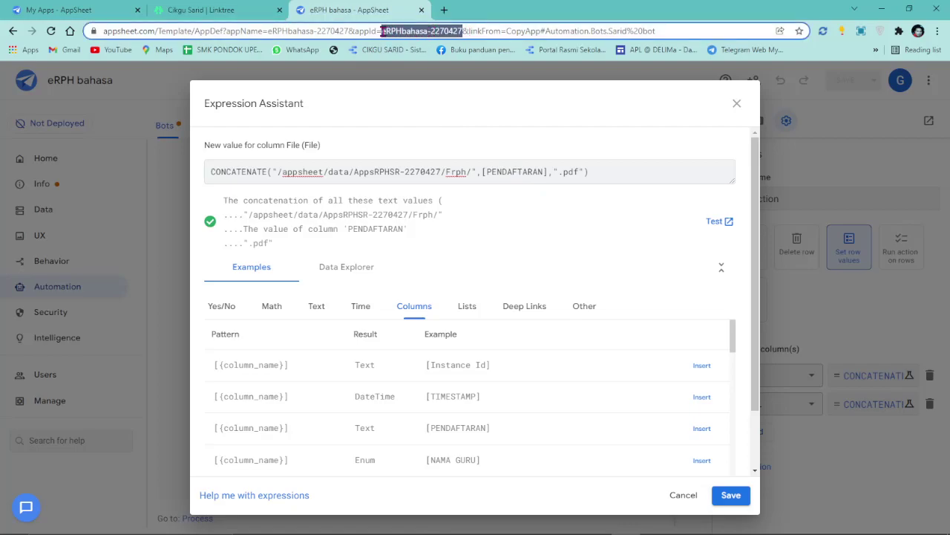
right_click(446, 32)
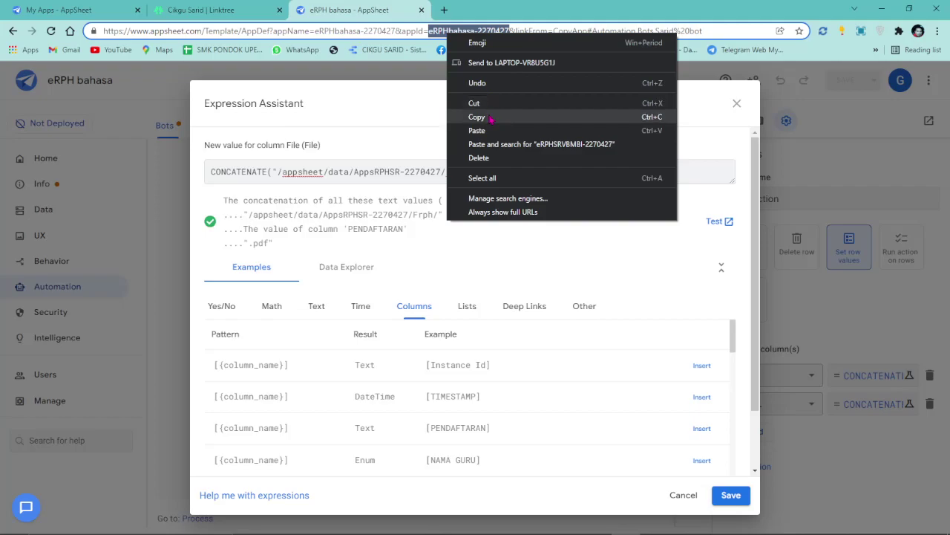
left_click(491, 119)
left_click_drag(442, 172, 354, 172)
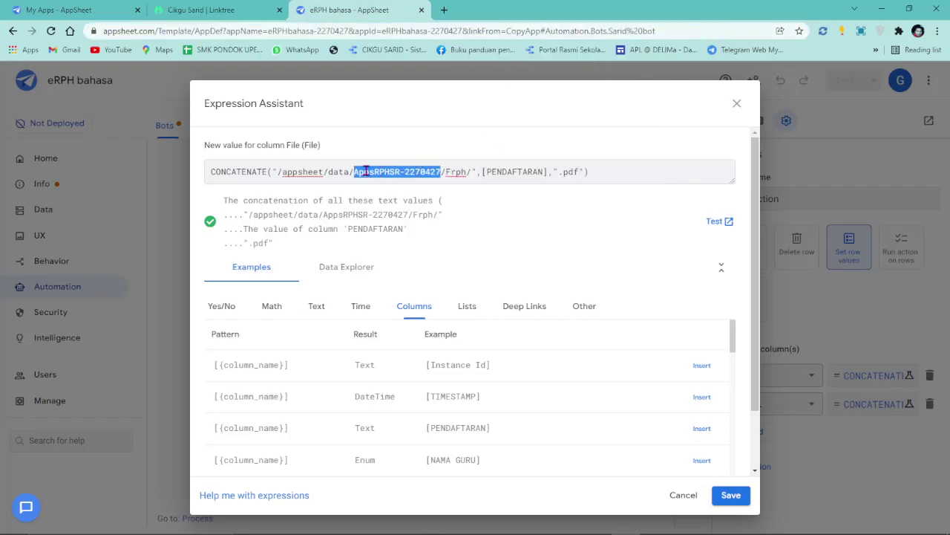
right_click(363, 171)
left_click(401, 191)
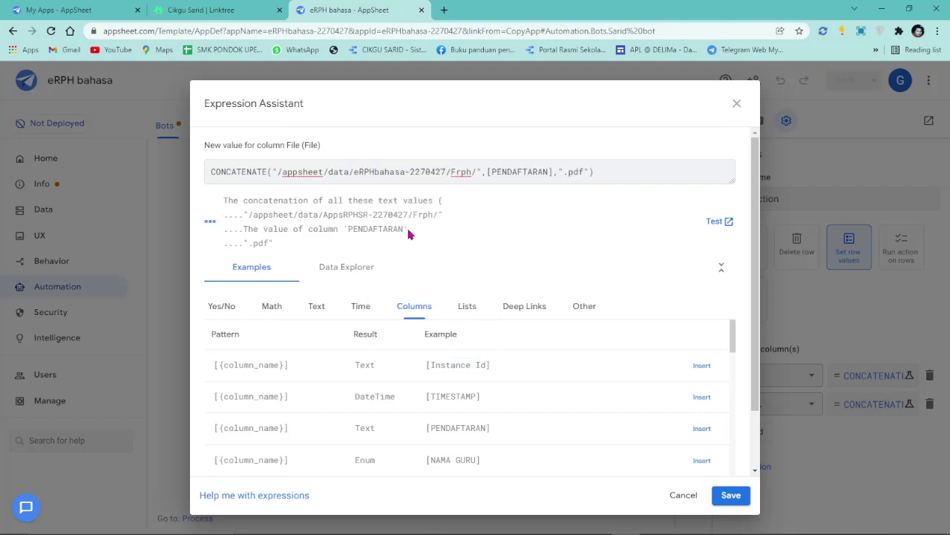
left_click(729, 496)
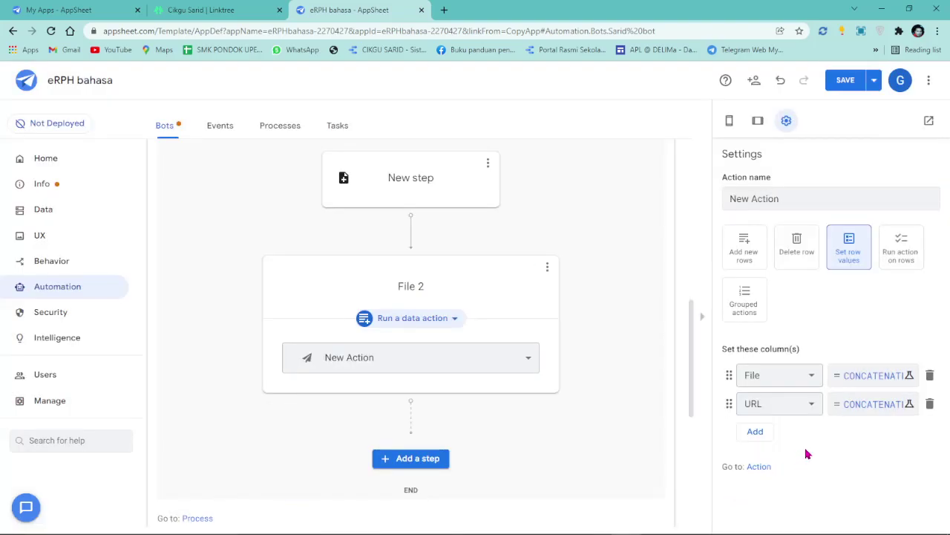
Paste the copied app ID over the old one in the URL column's CONCATENATE formula and save the app.
left_click(861, 405)
left_click_drag(591, 172, 248, 185)
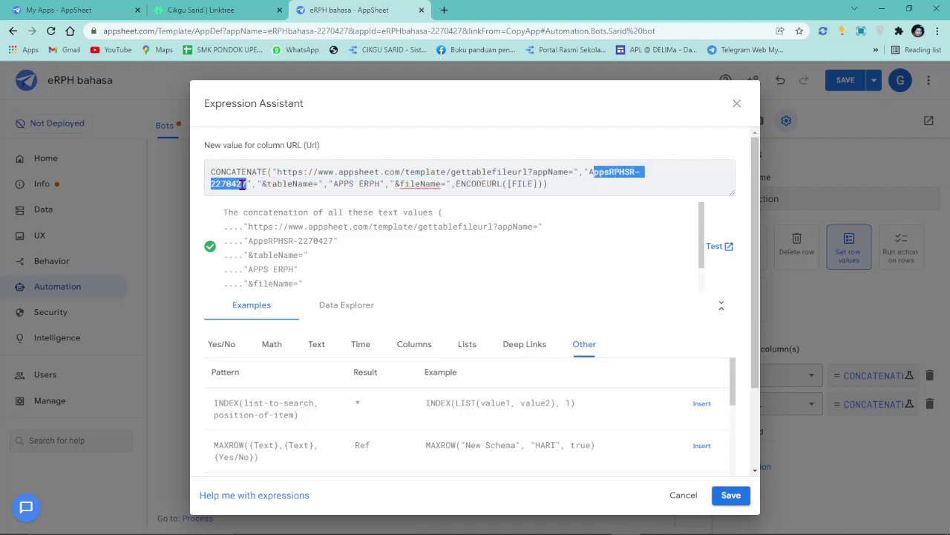
right_click(243, 184)
left_click(290, 248)
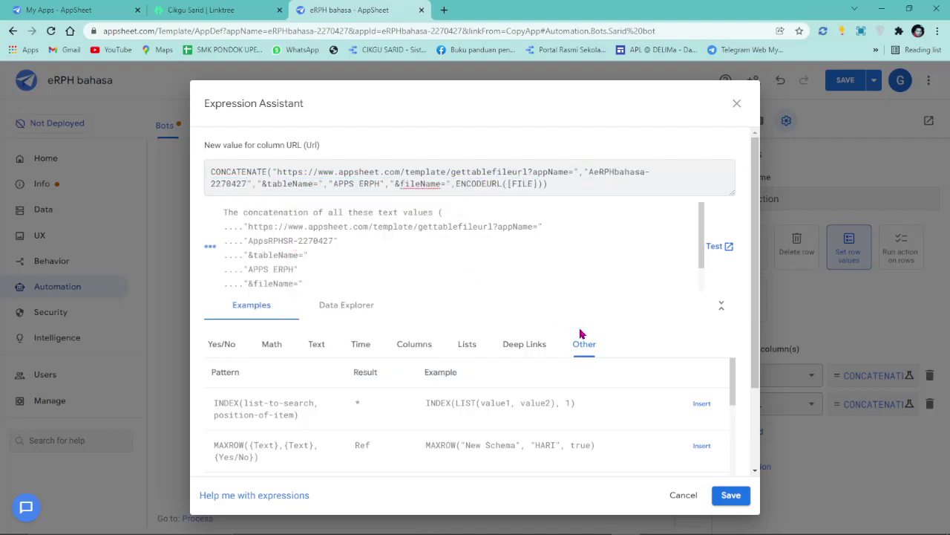
left_click(728, 495)
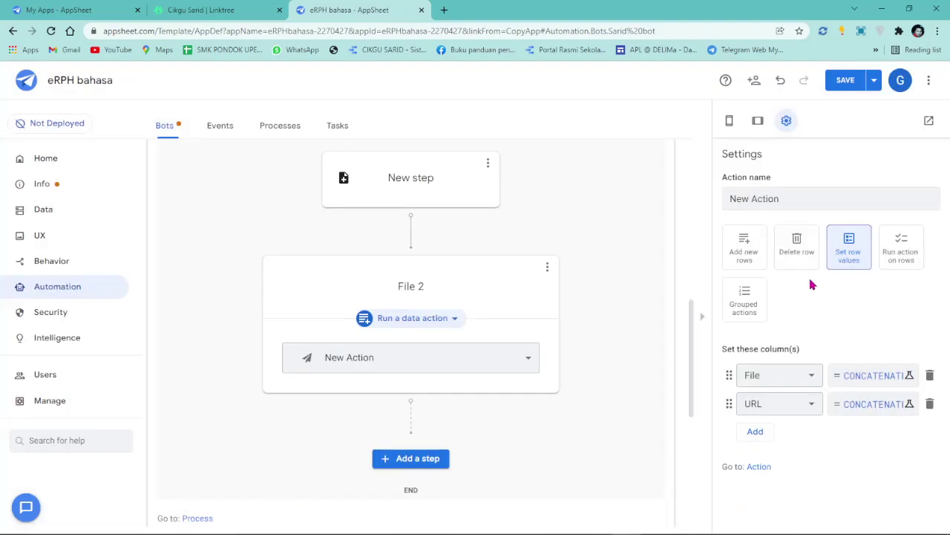
left_click(834, 87)
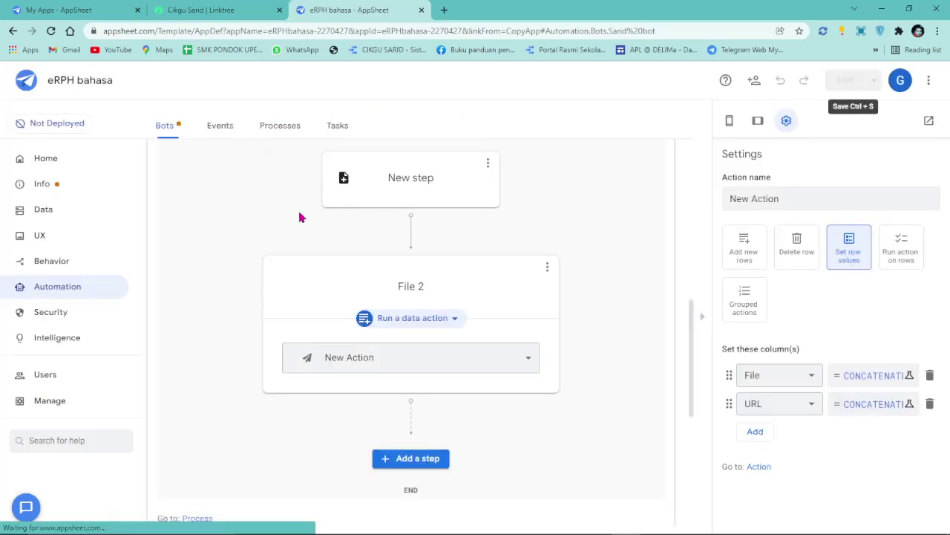
Open the Sarid bot in the automation bots and make a copy of it.
left_click(56, 211)
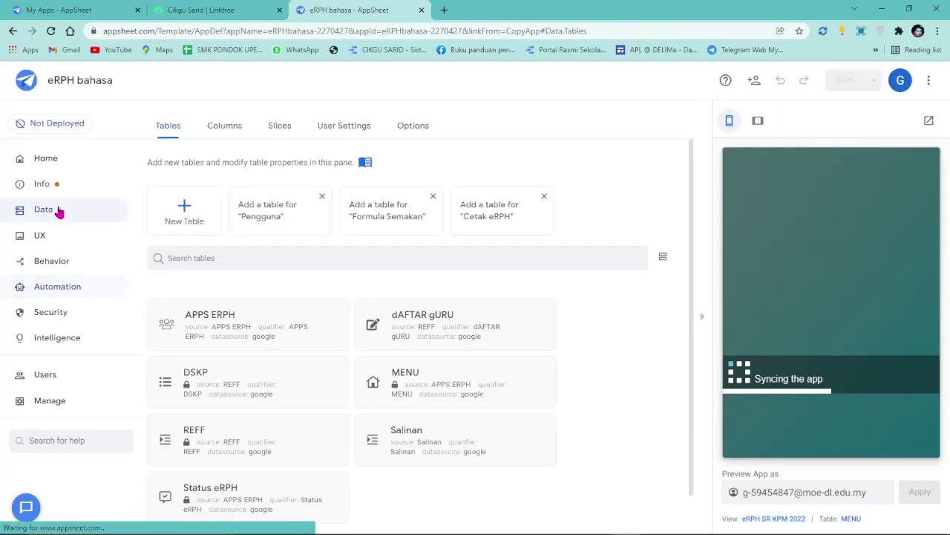
left_click(72, 286)
left_click(170, 284)
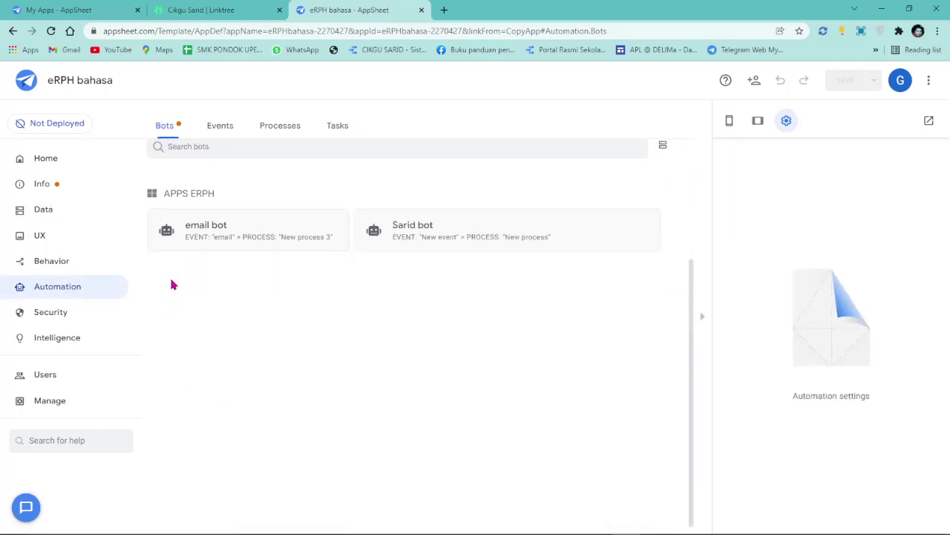
left_click(384, 234)
left_click(555, 171)
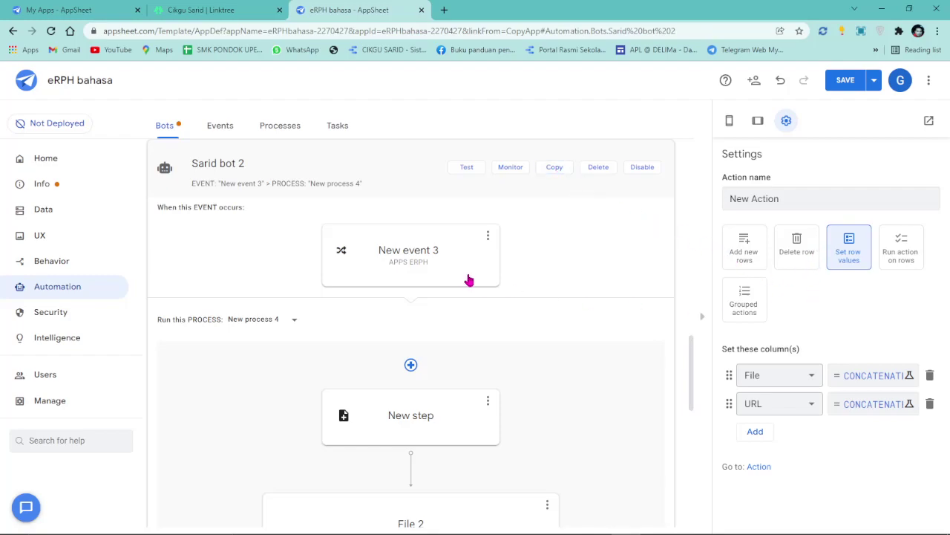
scroll(518, 293, "down", 1)
scroll(517, 294, "up", 3)
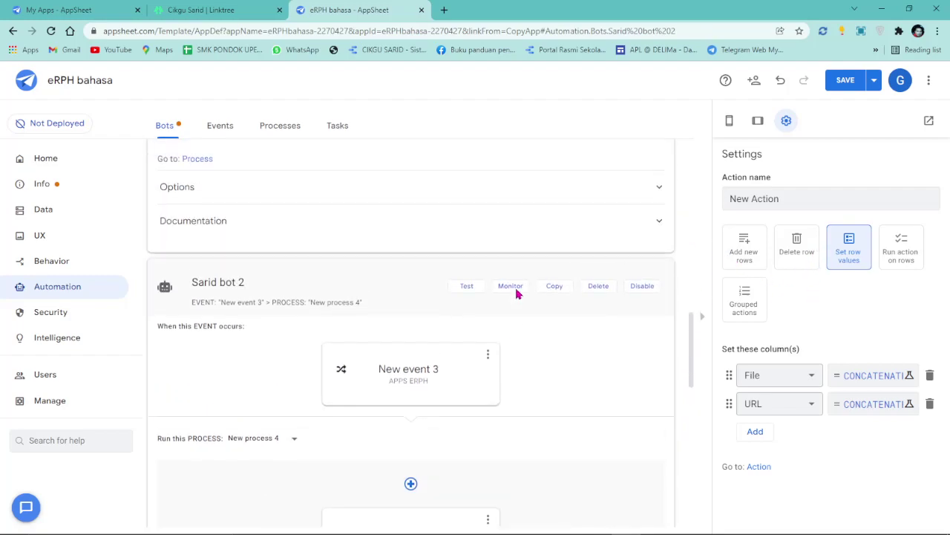
Review the settings of New event 3 in the copied bot and rename the bot to "Sarid bot bi".
left_click(346, 368)
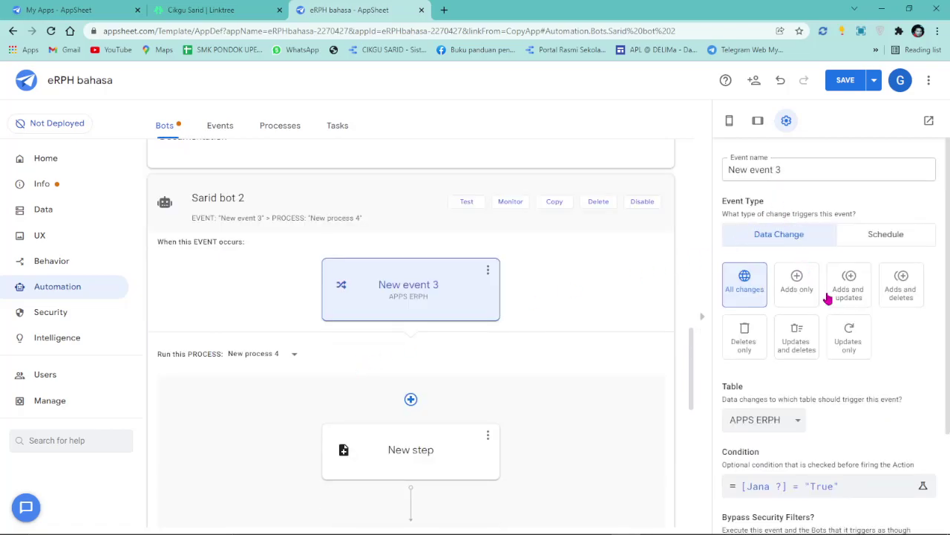
scroll(831, 307, "down", 2)
scroll(832, 307, "up", 2)
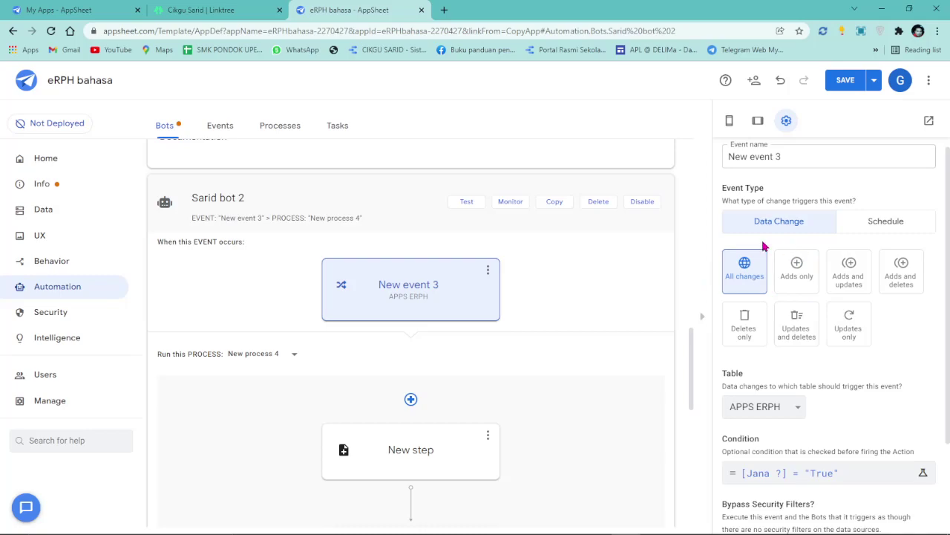
left_click(273, 193)
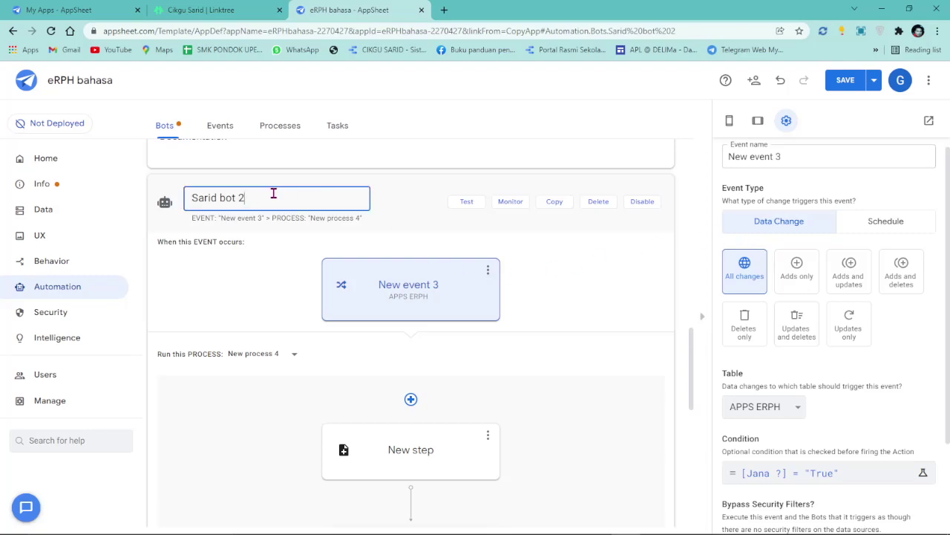
left_click_drag(238, 197, 252, 196)
type("bi")
left_click(502, 121)
Give New step in Sarid bot bi a newly created task and set its type to Create a new file.
scroll(425, 215, "down", 3)
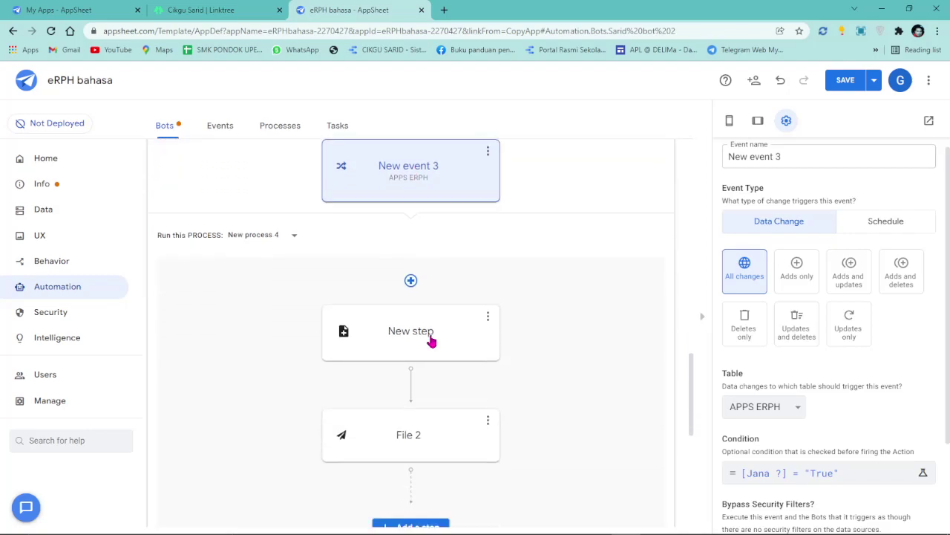
left_click(346, 332)
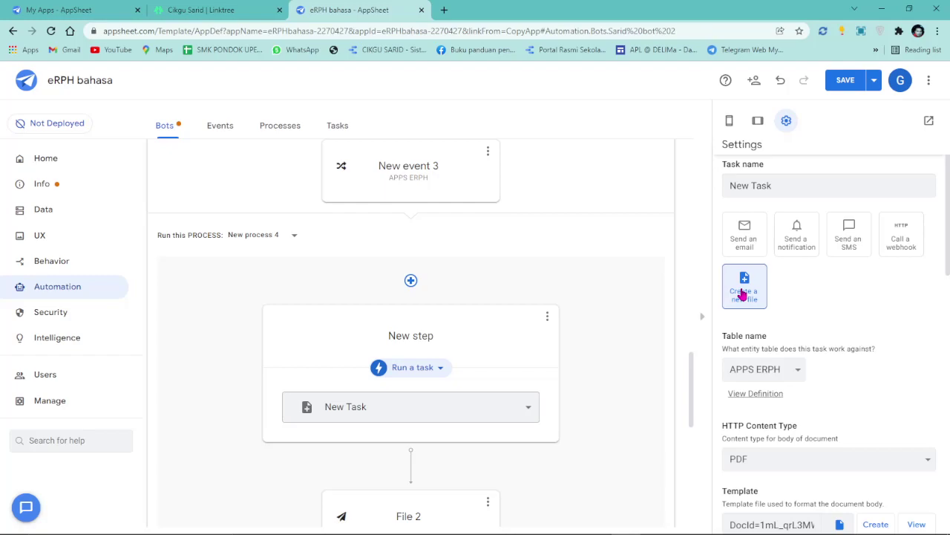
scroll(813, 308, "down", 2)
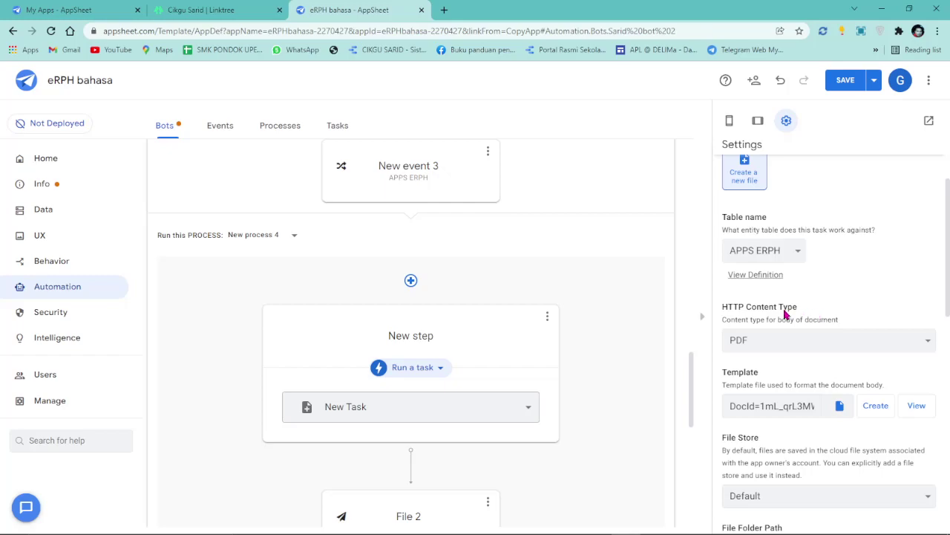
scroll(765, 312, "up", 2)
left_click(800, 187)
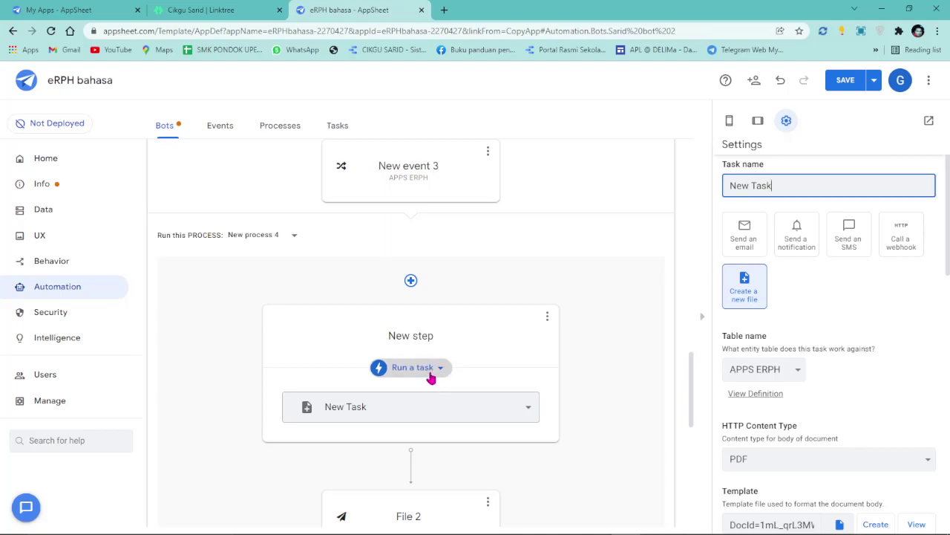
left_click(453, 405)
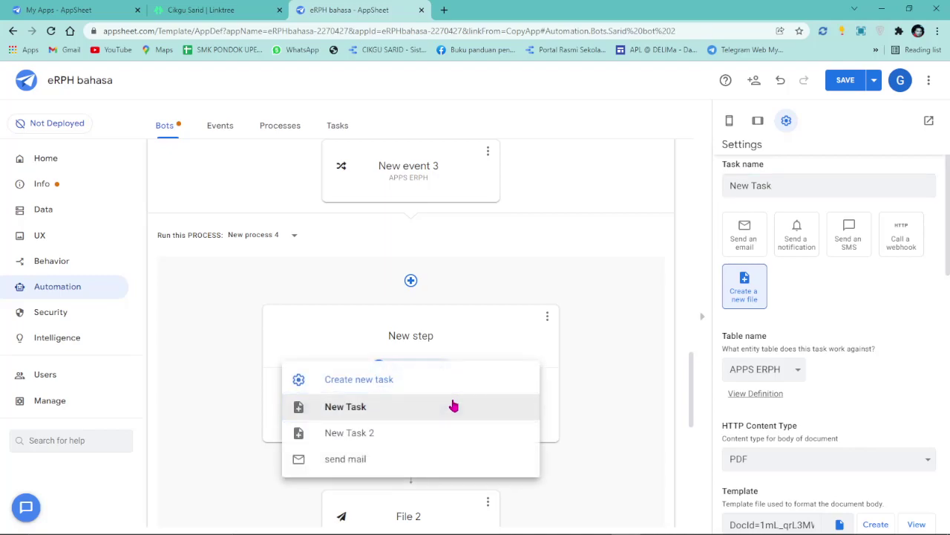
left_click(399, 384)
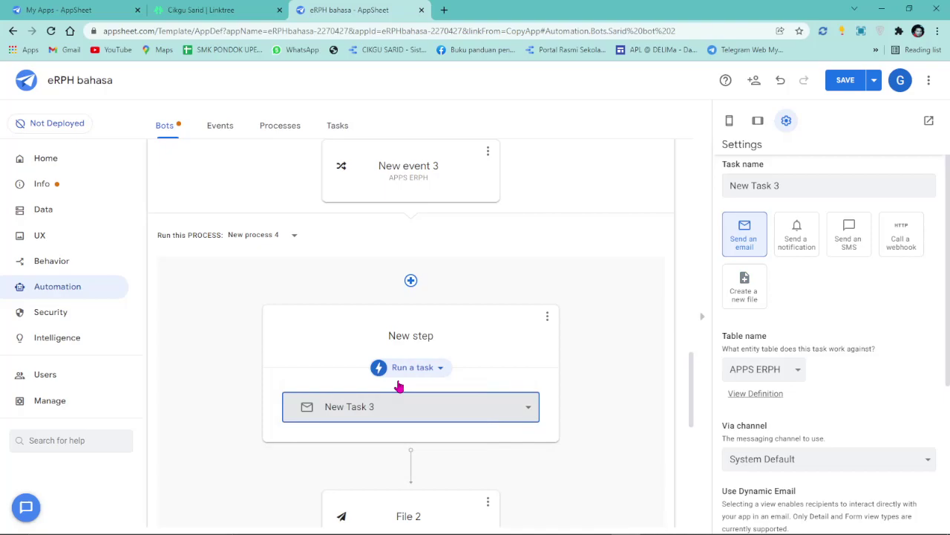
left_click(761, 279)
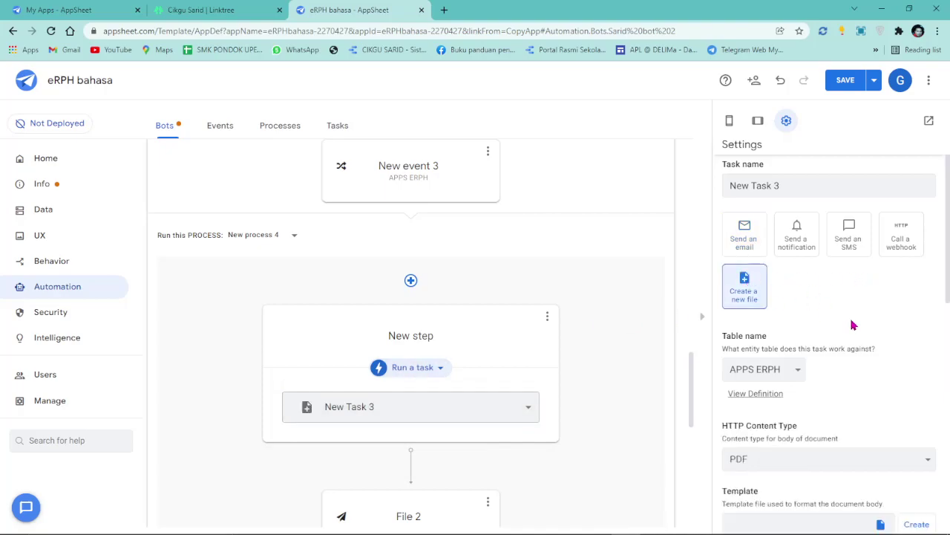
Create a PDF body template for New Task 3 and open the template document.
scroll(846, 327, "down", 2)
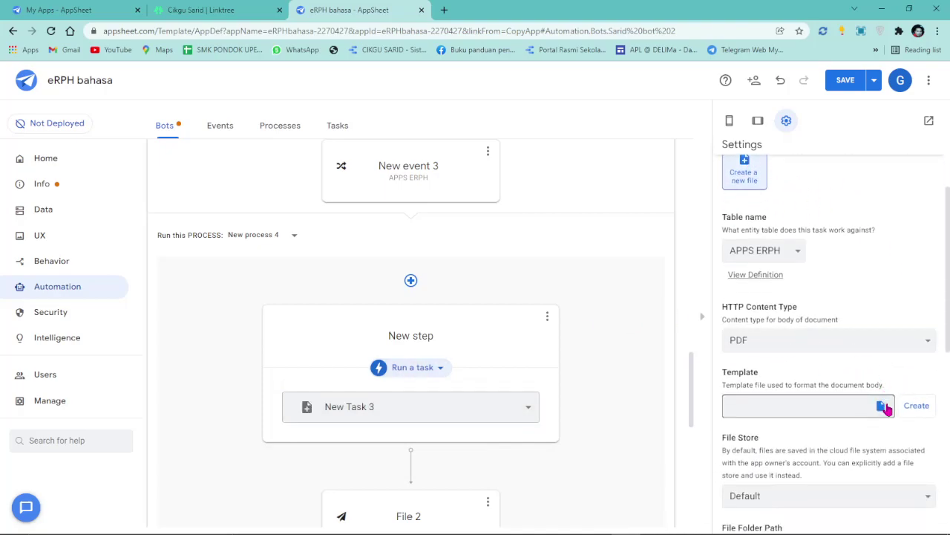
left_click(918, 405)
left_click(914, 408)
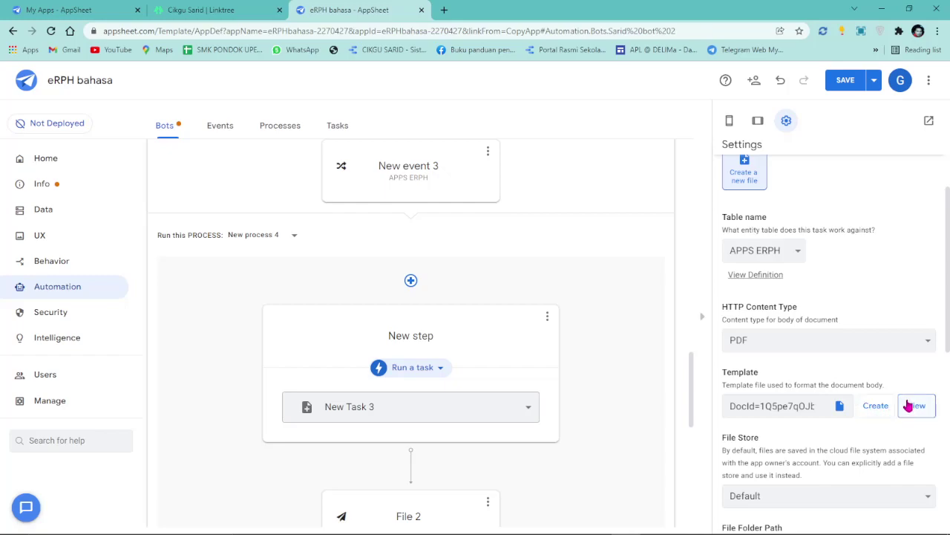
left_click(908, 404)
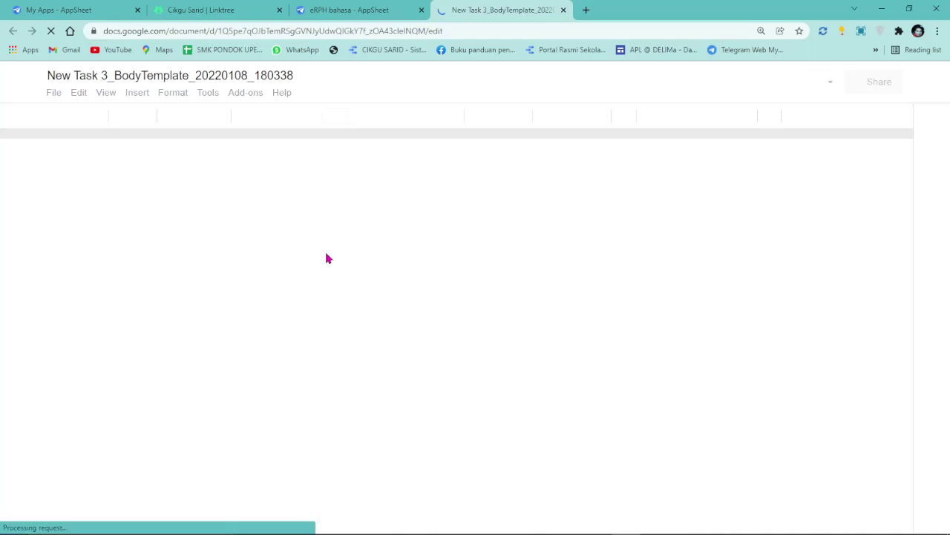
Append "bi" to the New Task 3 heading in the template document and colour the whole heading red.
double_click(356, 253)
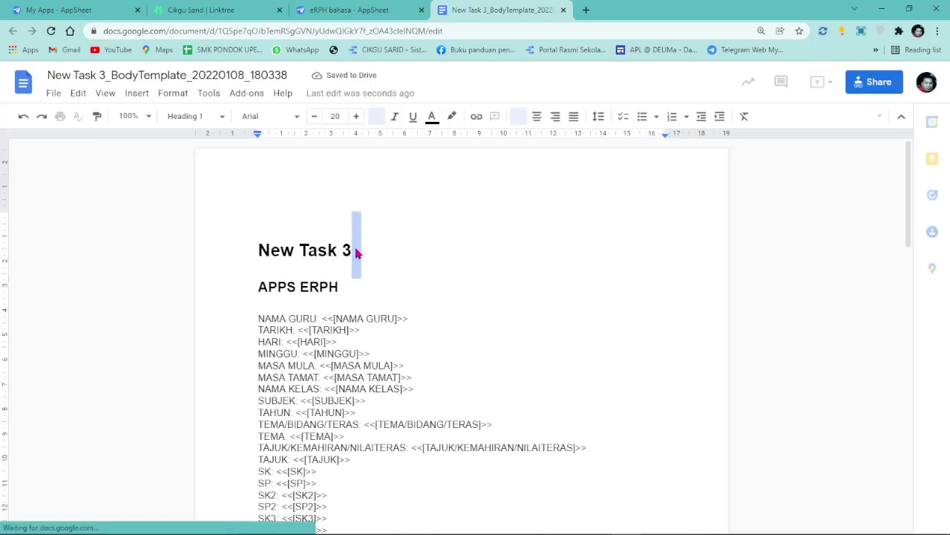
type("bi")
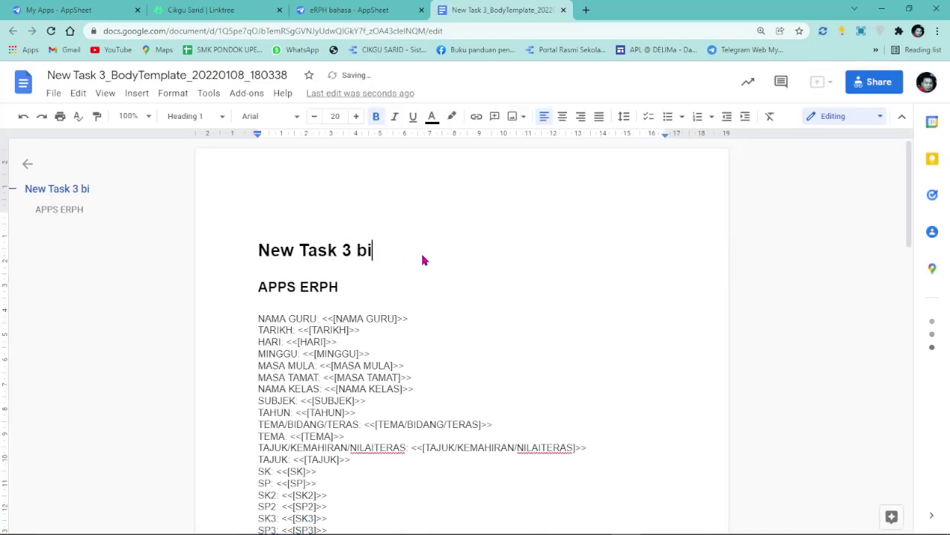
left_click_drag(423, 259, 255, 246)
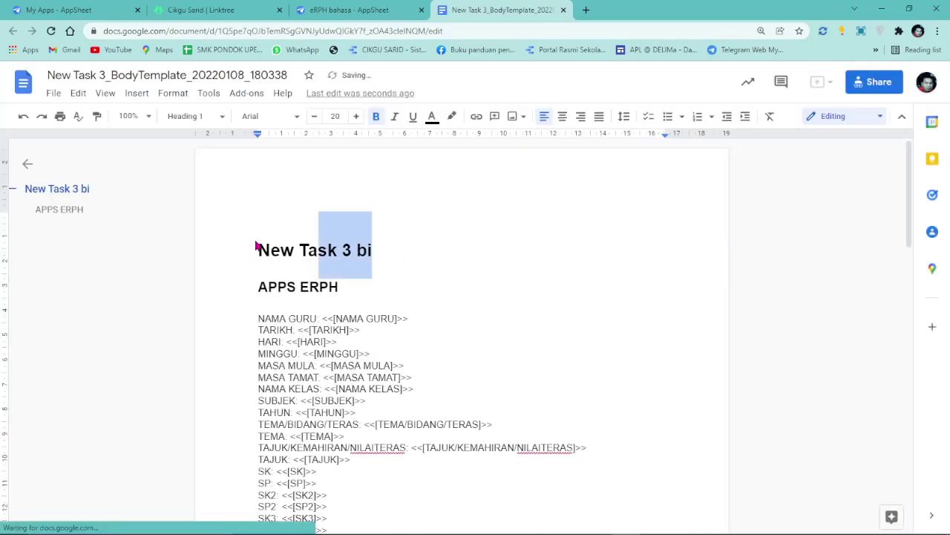
left_click(431, 116)
left_click(451, 196)
left_click(448, 202)
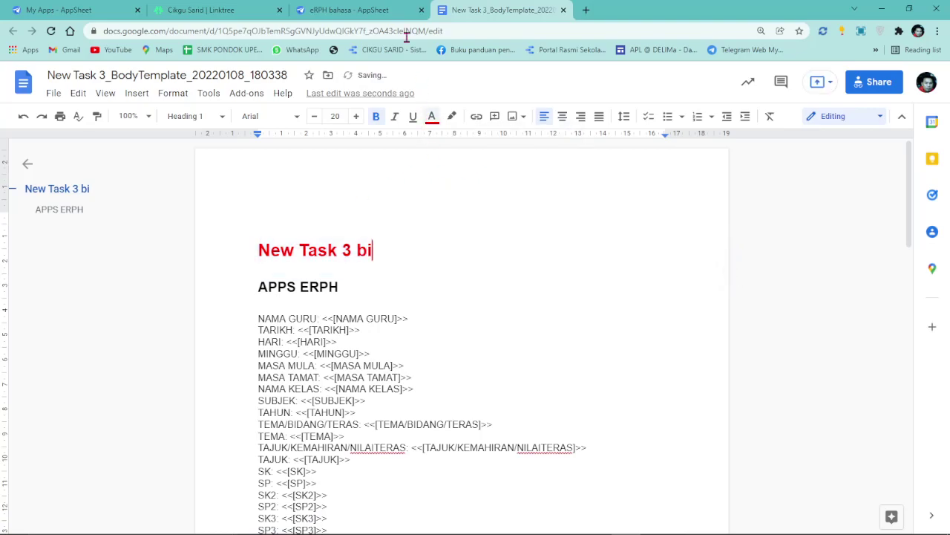
Return to the eRPH bahasa app editor and look over New Task 3's file settings and the bot's steps.
left_click(392, 13)
scroll(843, 305, "down", 3)
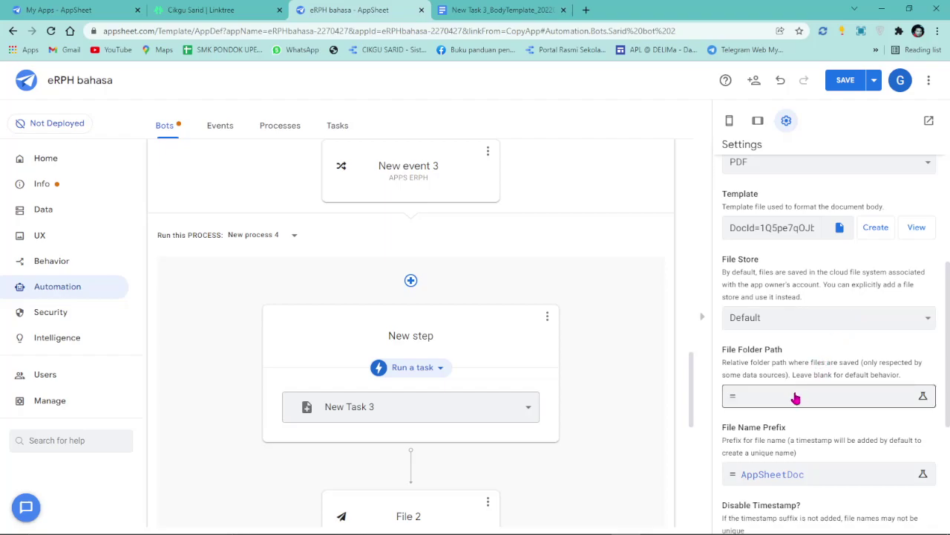
scroll(587, 329, "up", 2)
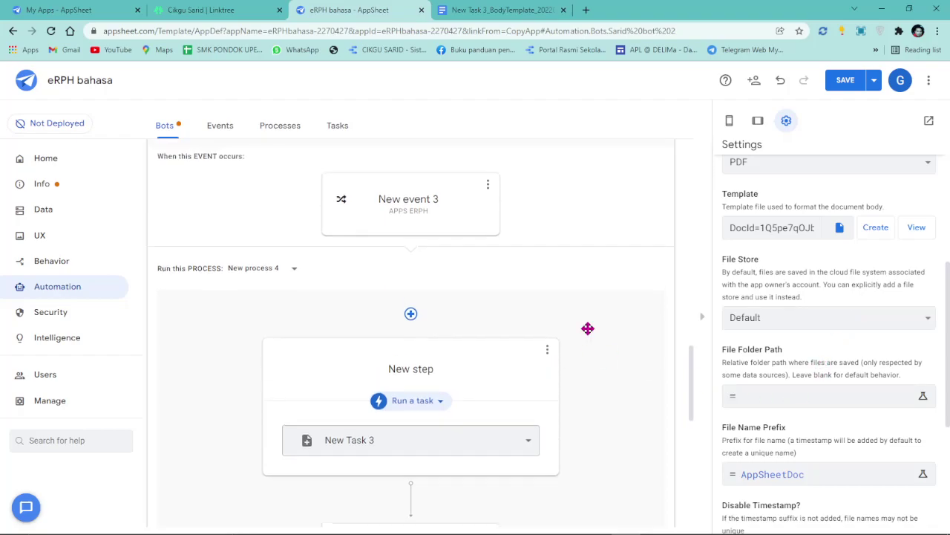
scroll(587, 335, "up", 4)
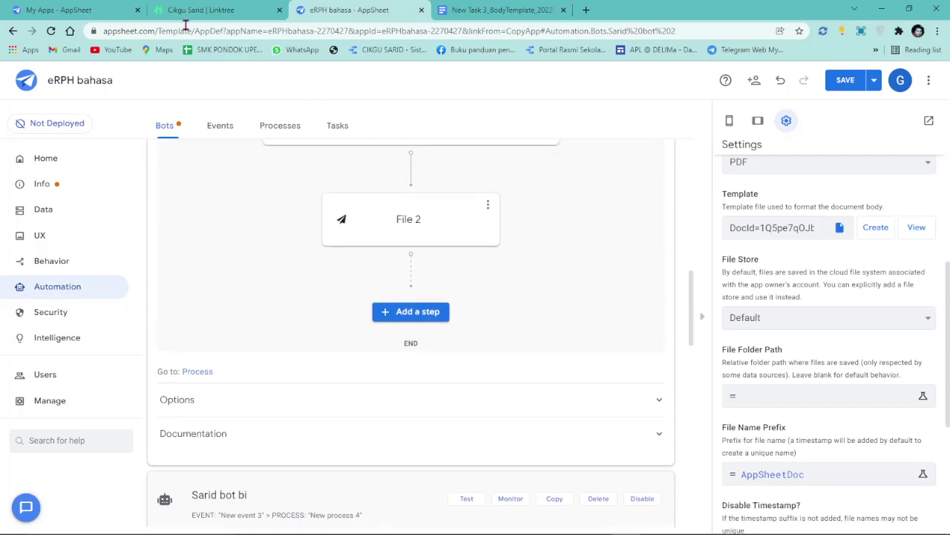
Open the deployed eRPH SR 2022 v8 app for reference, close it and return to the eRPH bahasa editor.
left_click(67, 8)
scroll(291, 240, "up", 1)
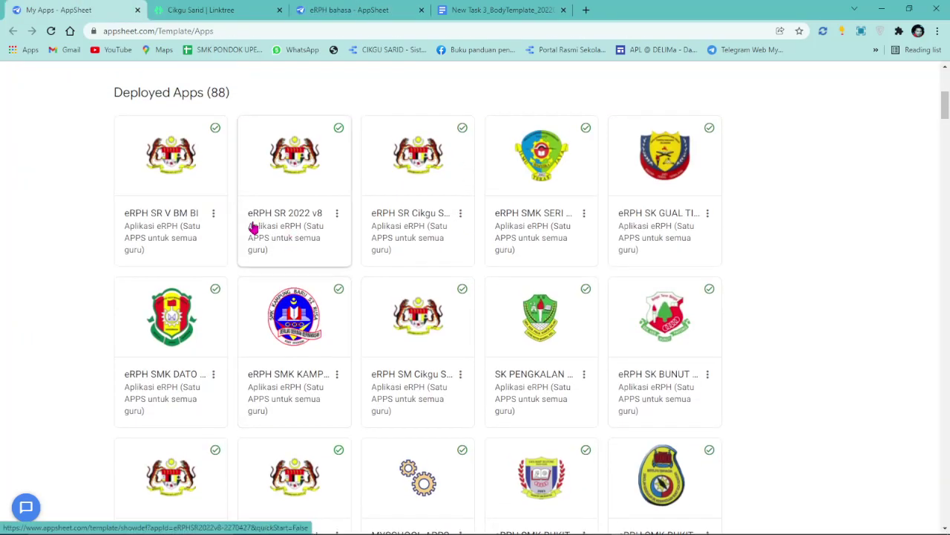
left_click(289, 187)
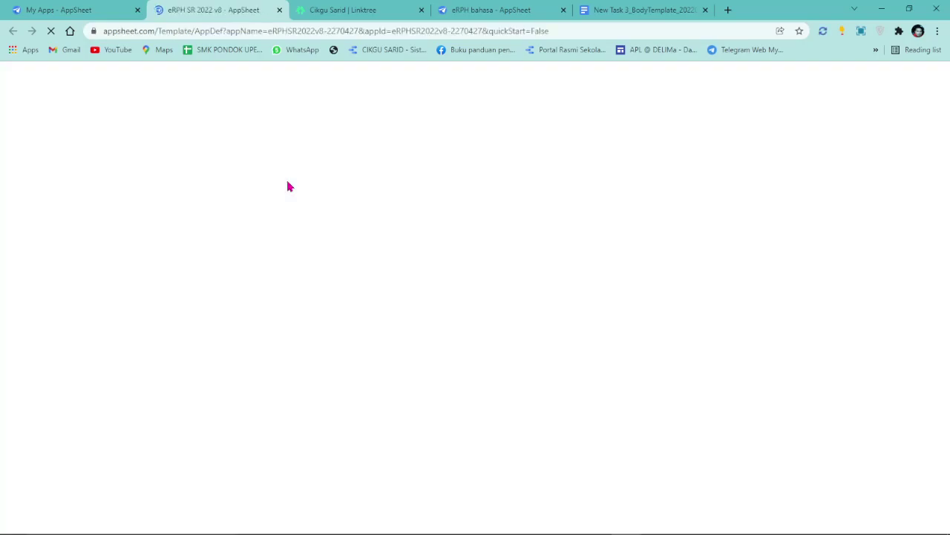
left_click(279, 9)
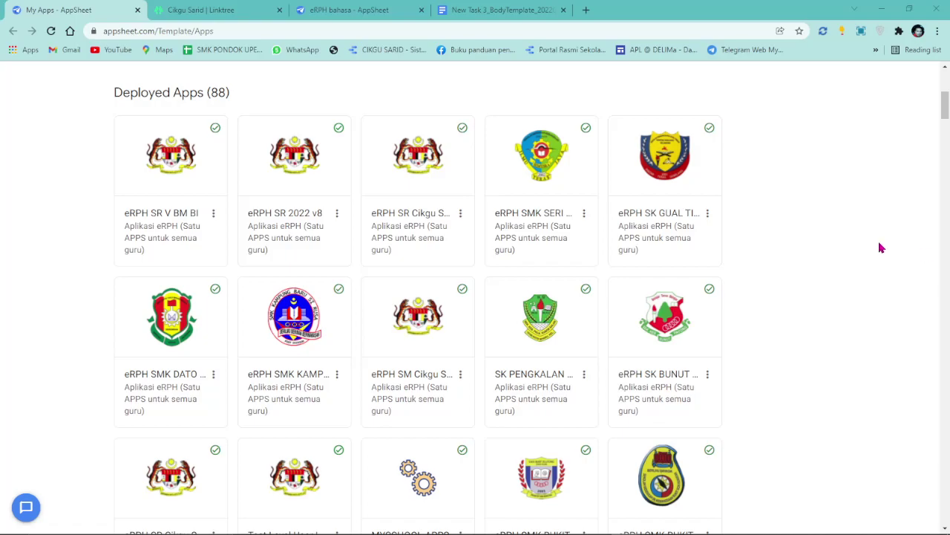
left_click(483, 9)
left_click(362, 9)
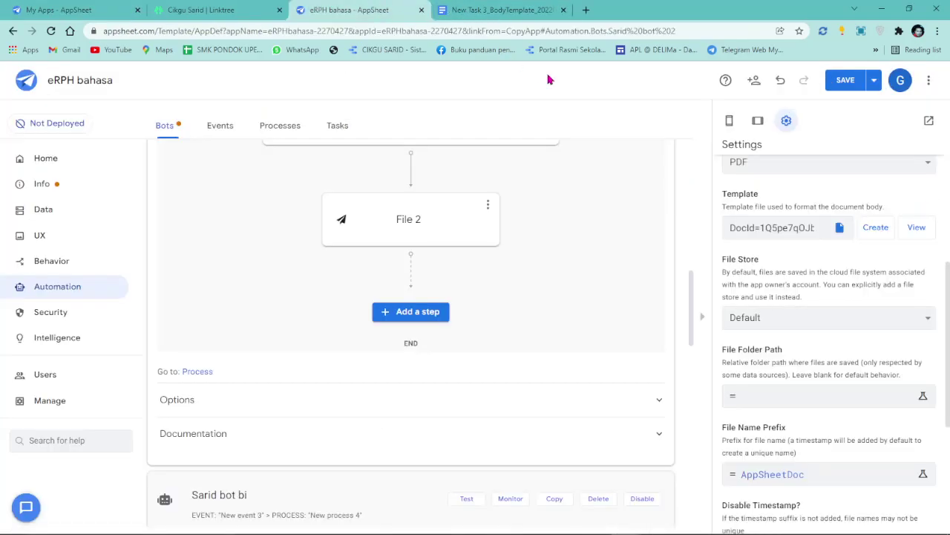
Set New Task 3's File Folder Path expression to "/FRph/" and save the expression.
scroll(816, 390, "down", 1)
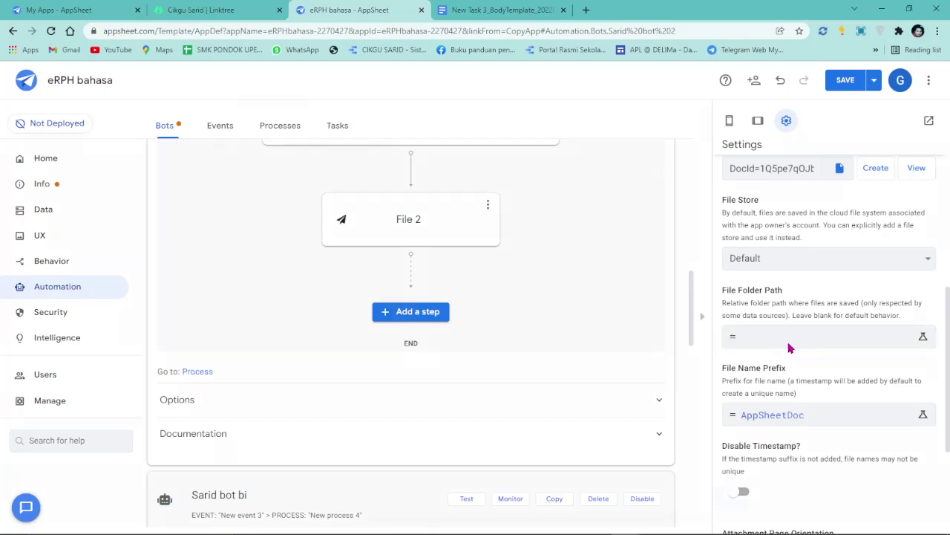
left_click(790, 348)
right_click(346, 172)
left_click(385, 274)
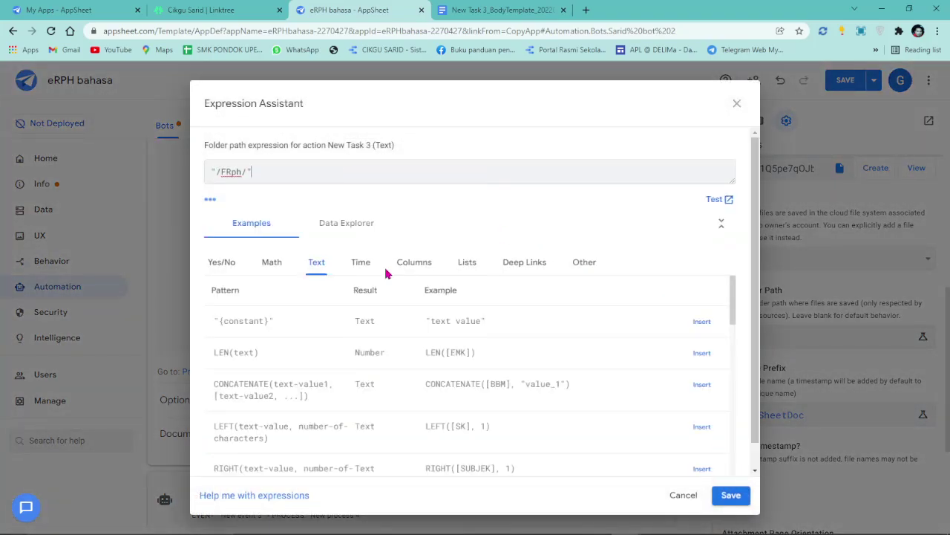
left_click(733, 496)
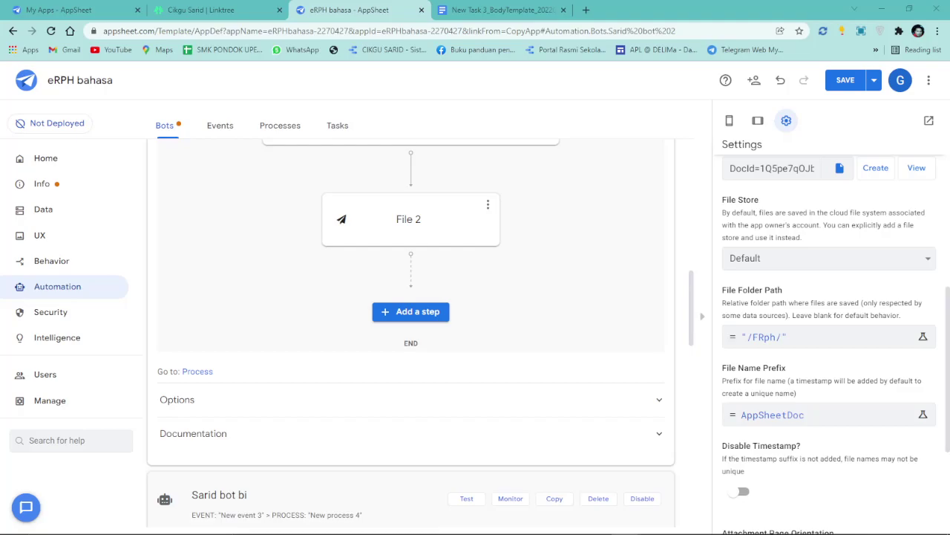
Replace New Task 3's File Name Prefix expression with [PENDAFTARAN] and save the expression.
left_click(830, 417)
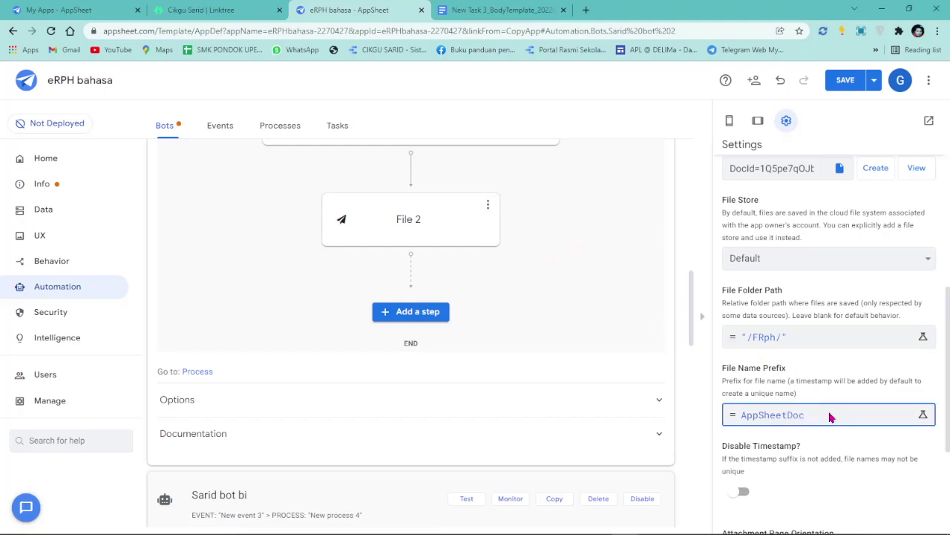
double_click(250, 172)
right_click(222, 172)
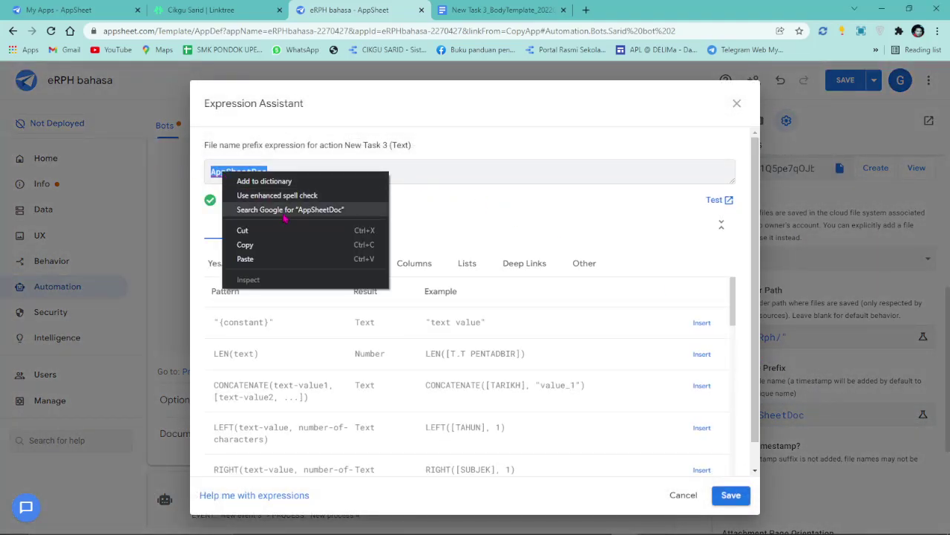
left_click(245, 258)
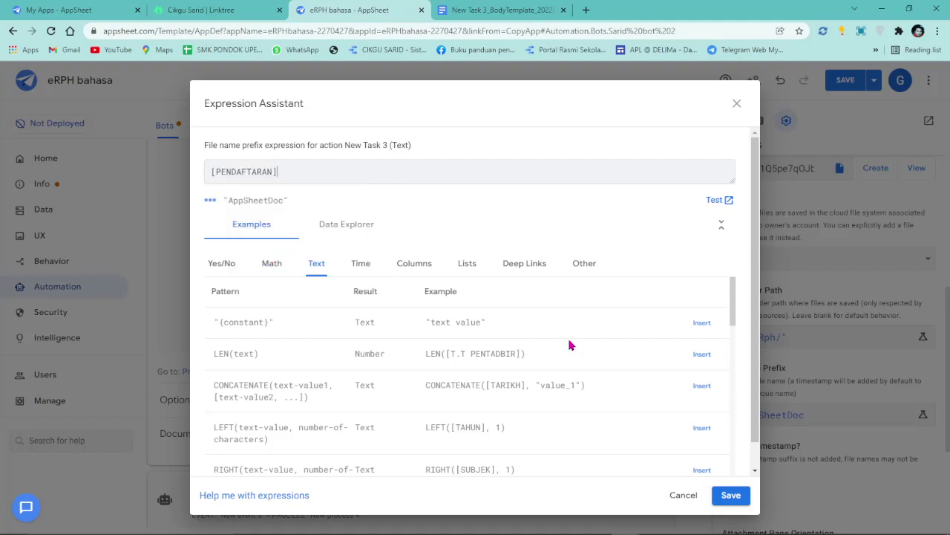
left_click(730, 493)
Disable the file name timestamp for New Task 3 and set its attachment pages to Portrait orientation and A4 size.
scroll(769, 446, "down", 2)
left_click(742, 317)
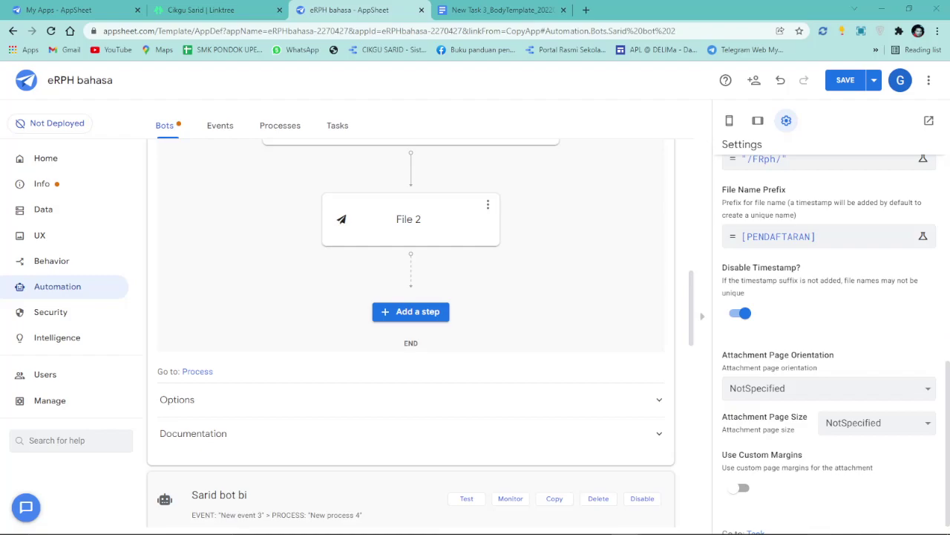
left_click(839, 397)
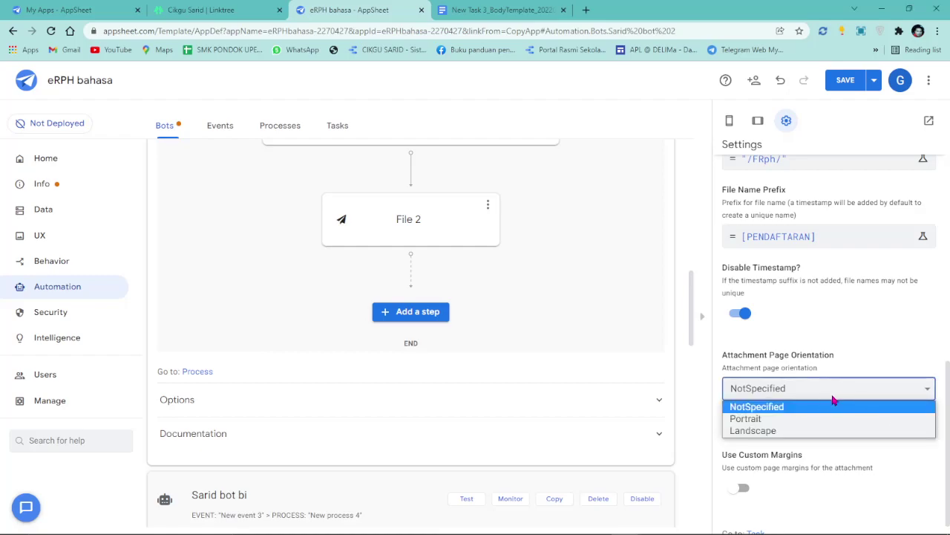
left_click(779, 418)
left_click(878, 426)
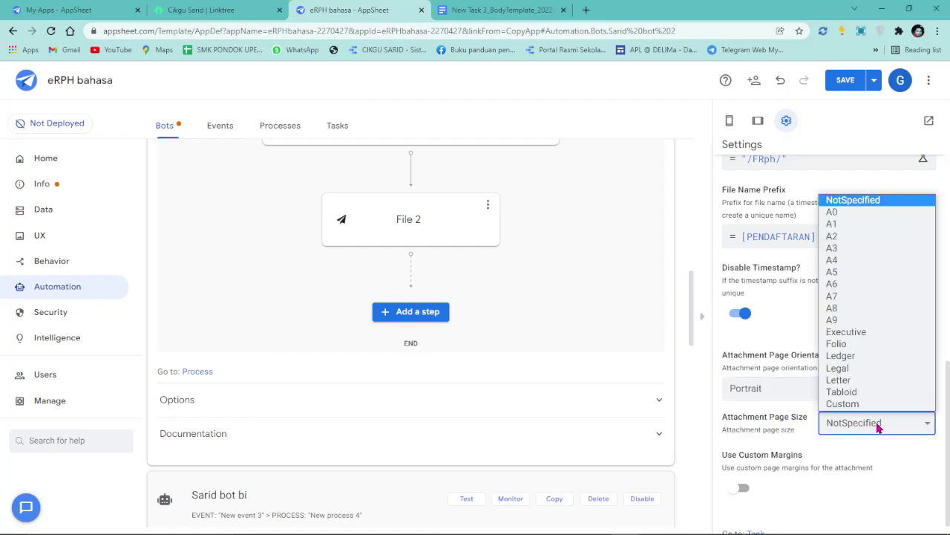
left_click(841, 262)
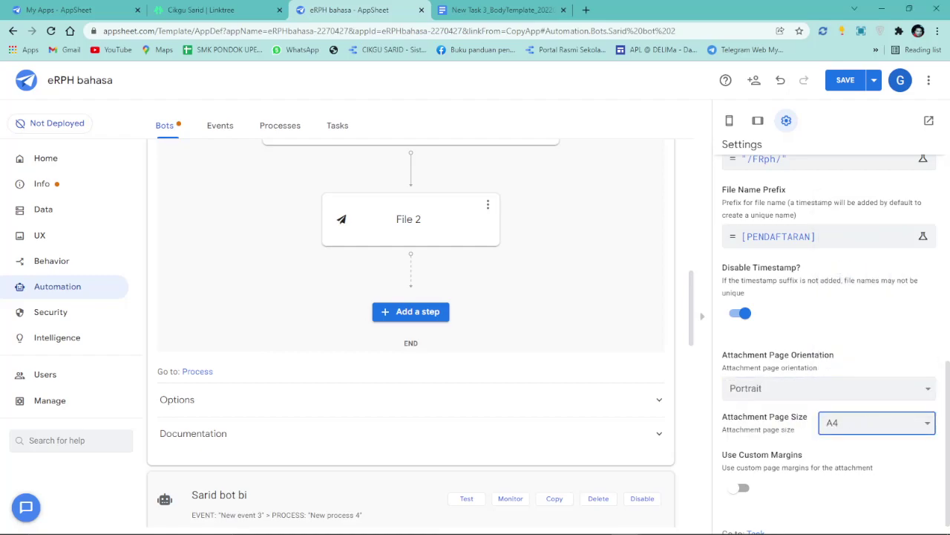
Turn on custom margins for New Task 3's attachment and save the app.
left_click(739, 487)
scroll(802, 456, "down", 3)
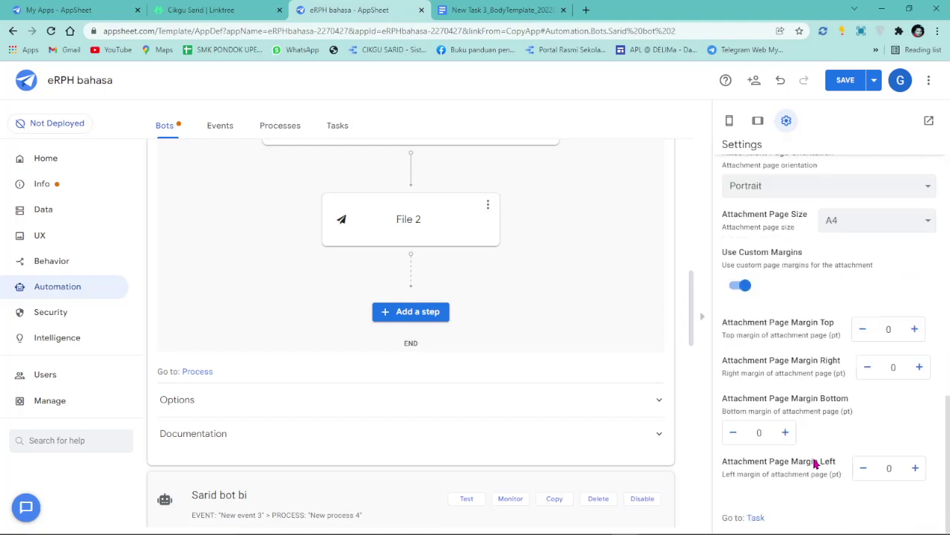
scroll(839, 399, "up", 4)
left_click(832, 84)
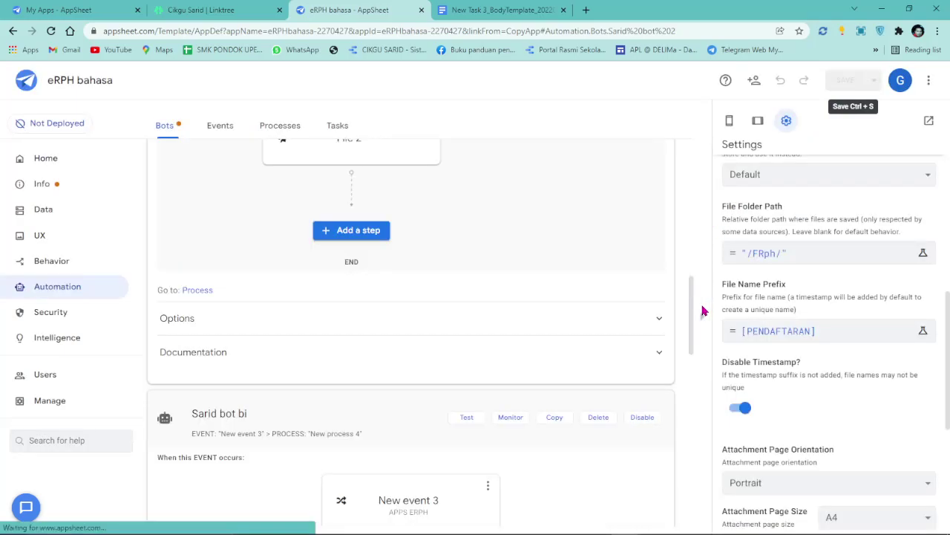
View the template document linked to New Task 3 and return to the app editor.
scroll(755, 335, "up", 4)
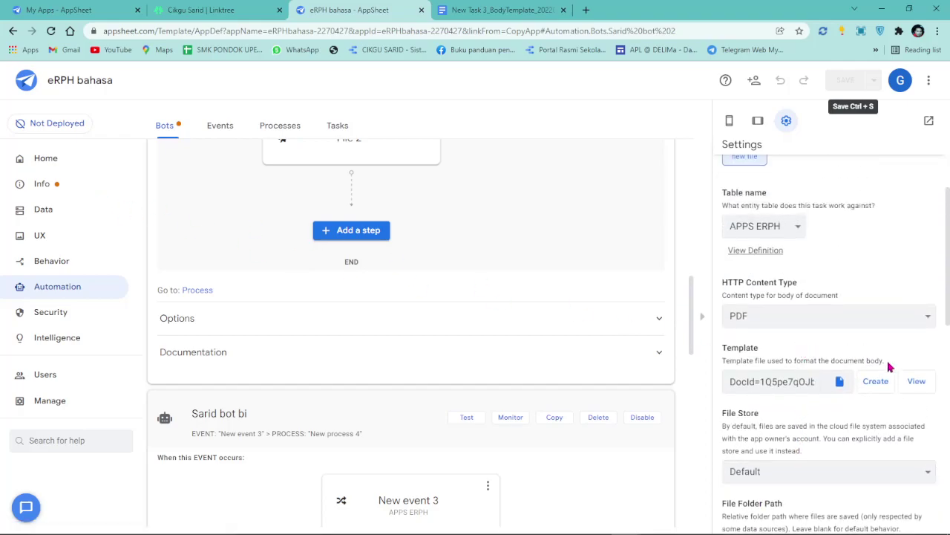
left_click(917, 381)
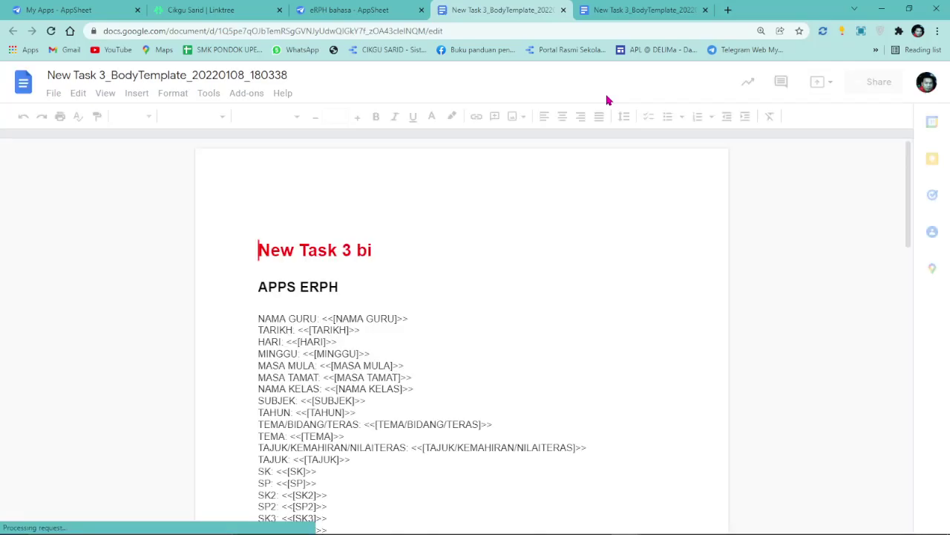
left_click(336, 10)
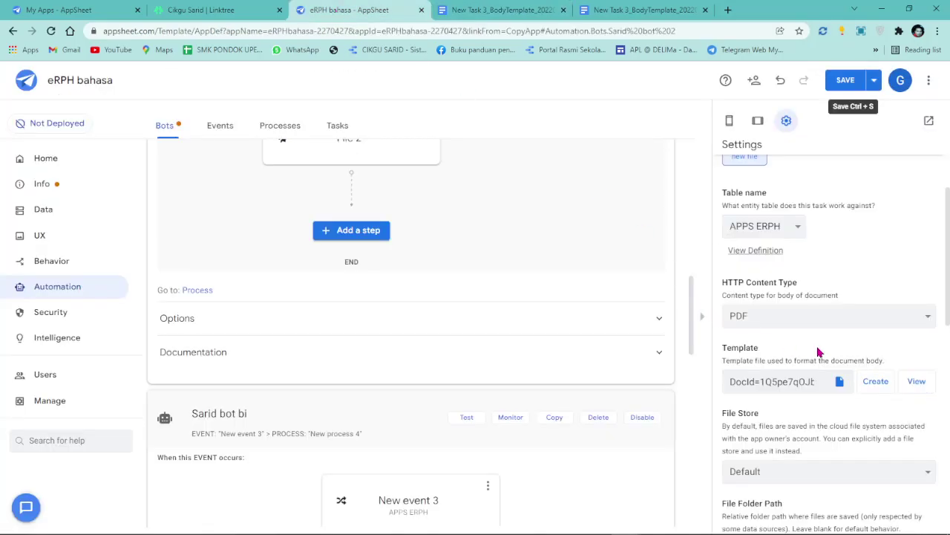
Examine the File 2 step of the original Sarid bot and the columns its action sets.
scroll(384, 318, "up", 6)
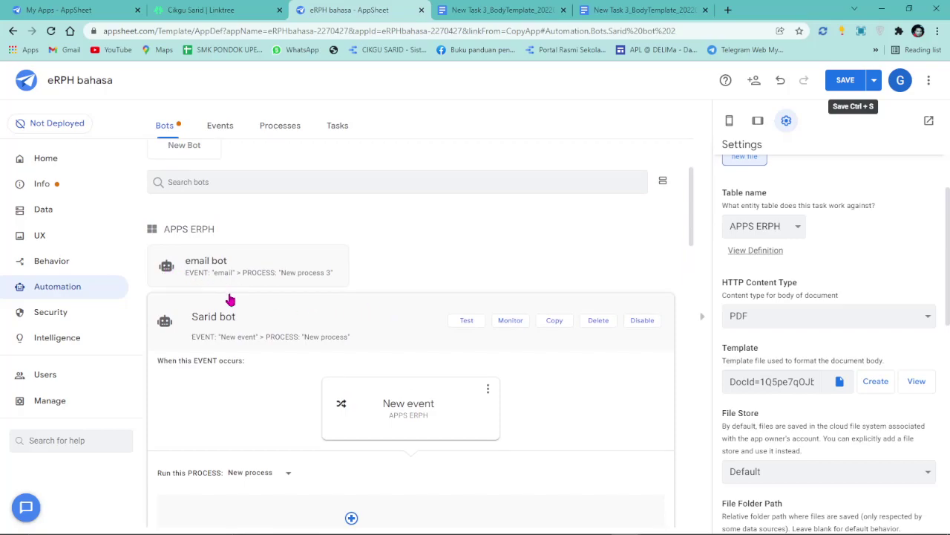
scroll(335, 371, "down", 8)
scroll(356, 371, "down", 3)
scroll(378, 341, "up", 6)
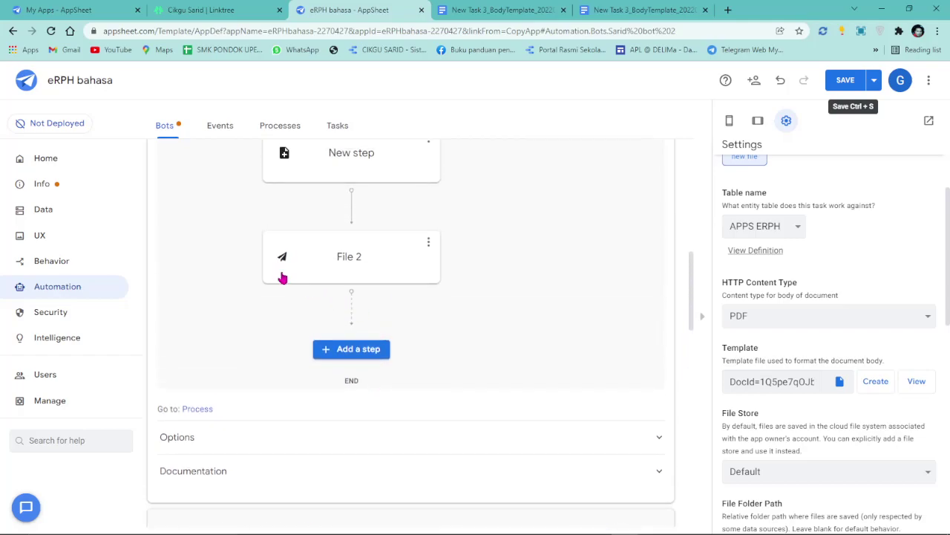
left_click(281, 269)
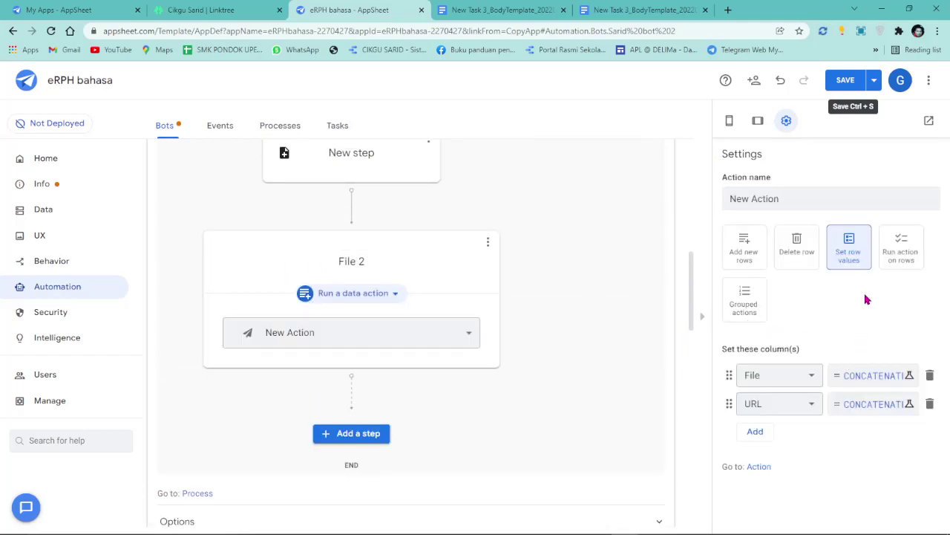
View the PDF template document used by New Task in the original Sarid bot and return to the app editor.
scroll(331, 257, "up", 1)
left_click(297, 227)
scroll(870, 289, "down", 2)
left_click(918, 405)
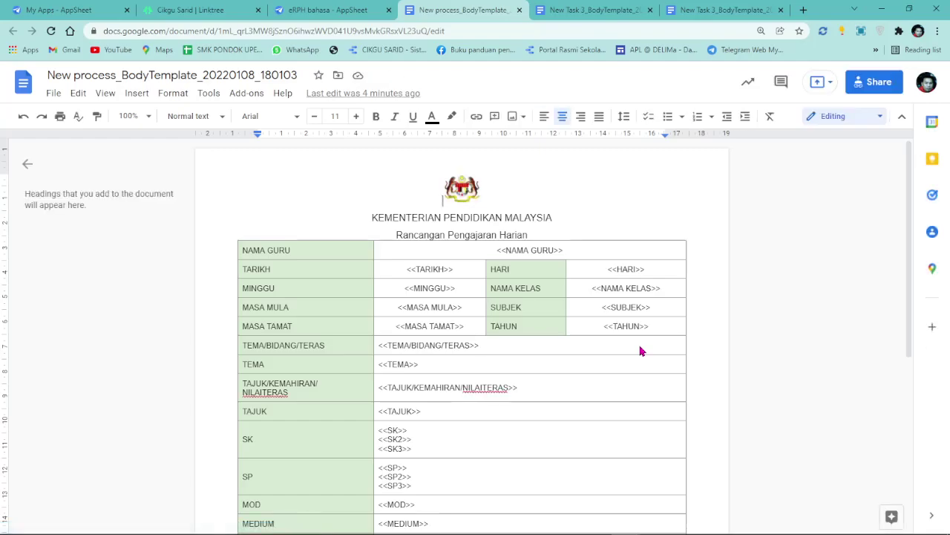
left_click(332, 7)
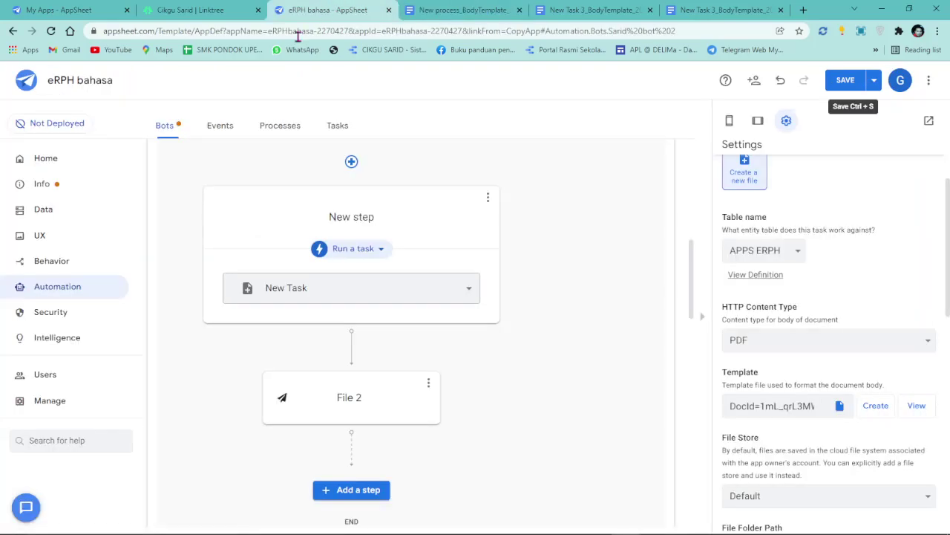
Duplicate the Jana eRPH action of the APPS ERPH table and name the copy "Jana eRPH bi".
left_click(80, 263)
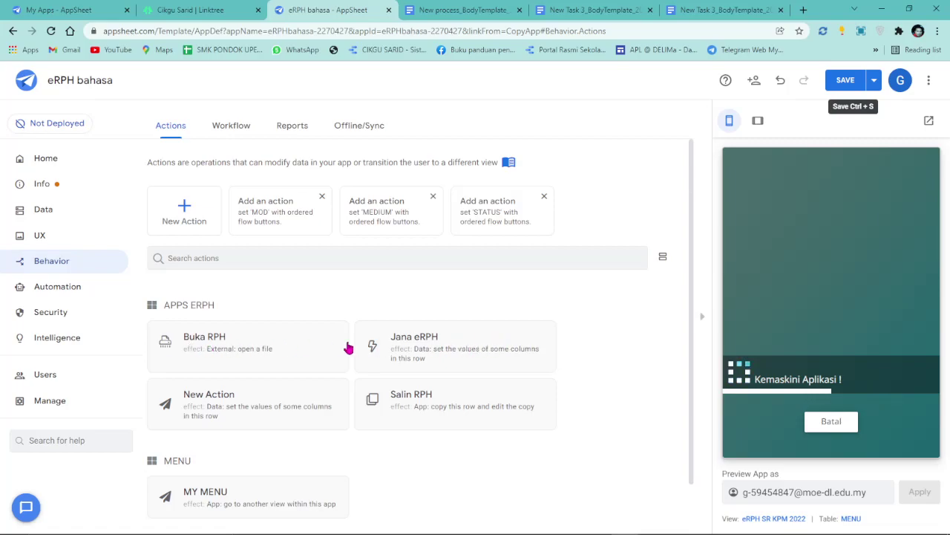
left_click(421, 344)
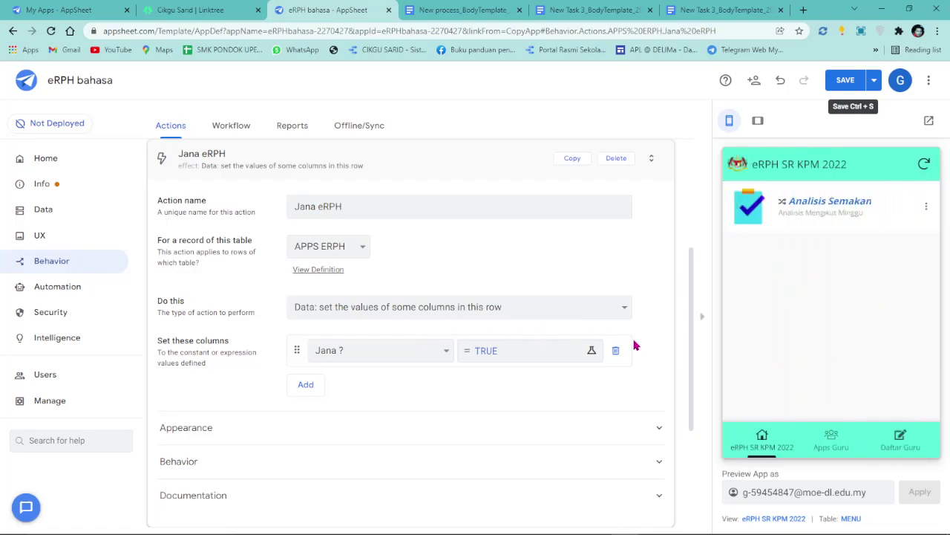
left_click(570, 160)
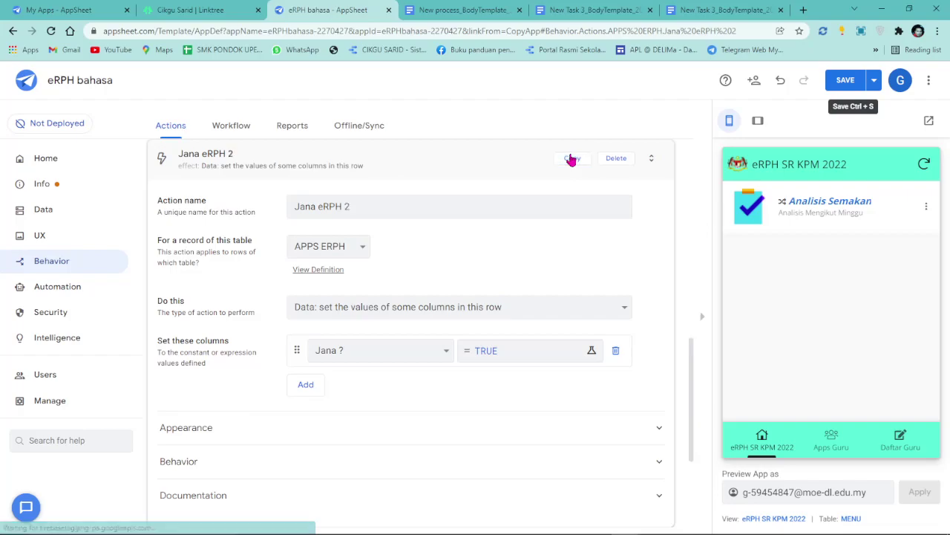
double_click(345, 206)
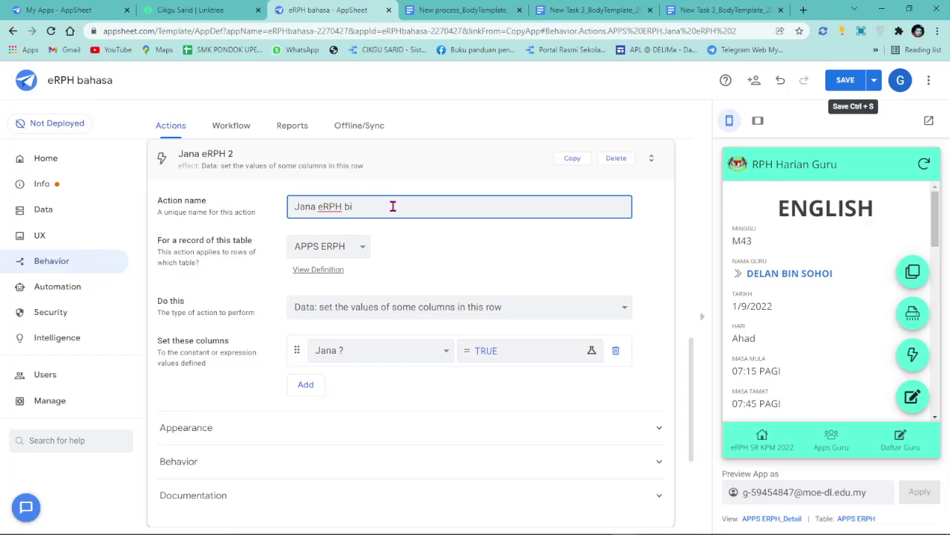
scroll(569, 223, "down", 3)
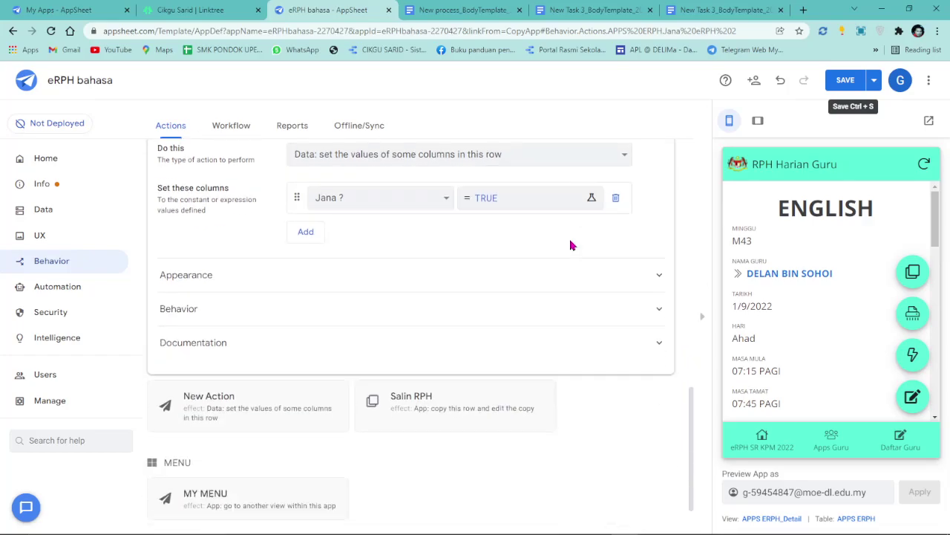
scroll(569, 257, "up", 2)
scroll(586, 253, "up", 1)
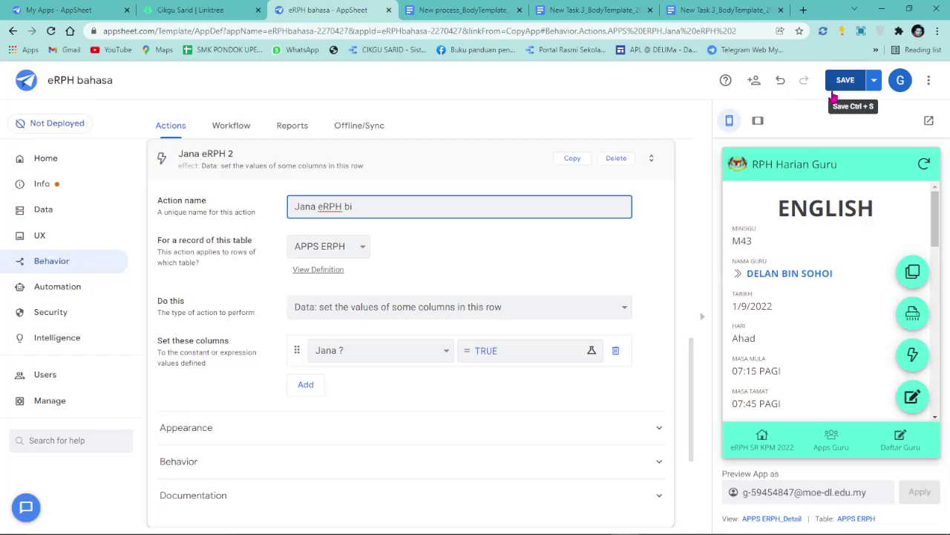
Set the action icon of Jana eRPH bi to the solid bolt and save the app.
scroll(183, 373, "down", 2)
left_click(204, 321)
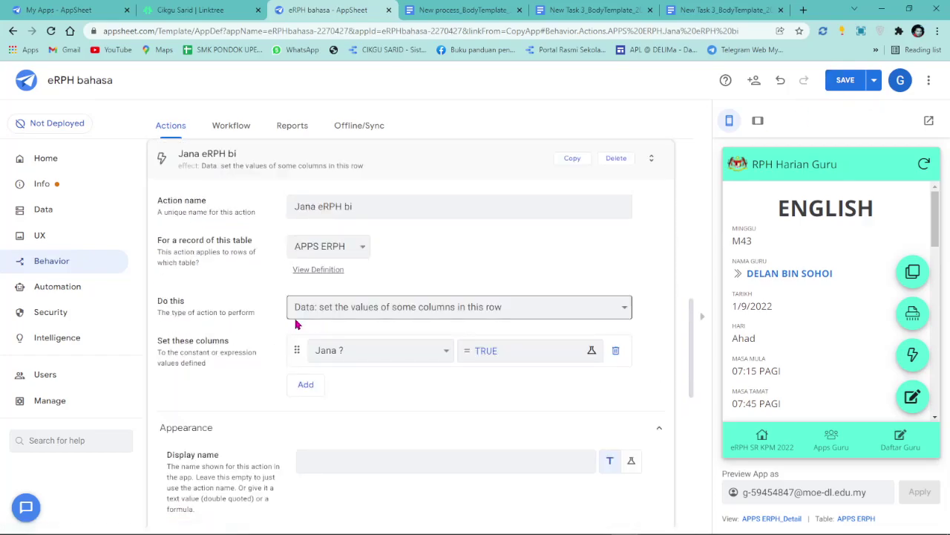
scroll(401, 334, "down", 2)
left_click(457, 404)
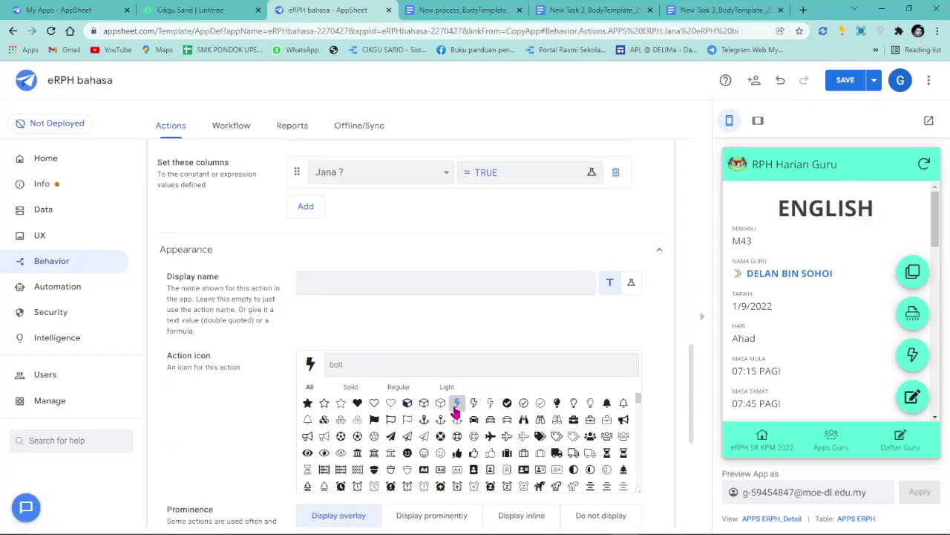
scroll(300, 396, "down", 2)
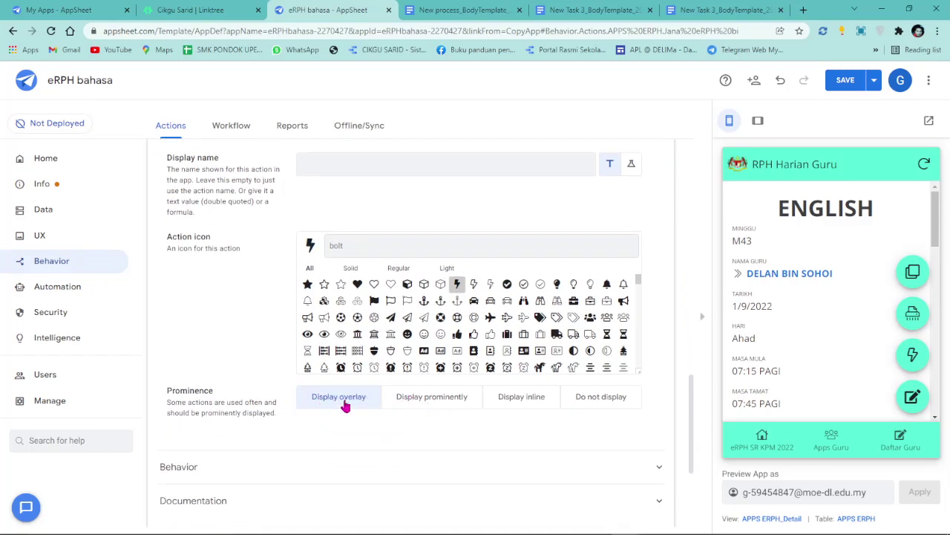
left_click(832, 83)
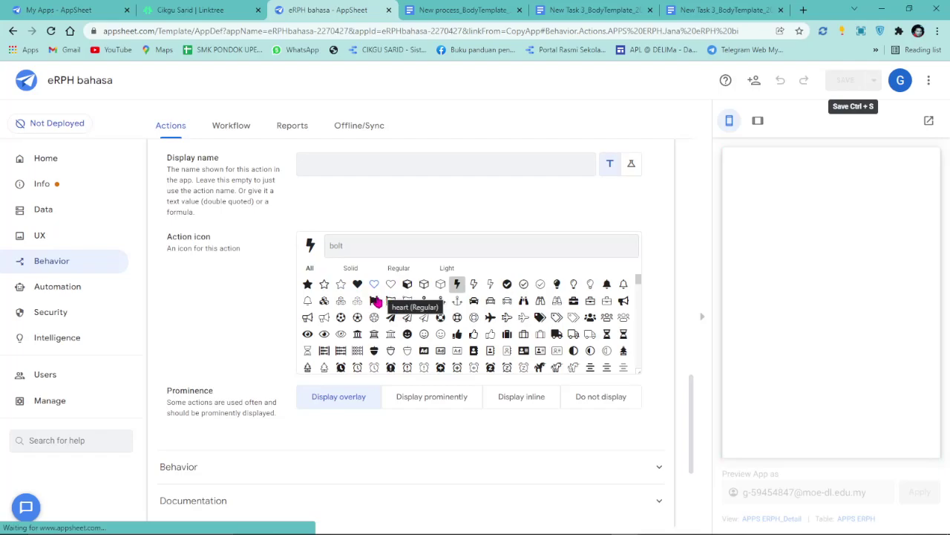
Make the current version of the app its new stable version.
scroll(329, 312, "up", 4)
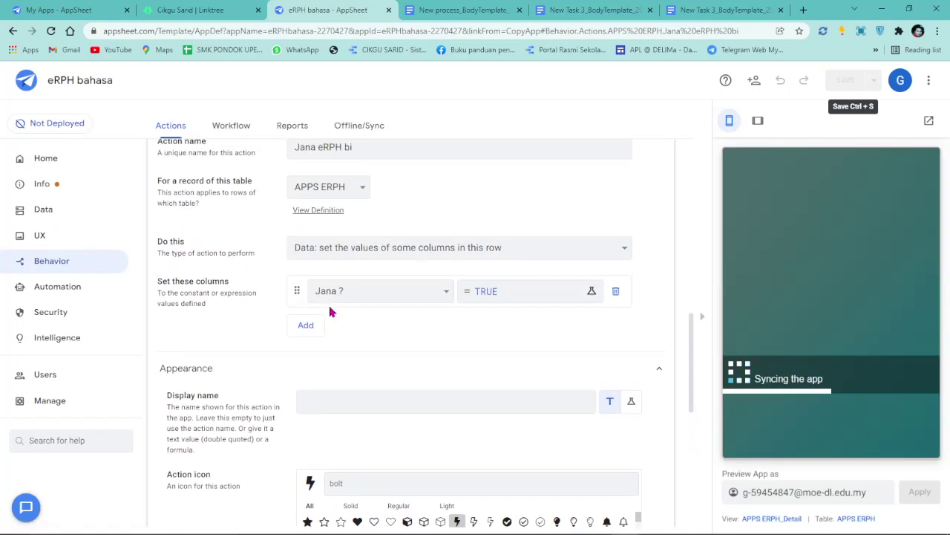
scroll(331, 312, "up", 2)
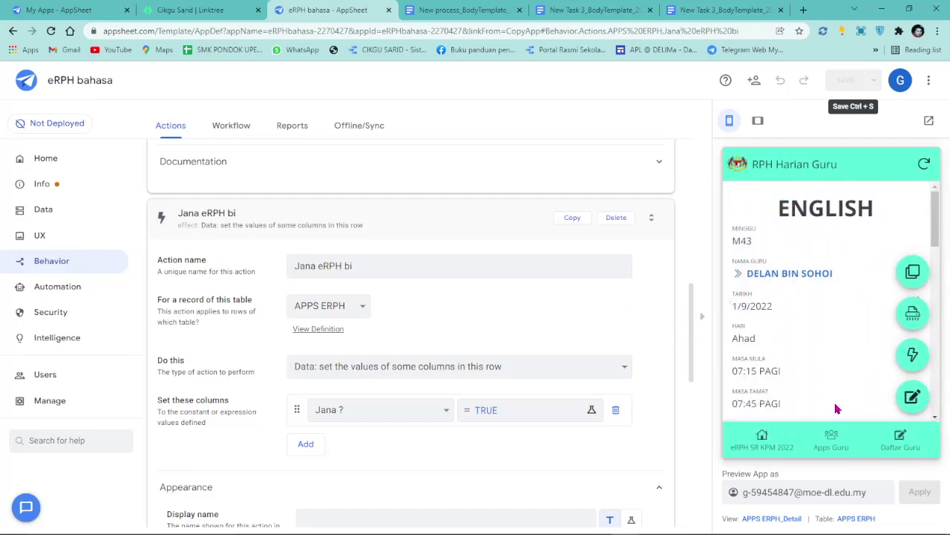
left_click(833, 434)
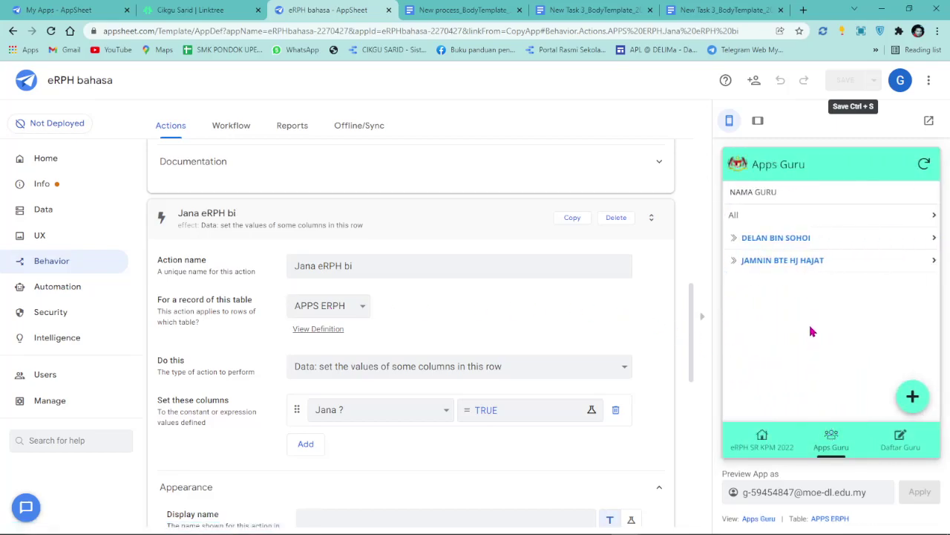
left_click(54, 400)
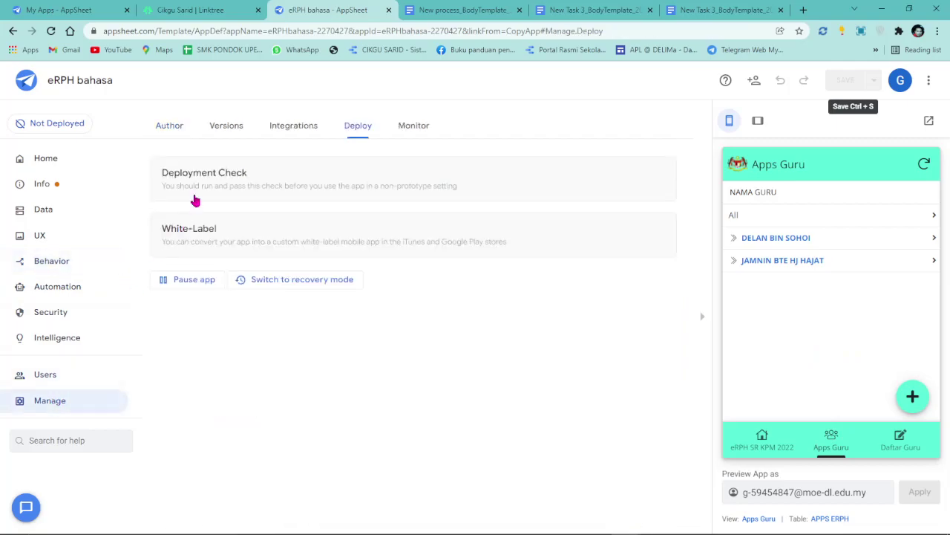
left_click(226, 125)
left_click(265, 293)
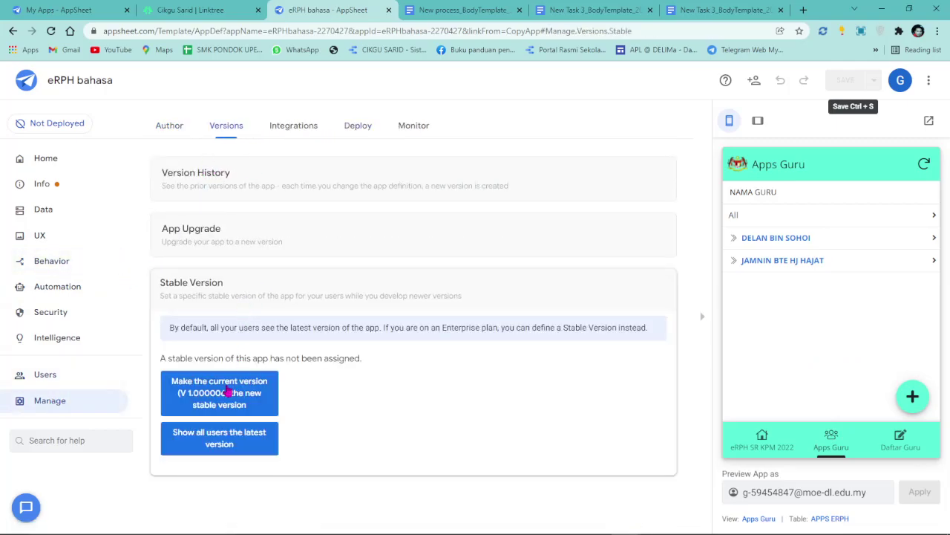
left_click(228, 391)
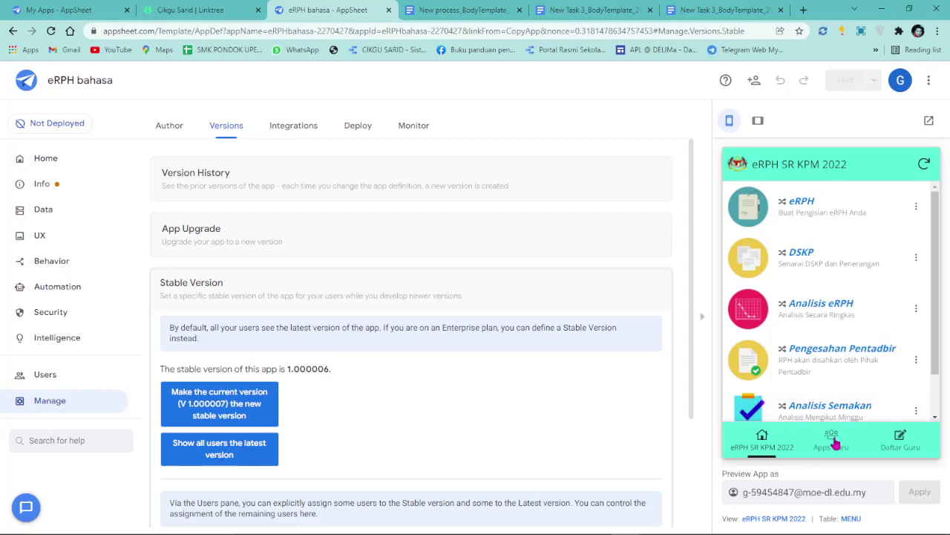
Start a new Apps Guru record in the preview with the teacher's name, day Ahad and week M1.
left_click(832, 440)
left_click(914, 398)
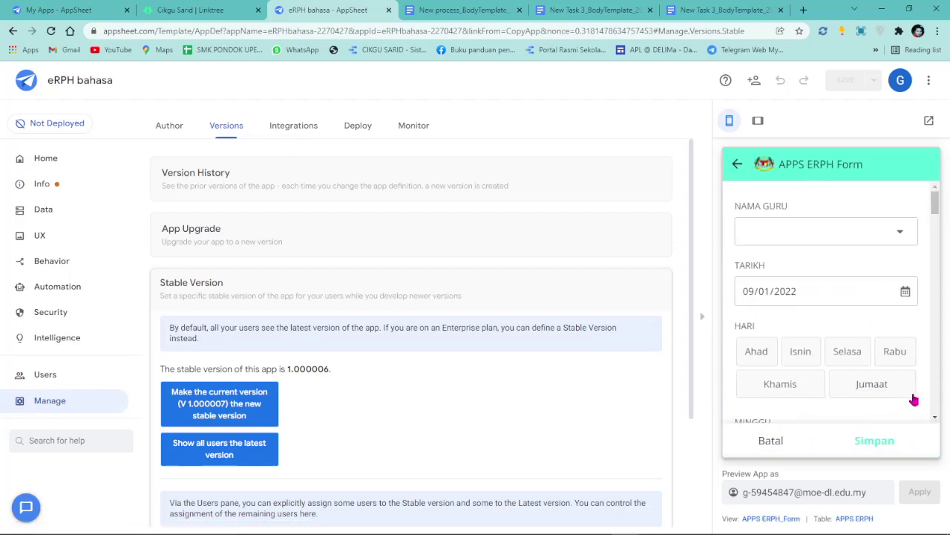
left_click(850, 231)
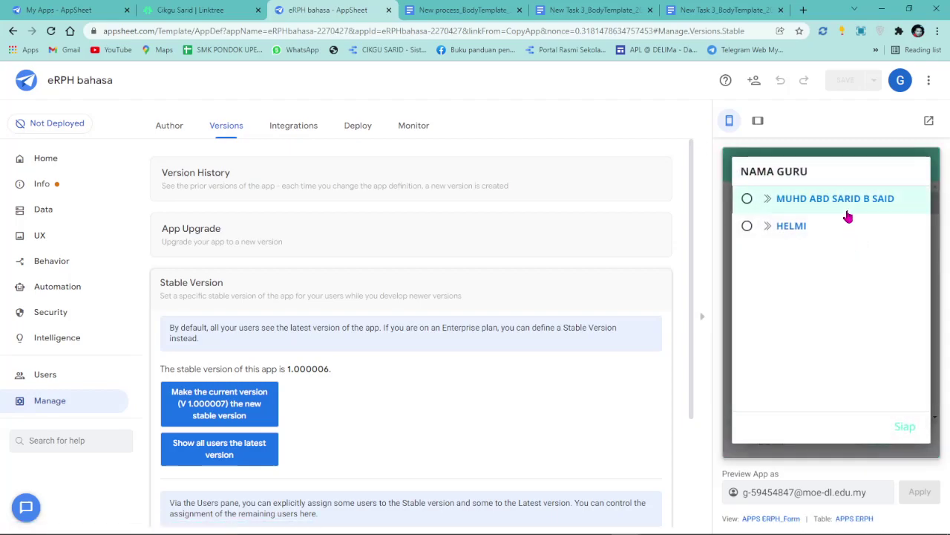
left_click(848, 215)
left_click(757, 352)
scroll(812, 339, "down", 3)
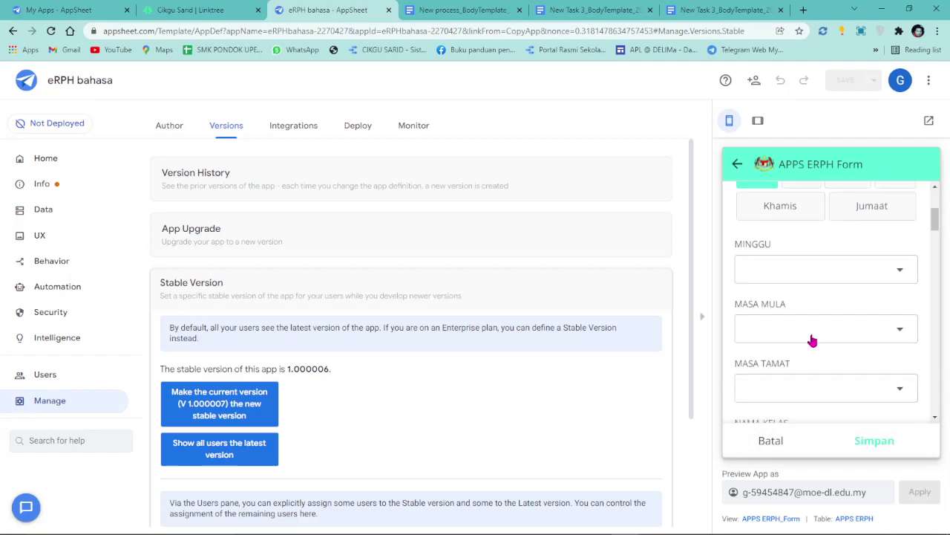
left_click(825, 272)
key("Escape")
Set the record's subject to ENGLISH, year 2 and TEMA/BIDANG/TERAS to "Word of Self, Family and Friends / World of Knowledge / World of Stories".
scroll(808, 327, "down", 5)
left_click(802, 276)
scroll(802, 277, "down", 5)
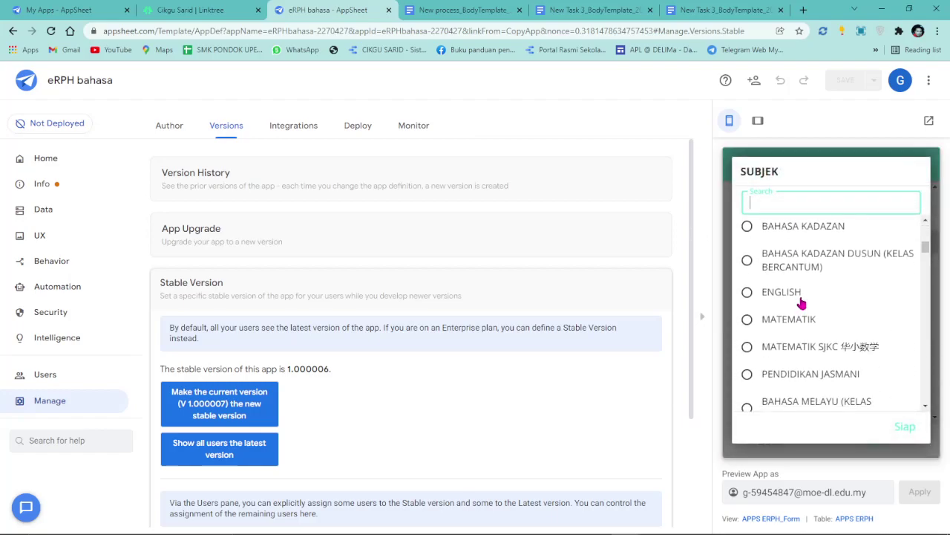
left_click(781, 292)
left_click(811, 336)
left_click(816, 380)
left_click(794, 238)
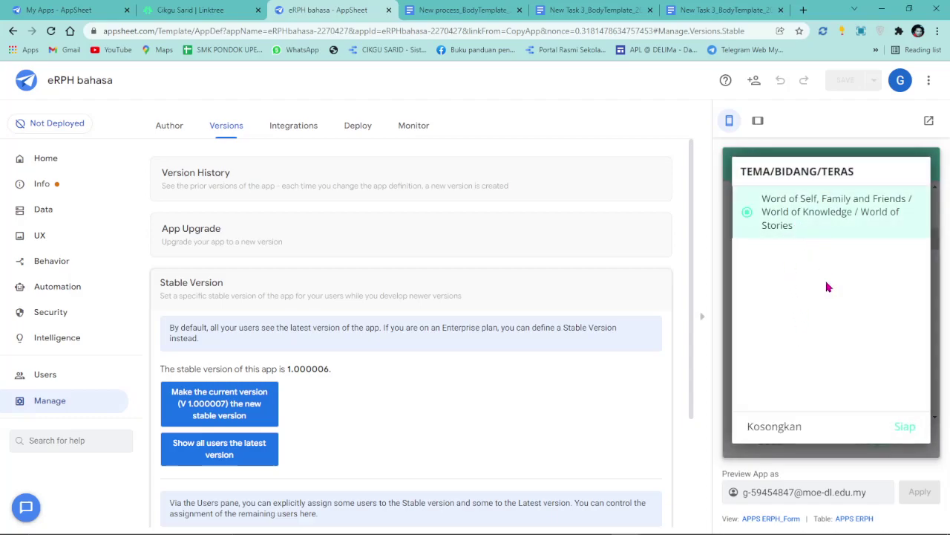
scroll(824, 297, "down", 2)
left_click(834, 305)
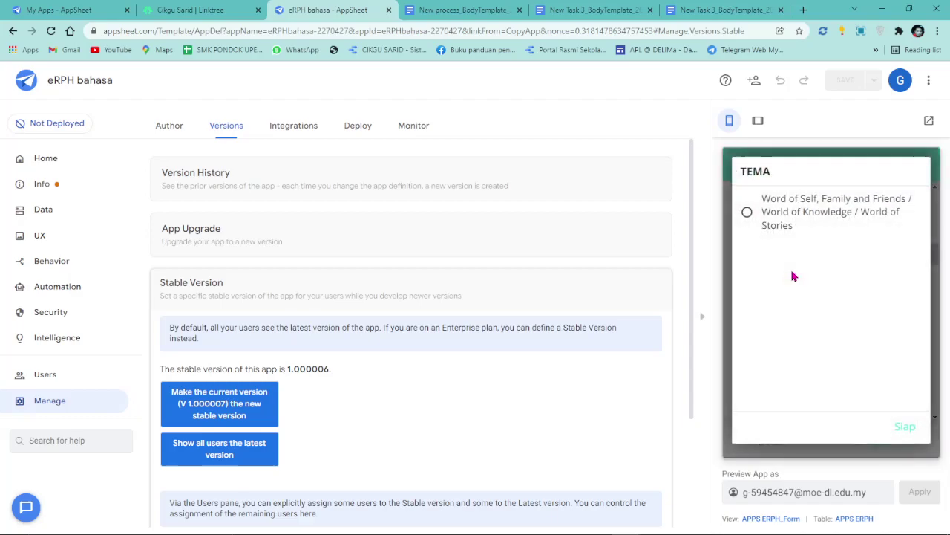
left_click(906, 426)
Choose TAJUK "Get dressed!", SK 1.1 and SP 1.1.1, and save the record.
scroll(839, 357, "down", 1)
left_click(813, 312)
left_click(790, 268)
scroll(817, 312, "down", 1)
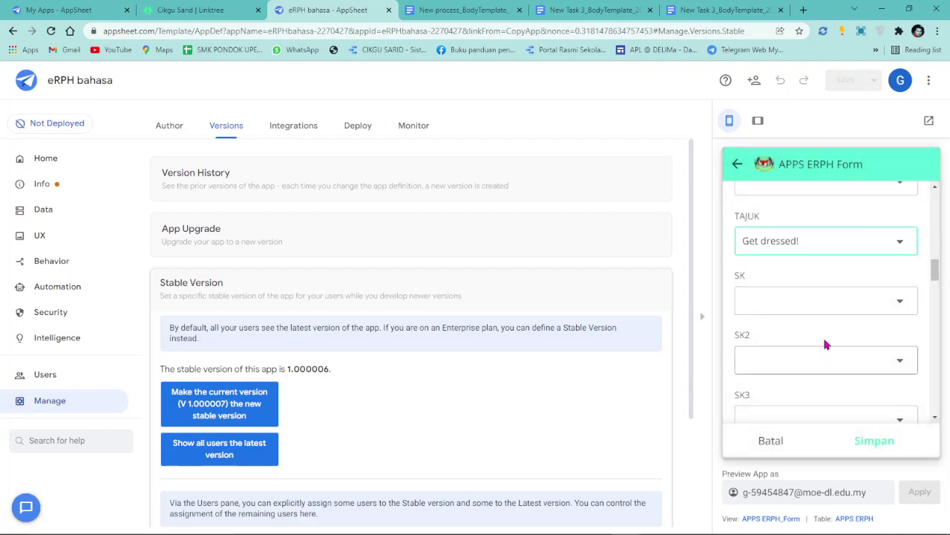
left_click(823, 354)
left_click(795, 273)
left_click(813, 312)
left_click(796, 271)
left_click(807, 386)
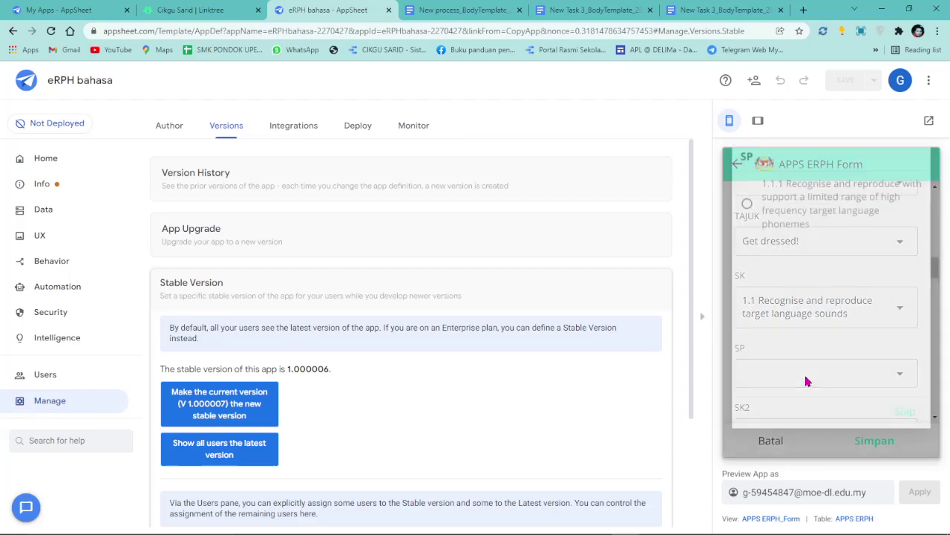
left_click(795, 257)
left_click(875, 442)
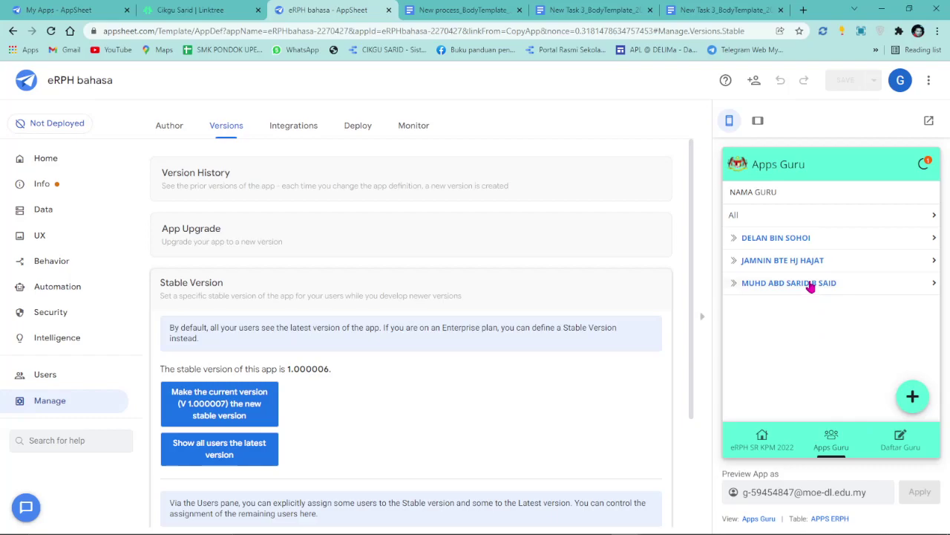
Open the new ENGLISH record under its teacher and day Ahad, and run the Jana eRPH bi action on it.
left_click(811, 285)
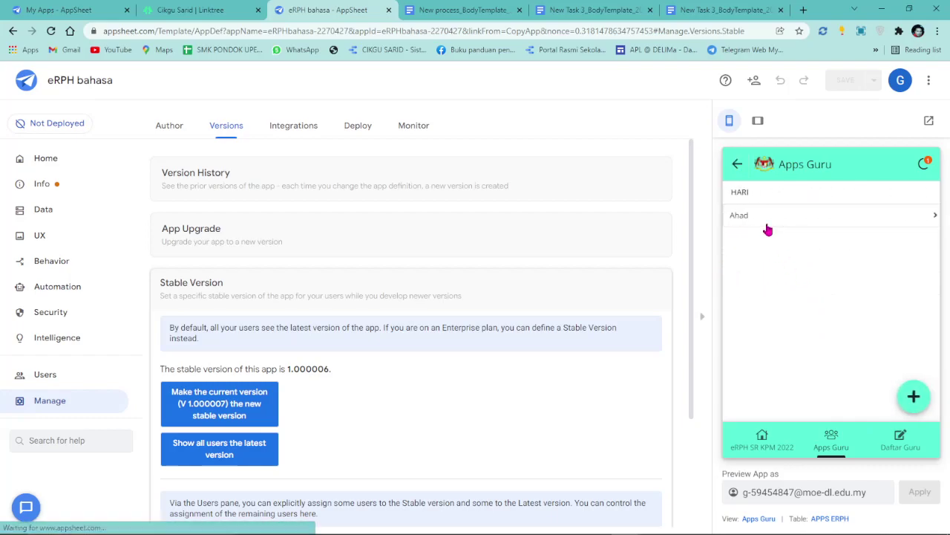
left_click(768, 226)
left_click(804, 239)
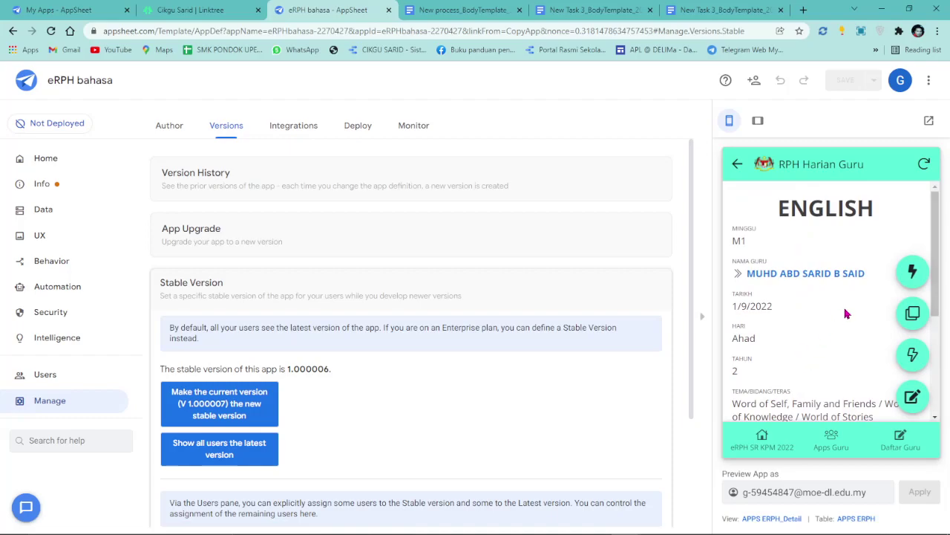
left_click(908, 274)
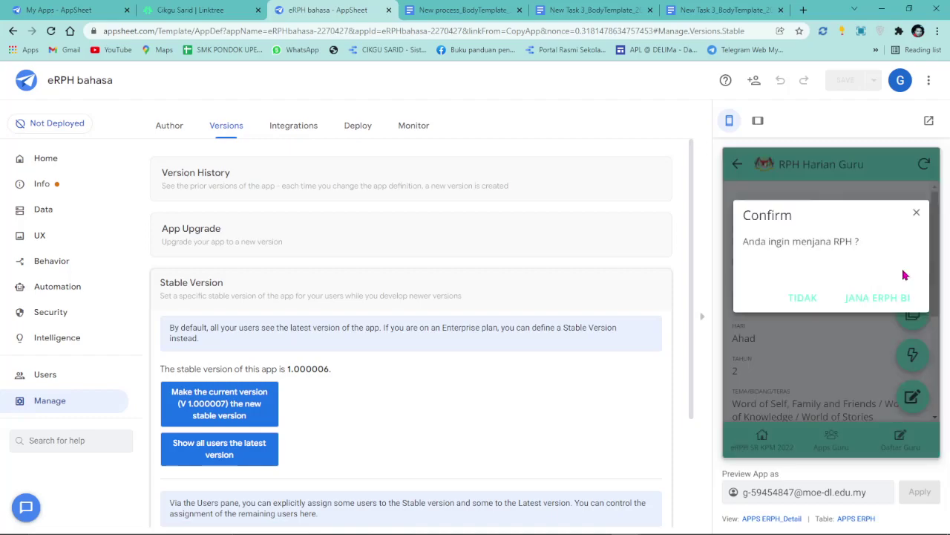
left_click(883, 297)
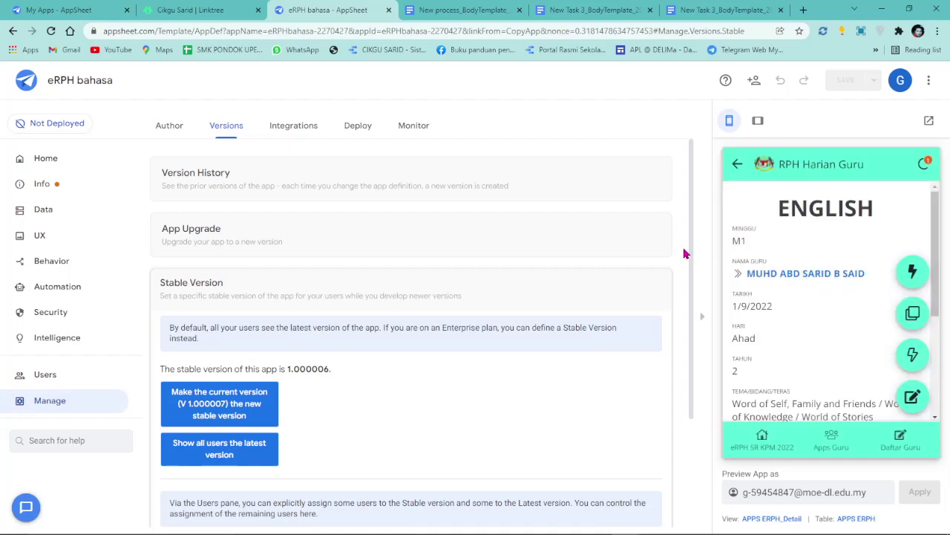
View the New process and New Task 3 body template documents and return to the app editor.
left_click(458, 11)
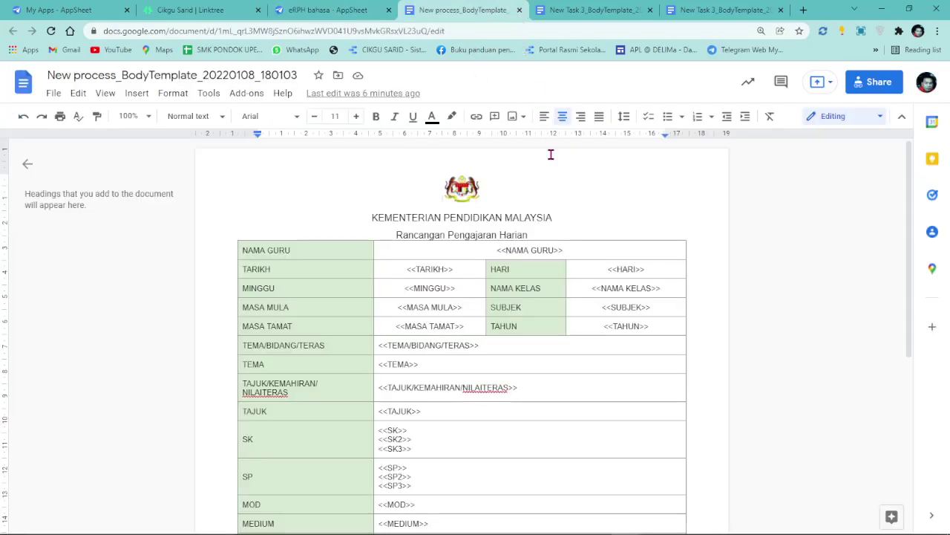
left_click(583, 10)
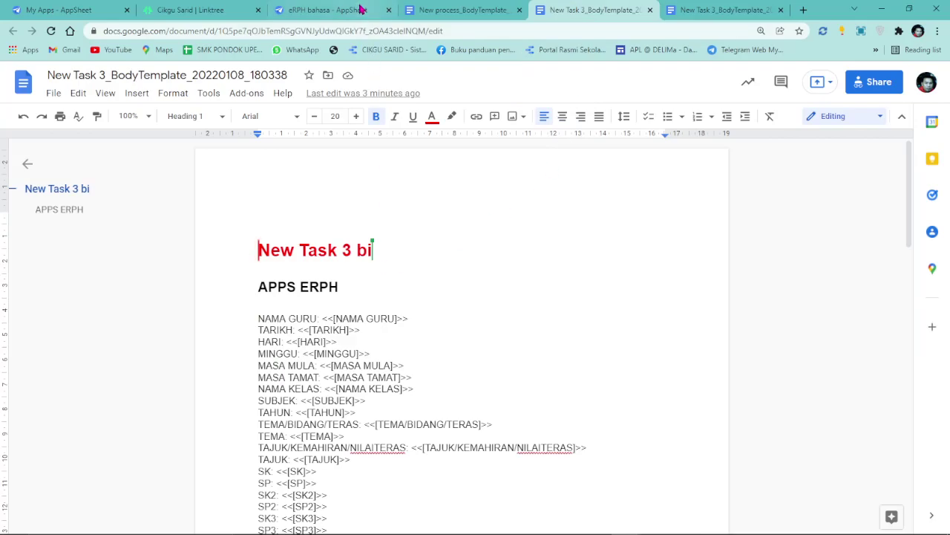
left_click(359, 9)
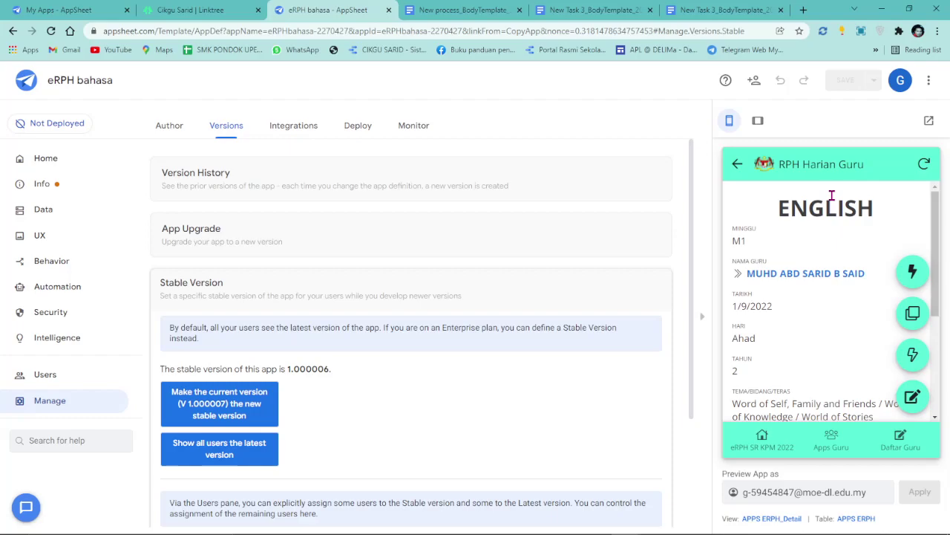
Open the generated PDF of the ENGLISH record from the preview.
scroll(822, 313, "down", 2)
scroll(832, 357, "up", 2)
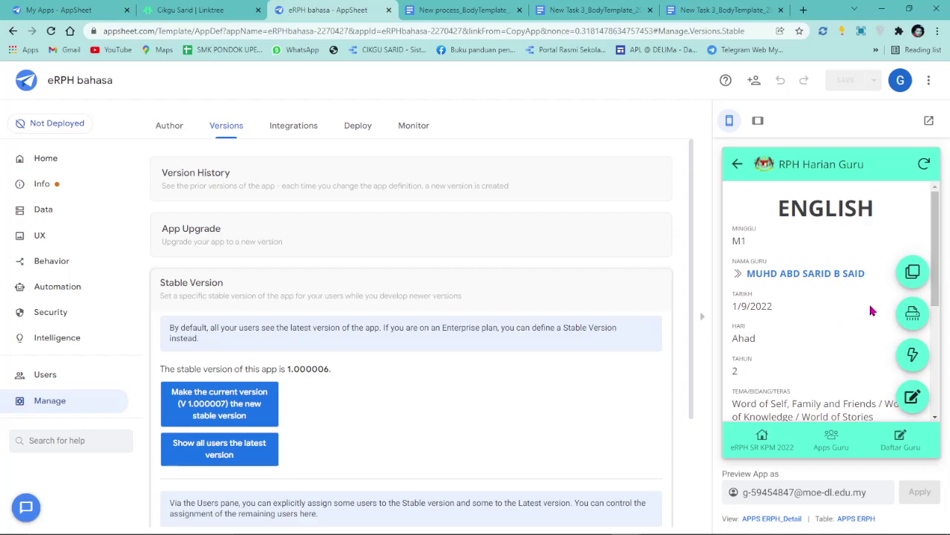
left_click(913, 313)
left_click(884, 298)
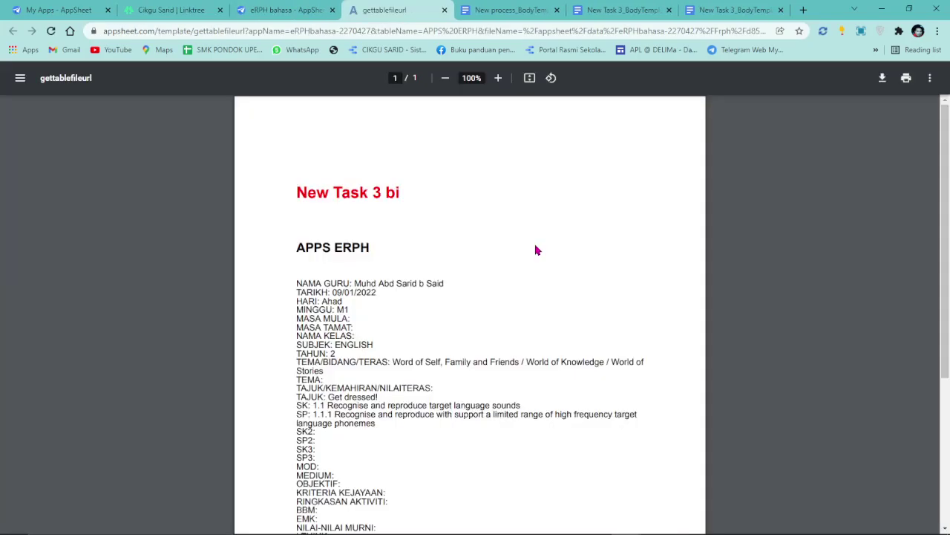
Read through the generated PDF, follow its URL link and close the PDF.
scroll(386, 260, "down", 2)
scroll(386, 259, "up", 1)
scroll(386, 260, "down", 1)
scroll(390, 312, "up", 1)
scroll(392, 322, "down", 2)
scroll(392, 322, "up", 3)
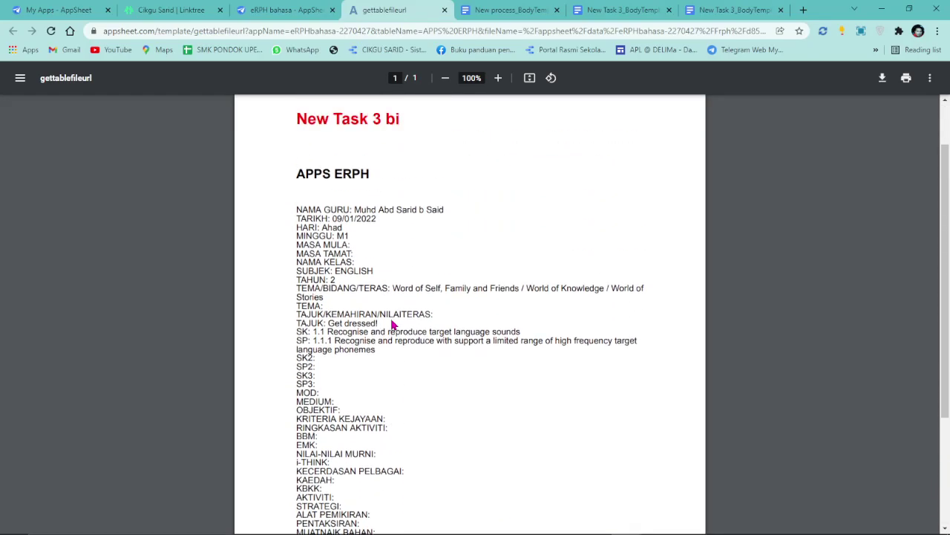
scroll(393, 322, "down", 4)
left_click(422, 441)
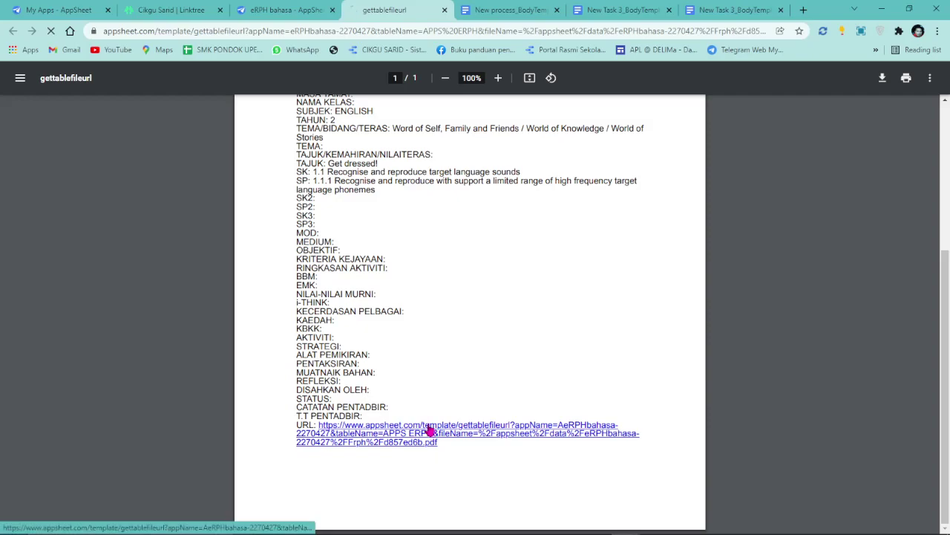
left_click(444, 9)
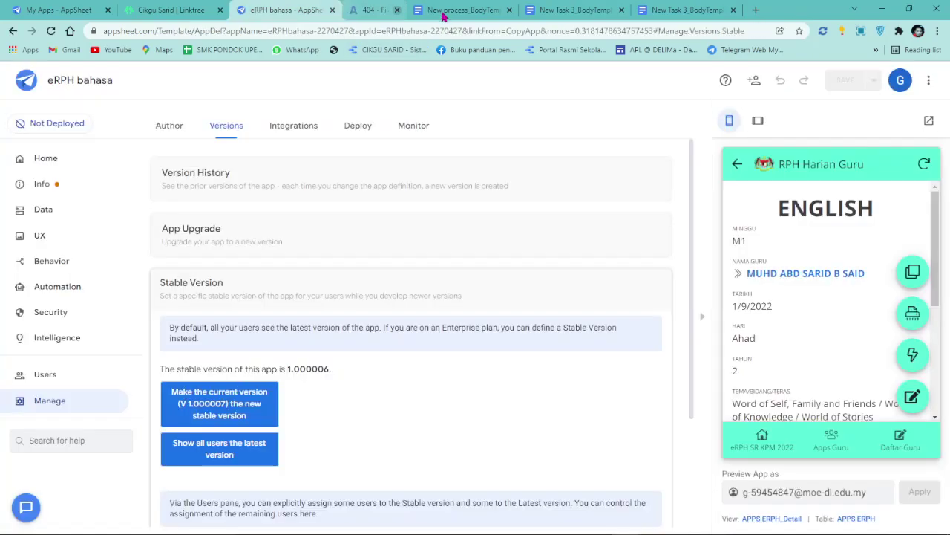
Start a new Apps Guru record in the preview, choose the teacher's name and set the day to Isnin.
scroll(821, 341, "down", 5)
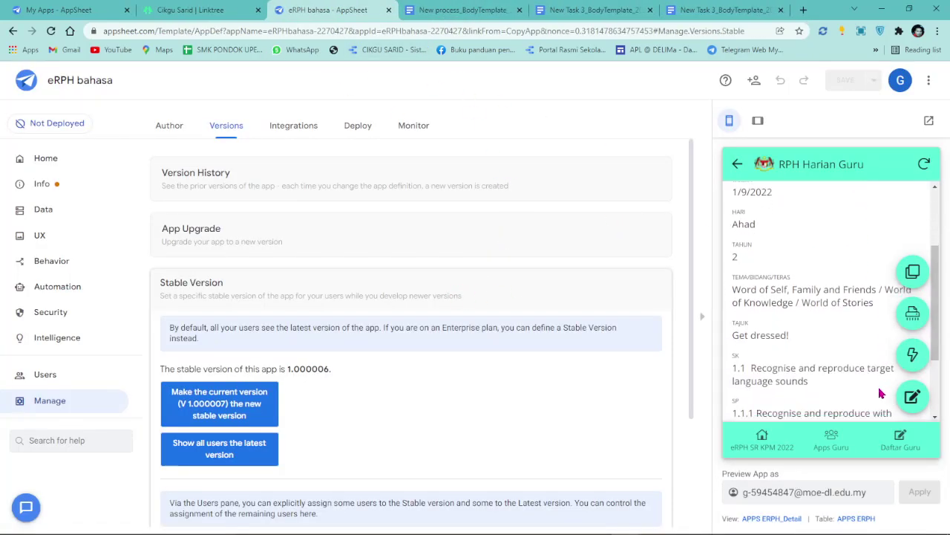
left_click(833, 439)
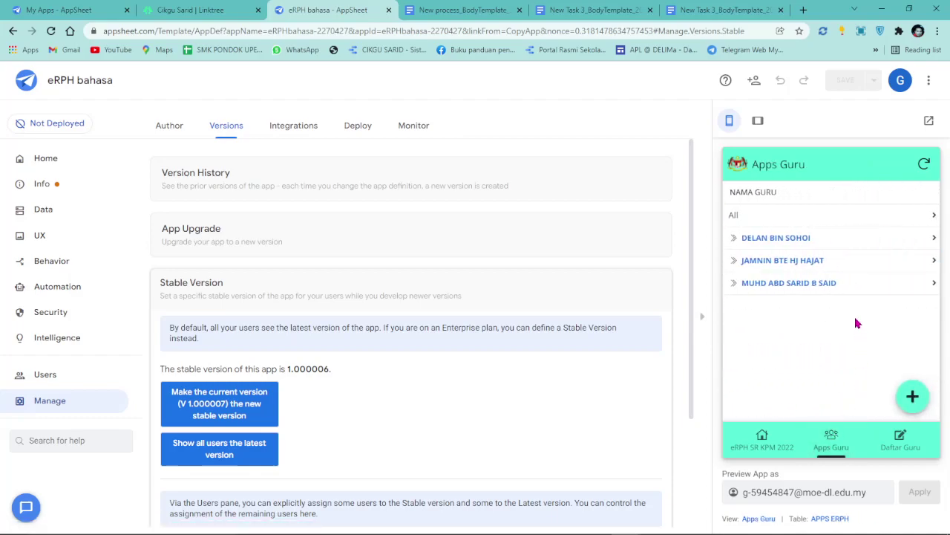
left_click(913, 396)
left_click(824, 236)
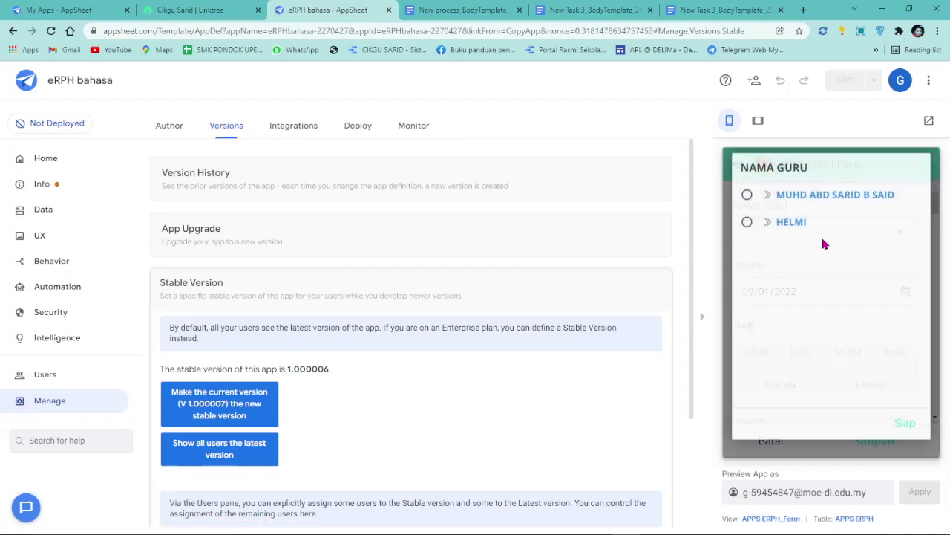
left_click(800, 206)
left_click(798, 354)
Set MINGGU to M5 and NAMA KELAS to 4 Dedikasi in the new record.
scroll(835, 327, "down", 3)
left_click(829, 263)
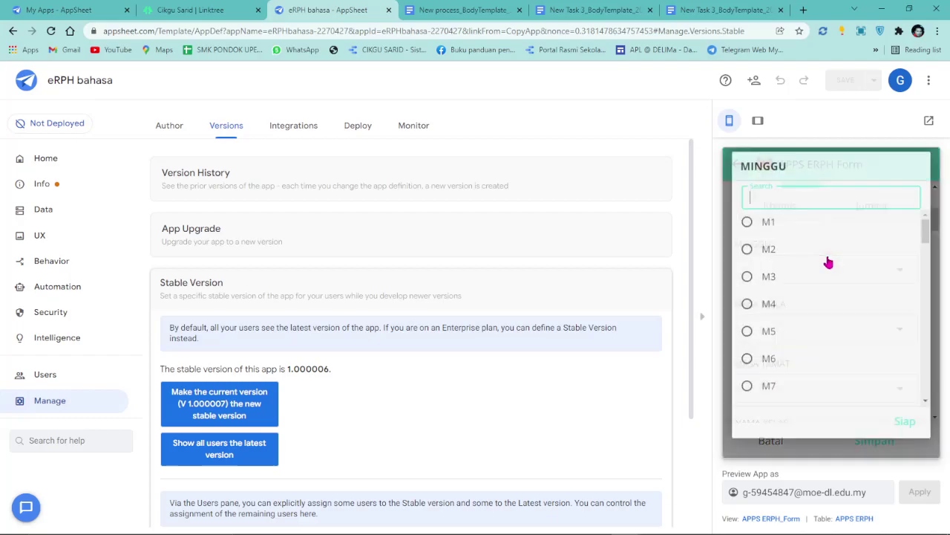
left_click(778, 342)
scroll(807, 375, "down", 3)
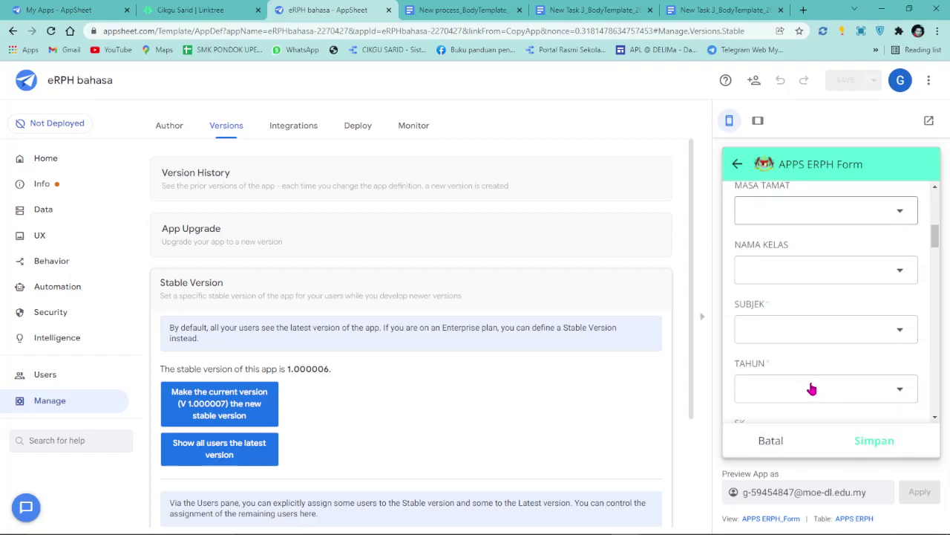
left_click(820, 277)
left_click(802, 232)
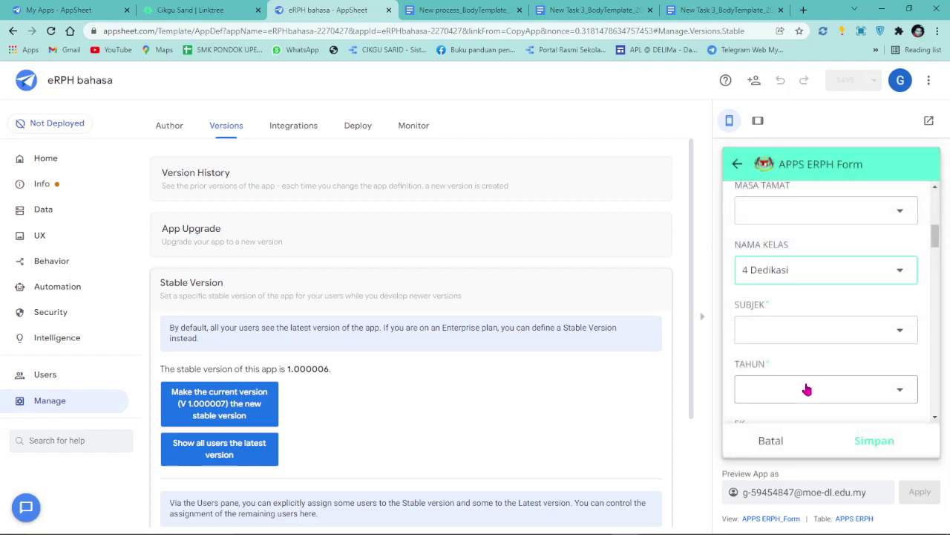
scroll(821, 310, "down", 10)
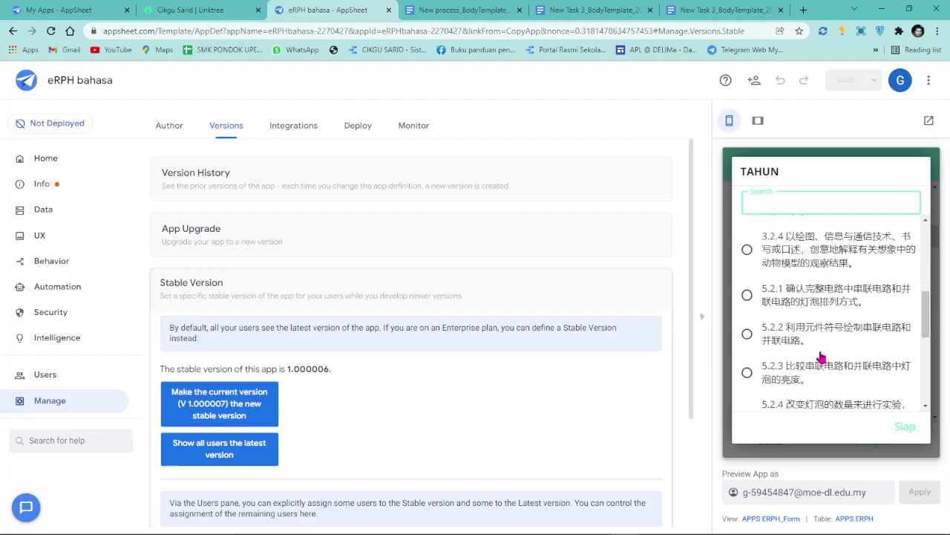
scroll(849, 382, "down", 3)
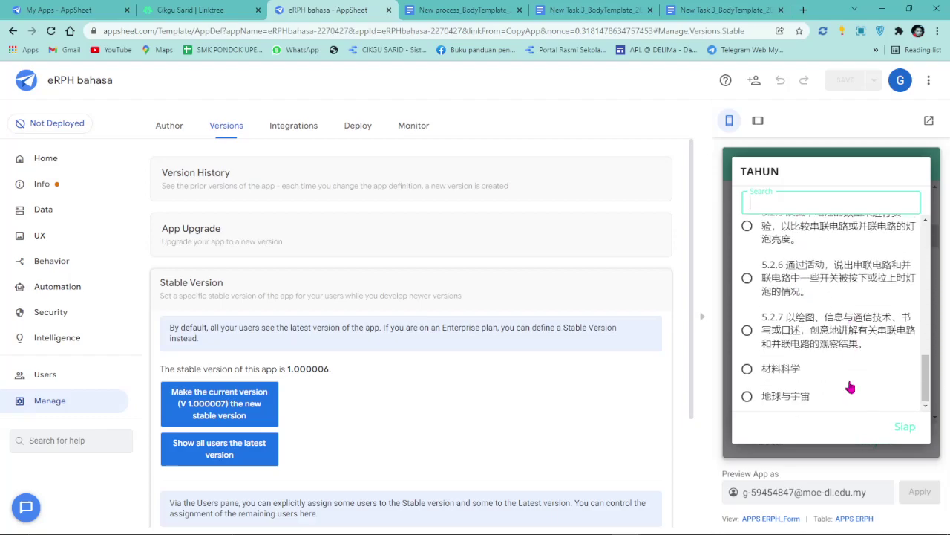
left_click(909, 430)
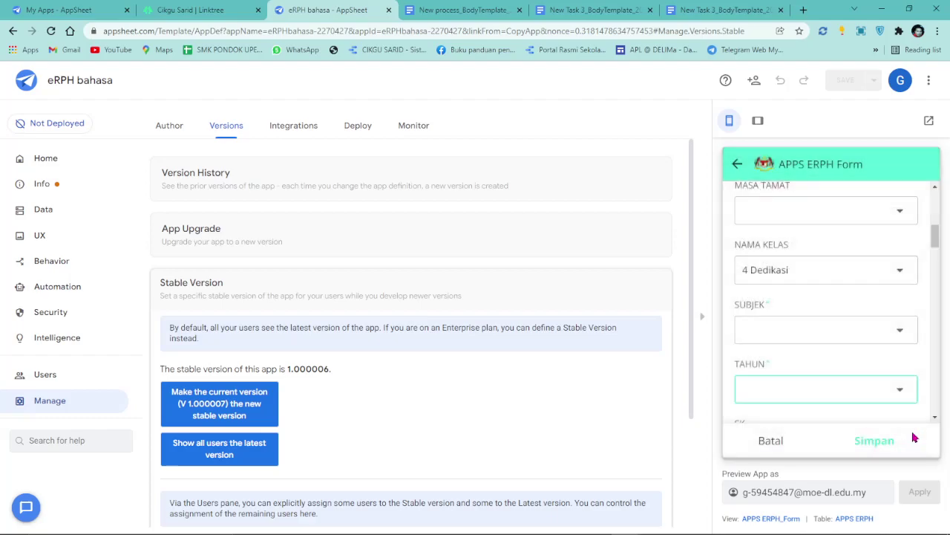
Set SUBJEK to BAHASA MELAYU, TAHUN to 2 and TAJUK to 3. Keluarga Berhemah.
left_click(815, 333)
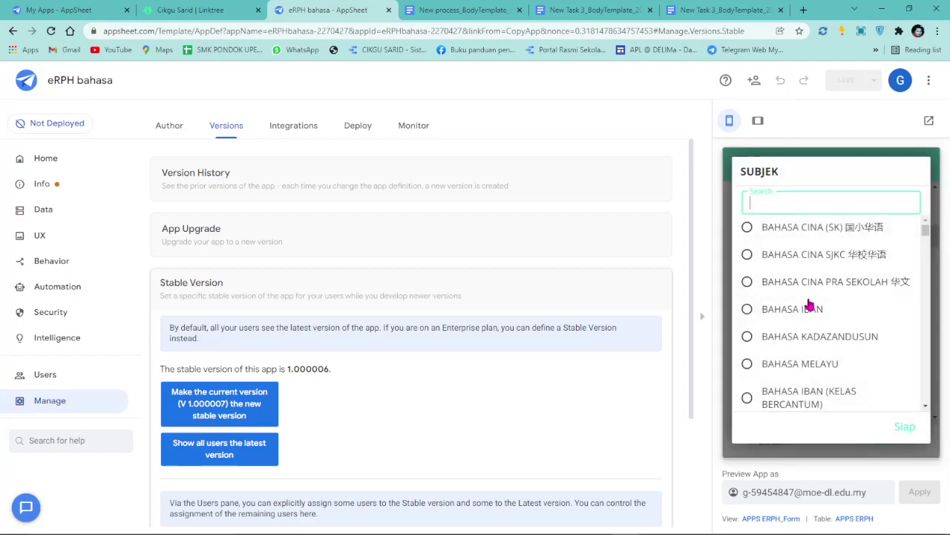
scroll(805, 355, "down", 1)
left_click(799, 305)
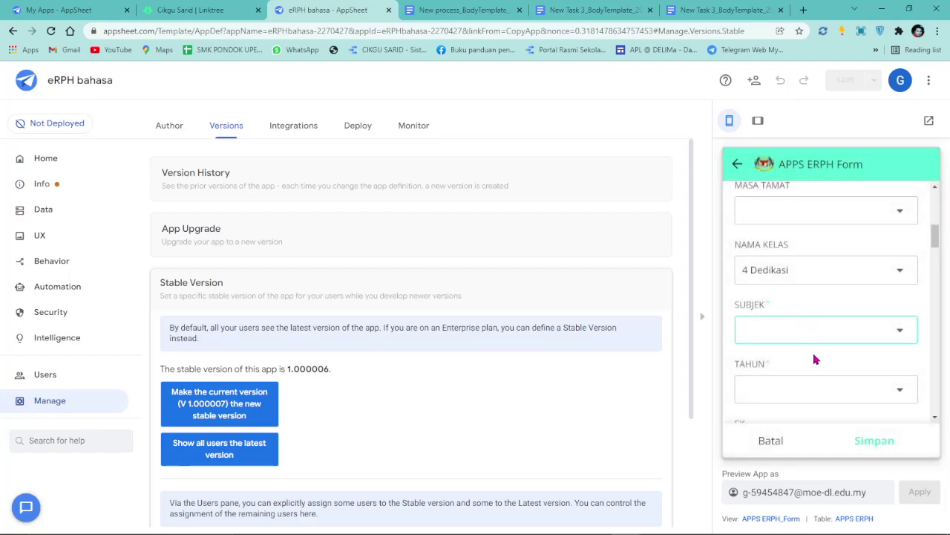
left_click(810, 394)
scroll(804, 367, "down", 2)
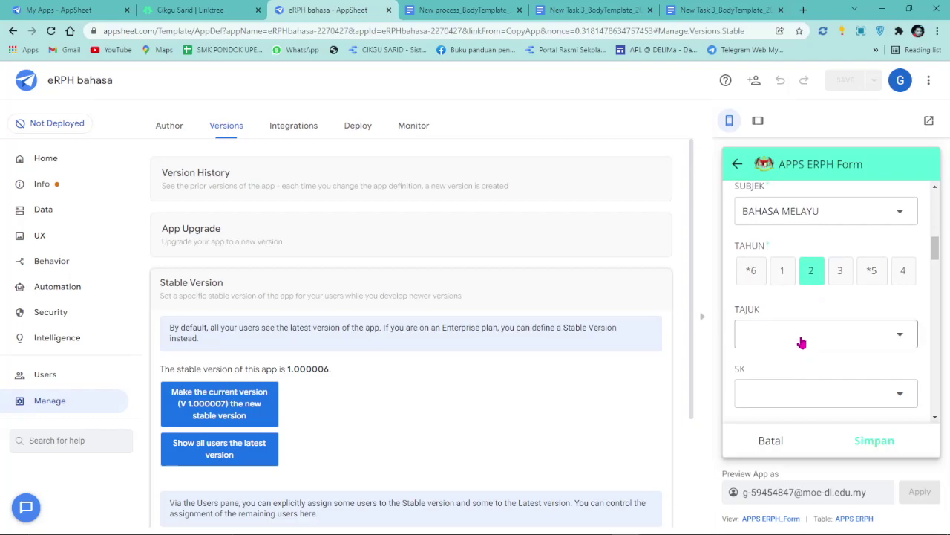
left_click(799, 338)
left_click(797, 279)
scroll(799, 371, "down", 1)
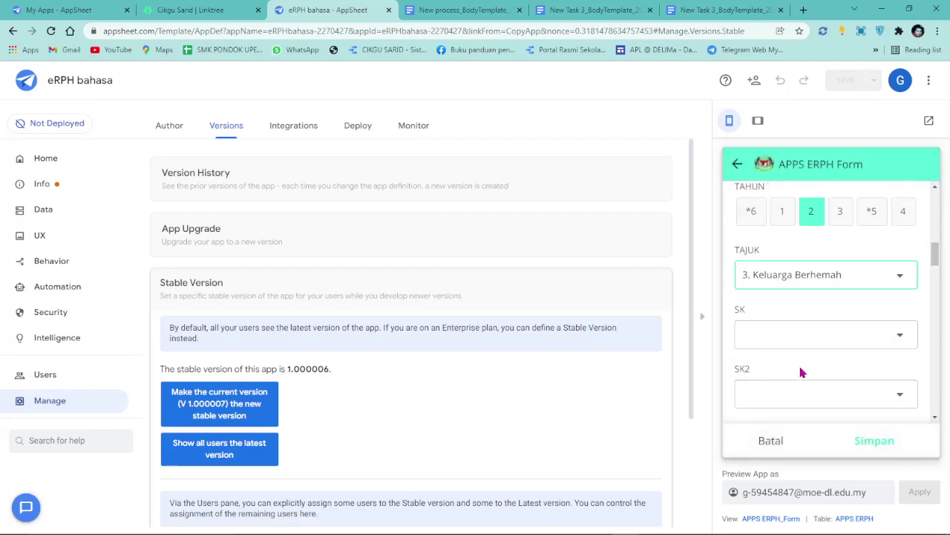
Set SK to 2.1. Asas membaca dan memahami and SP to 2.1.1. (ii) ayat, and save the record.
left_click(806, 338)
left_click(806, 291)
scroll(809, 334, "down", 1)
left_click(817, 367)
left_click(809, 319)
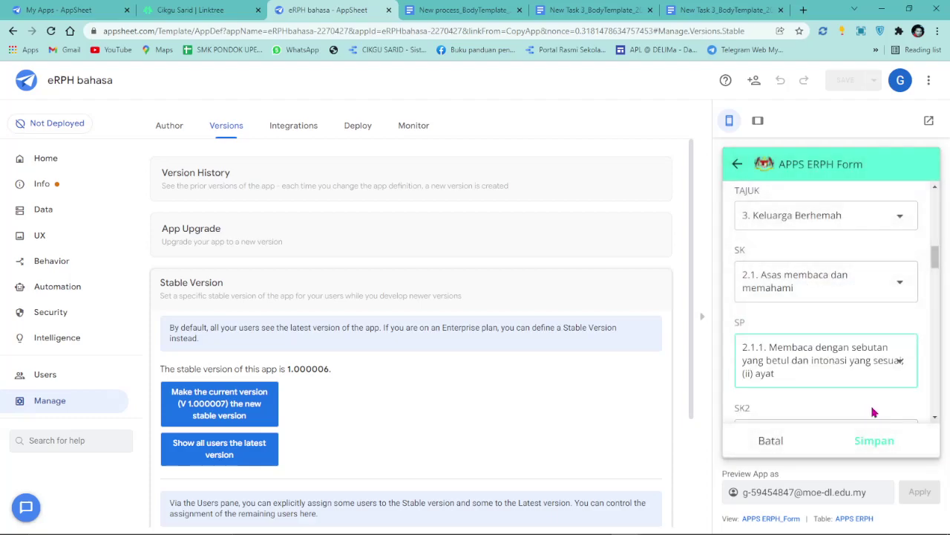
left_click(883, 447)
Open the new BAHASA MELAYU record under its teacher, week M5 and day Isnin.
left_click(820, 283)
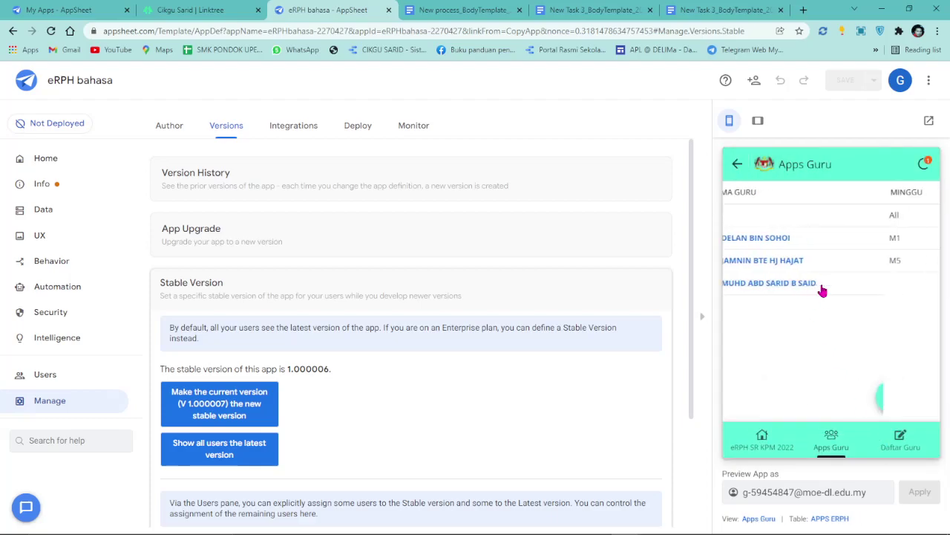
left_click(781, 267)
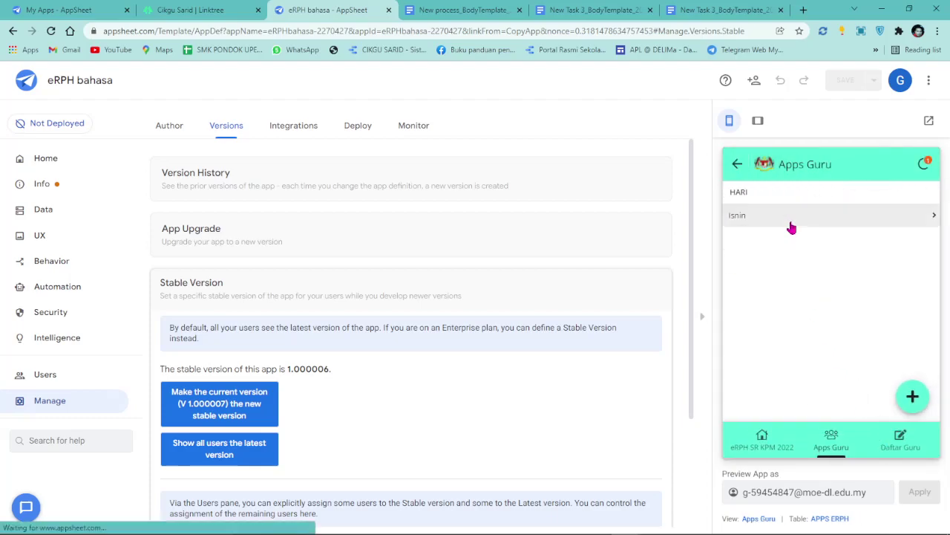
left_click(790, 217)
left_click(829, 238)
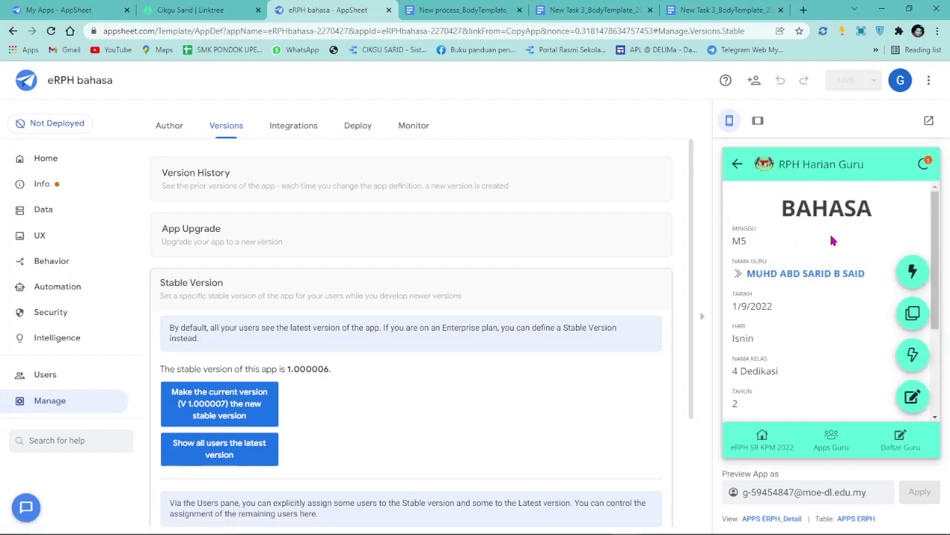
Compare the New process and New Task 3 body template documents and return to the app editor.
left_click(455, 10)
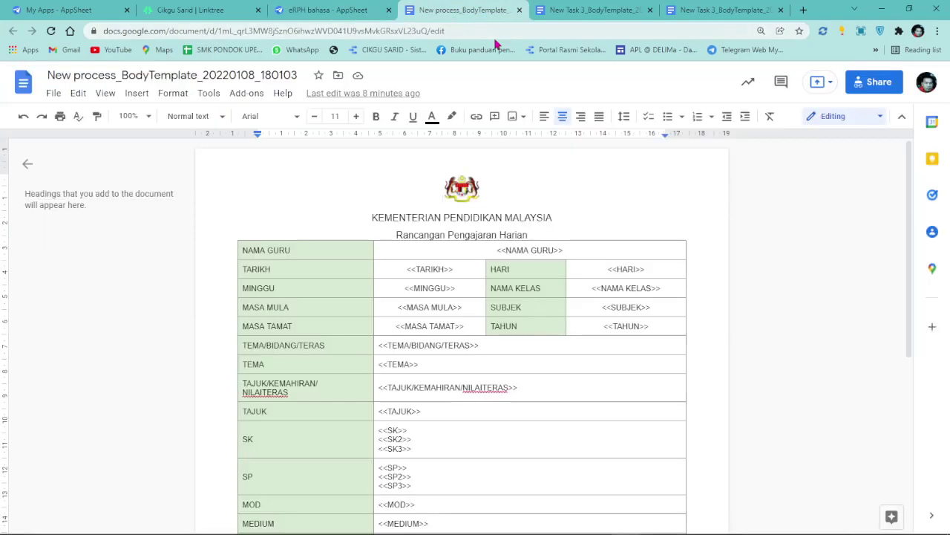
left_click(558, 11)
left_click(487, 10)
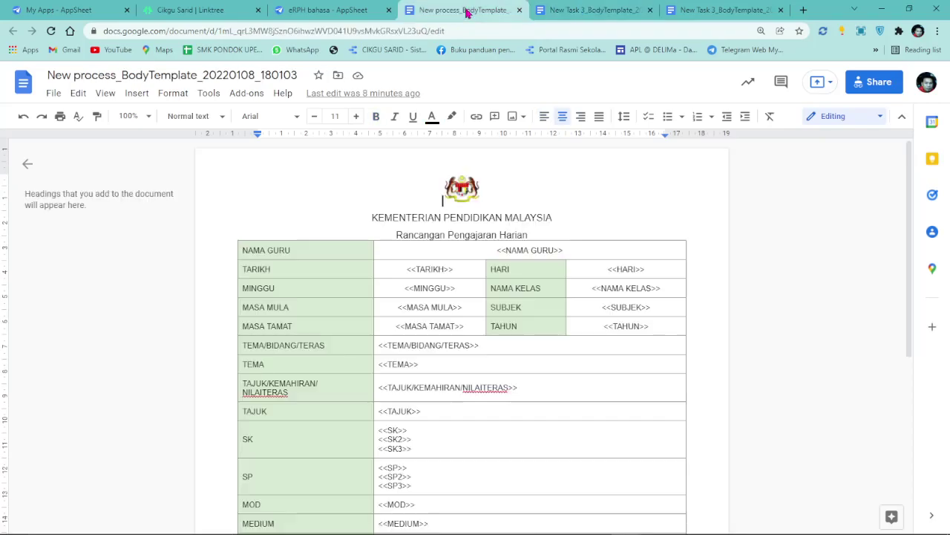
left_click(569, 10)
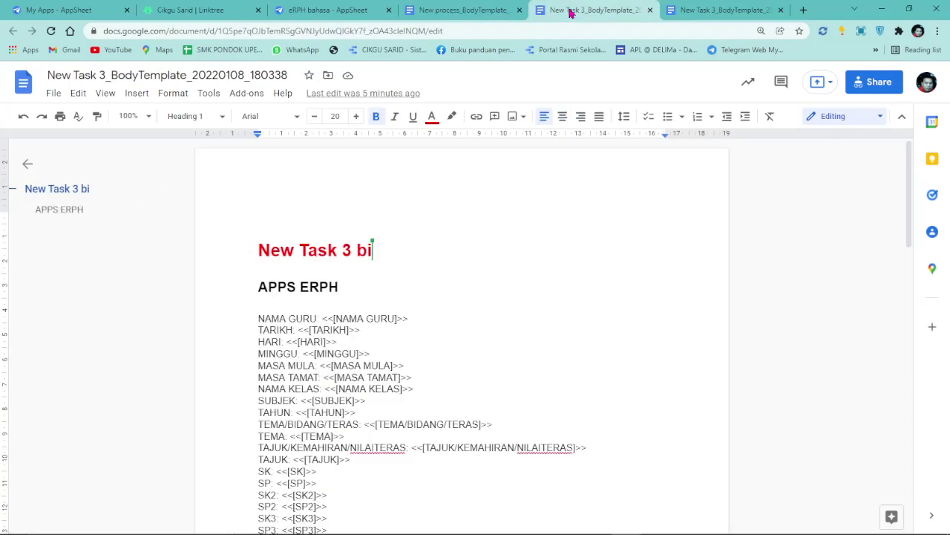
left_click(460, 9)
left_click(364, 10)
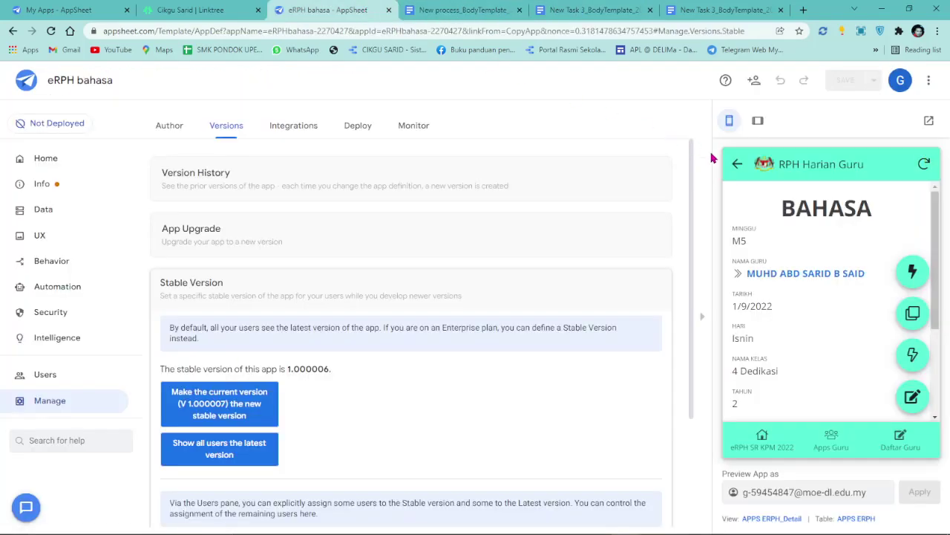
Generate the RPH for the BAHASA MELAYU record with the Jana eRPH action and look over the record's details.
left_click(913, 356)
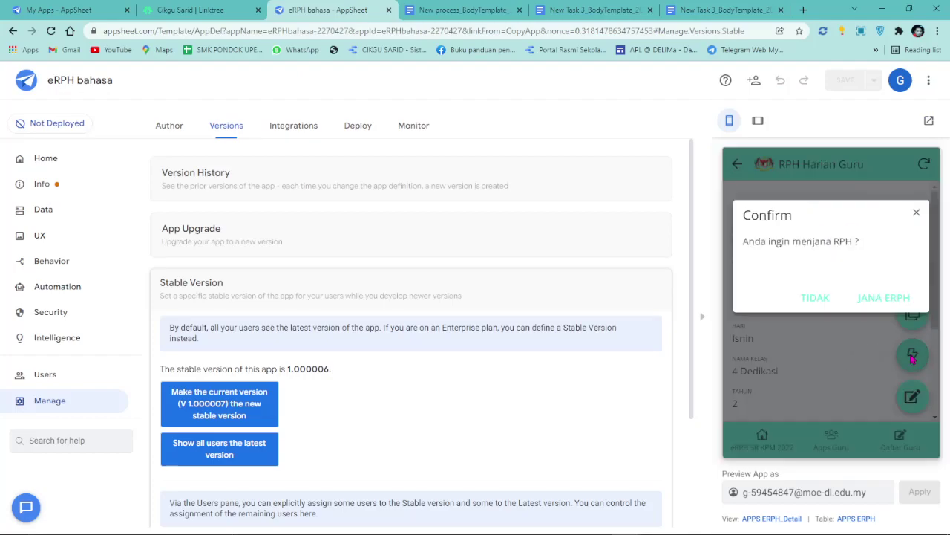
left_click(885, 298)
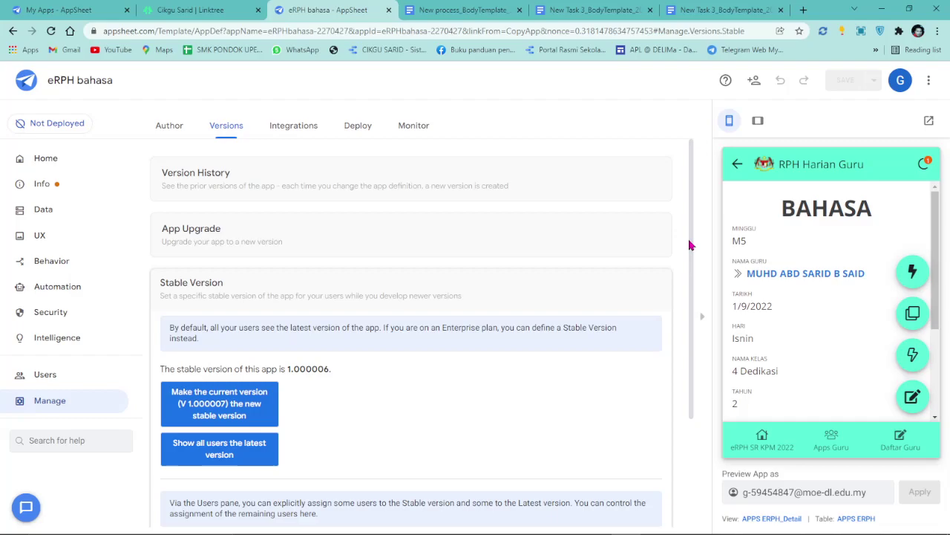
scroll(818, 314, "down", 3)
scroll(819, 313, "up", 3)
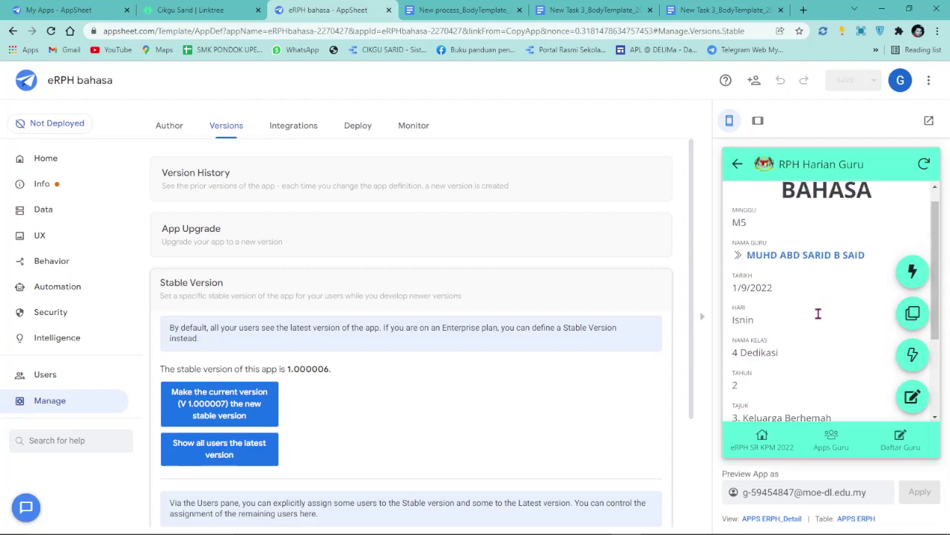
scroll(819, 313, "down", 3)
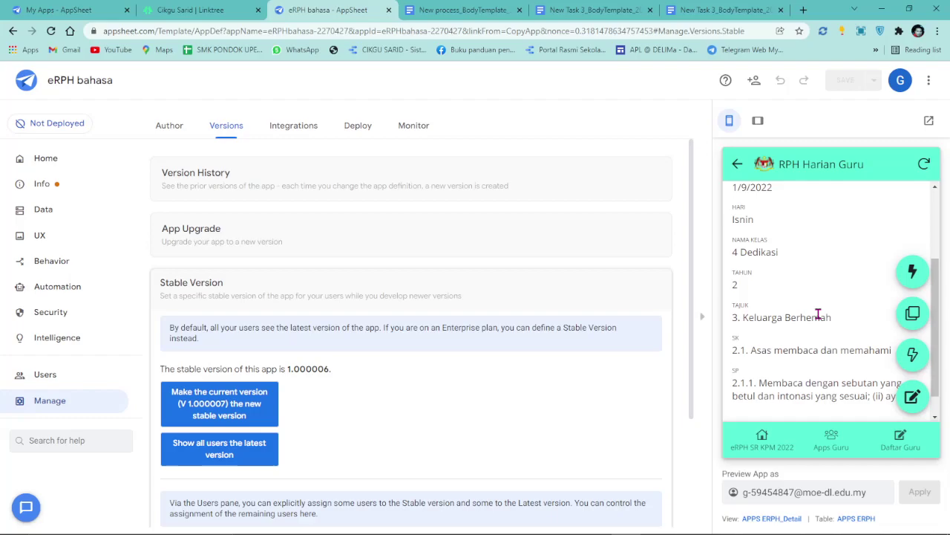
scroll(818, 313, "up", 3)
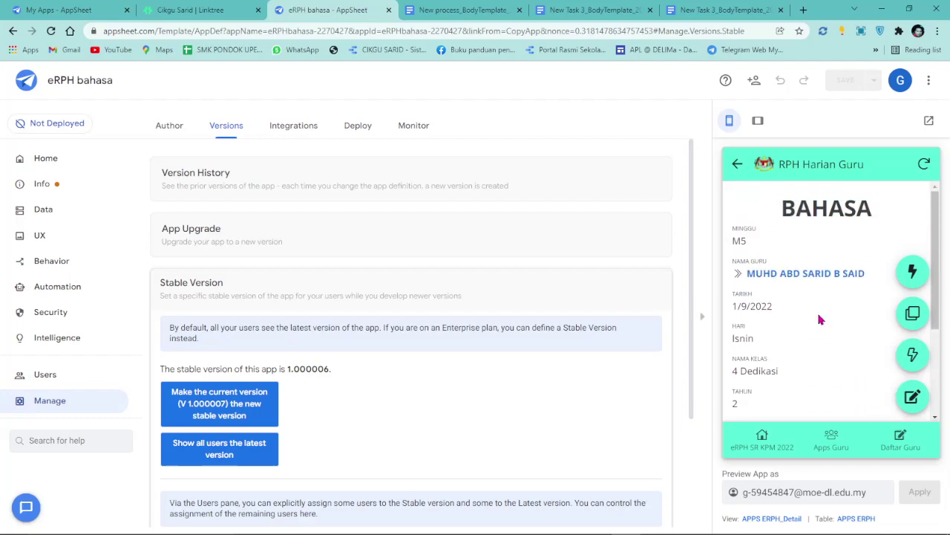
Open the generated PDF of the BAHASA MELAYU record from the preview.
scroll(819, 316, "down", 3)
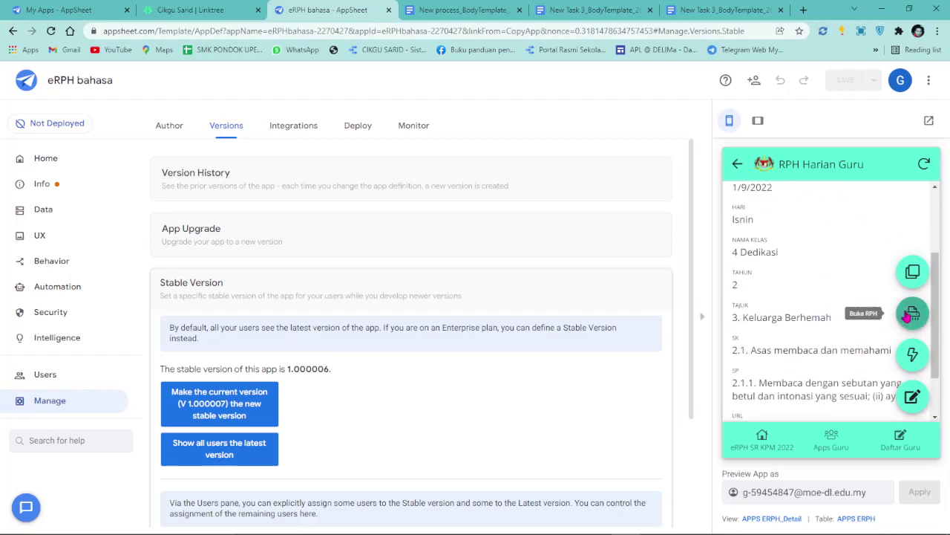
left_click(908, 316)
left_click(895, 301)
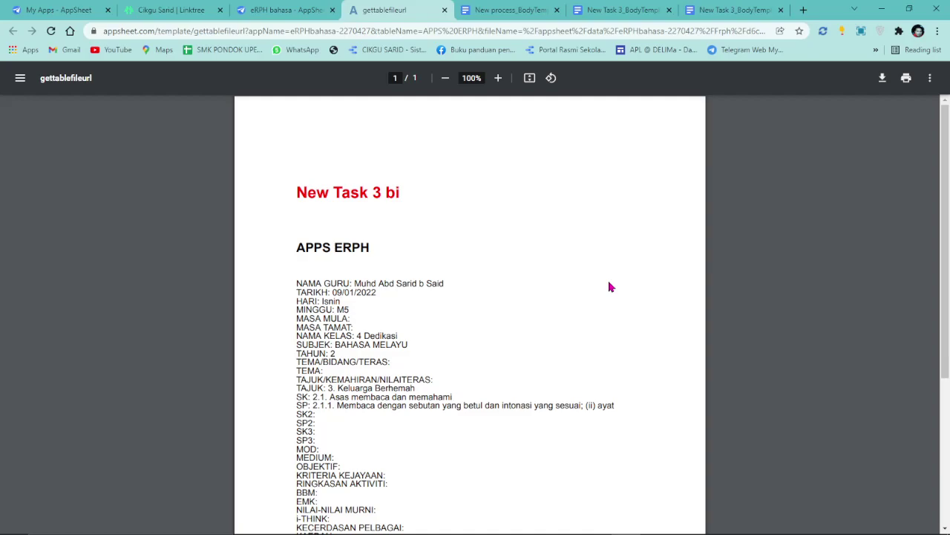
Examine the BAHASA MELAYU record's PDF from its heading to its URL field to see which template was used.
scroll(610, 284, "down", 1)
scroll(609, 286, "up", 1)
scroll(501, 255, "down", 2)
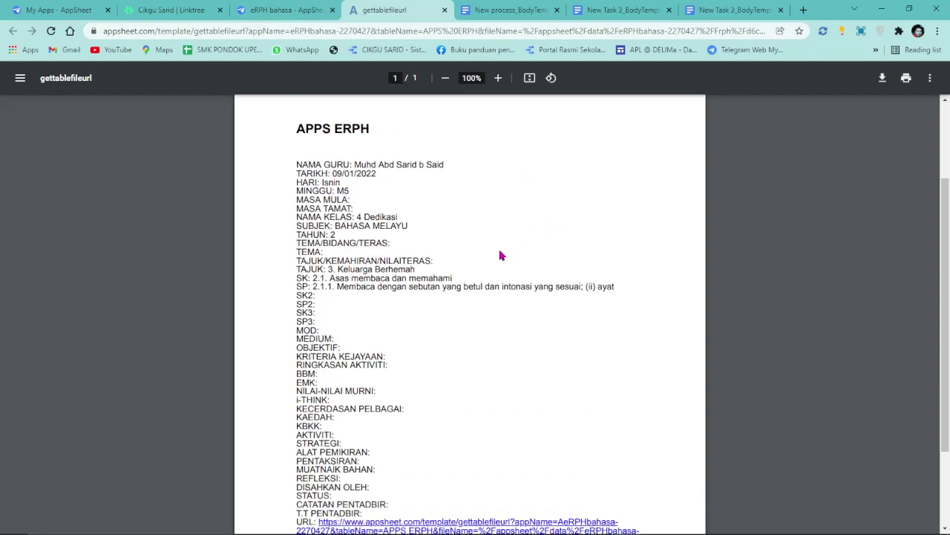
scroll(501, 255, "down", 2)
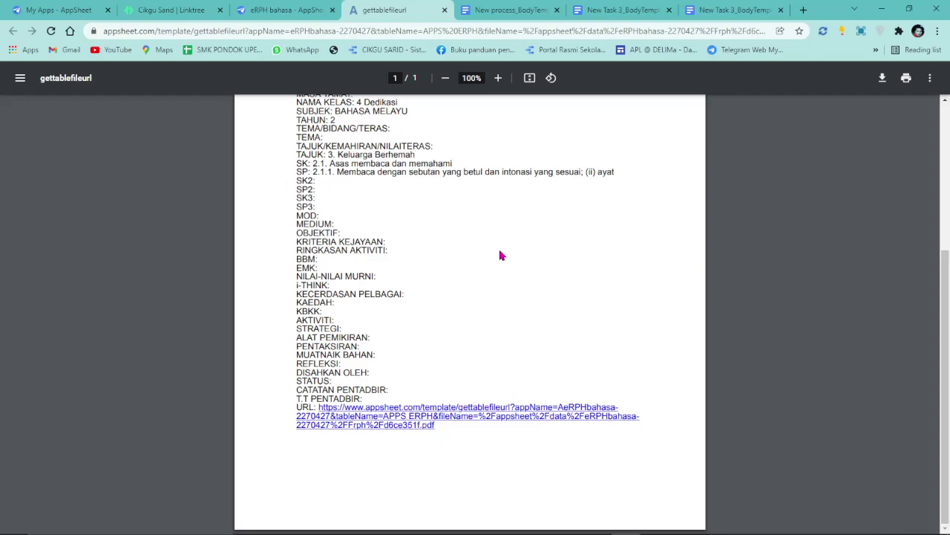
scroll(386, 146, "up", 3)
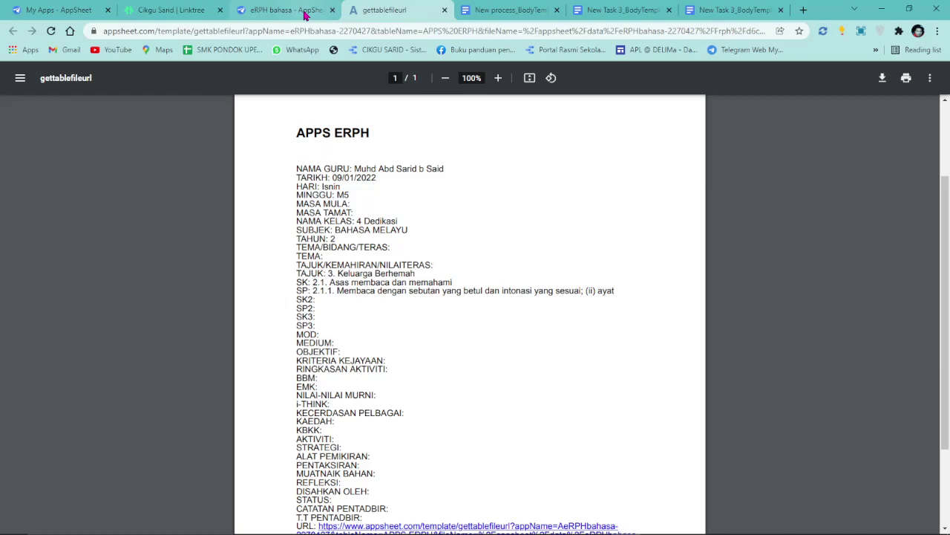
scroll(427, 196, "up", 3)
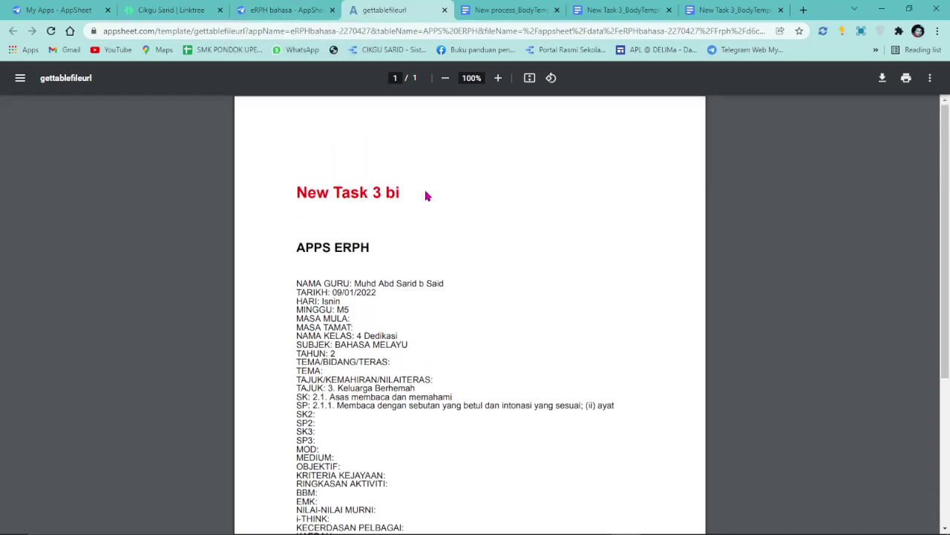
Return to the app editor, show the Apps Guru list in the preview and open the app's automation bots.
left_click(280, 8)
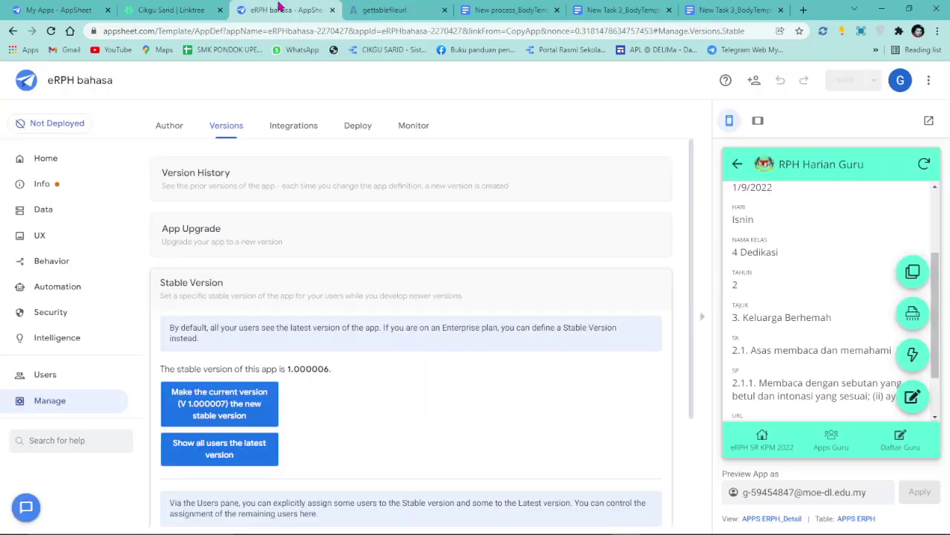
left_click(837, 437)
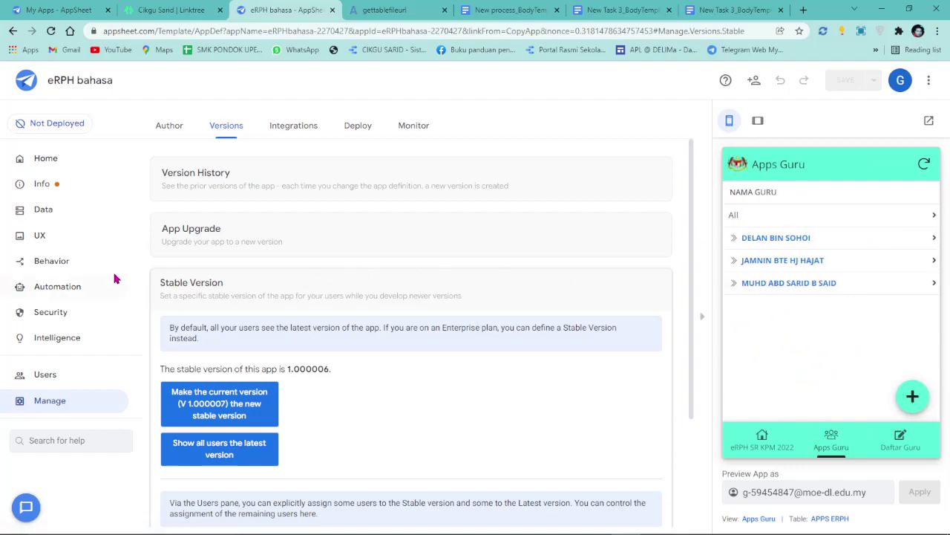
left_click(58, 288)
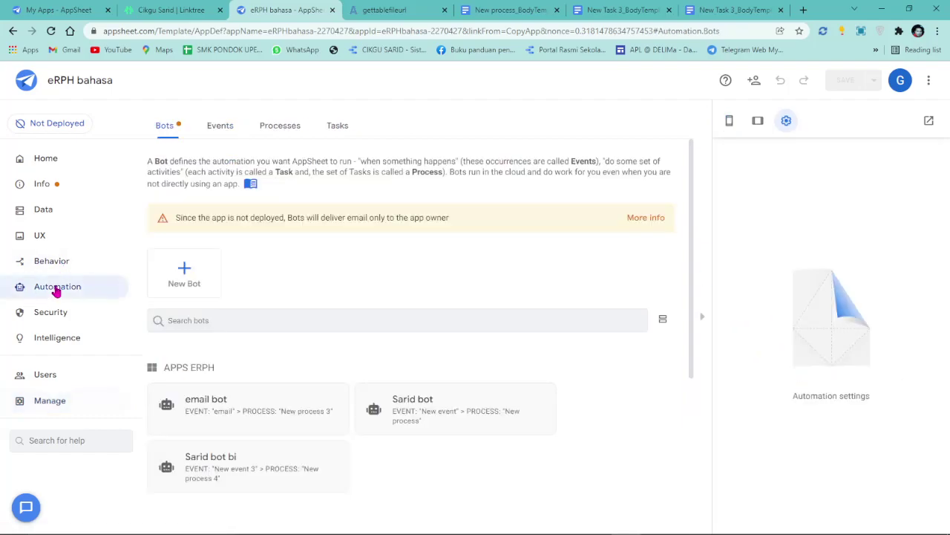
Open Sarid bot's New Task settings, view its PDF body template document and return to the app editor.
left_click(421, 399)
scroll(644, 365, "down", 2)
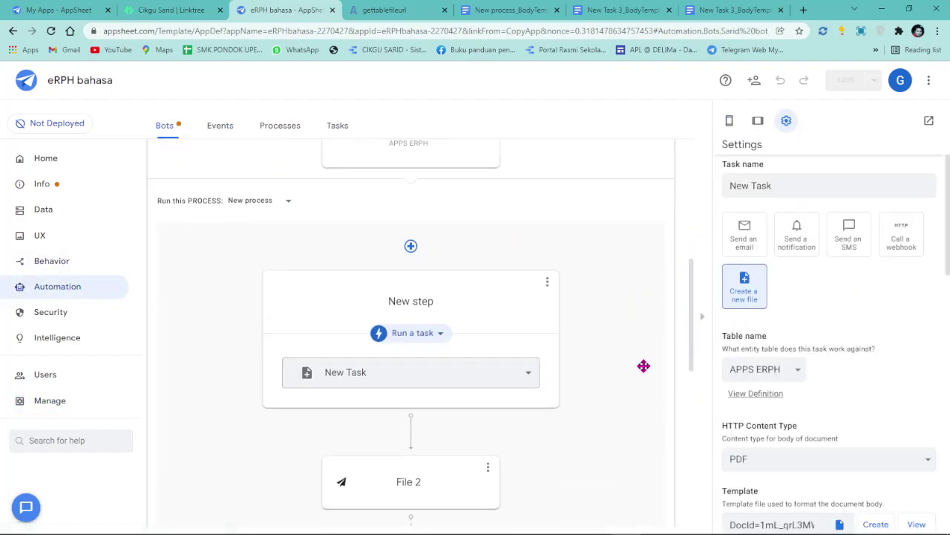
scroll(824, 304, "down", 2)
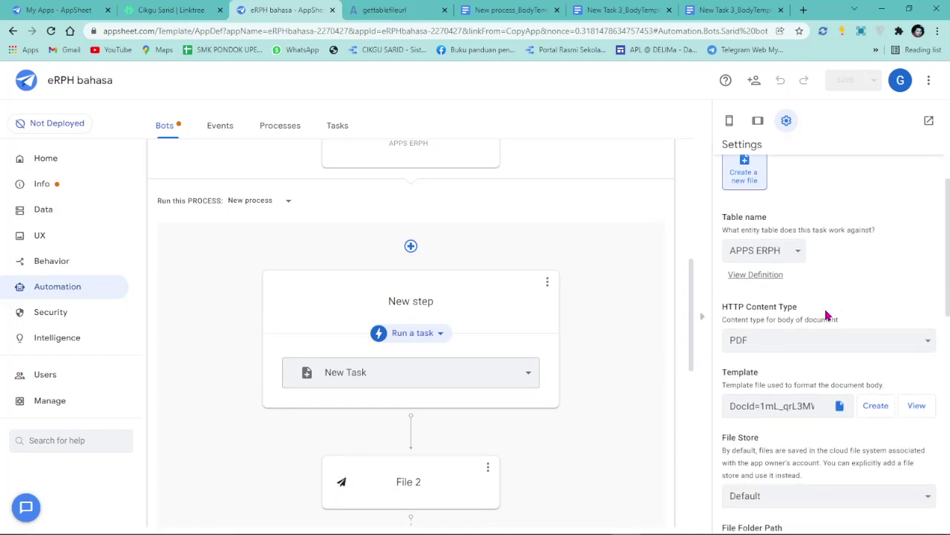
scroll(826, 315, "down", 1)
left_click(918, 350)
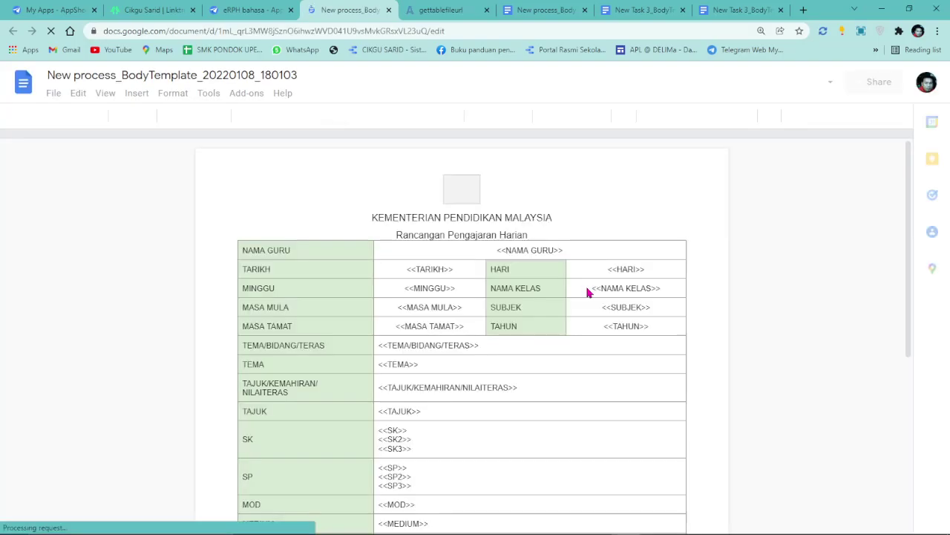
left_click(249, 10)
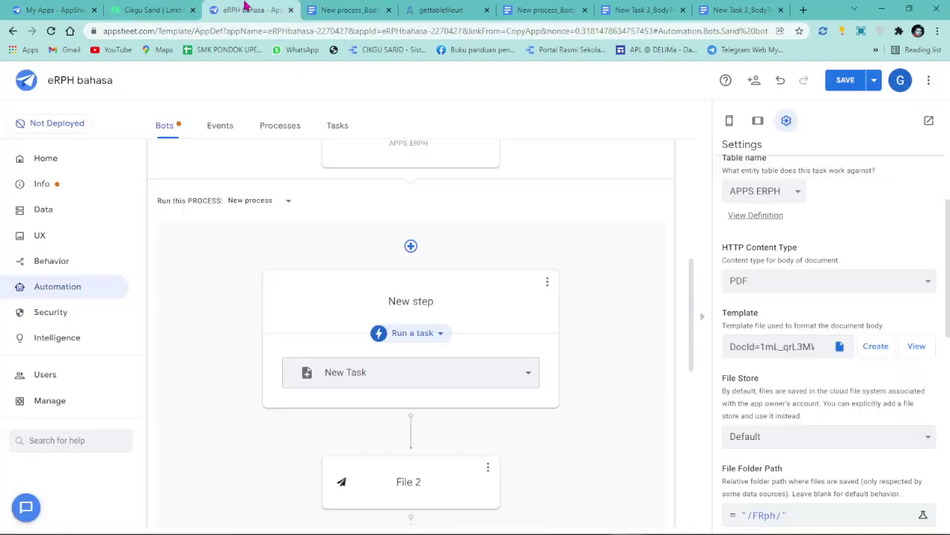
Review New Task's file folder path, file name prefix and attachment page settings in Sarid bot.
scroll(586, 365, "down", 2)
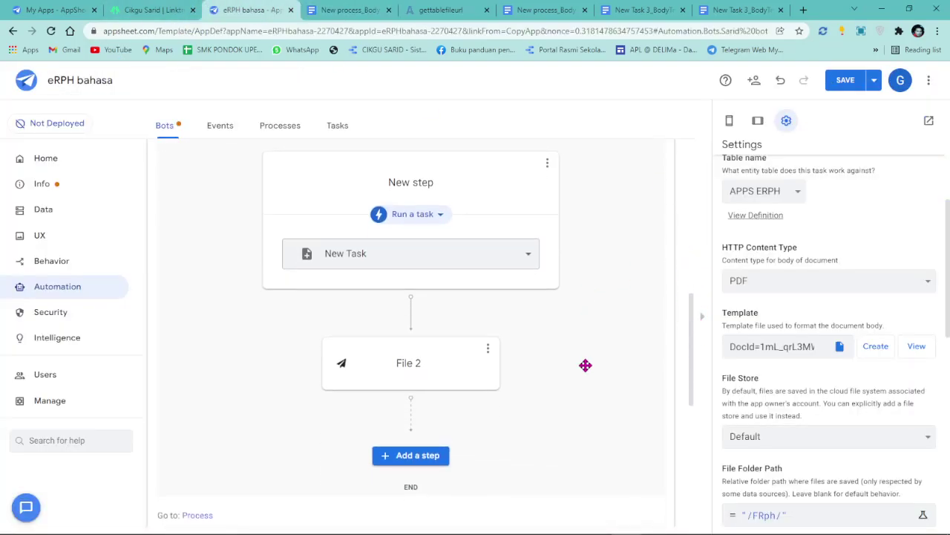
scroll(793, 381, "down", 2)
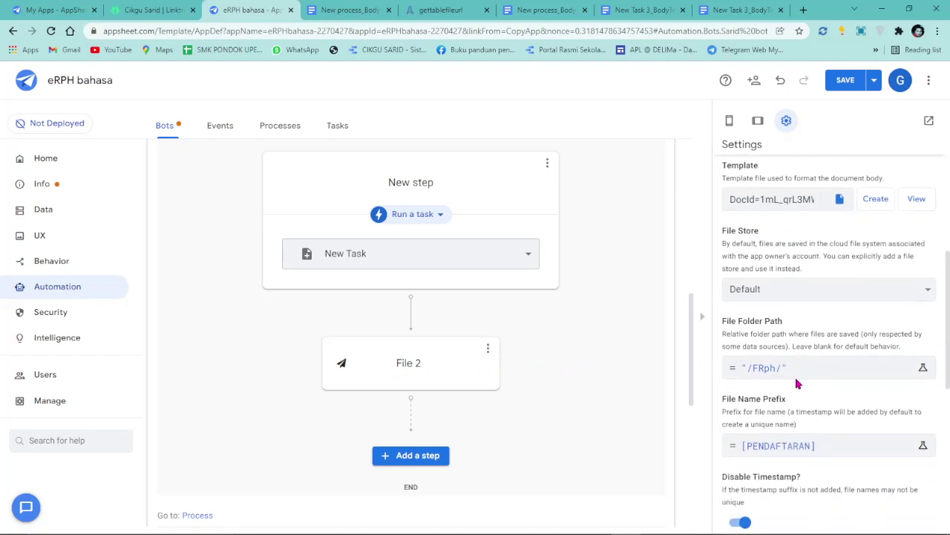
scroll(796, 384, "down", 1)
scroll(796, 384, "down", 5)
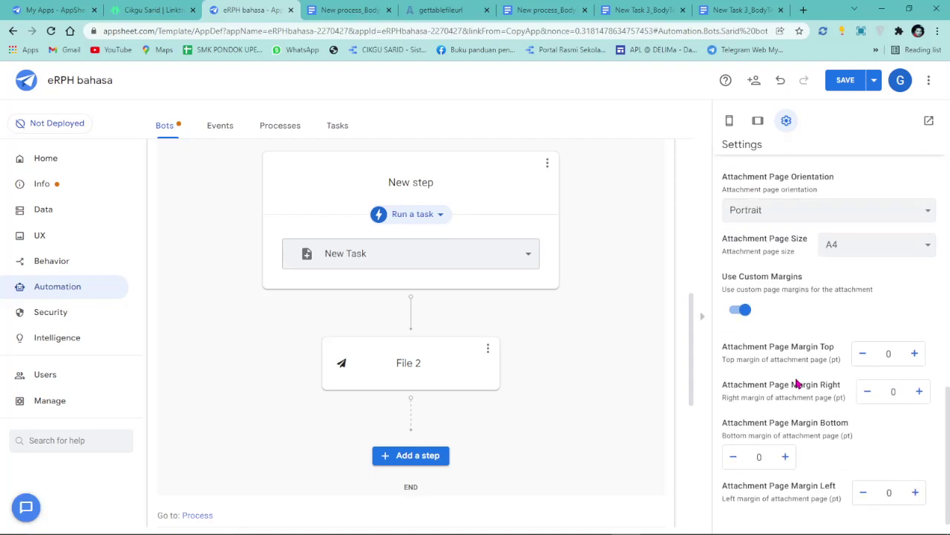
scroll(797, 383, "up", 5)
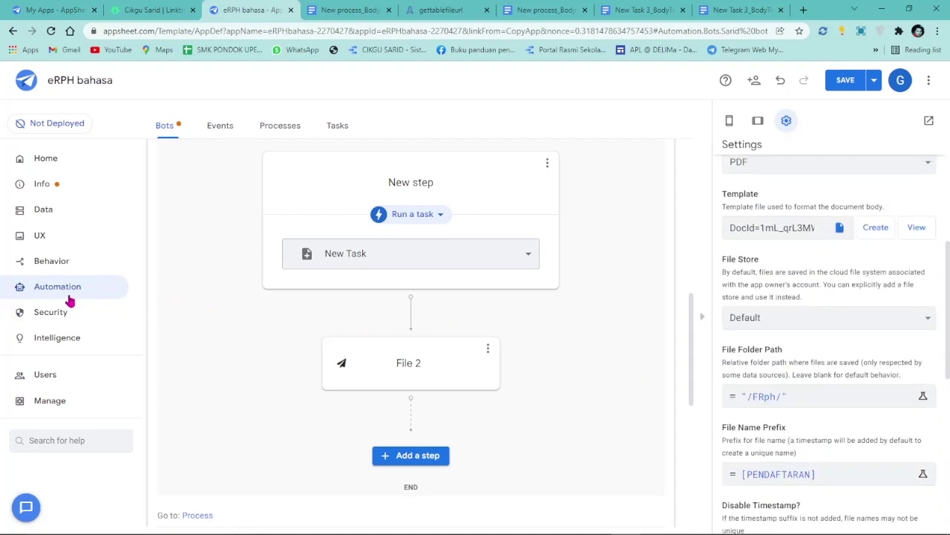
scroll(276, 265, "up", 2)
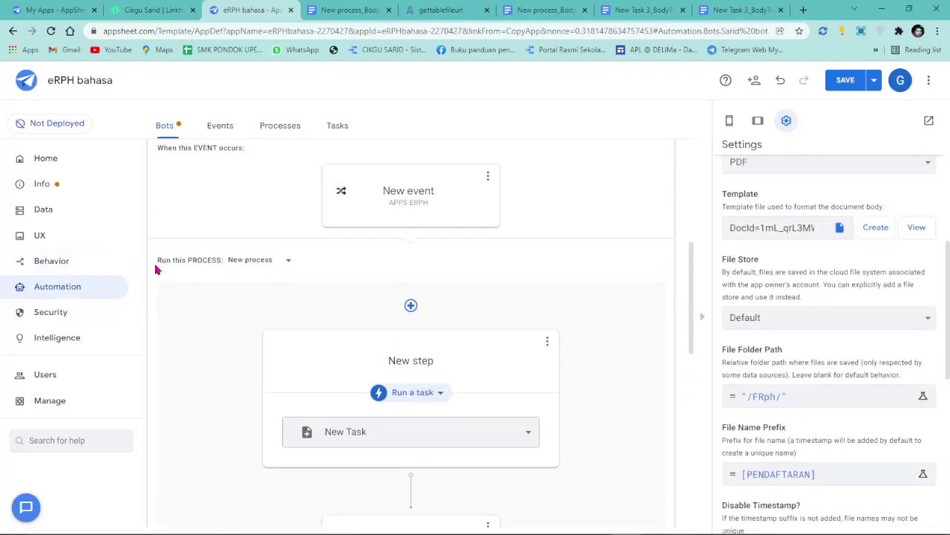
Inspect the Jana eRPH bi action's column setting and New Action's File column expression.
left_click(82, 268)
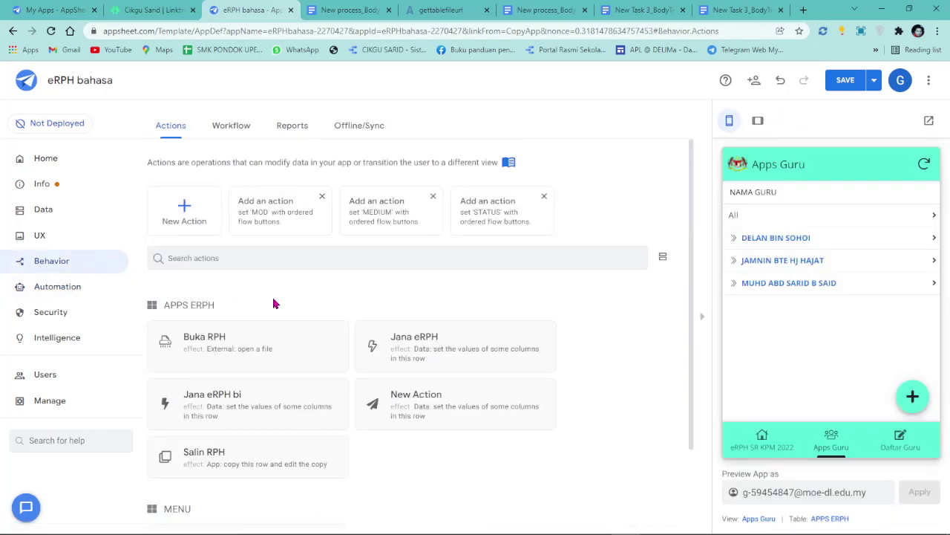
left_click(249, 399)
scroll(462, 360, "down", 3)
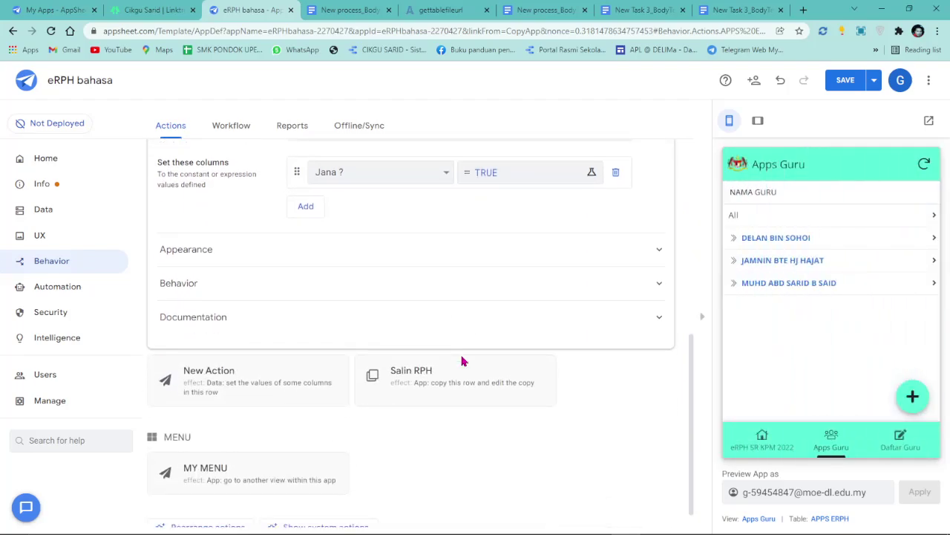
left_click(273, 382)
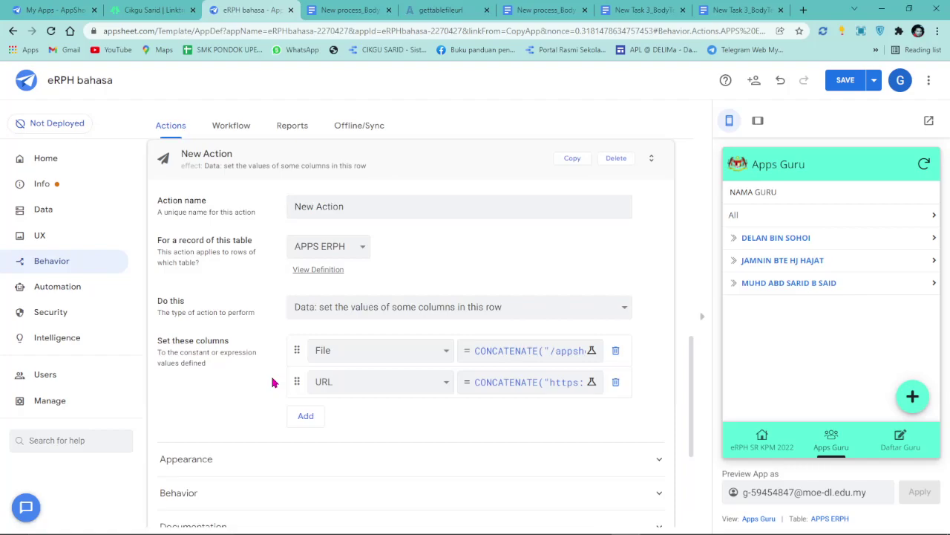
left_click(540, 357)
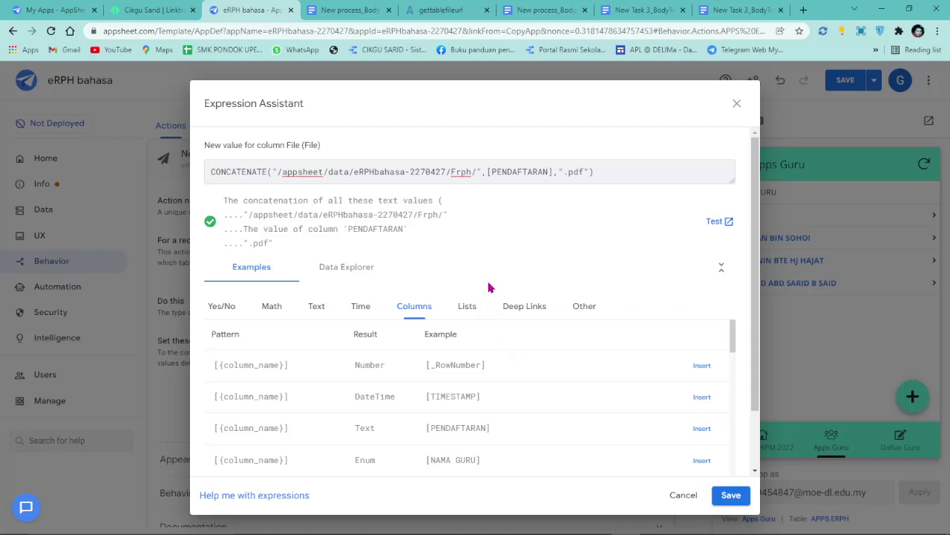
left_click(737, 103)
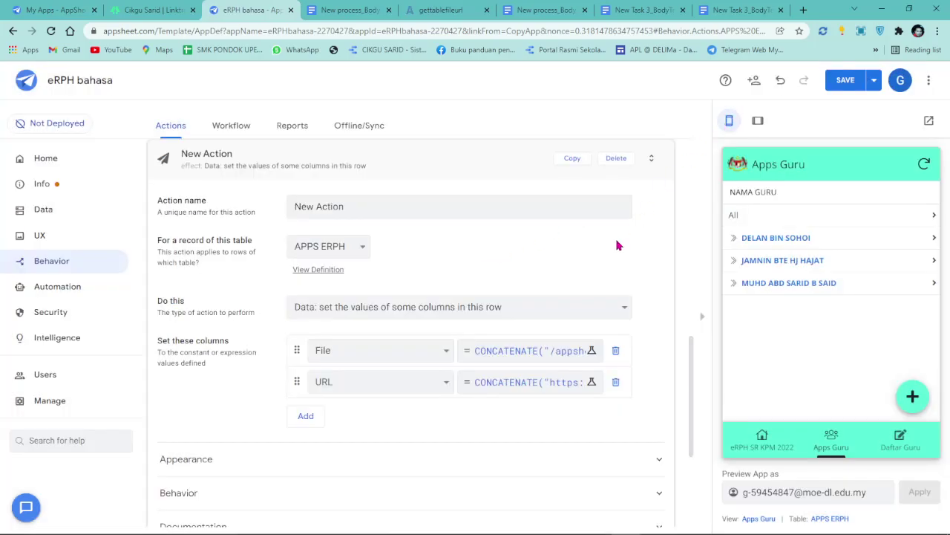
Correct the app name in New Action's URL expression to "eRPHbahasa-2270427" and save the app.
left_click(494, 382)
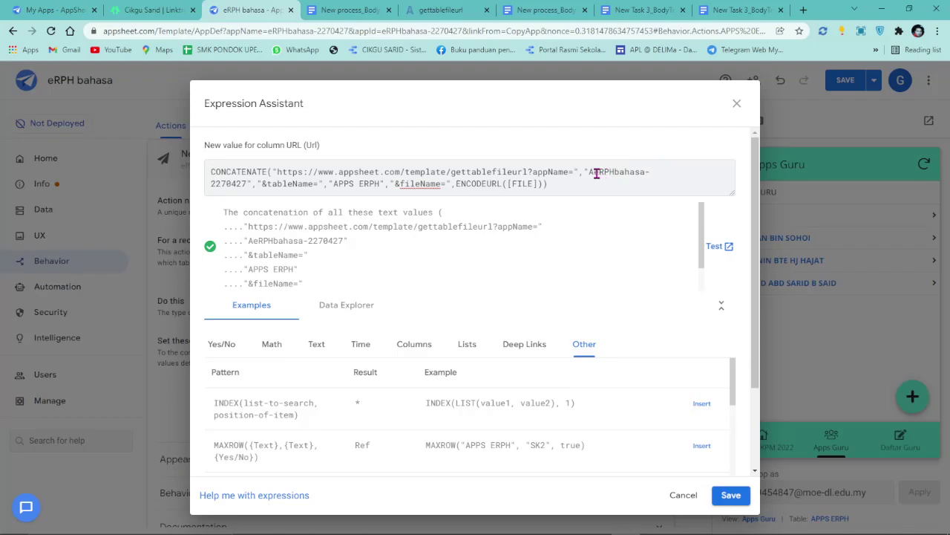
key("BackSpace")
left_click(733, 495)
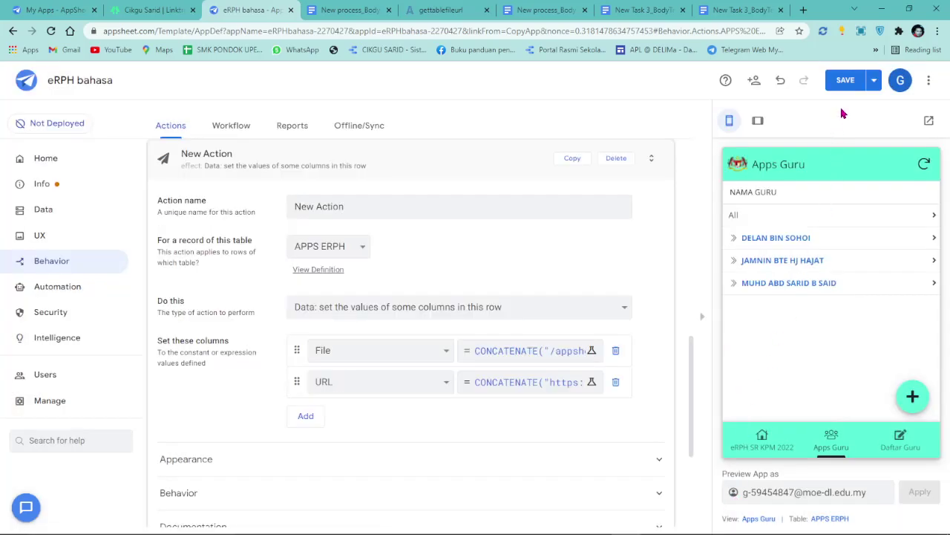
left_click(846, 82)
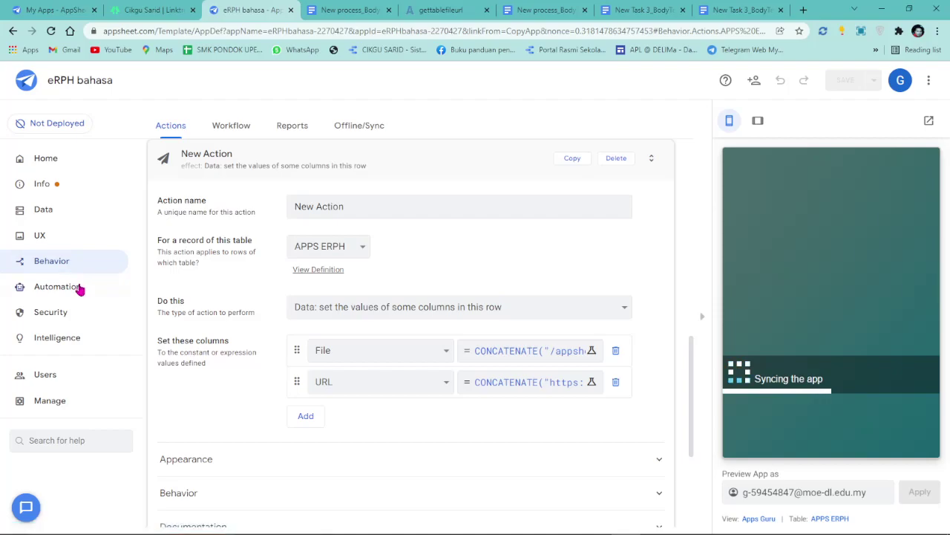
Check the URL expression in the File 2 data action of Sarid bot bi and save the app.
left_click(77, 287)
scroll(311, 336, "down", 2)
scroll(311, 337, "down", 6)
scroll(413, 371, "down", 5)
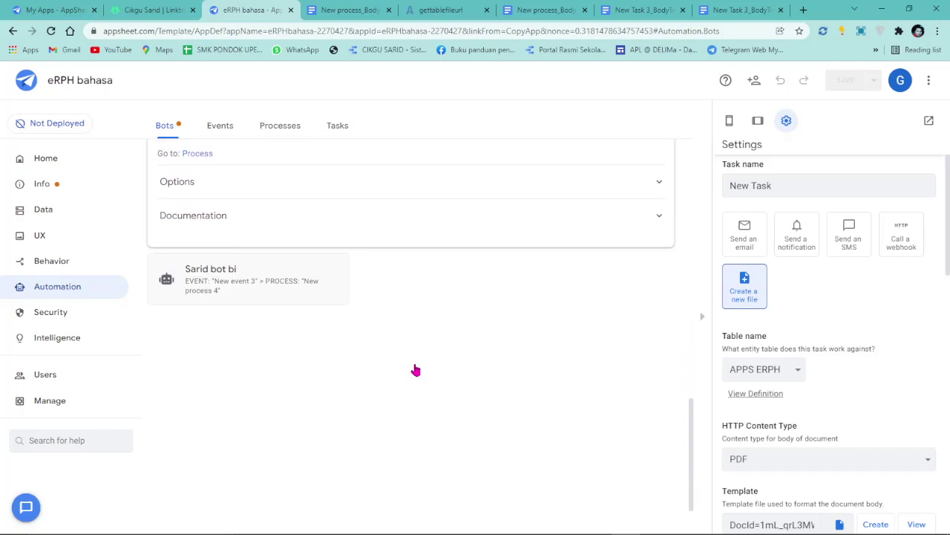
left_click(250, 228)
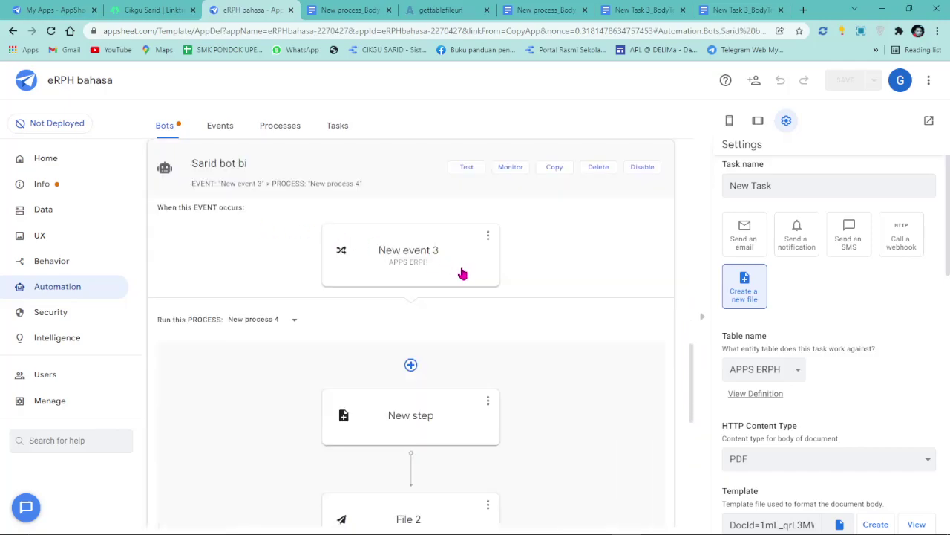
scroll(460, 272, "down", 4)
left_click(359, 280)
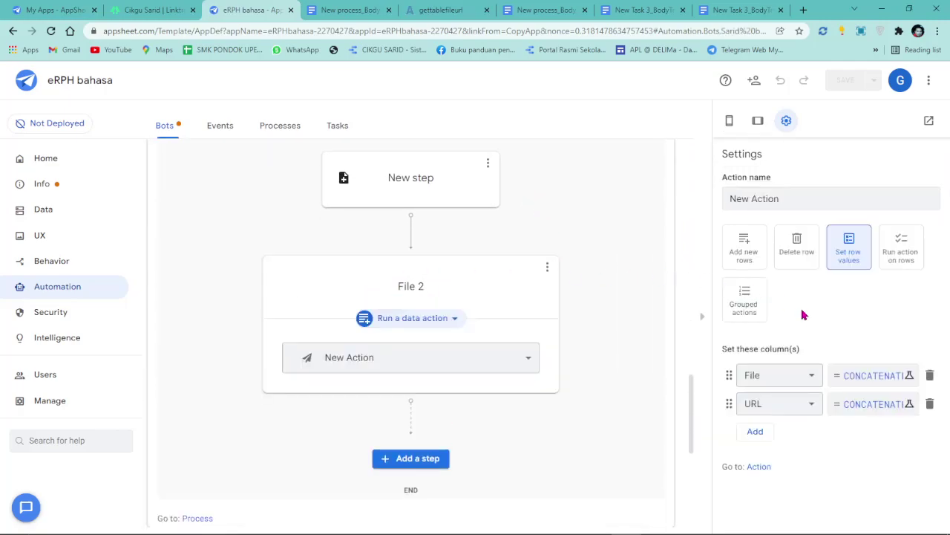
left_click(865, 399)
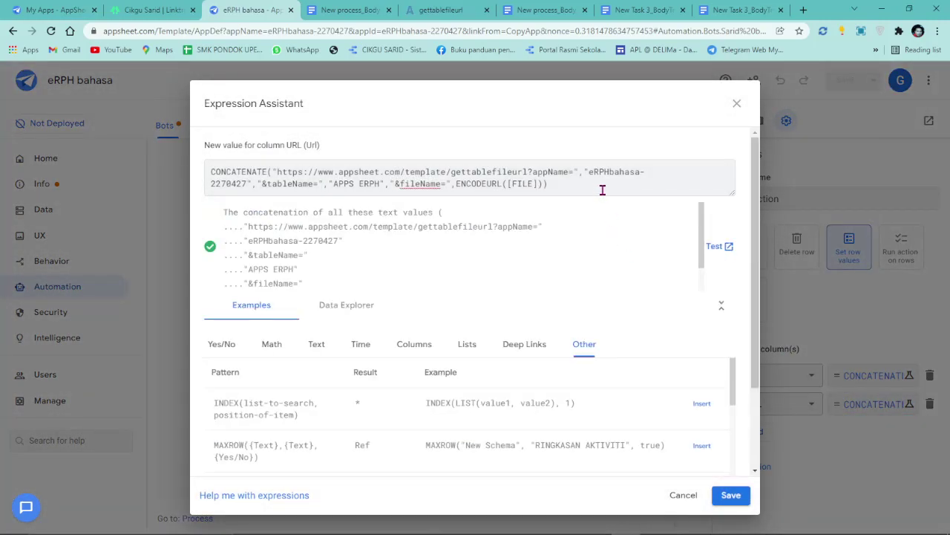
left_click(730, 495)
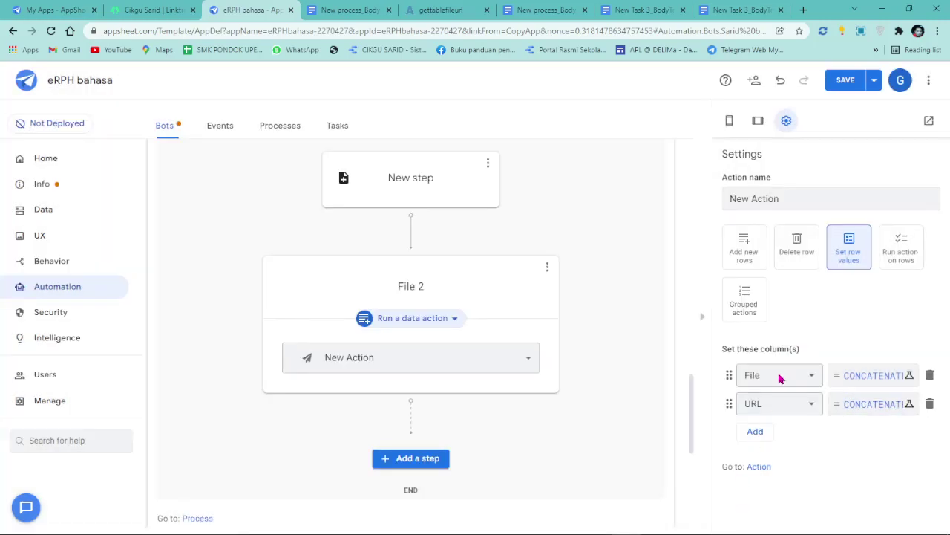
left_click(846, 81)
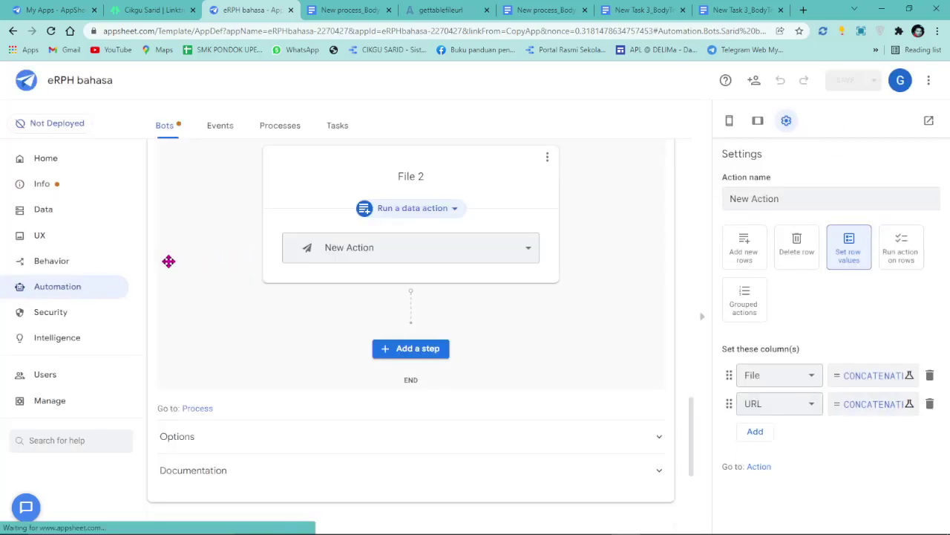
Return to the app's actions and review the settings of Jana eRPH bi and New Action.
left_click(65, 266)
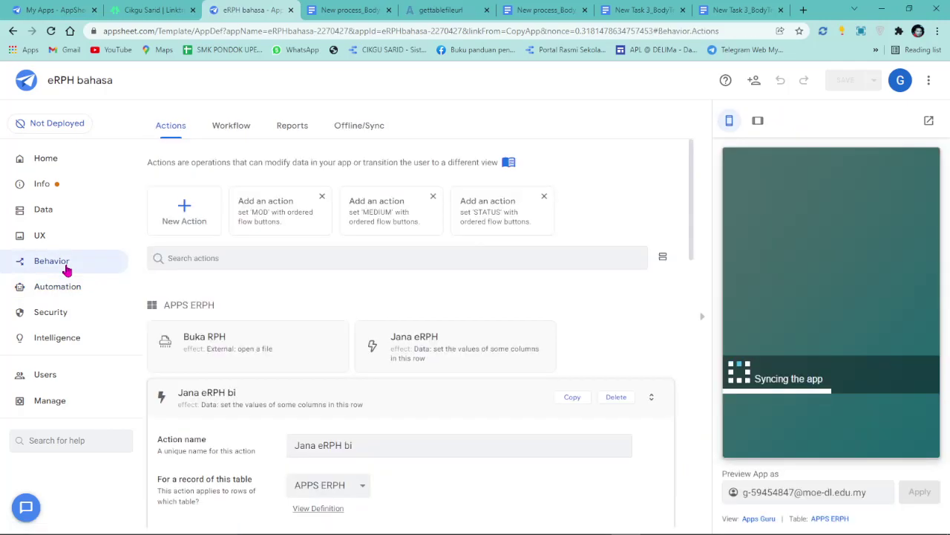
scroll(424, 336, "down", 1)
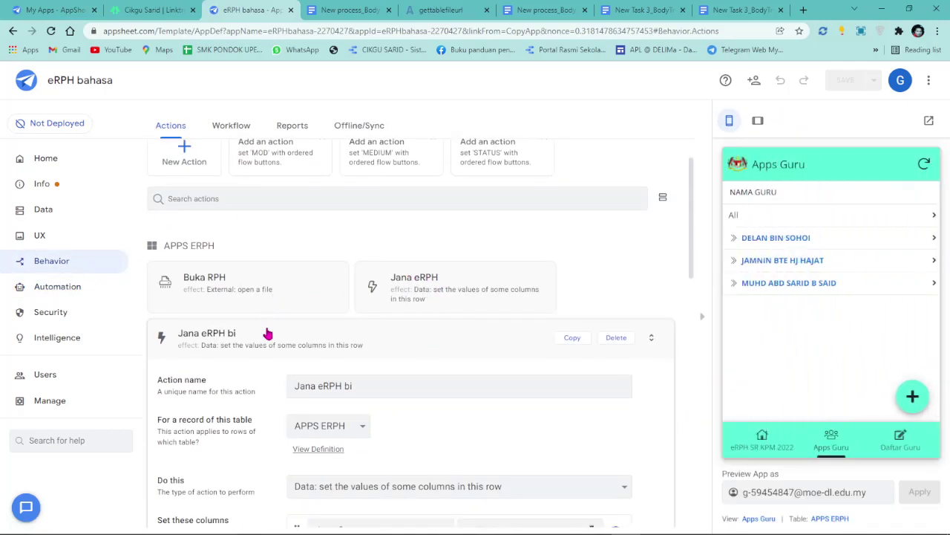
scroll(267, 334, "down", 1)
scroll(267, 333, "down", 6)
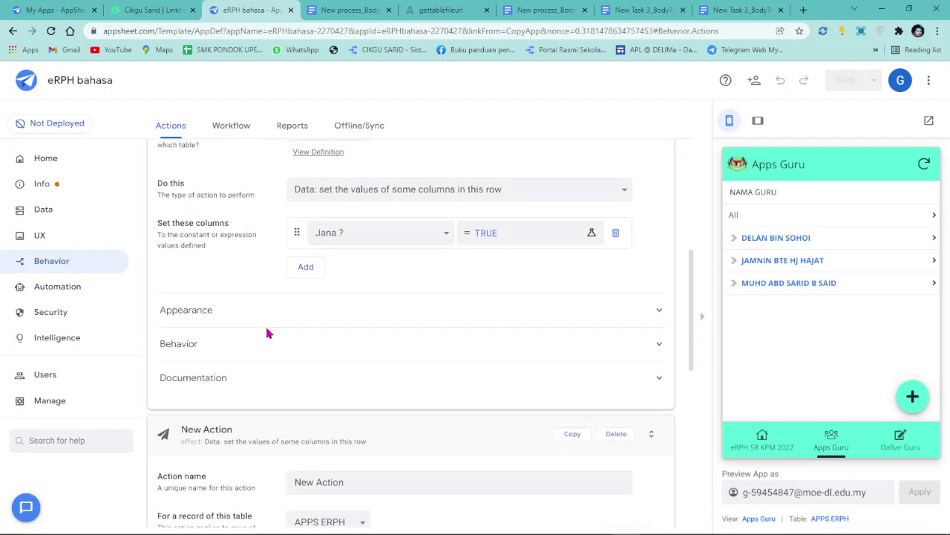
scroll(268, 333, "down", 2)
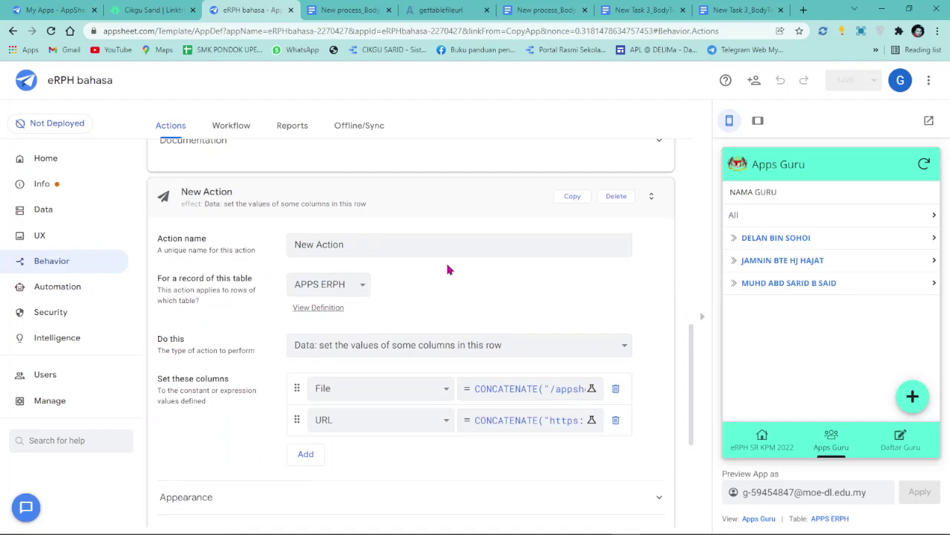
Open the first listed teacher's ENGLISH record for Ahad in the app preview.
left_click(806, 239)
left_click(802, 225)
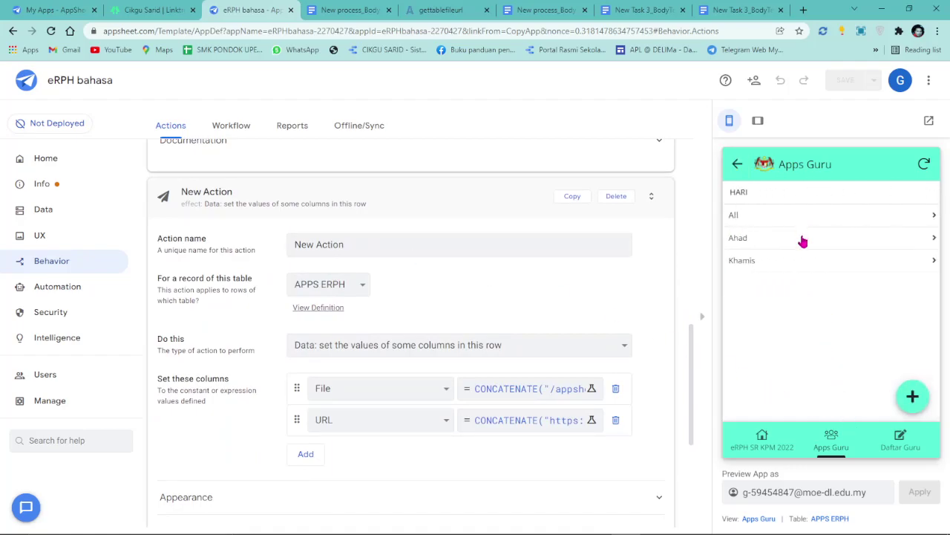
left_click(802, 239)
left_click(803, 240)
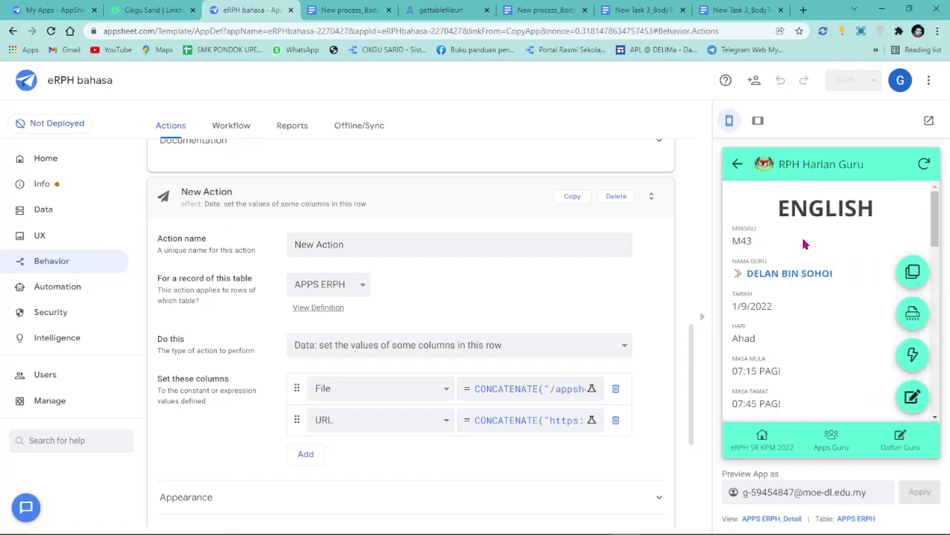
Copy the ENGLISH record with the day set to Selasa and a different teacher selected, and save it.
left_click(915, 277)
left_click(892, 300)
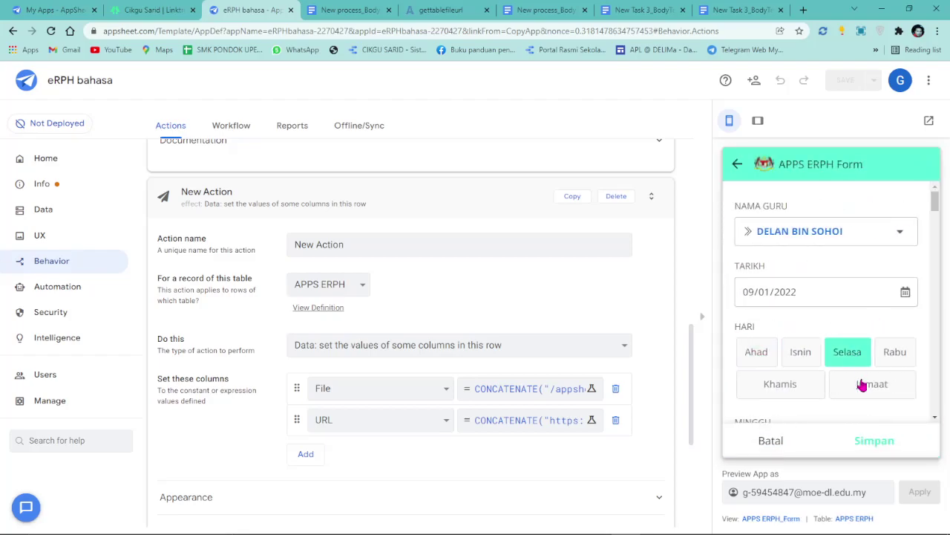
left_click(875, 441)
left_click(876, 239)
left_click(812, 204)
left_click(873, 443)
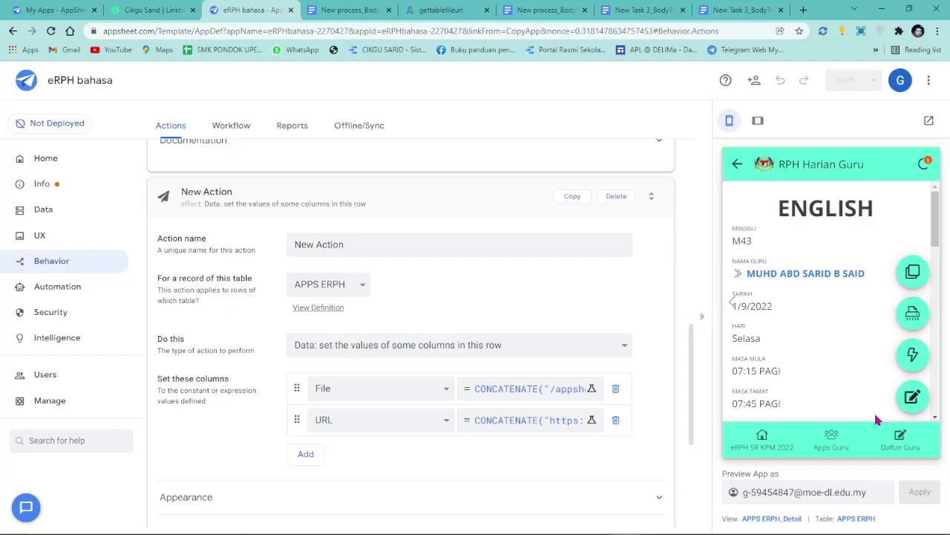
Look over the body template document and the generated BAHASA MELAYU PDF, and return to the app editor.
left_click(353, 13)
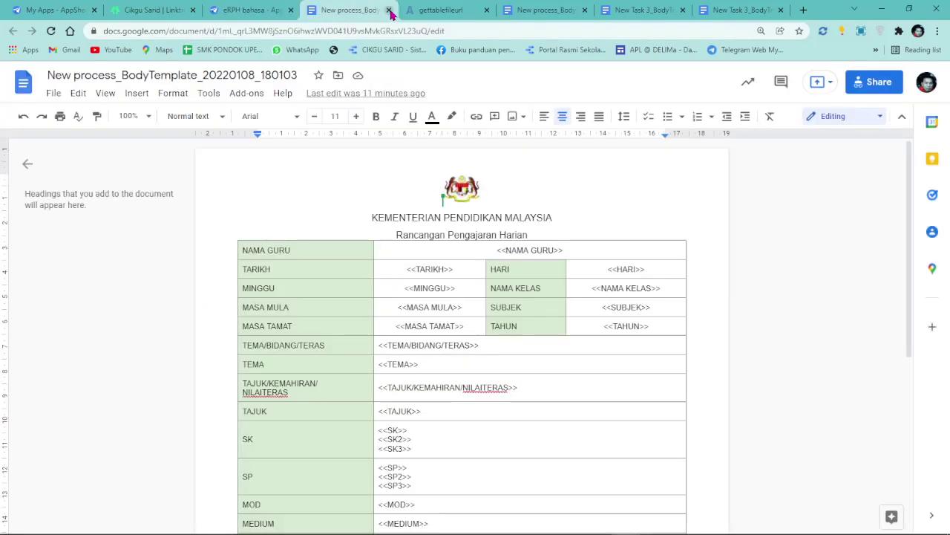
left_click(262, 7)
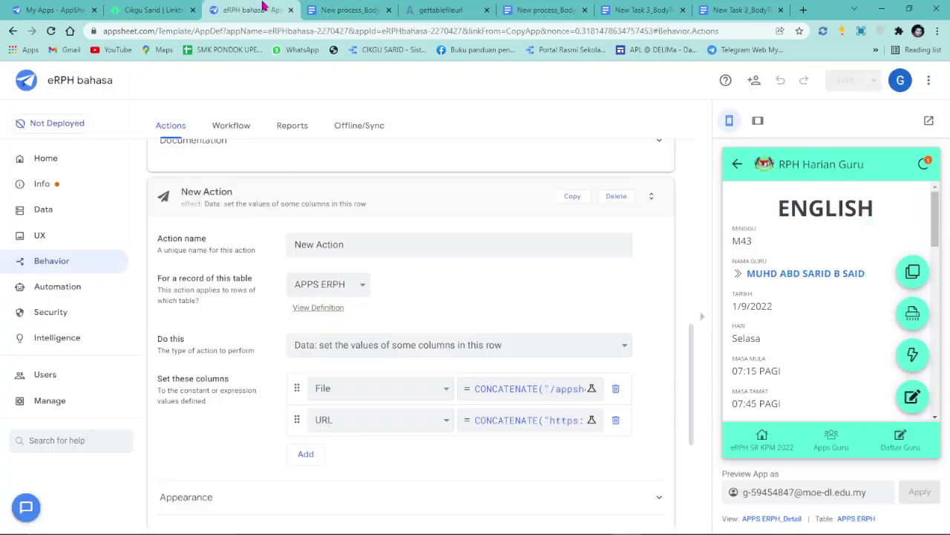
left_click(438, 10)
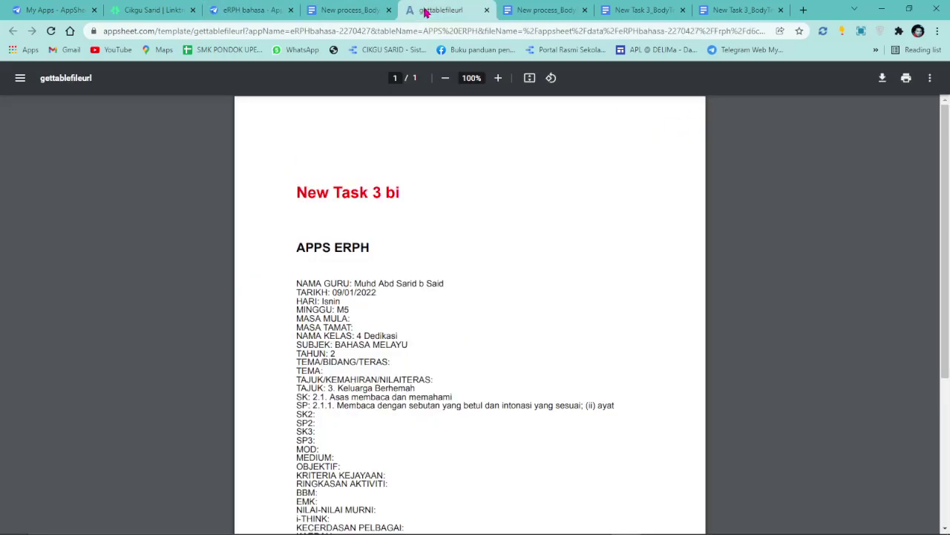
left_click(373, 10)
left_click(276, 10)
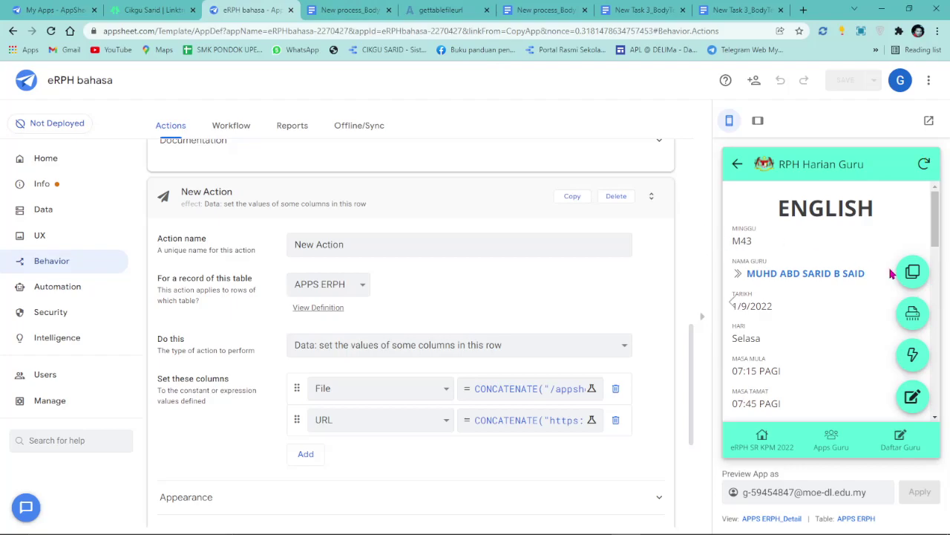
Open the generated PDF of the ENGLISH record, check its heading and day, and return to the app editor.
left_click(912, 320)
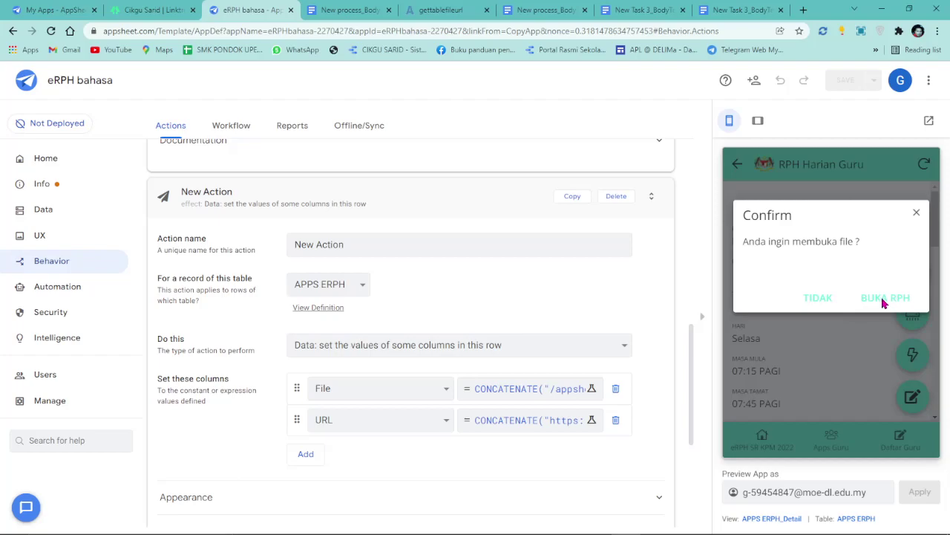
left_click(886, 298)
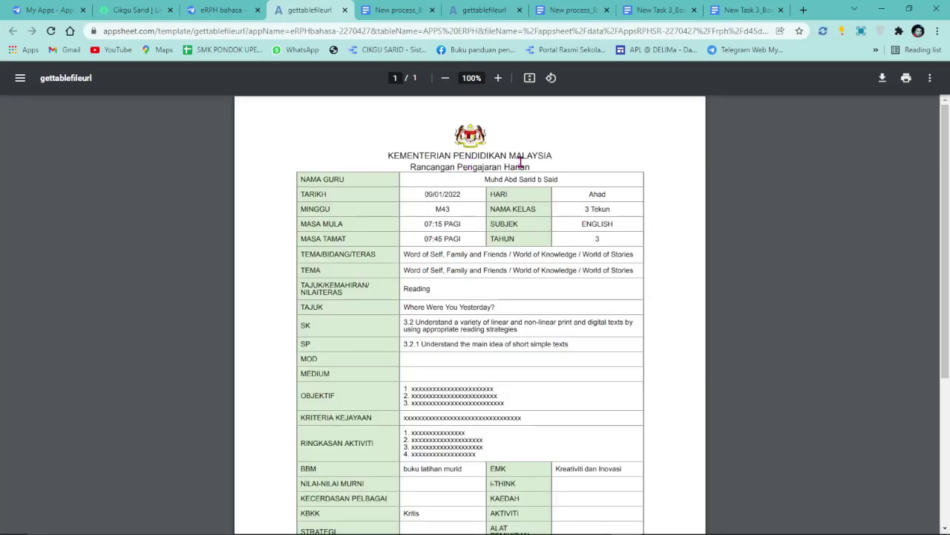
left_click_drag(538, 159, 381, 154)
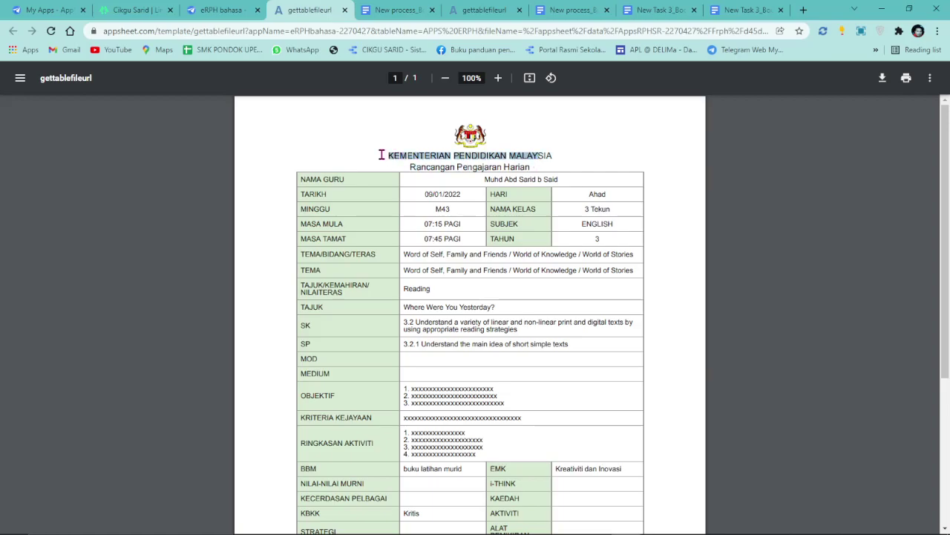
left_click(595, 193)
left_click(216, 10)
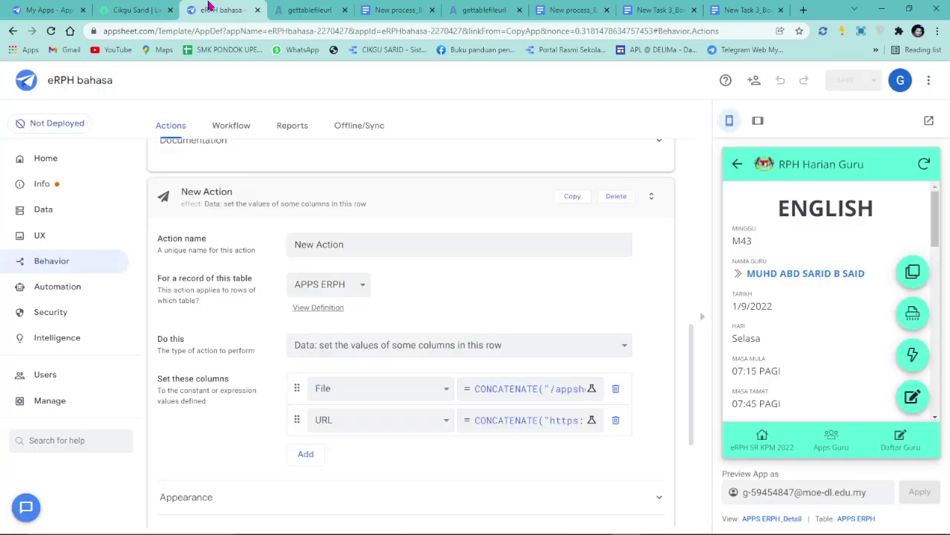
left_click(910, 276)
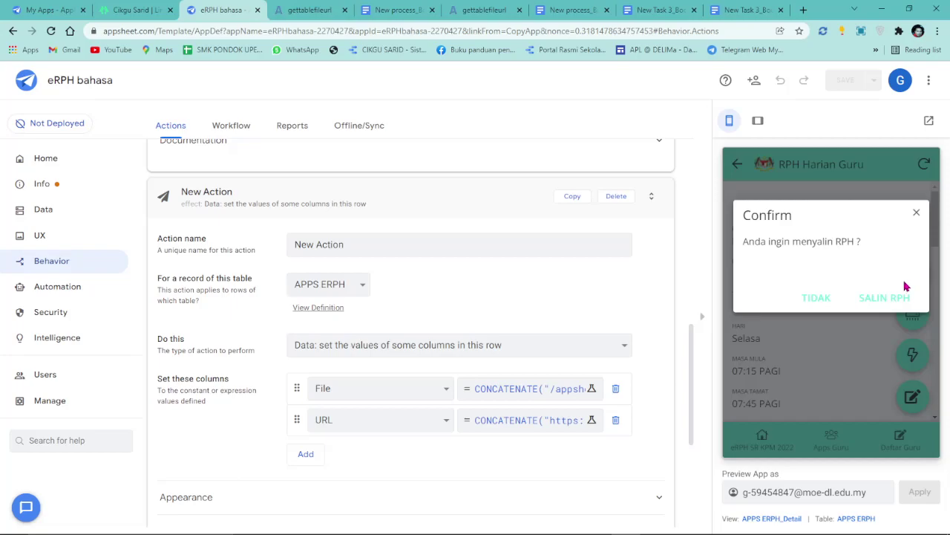
left_click(891, 298)
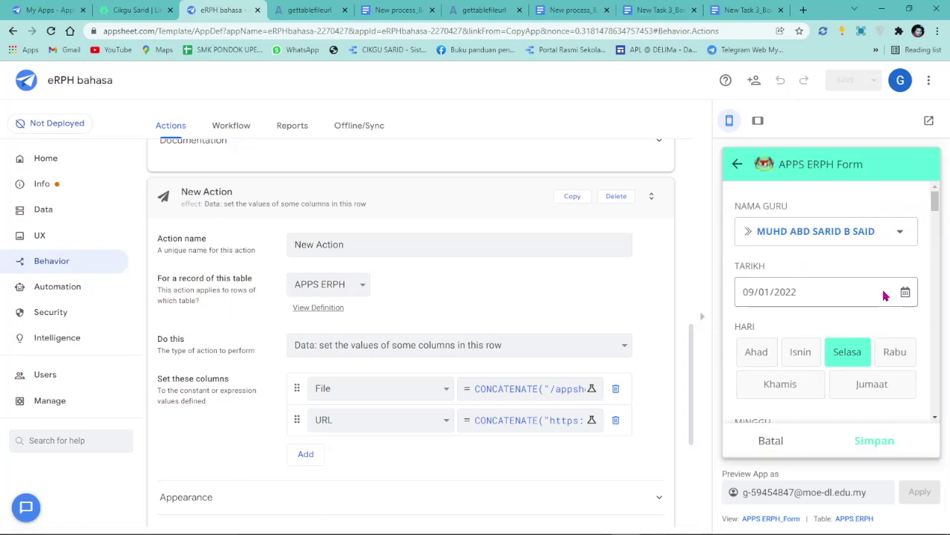
left_click(774, 439)
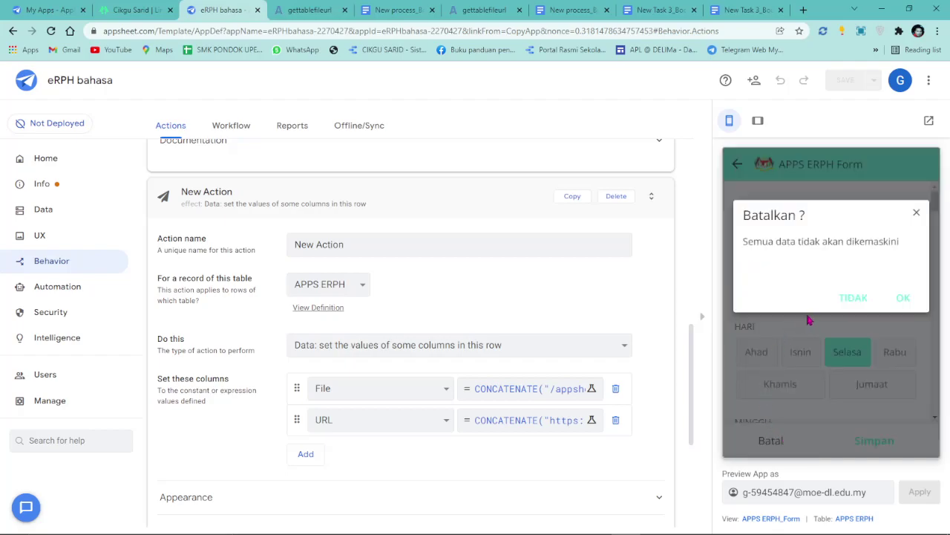
left_click(900, 298)
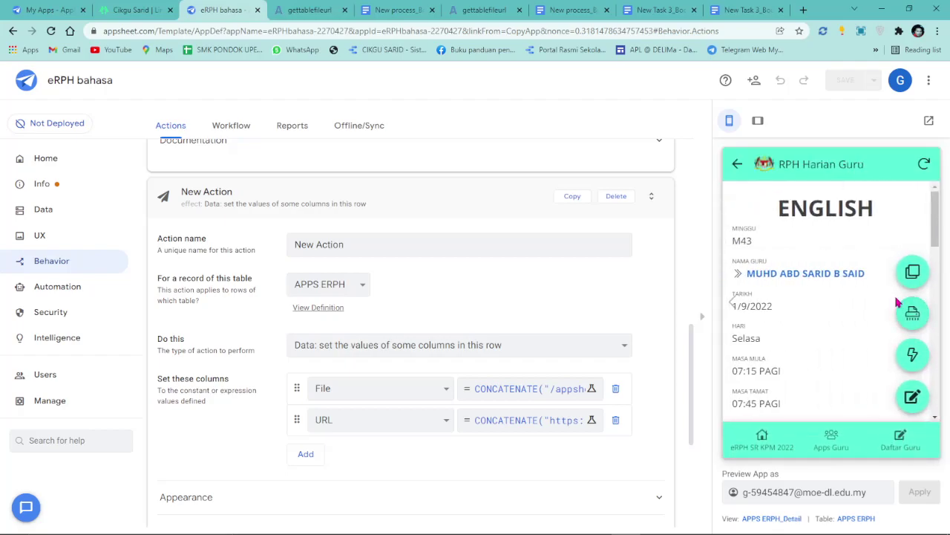
Start a new Apps Guru record with day Isnin, a teacher, week M2, and both start and end times 08:15 PAGI.
left_click(831, 439)
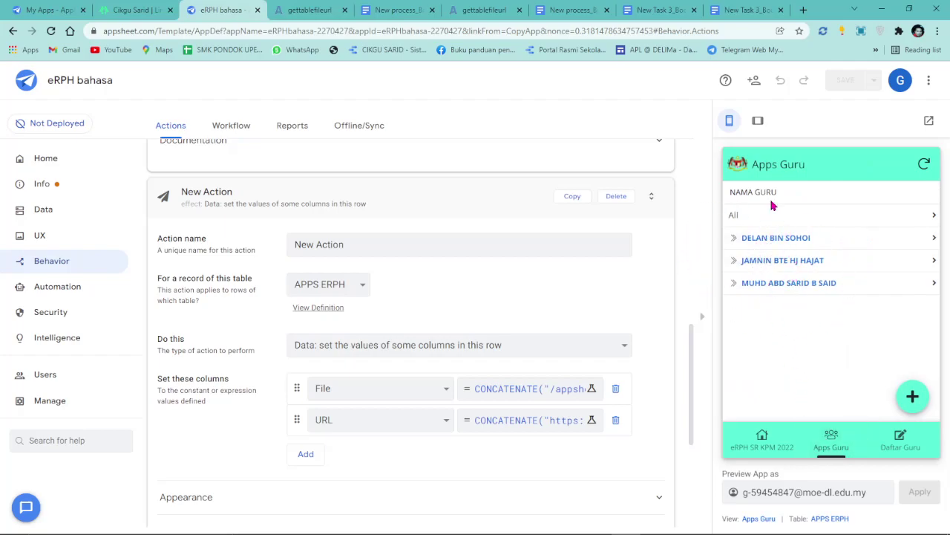
left_click(912, 396)
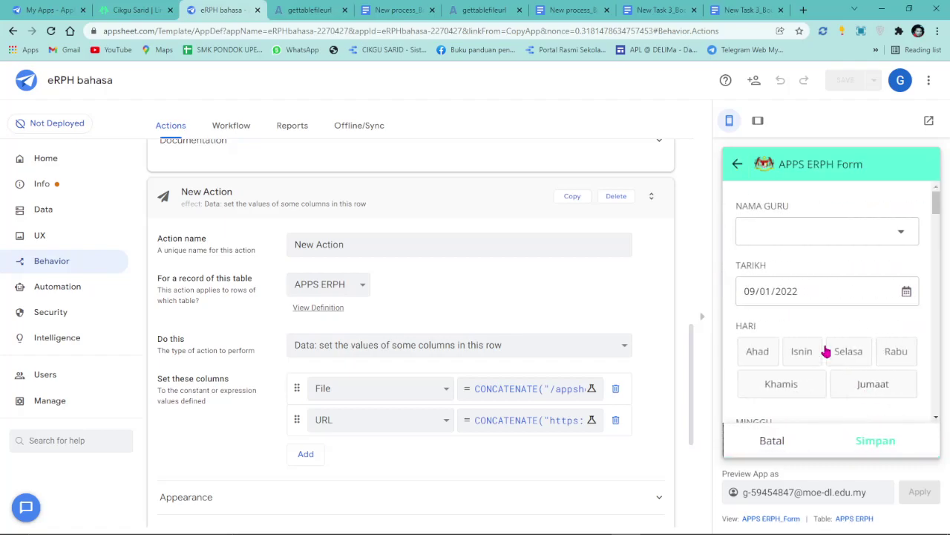
left_click(807, 353)
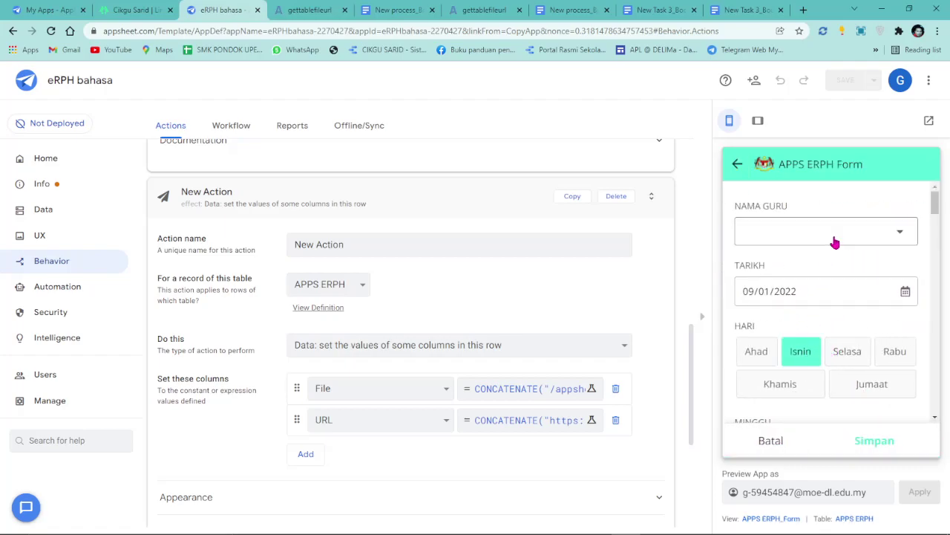
left_click(831, 242)
left_click(815, 202)
scroll(814, 349, "down", 2)
left_click(811, 334)
left_click(812, 256)
scroll(812, 348, "down", 1)
left_click(821, 344)
left_click(821, 277)
scroll(814, 345, "down", 1)
left_click(817, 330)
left_click(817, 334)
scroll(824, 304, "down", 3)
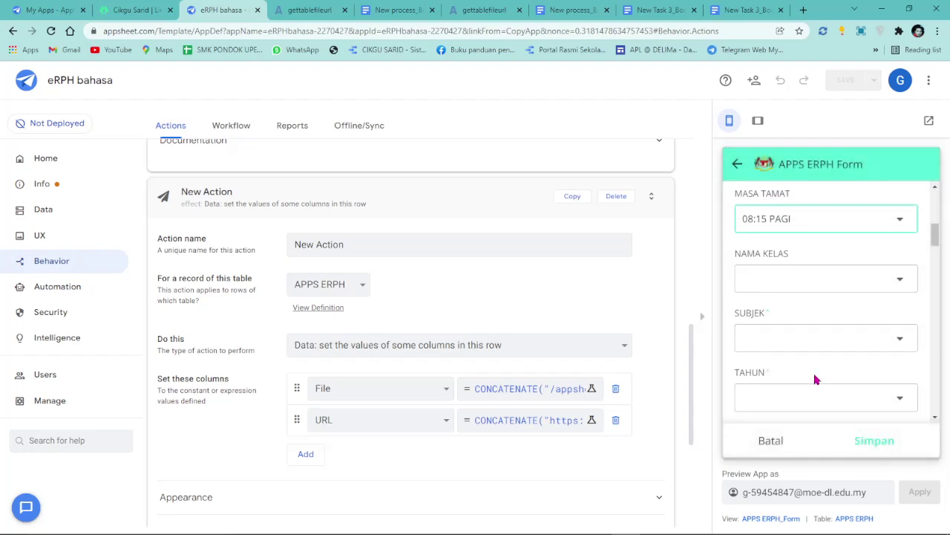
Set subject BAHASA MELAYU, year 2, topic 4. Sahabat Karib and SK 2.1. Asas membaca dan memahami, and save the record.
left_click(830, 285)
scroll(817, 297, "down", 3)
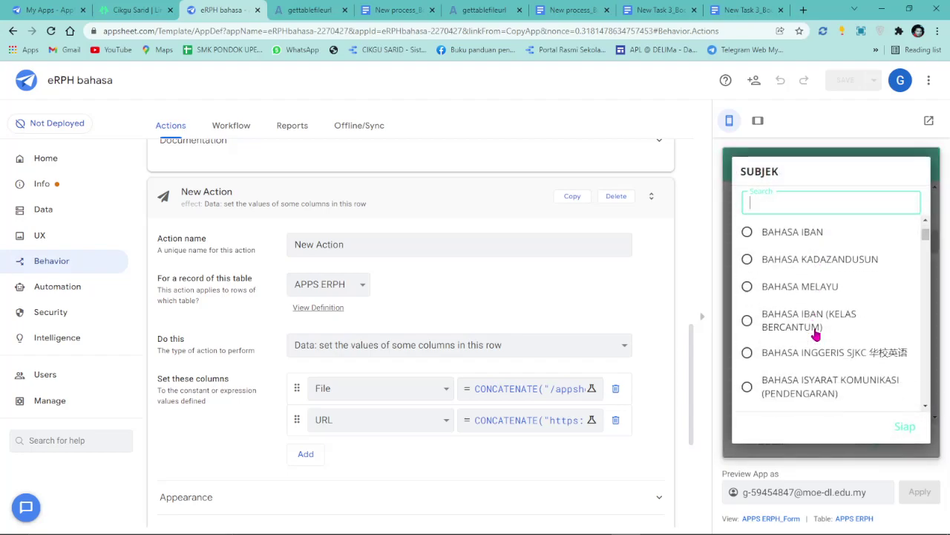
left_click(817, 251)
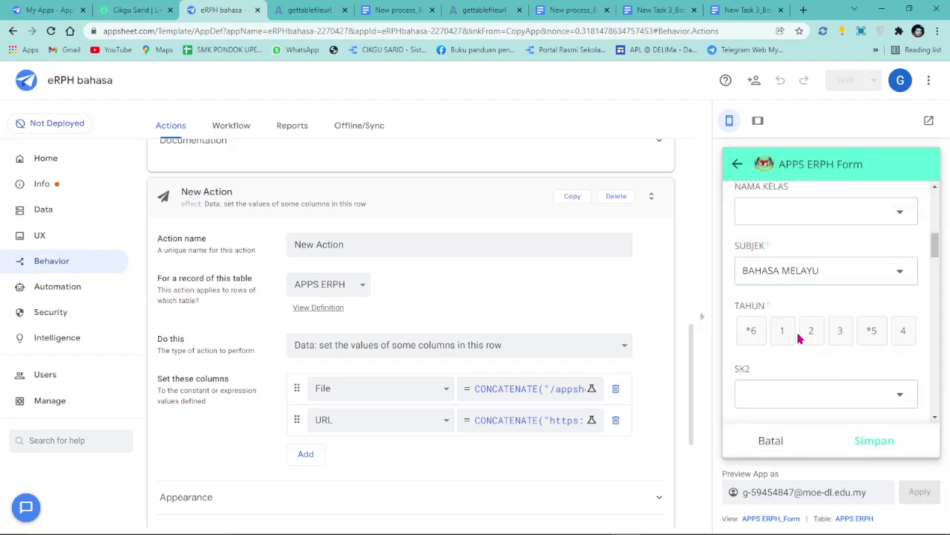
left_click(809, 333)
scroll(825, 356, "down", 1)
left_click(824, 342)
left_click(817, 308)
scroll(821, 326, "down", 2)
left_click(825, 286)
left_click(825, 321)
left_click(872, 441)
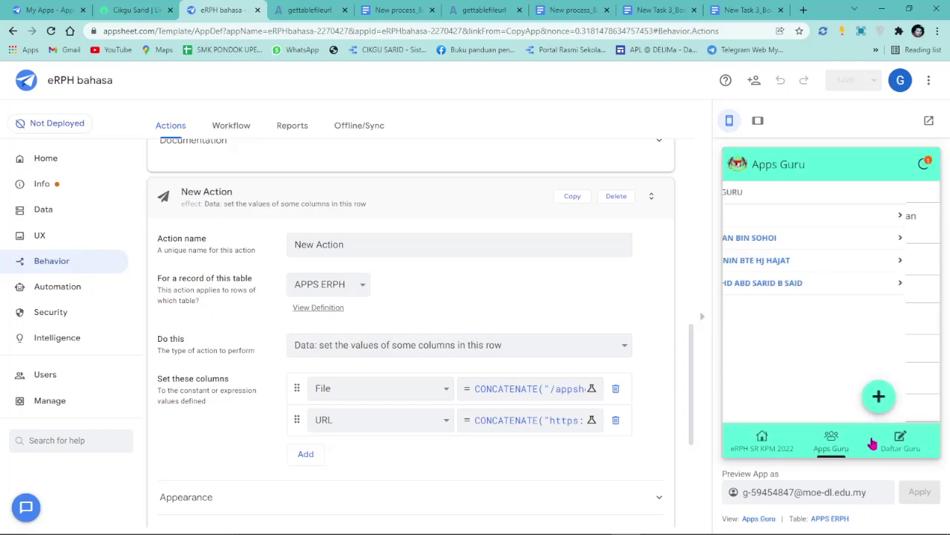
Open the saved BAHASA MELAYU record for week M2 and generate its lesson plan with Jana eRPH.
left_click(803, 289)
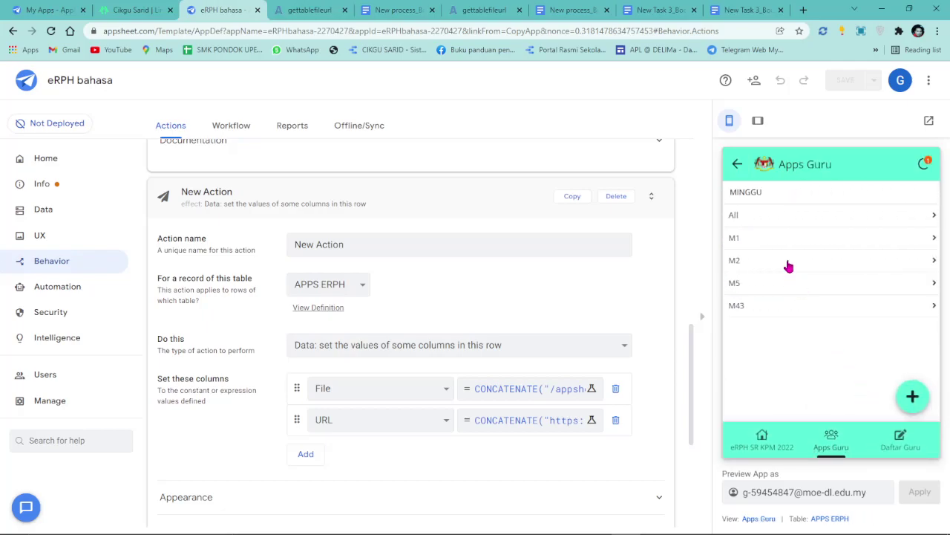
left_click(785, 228)
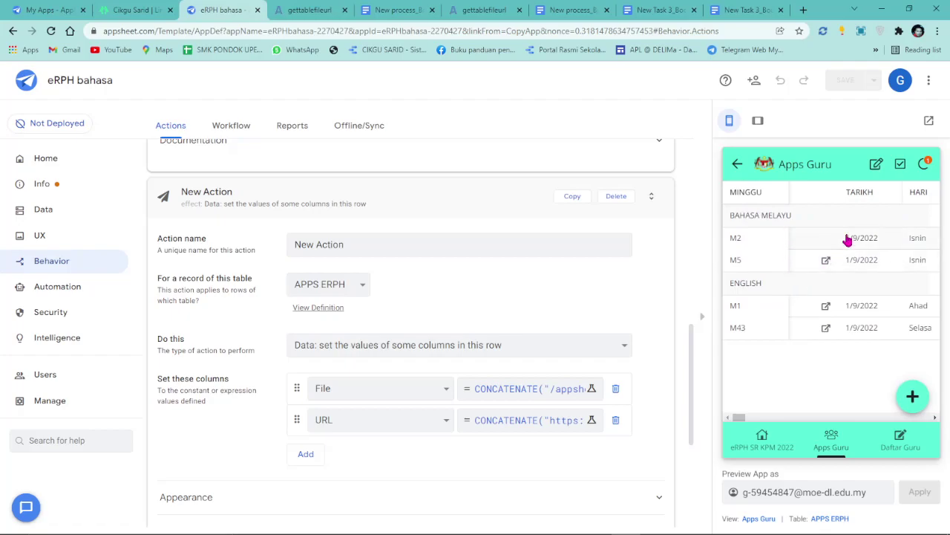
left_click(847, 239)
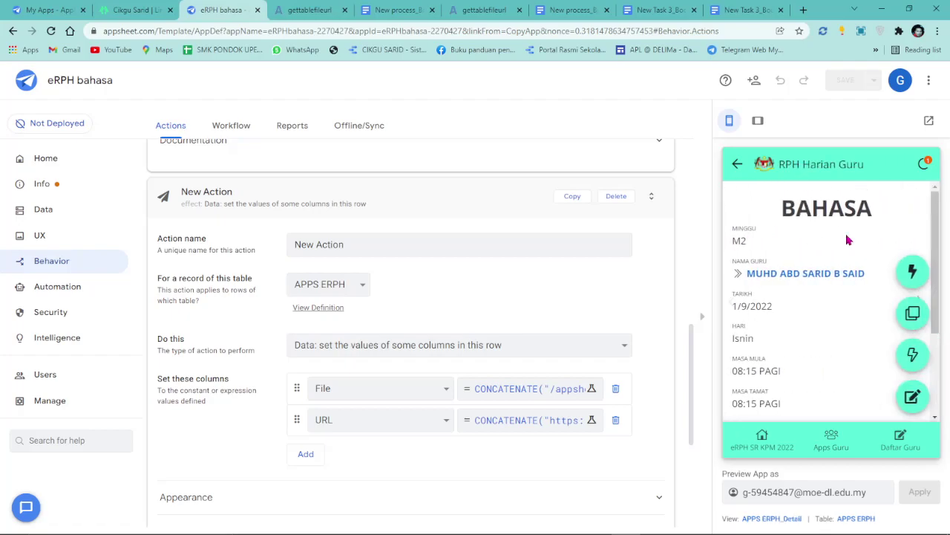
left_click(914, 360)
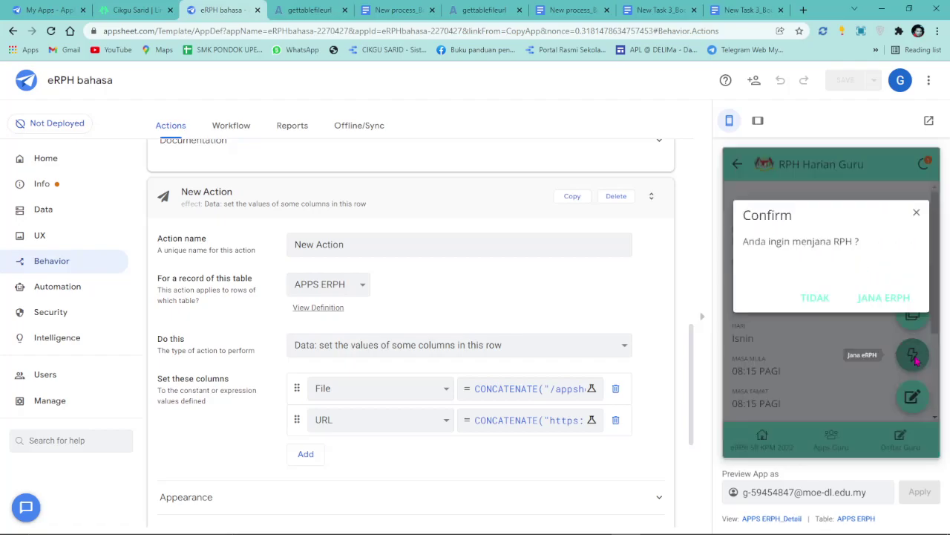
left_click(893, 297)
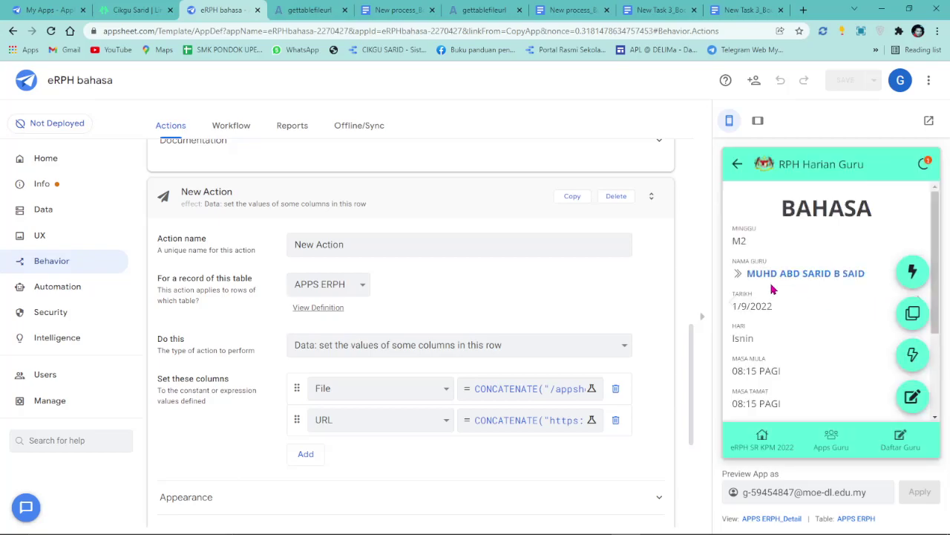
Close the ENGLISH PDF, compare the body template documents with the earlier BAHASA MELAYU PDF, and return to the app editor.
left_click(311, 16)
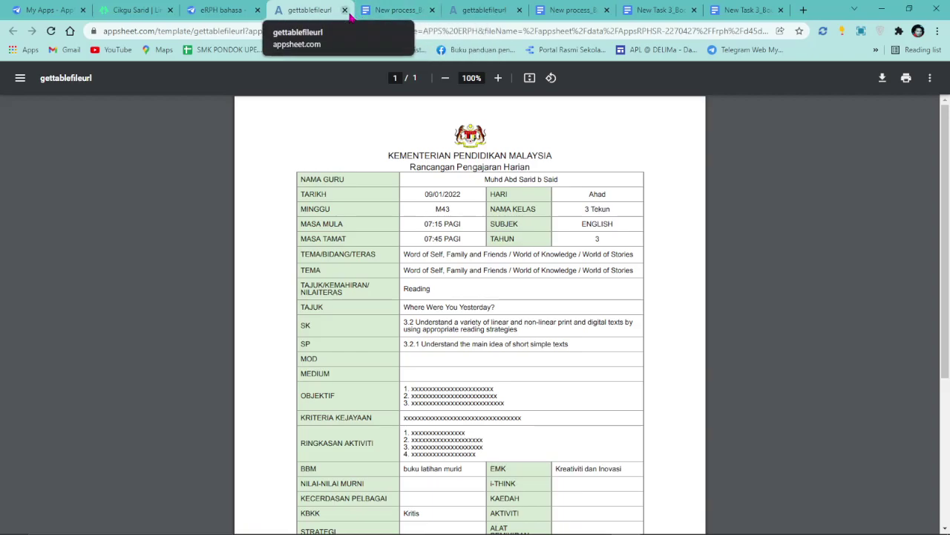
left_click(345, 10)
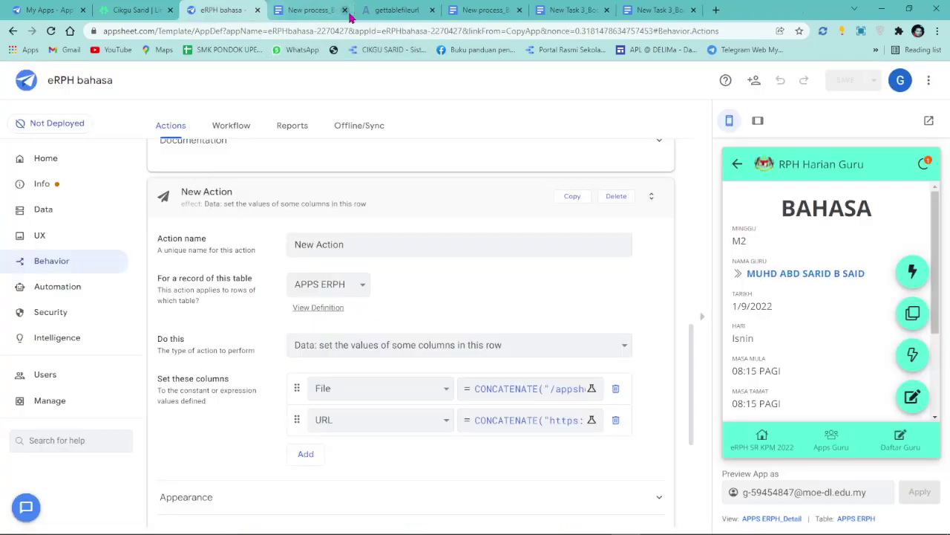
left_click(310, 11)
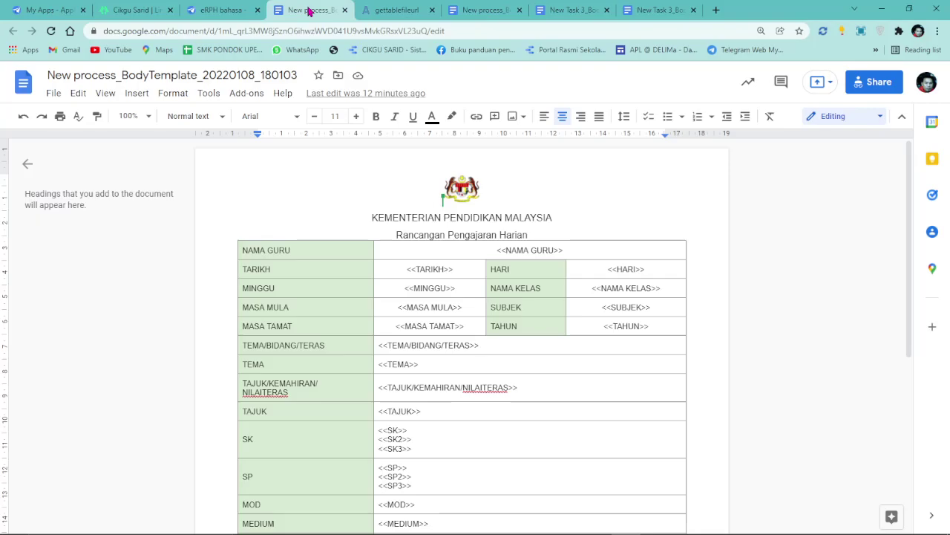
left_click(223, 10)
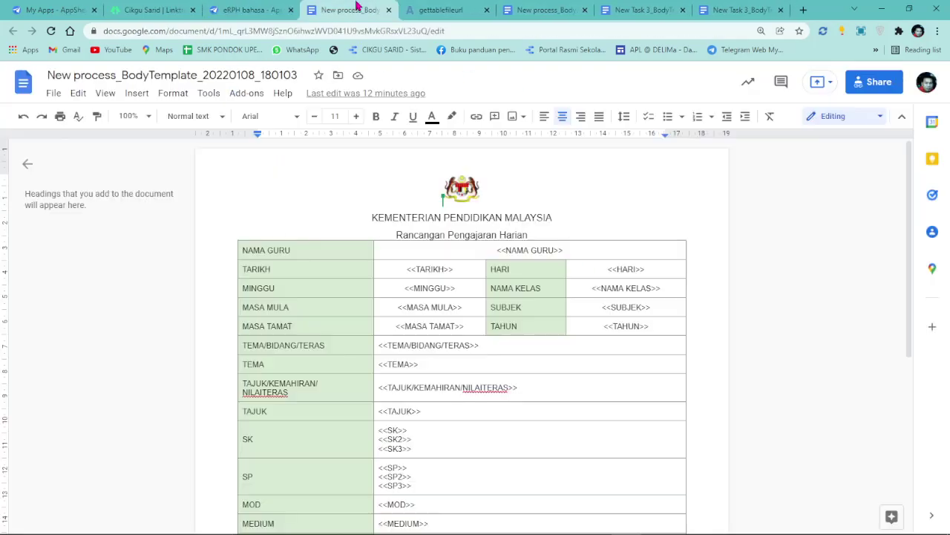
left_click(355, 11)
left_click(447, 15)
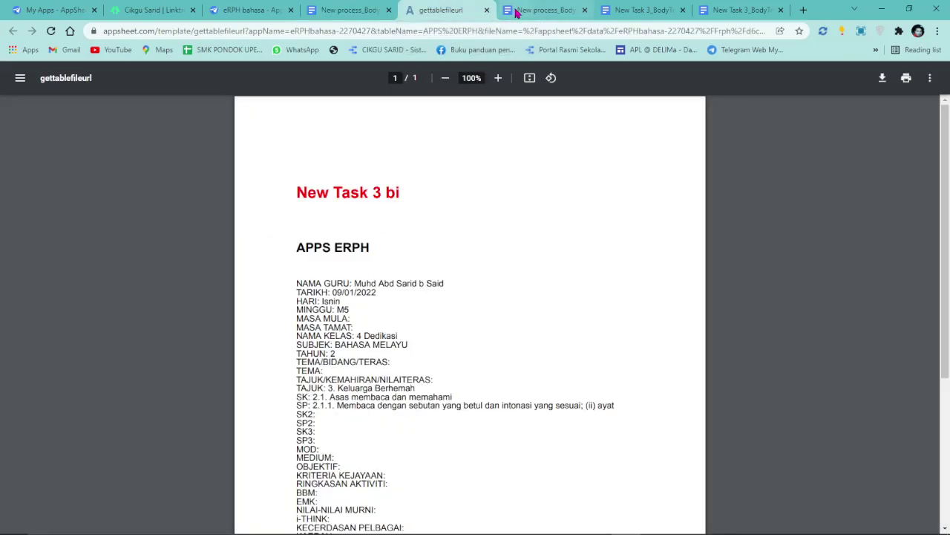
key("ctrl+shift+Tab")
key("ctrl+Tab")
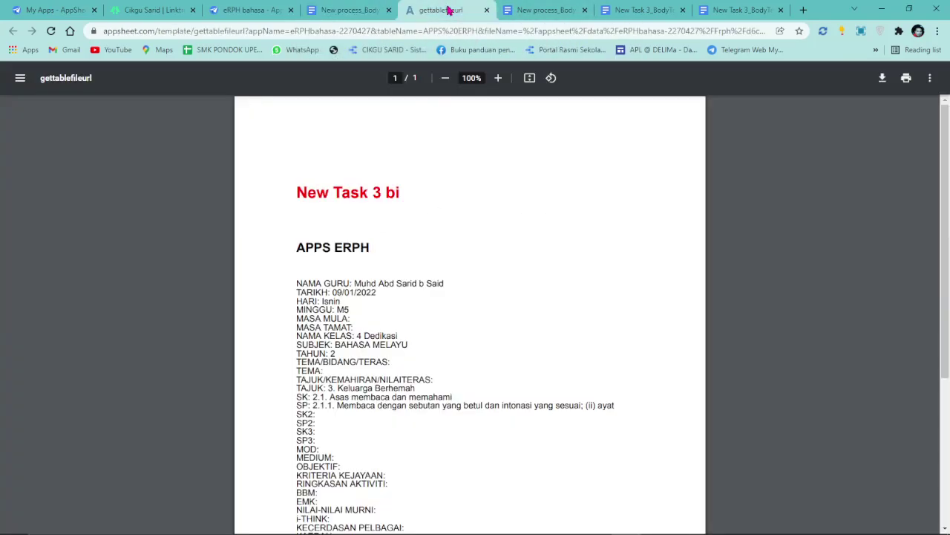
left_click(542, 10)
left_click(607, 10)
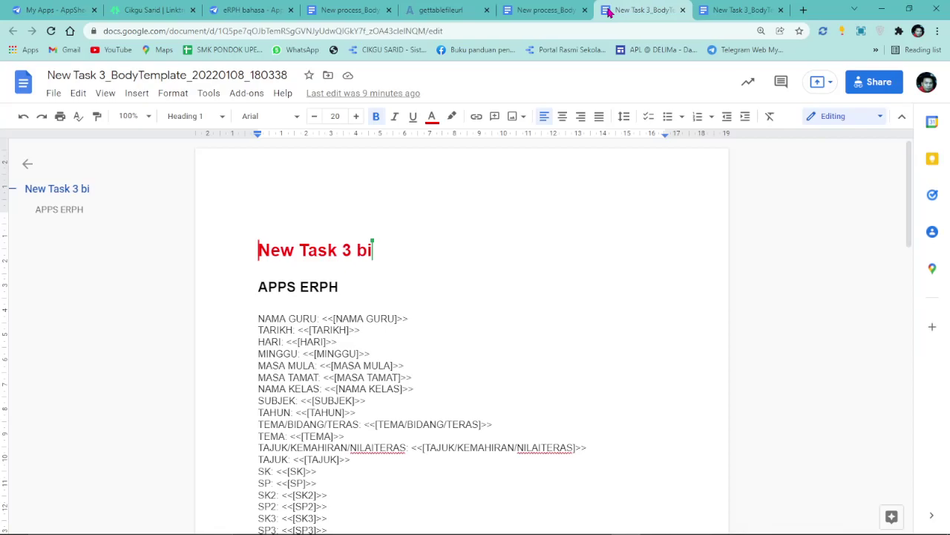
left_click(718, 11)
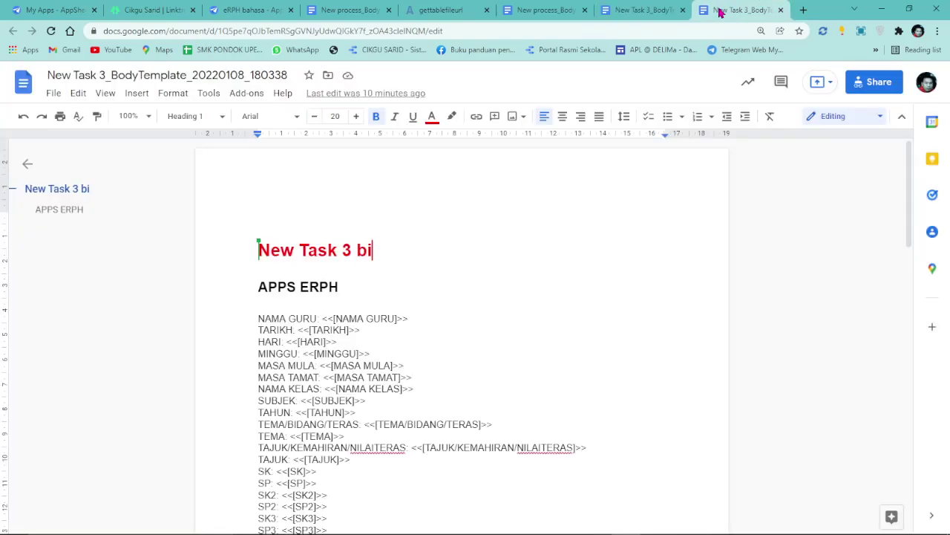
left_click(360, 10)
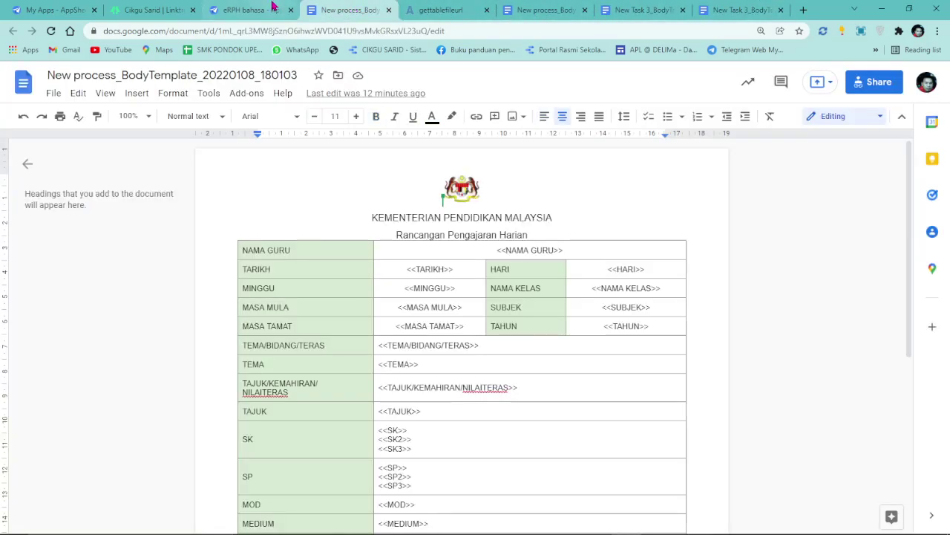
left_click(256, 11)
Open the week M2 BAHASA MELAYU record's PDF, examine which template it uses, and return to the app editor.
left_click(903, 311)
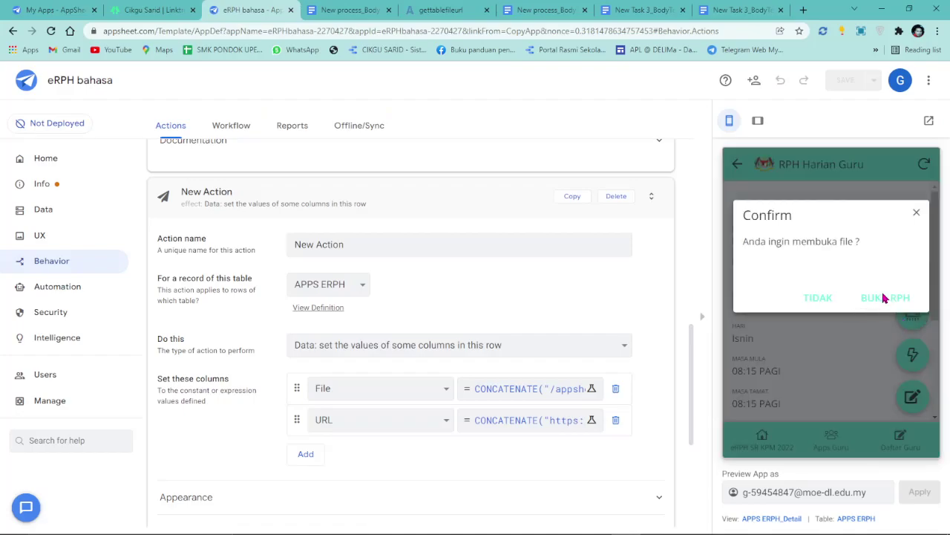
left_click(886, 300)
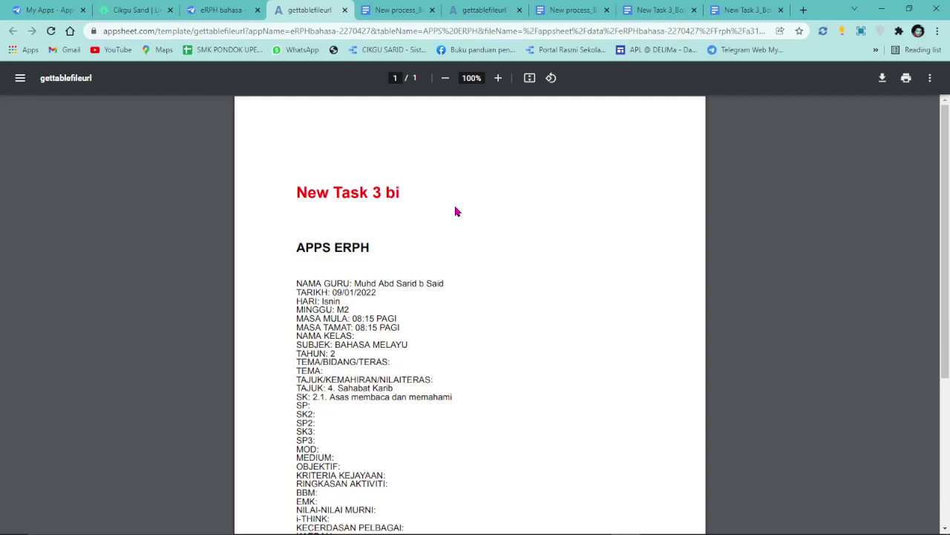
scroll(453, 245, "down", 3)
scroll(452, 253, "up", 3)
left_click(221, 9)
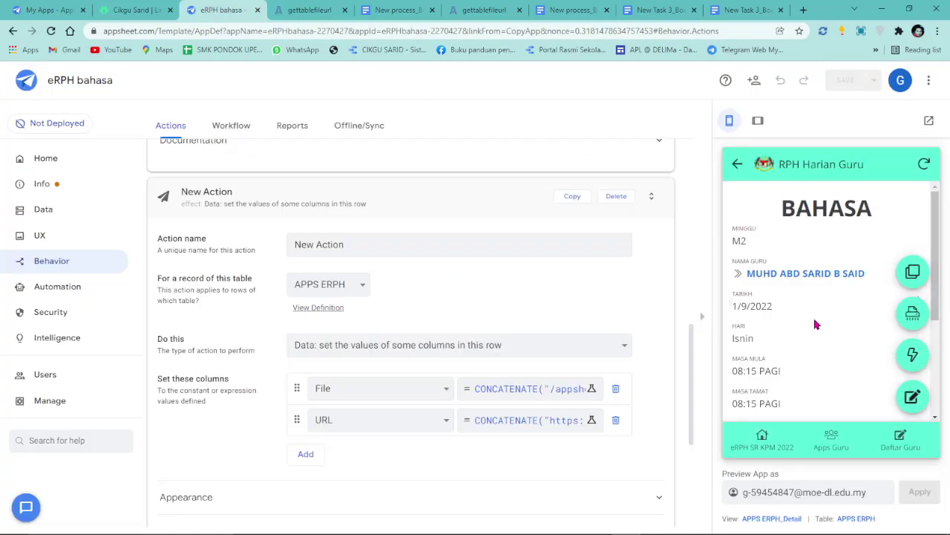
List the first listed teacher's records for Ahad in Apps Guru.
left_click(832, 440)
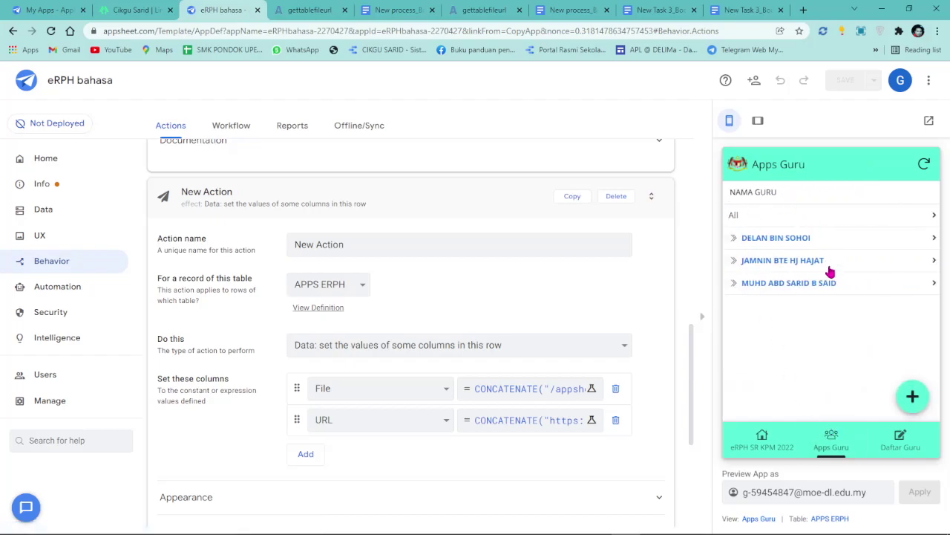
left_click(911, 395)
left_click(773, 439)
left_click(798, 246)
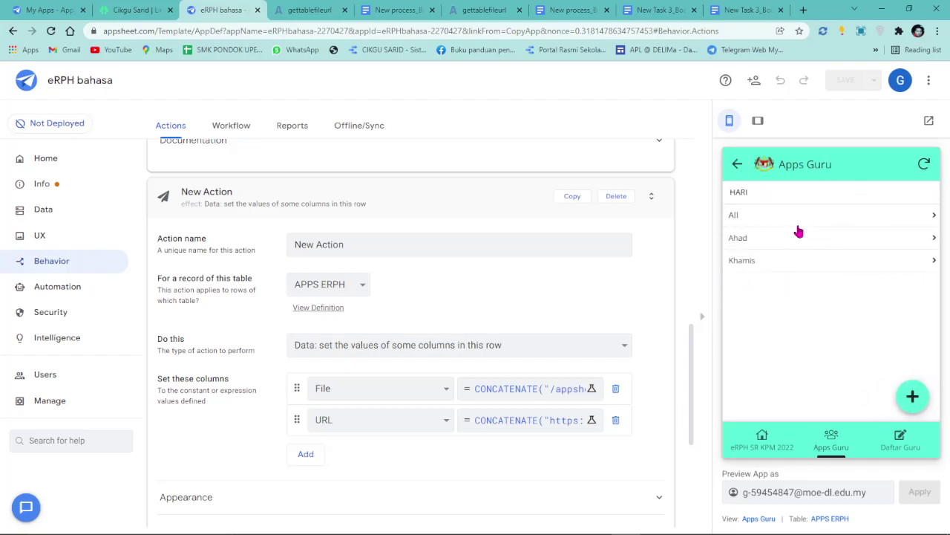
left_click(794, 240)
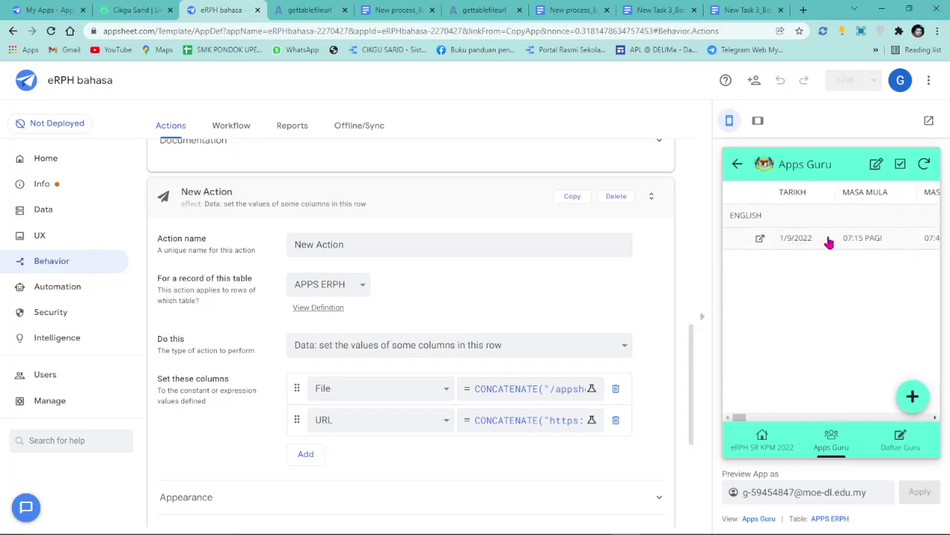
Open the week M43 ENGLISH record, start a copy of it, and examine the form's date, class, subject and theme fields.
left_click(828, 239)
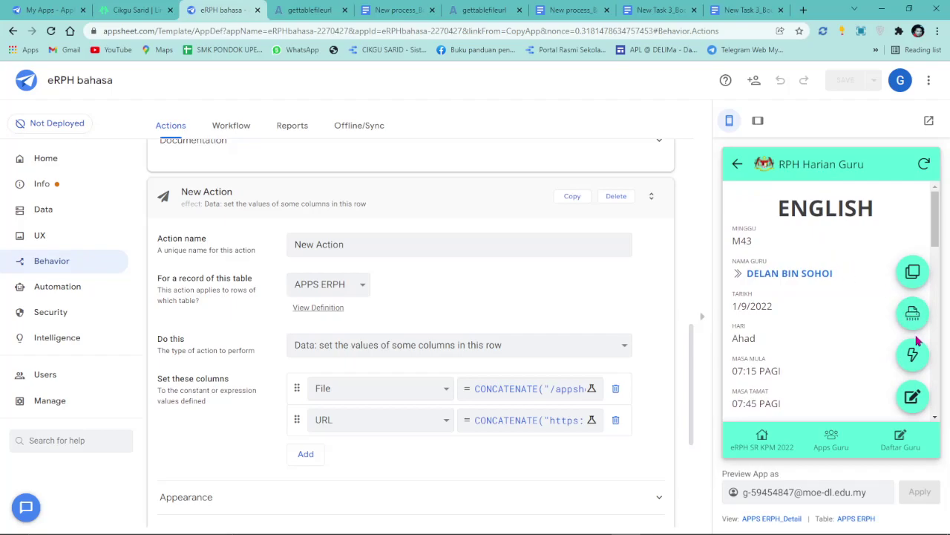
left_click(913, 273)
left_click(891, 298)
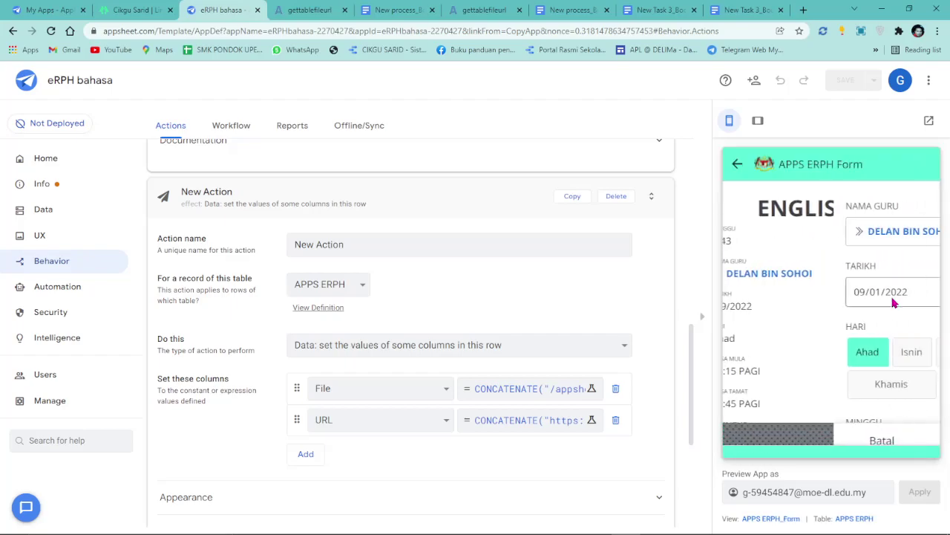
scroll(872, 320, "down", 2)
scroll(839, 335, "down", 4)
scroll(839, 336, "down", 1)
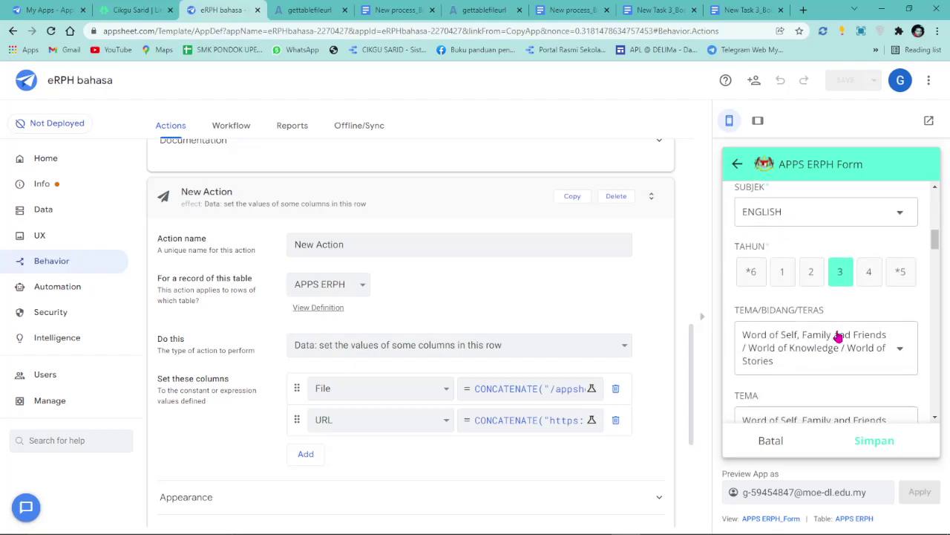
scroll(837, 337, "up", 2)
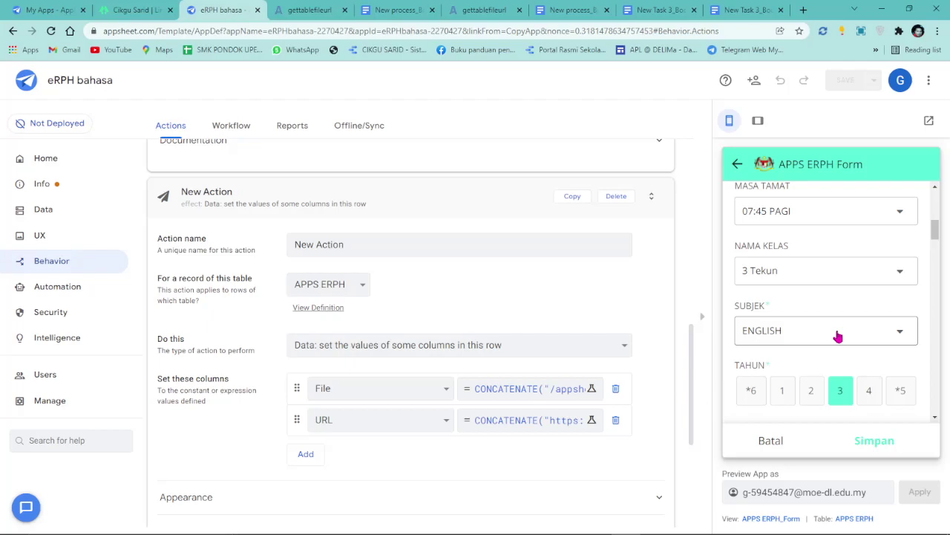
scroll(838, 336, "up", 5)
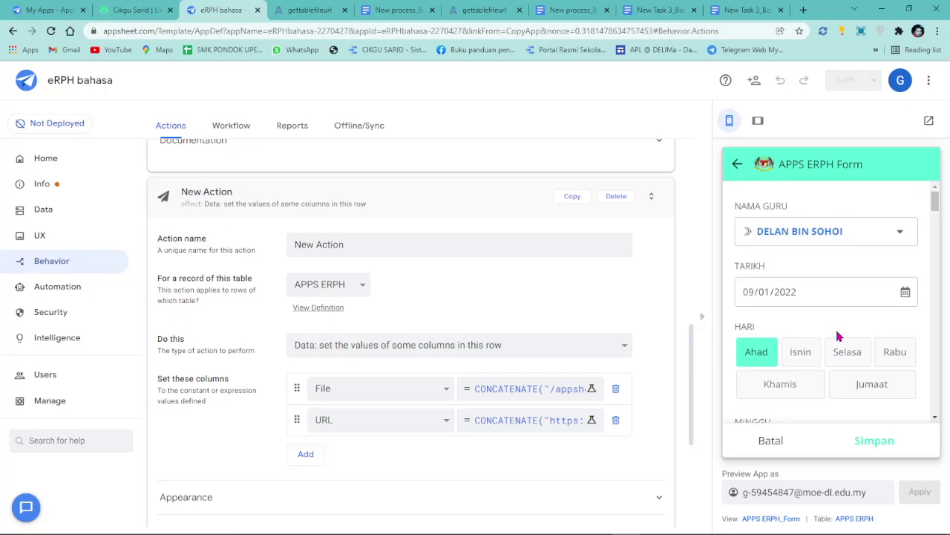
scroll(838, 336, "down", 3)
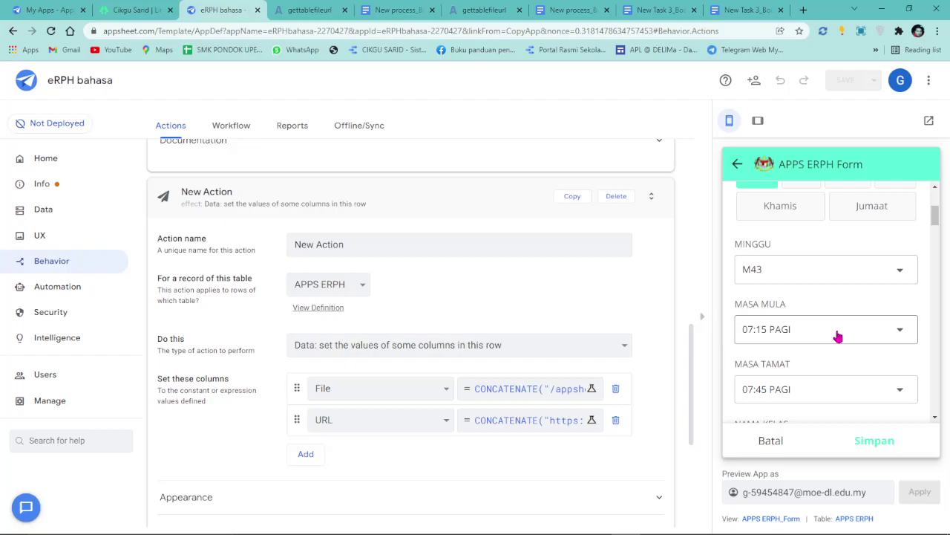
Close the earlier PDFs and the body template documents, and return to the app editor.
left_click(281, 6)
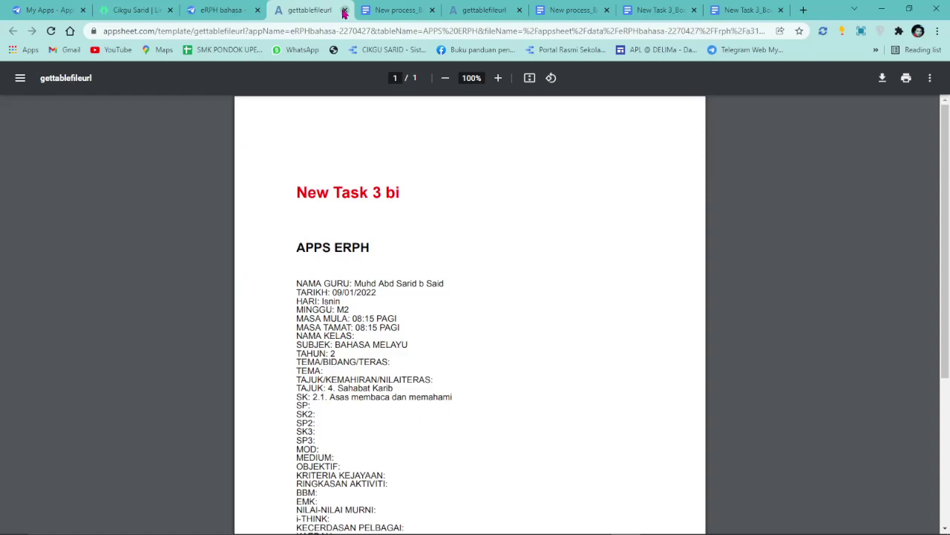
left_click(384, 11)
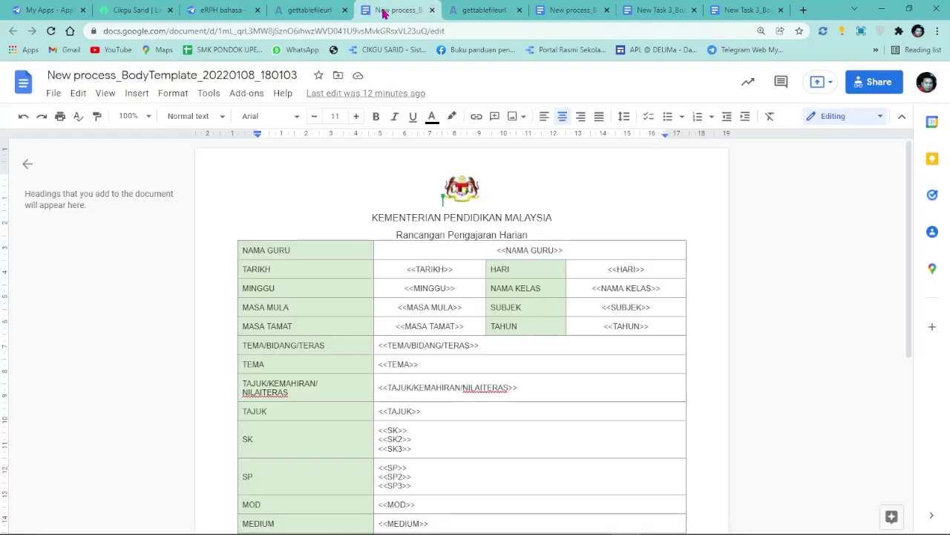
left_click(432, 10)
left_click(432, 10)
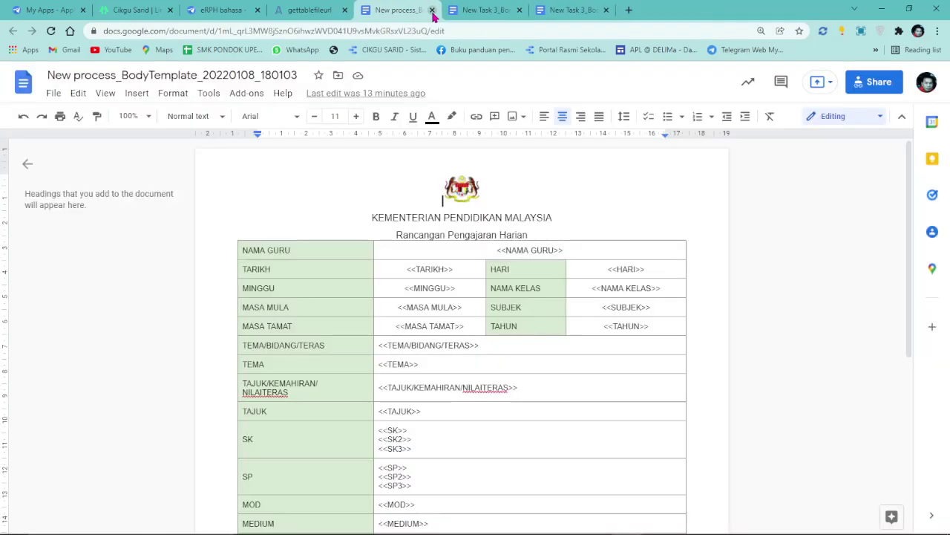
left_click(432, 11)
left_click(432, 11)
left_click(432, 11)
left_click(432, 10)
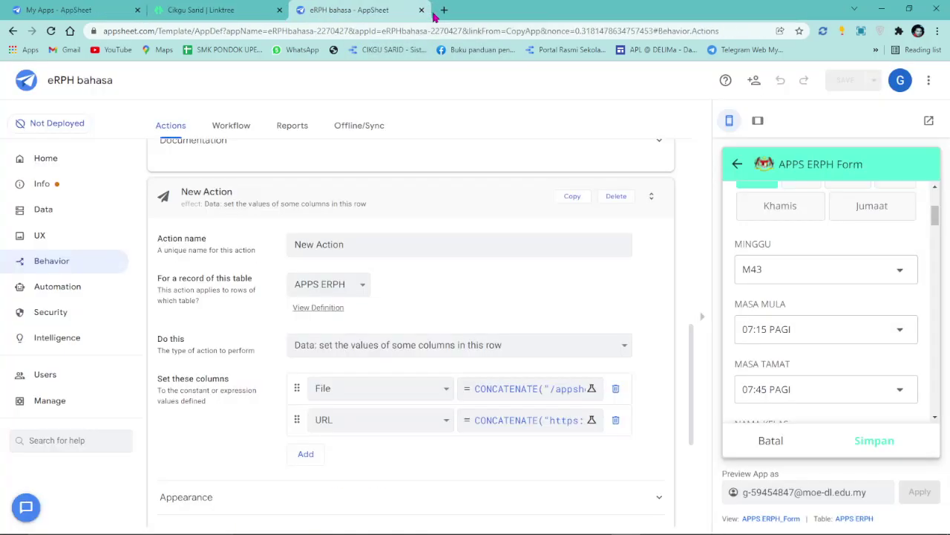
Cancel the copy form, discard its data, and look through the ENGLISH record's details.
scroll(852, 360, "down", 2)
left_click(772, 441)
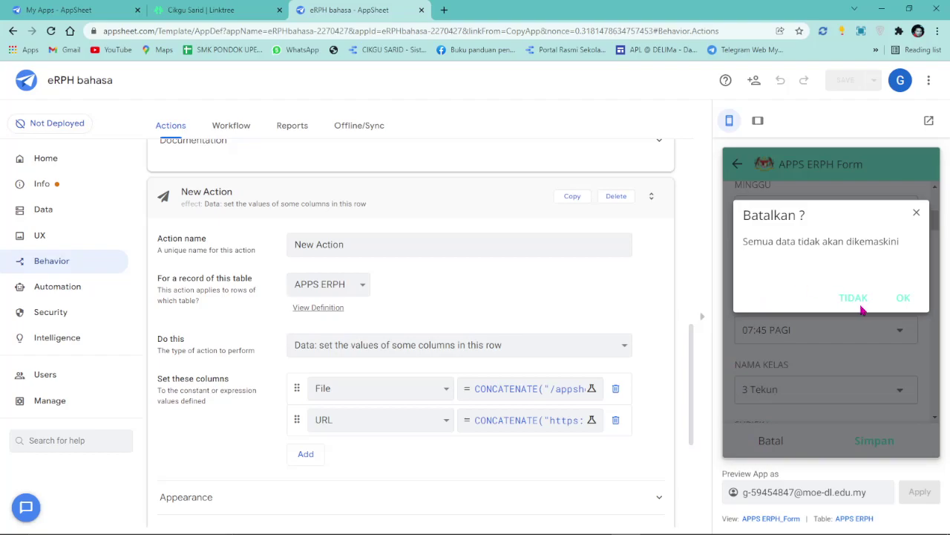
left_click(900, 299)
scroll(823, 321, "down", 5)
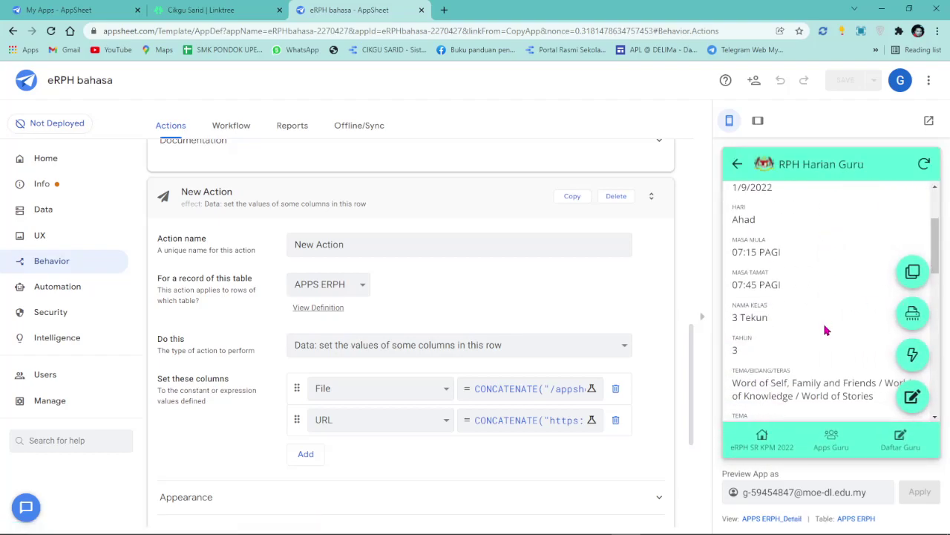
scroll(829, 350, "down", 5)
Open the PDF of the third listed teacher's week M1 ENGLISH record, check which template it uses, and return to the app editor.
left_click(824, 441)
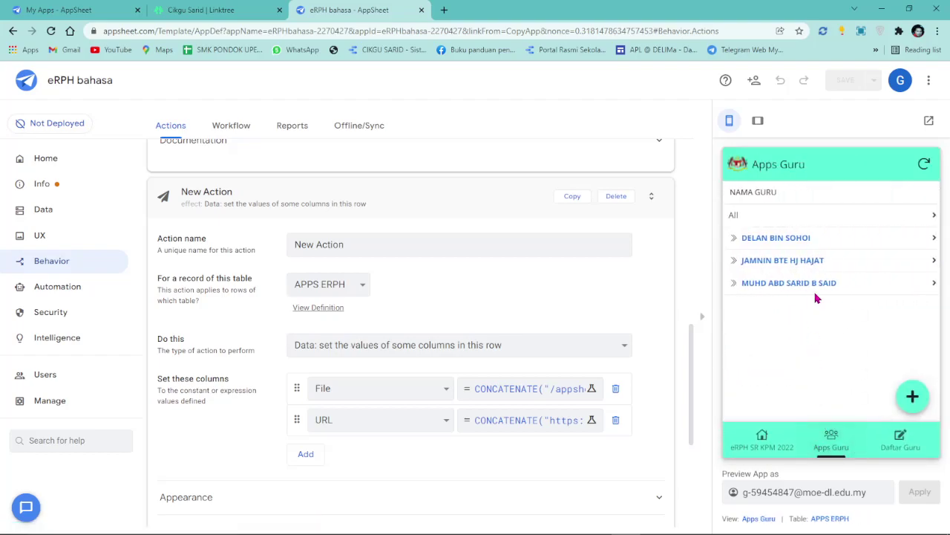
left_click(824, 288)
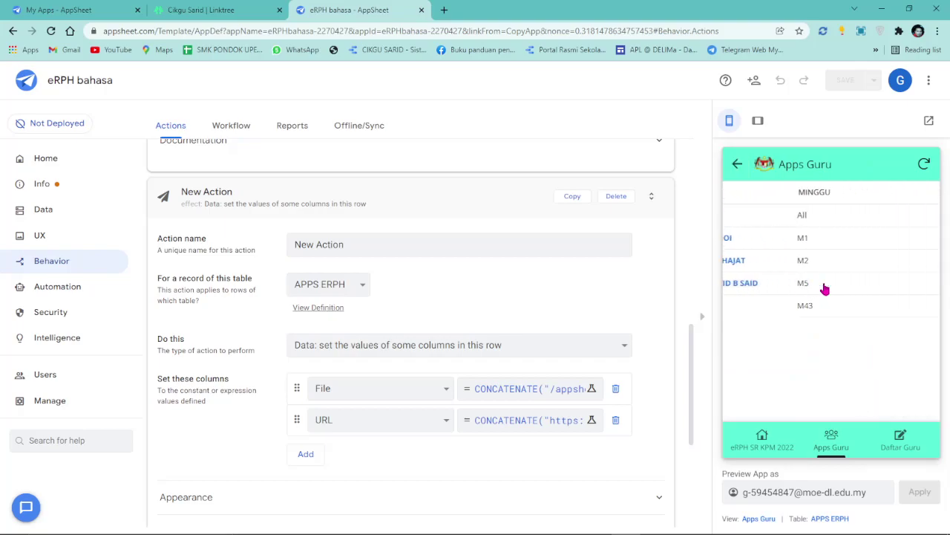
left_click(818, 240)
left_click(815, 222)
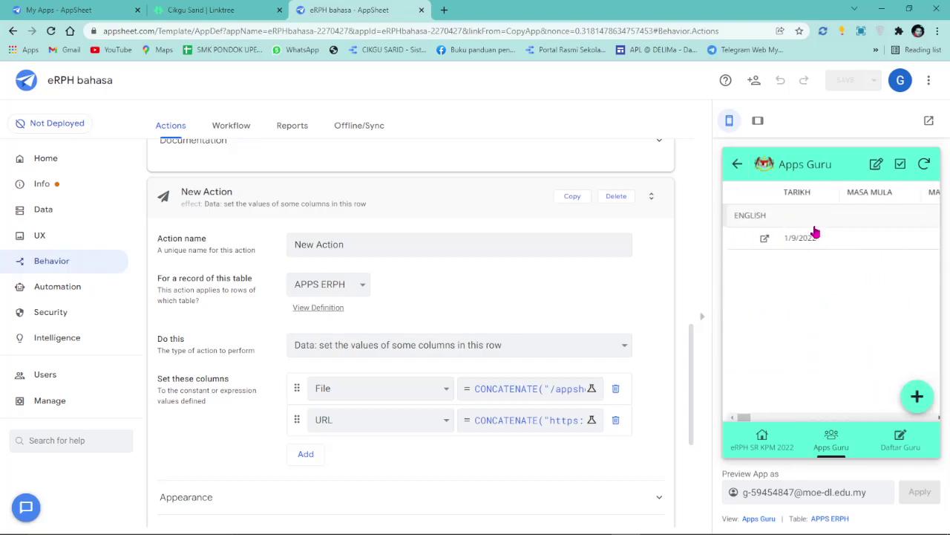
left_click(817, 239)
left_click(913, 313)
left_click(891, 300)
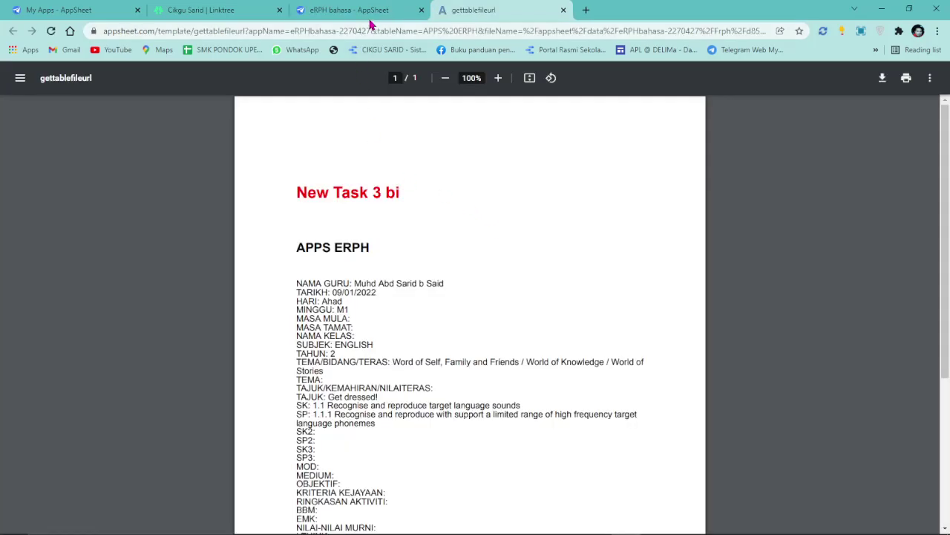
left_click(370, 21)
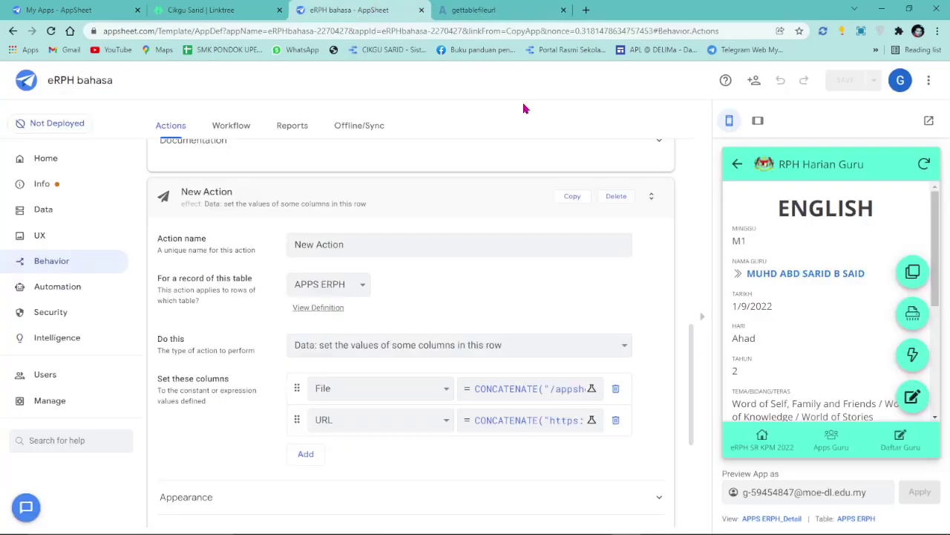
Open the PDF of the third listed teacher's week M2 BAHASA MELAYU record, check its template, and return to the app editor.
left_click(832, 434)
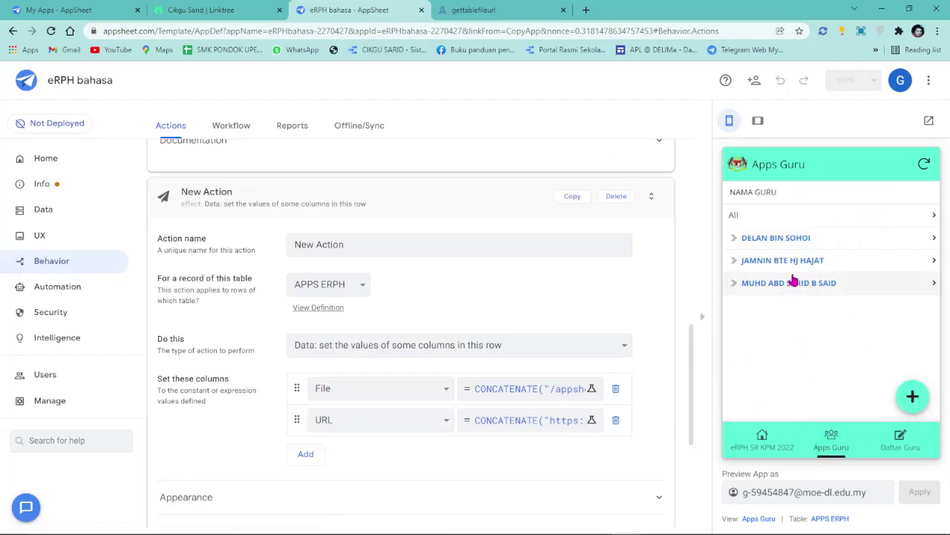
left_click(793, 281)
left_click(802, 260)
left_click(813, 221)
left_click(913, 311)
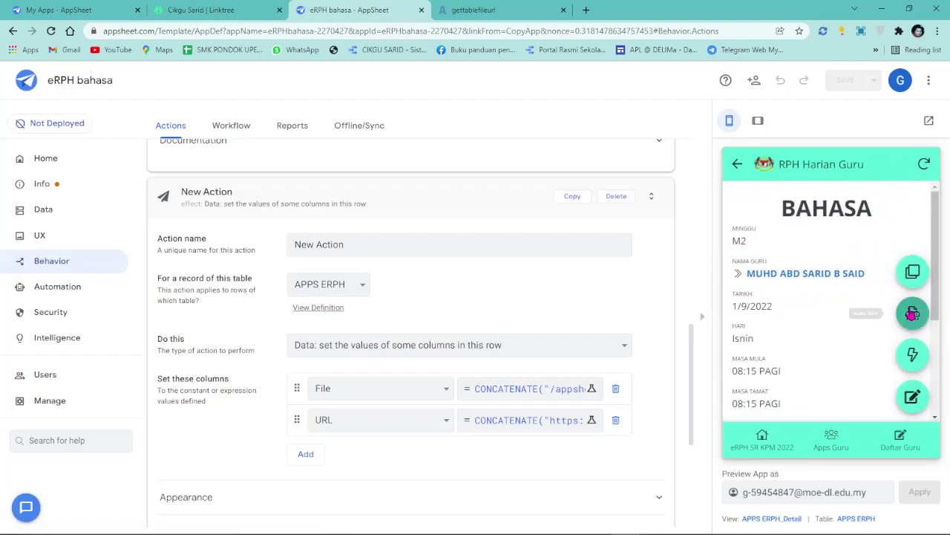
left_click(901, 306)
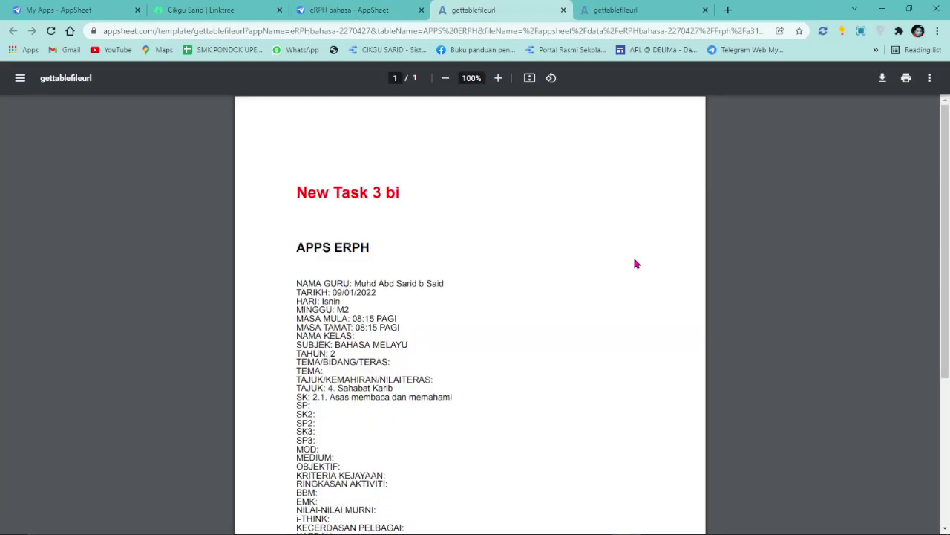
left_click(375, 15)
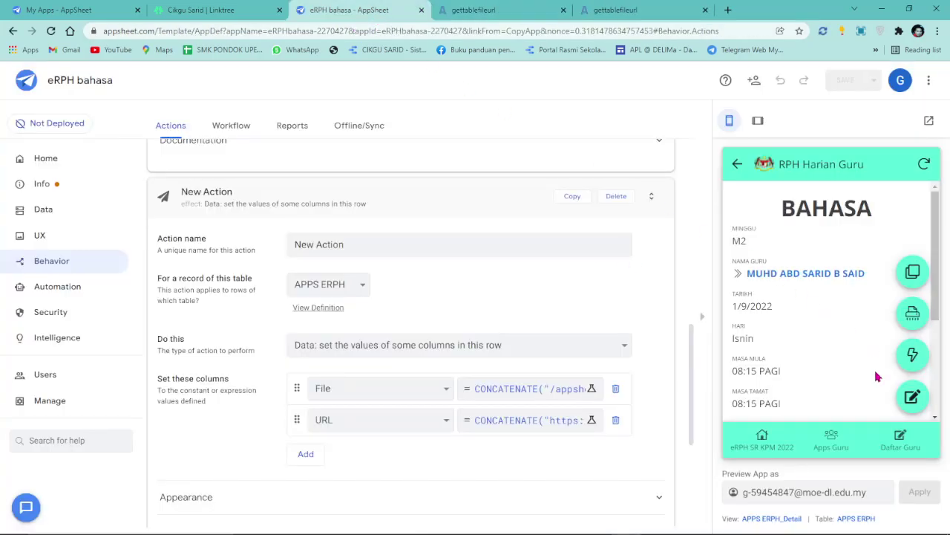
Try to open the PDF of the second listed teacher's week M43 Isnin record, and close the page it opens.
left_click(829, 440)
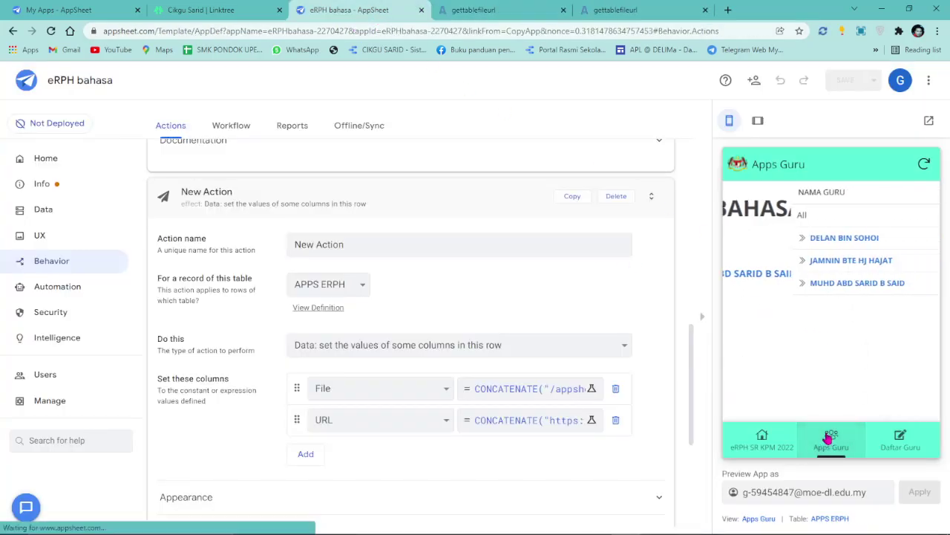
left_click(816, 267)
left_click(820, 227)
left_click(821, 233)
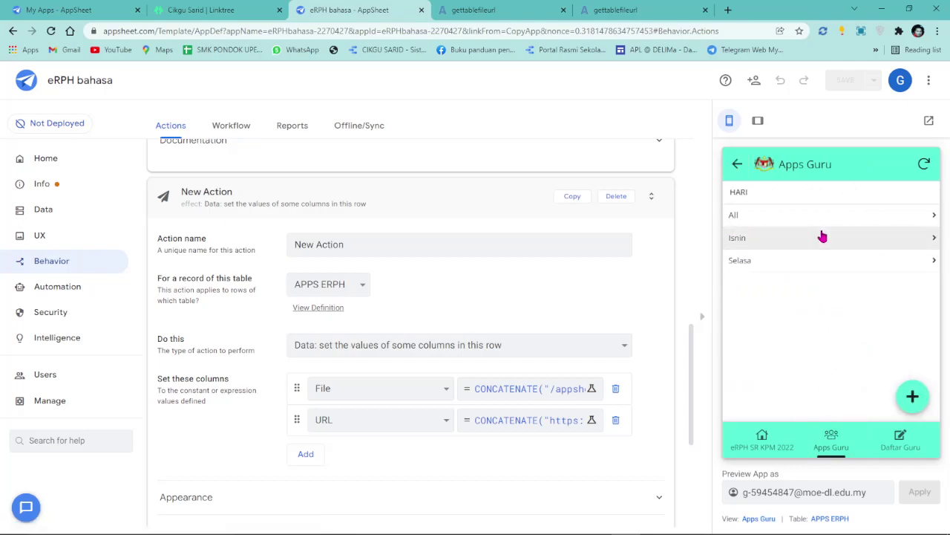
left_click(827, 236)
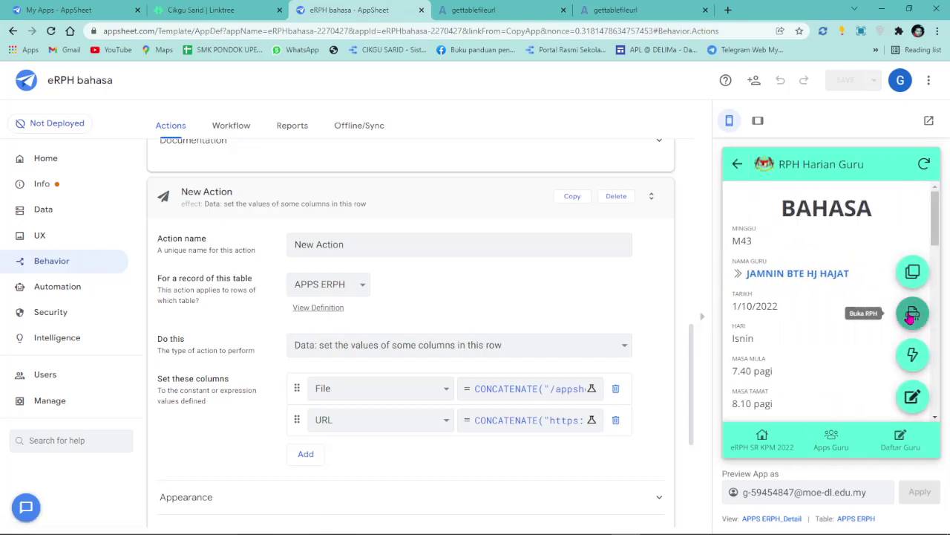
left_click(904, 307)
left_click(898, 299)
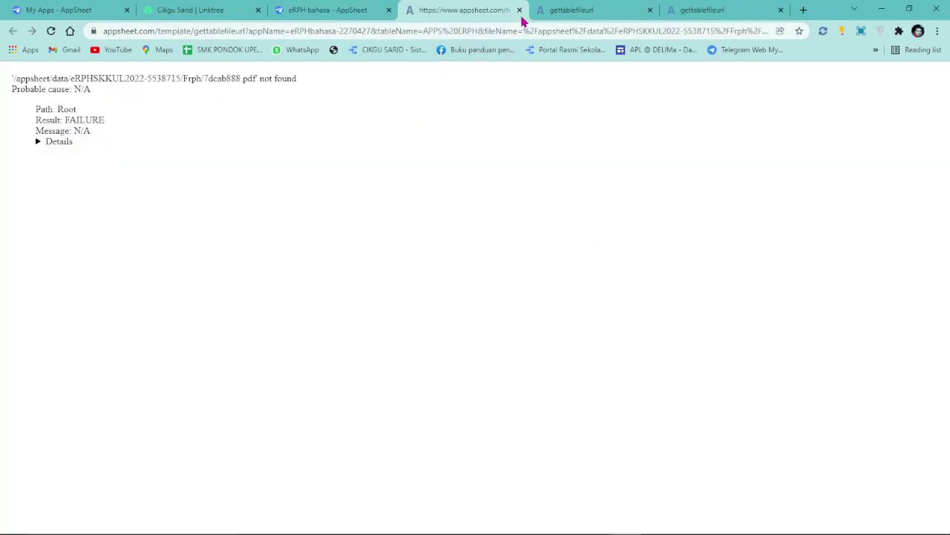
left_click(519, 10)
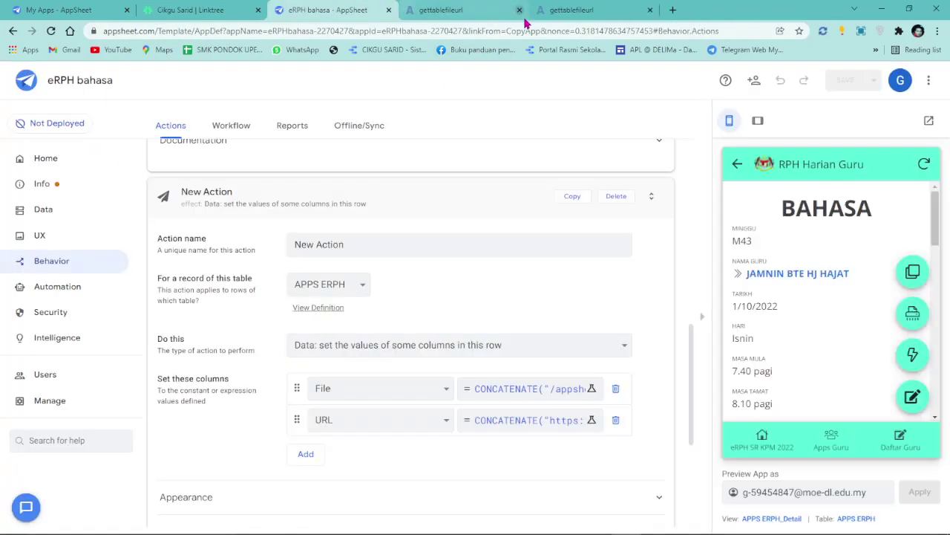
Open the third listed teacher's week M43 ENGLISH record for Selasa and its PDF.
left_click(829, 430)
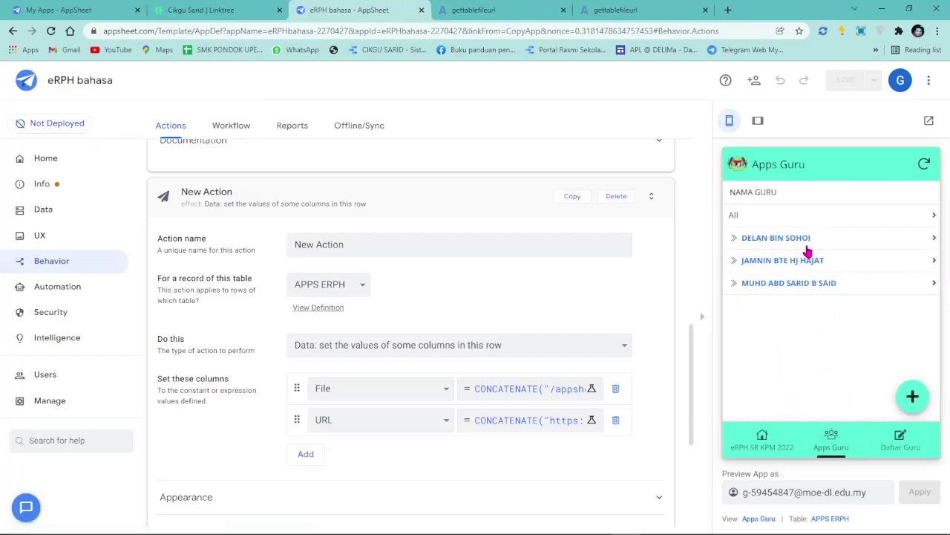
left_click(805, 245)
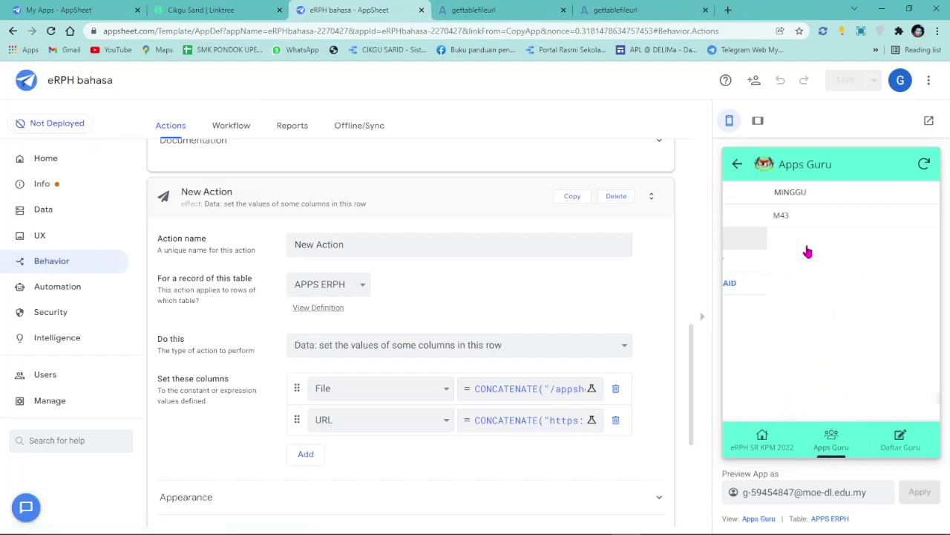
left_click(739, 164)
left_click(808, 279)
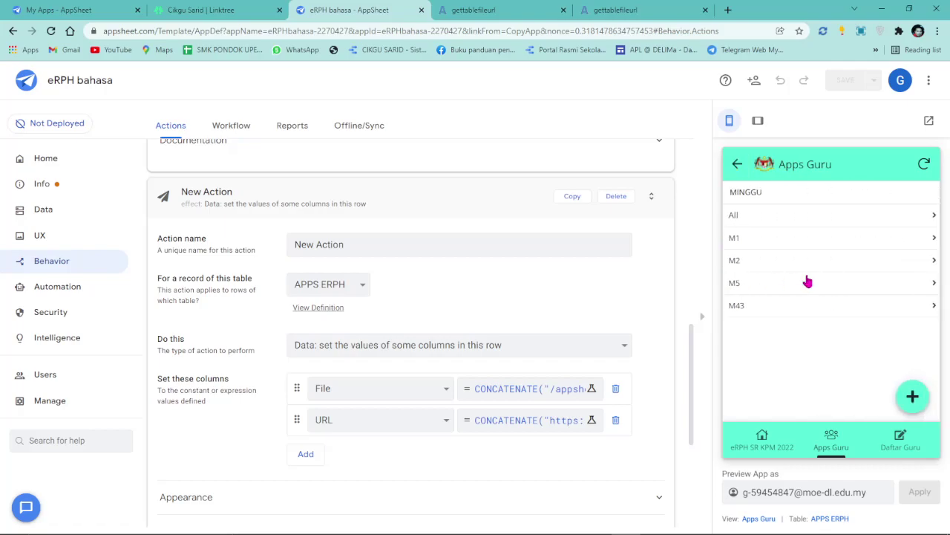
left_click(799, 306)
left_click(785, 219)
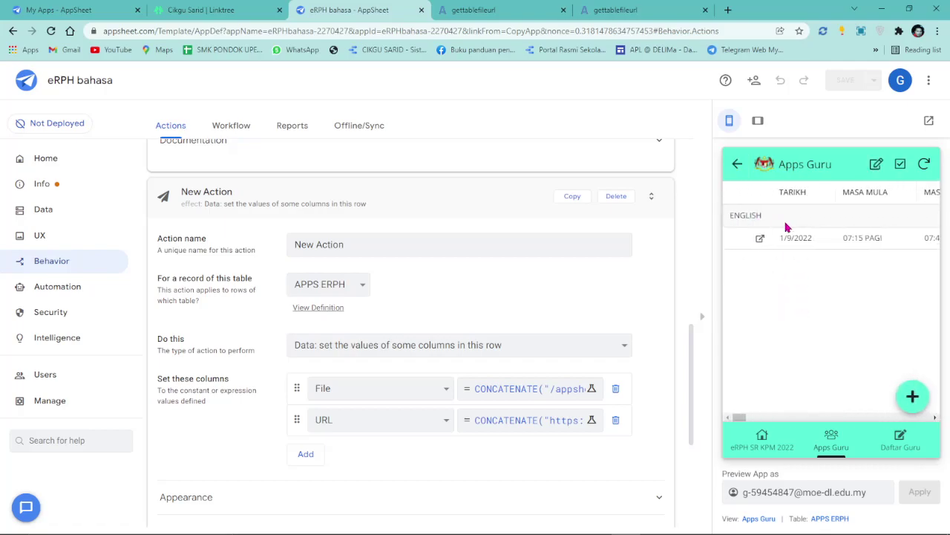
left_click(797, 239)
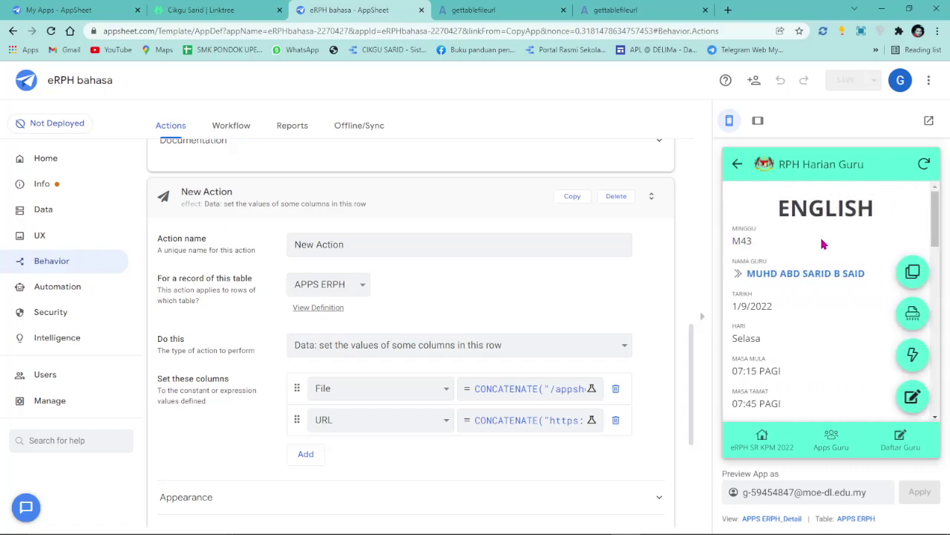
left_click(913, 315)
left_click(883, 298)
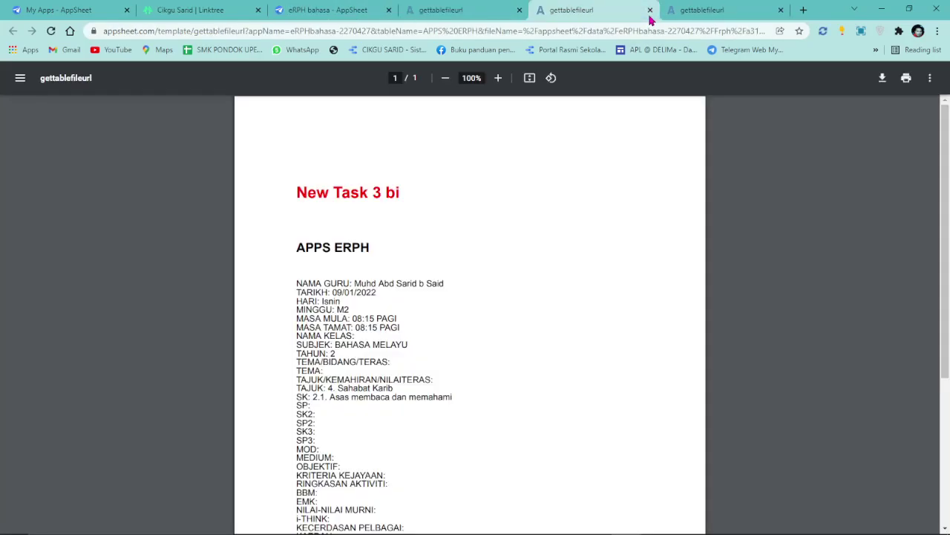
Close the two earlier PDFs, examine the template used in the week M43 ENGLISH PDF, and return to the app editor.
left_click(650, 12)
left_click(650, 12)
scroll(428, 106, "down", 3)
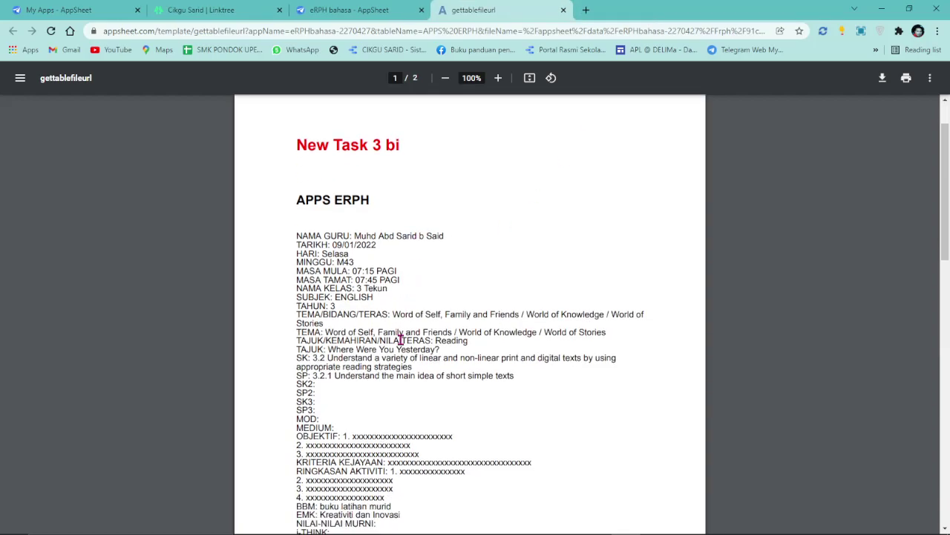
left_click(397, 7)
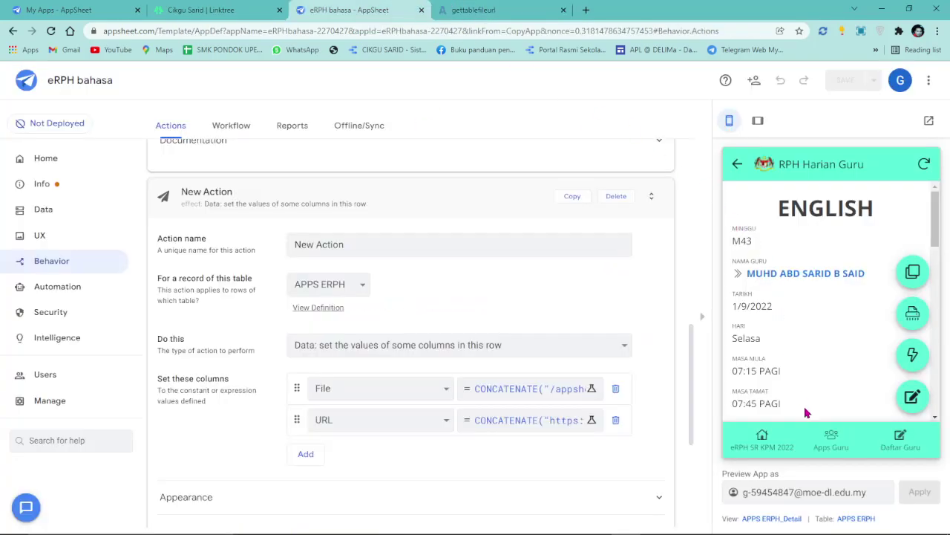
Look into the third listed teacher's week M1 Ahad records in Apps Guru and go back to the week list.
left_click(831, 438)
left_click(801, 290)
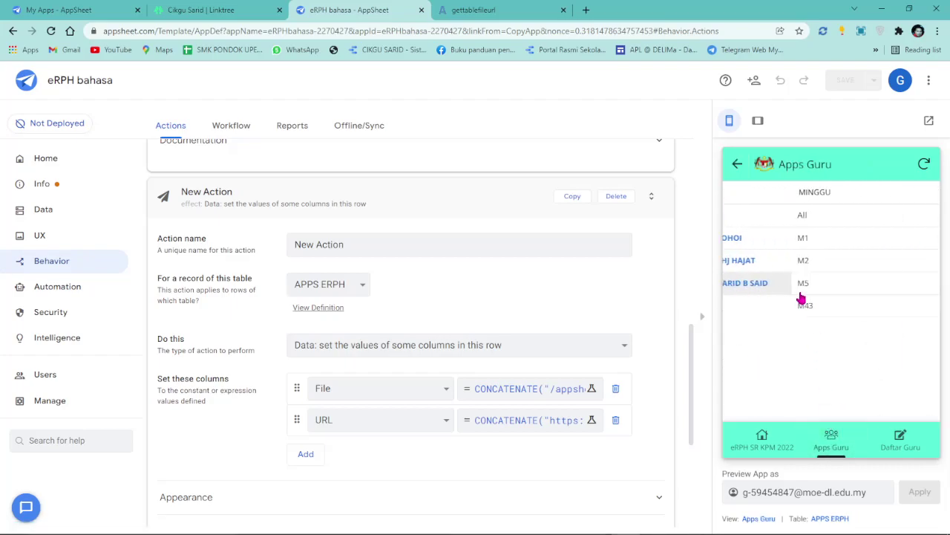
left_click(780, 248)
left_click(792, 218)
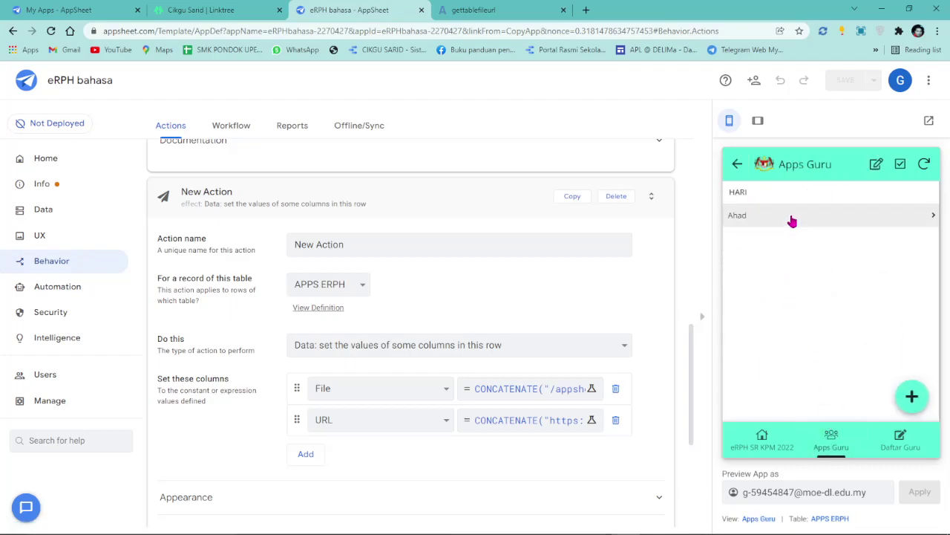
left_click(737, 170)
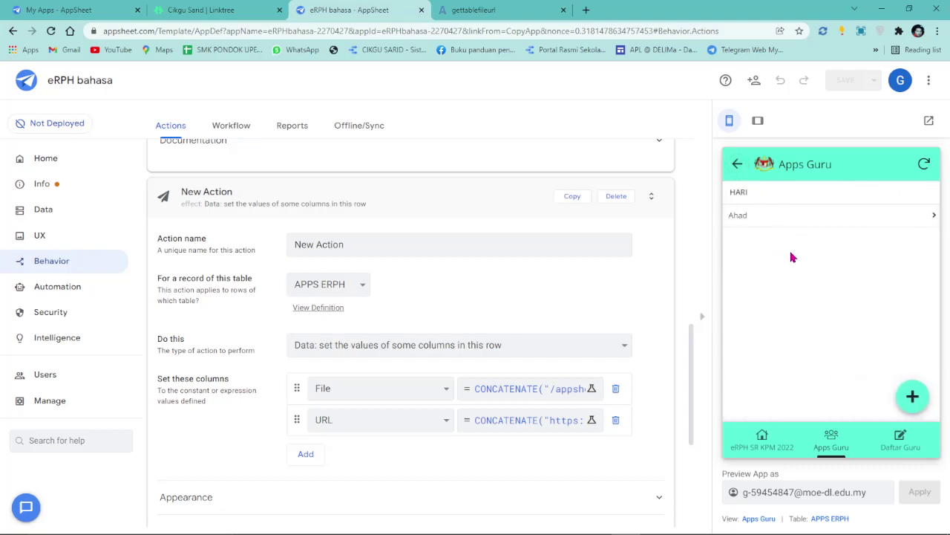
left_click(740, 169)
Open the PDF of the week M2 BAHASA MELAYU record for Isnin and return to the app editor.
left_click(807, 261)
left_click(791, 223)
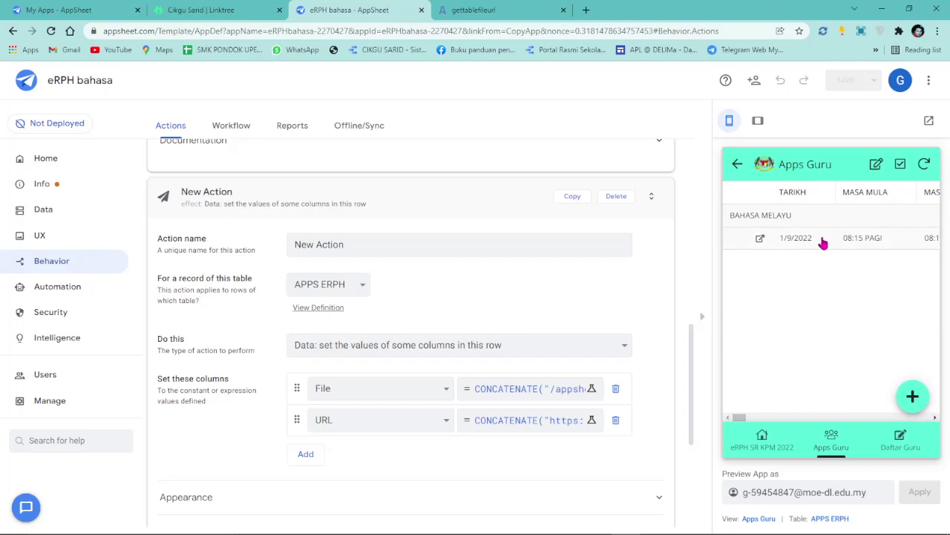
left_click(821, 240)
left_click(913, 312)
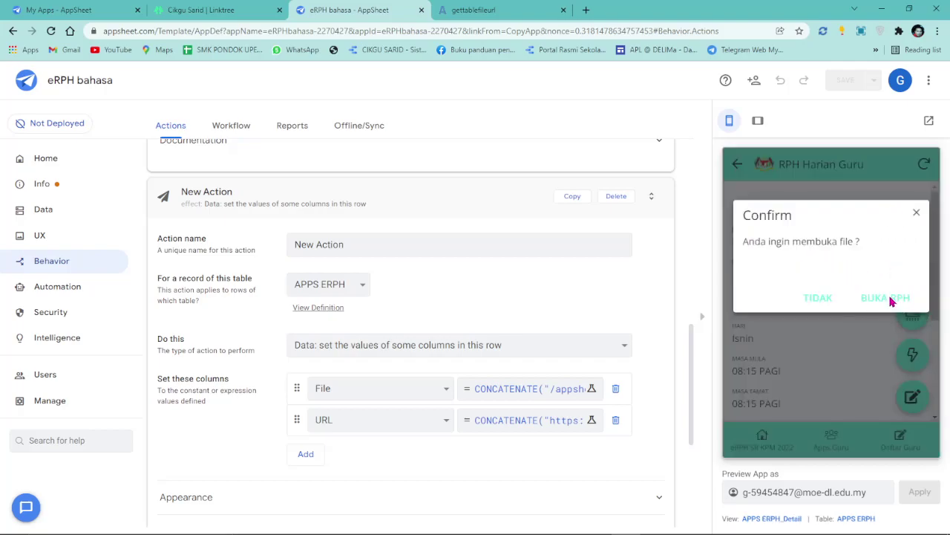
left_click(890, 300)
left_click(369, 13)
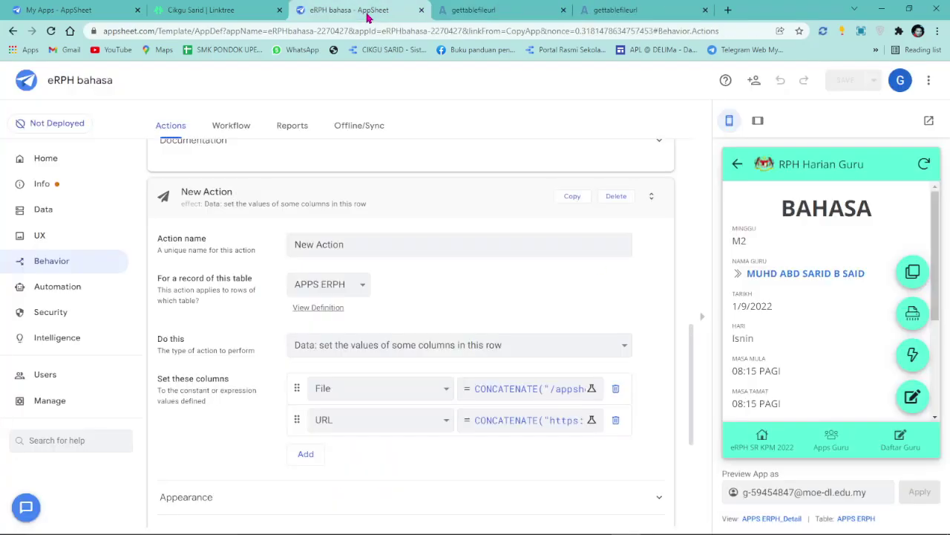
Open the PDF of the week M5 BAHASA MELAYU record for Isnin, check its template, and return to the app editor.
left_click(737, 164)
left_click(737, 164)
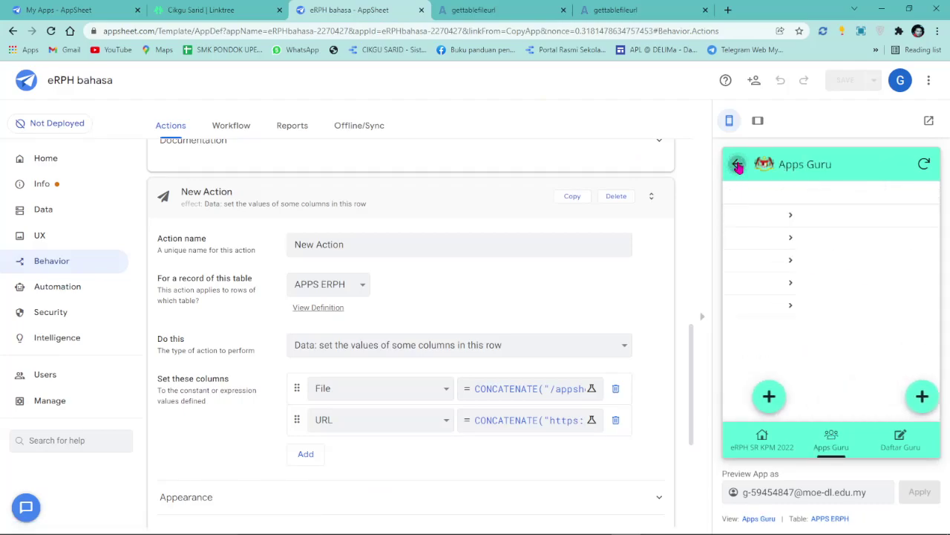
left_click(777, 287)
left_click(789, 213)
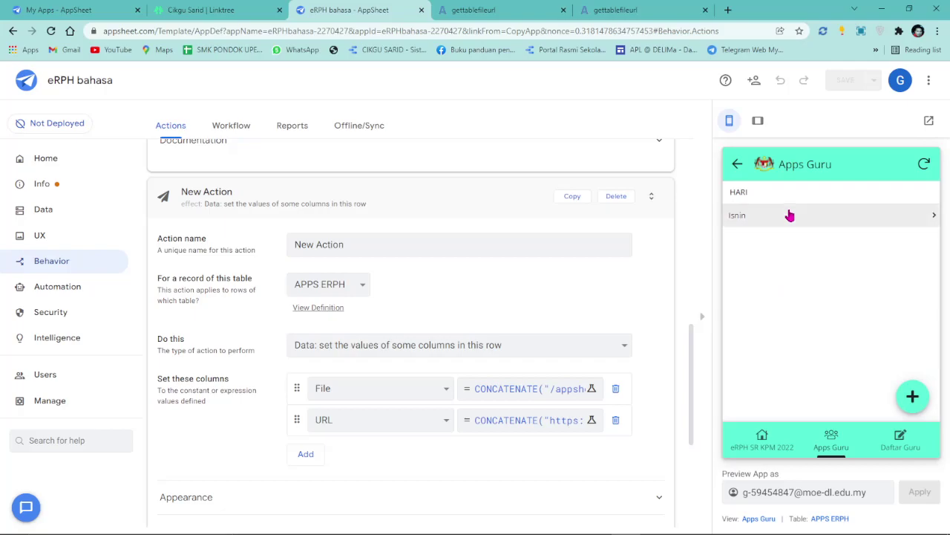
left_click(823, 239)
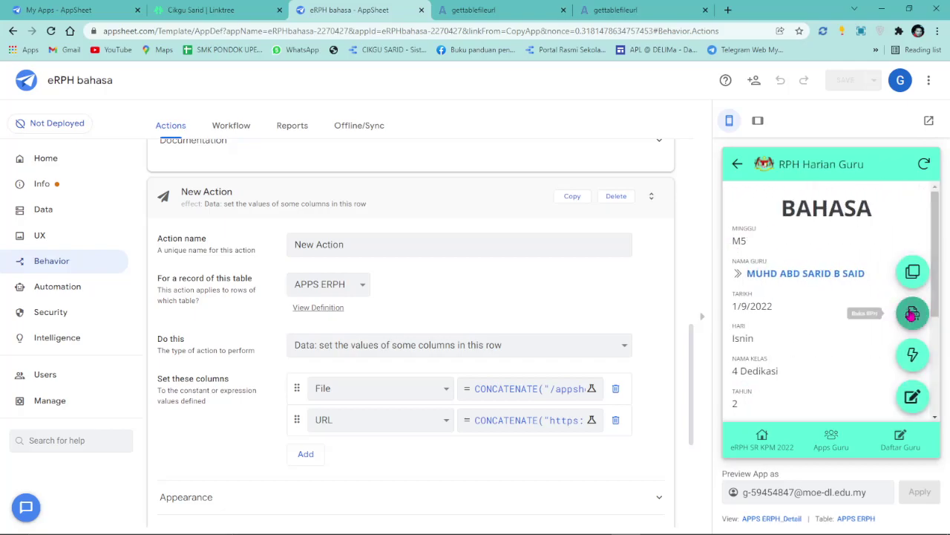
left_click(898, 314)
left_click(886, 299)
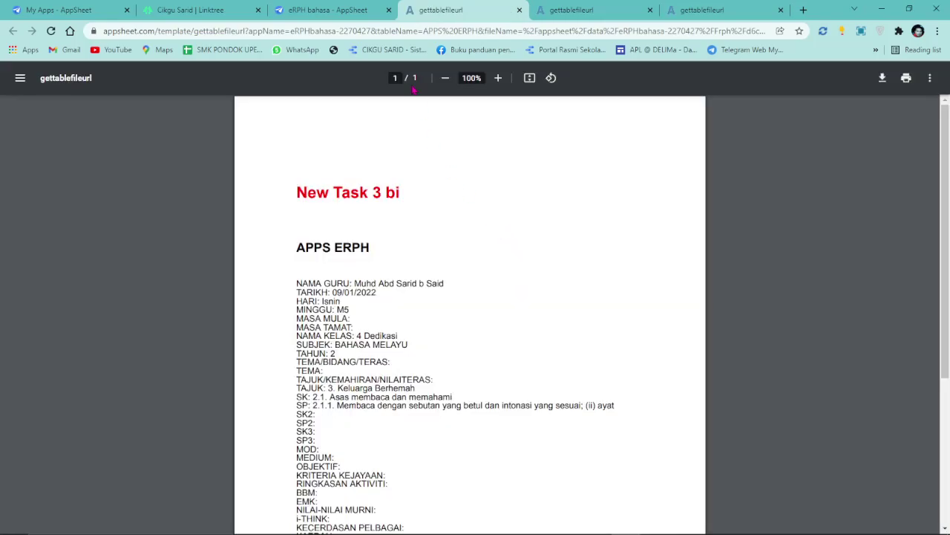
left_click(355, 15)
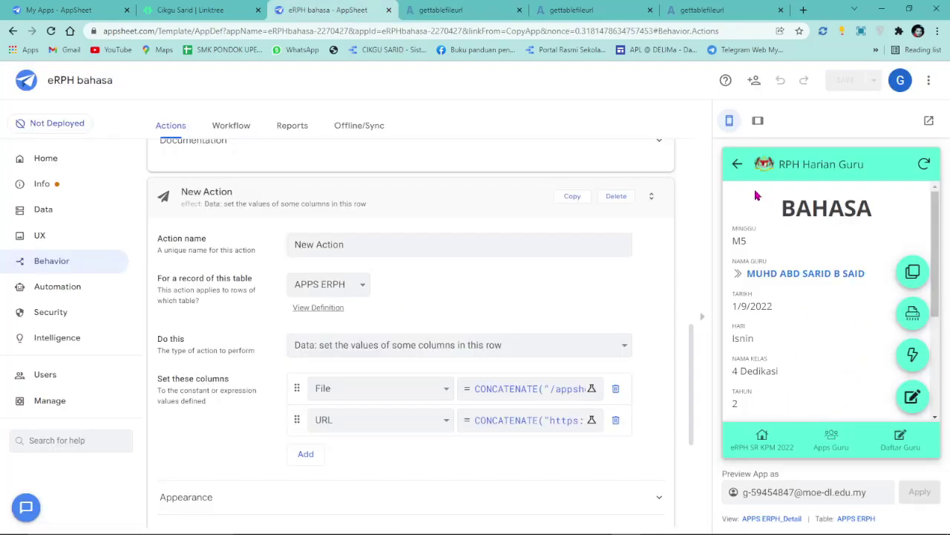
Open the week M43 ENGLISH record's PDF directly from the Selasa list, check its template, and return to the app editor.
left_click(739, 168)
left_click(739, 169)
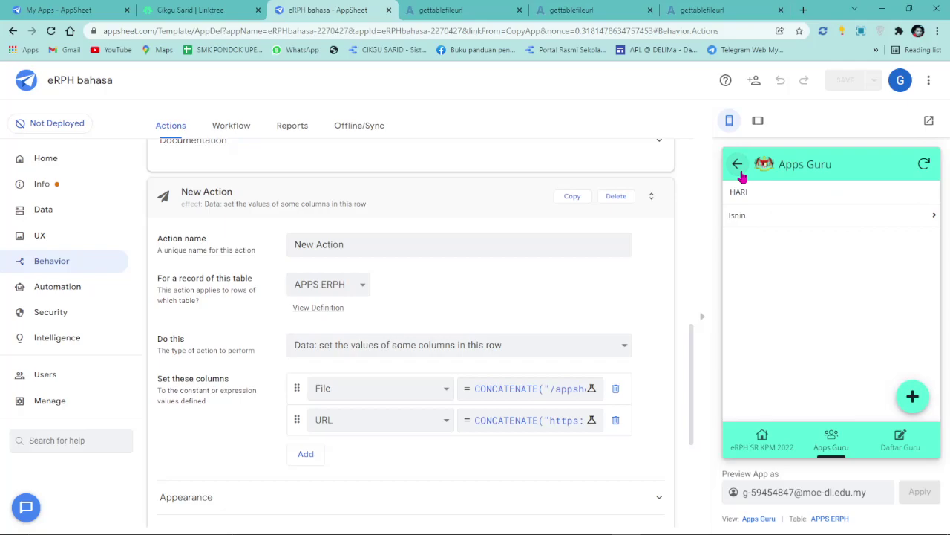
left_click(793, 310)
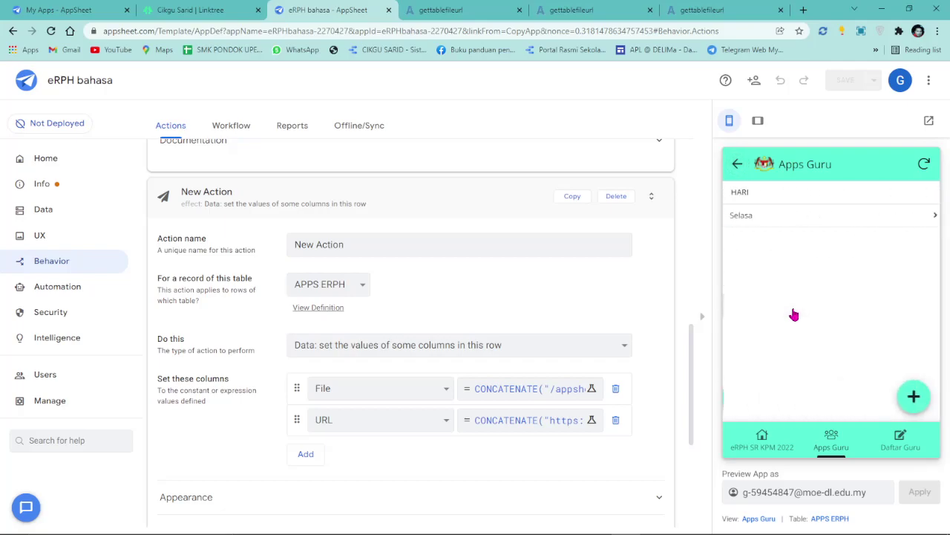
left_click(795, 217)
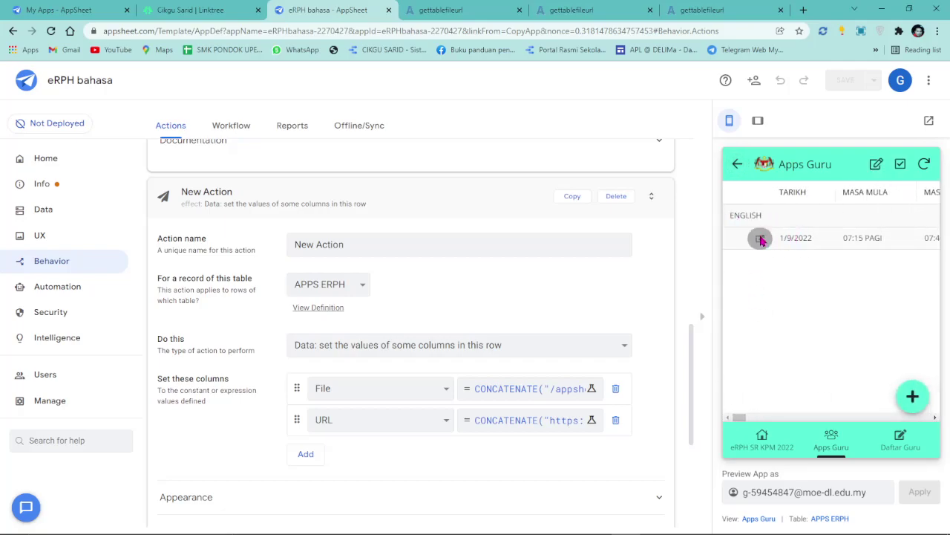
left_click(759, 237)
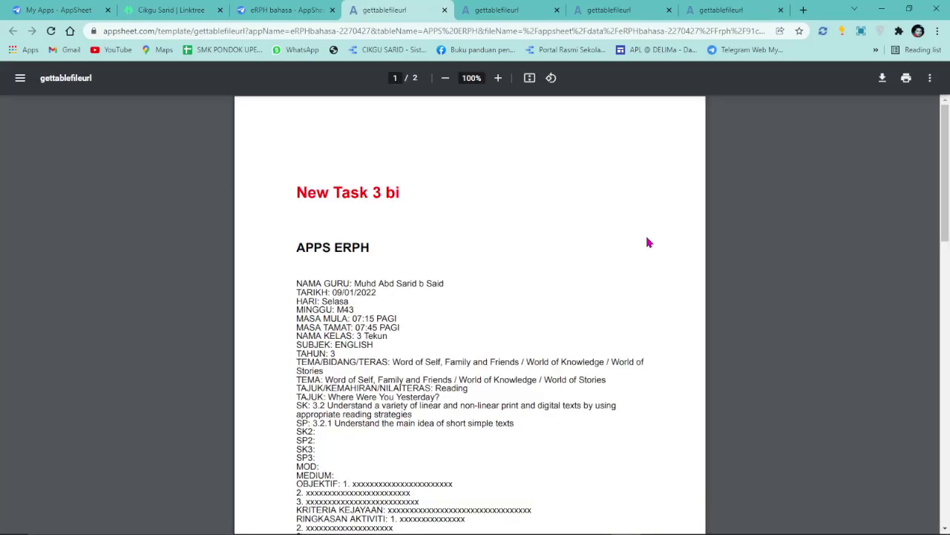
left_click(300, 11)
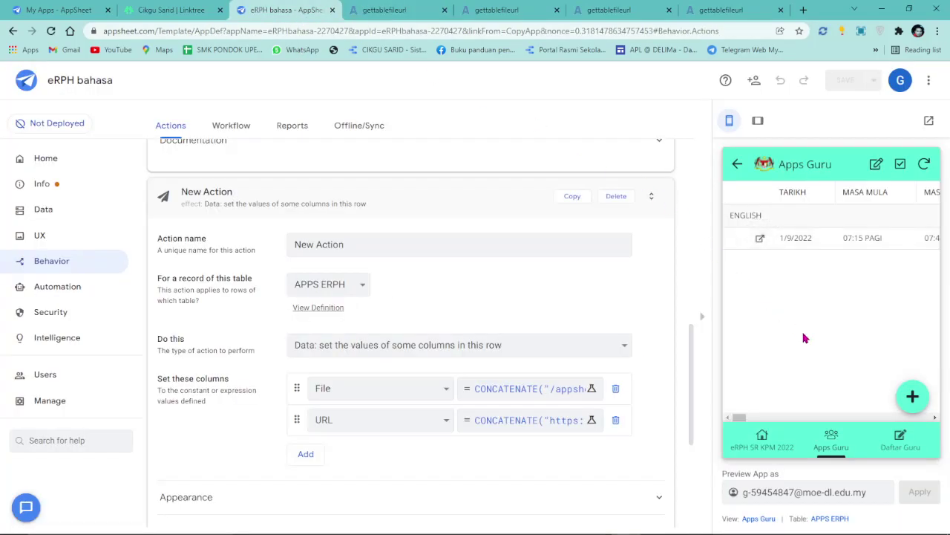
Try to open the third listed teacher's week M5 BAHASA MELAYU PDF directly from the Isnin list, and return to the app editor.
left_click(831, 438)
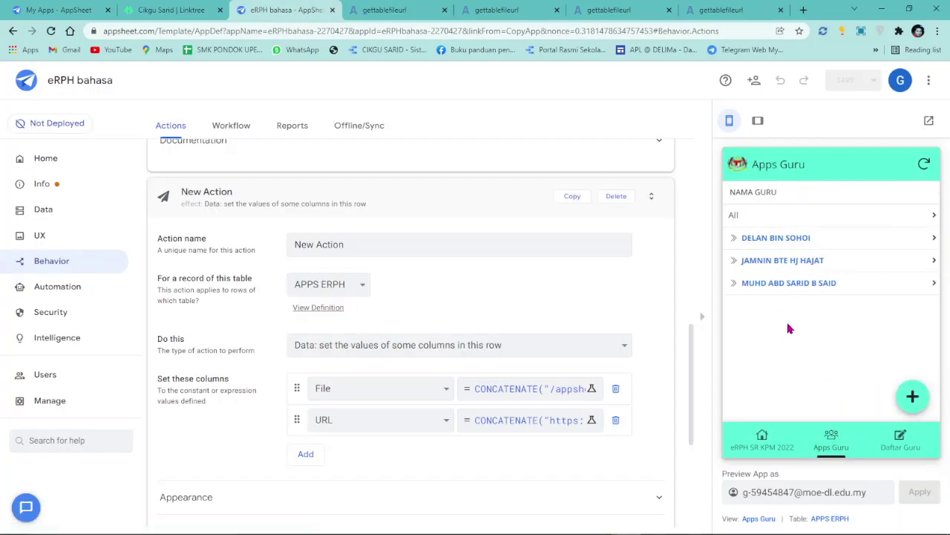
left_click(810, 283)
left_click(812, 284)
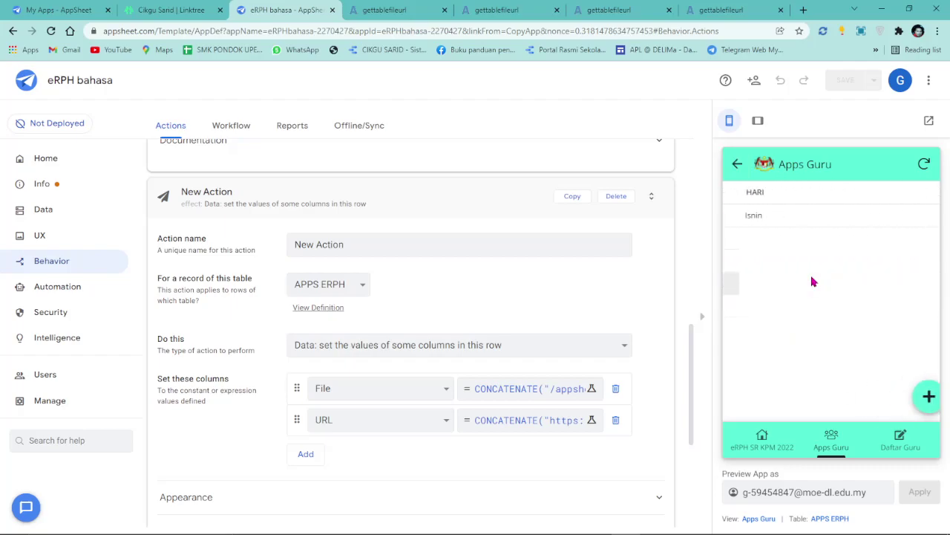
left_click(802, 215)
left_click(766, 236)
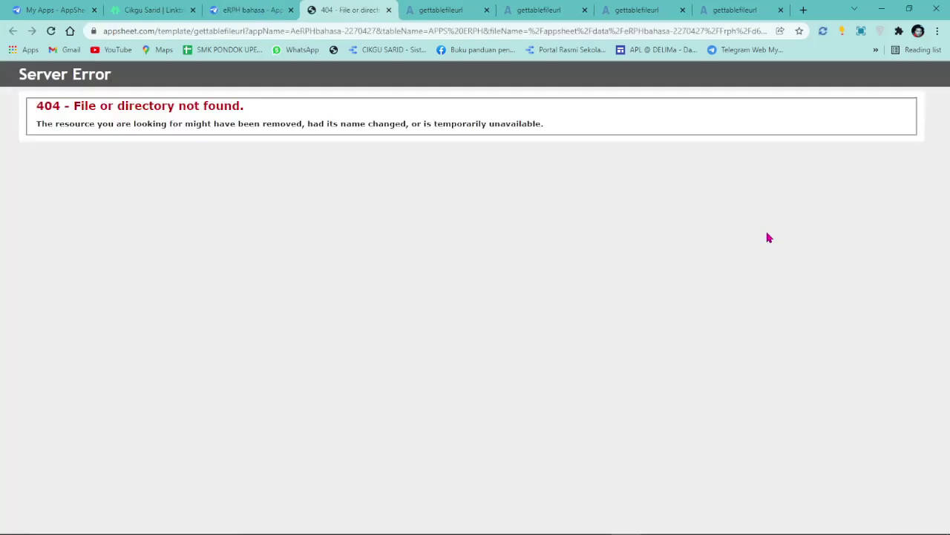
left_click(260, 10)
Open the week M5 BAHASA MELAYU PDF from the record's detail view, and return to the Apps Guru list.
left_click(887, 243)
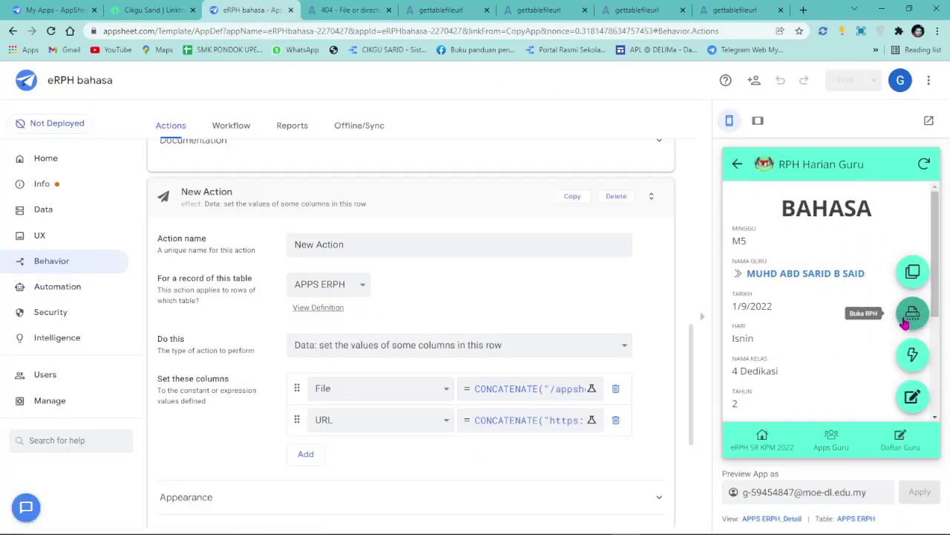
left_click(913, 316)
left_click(884, 298)
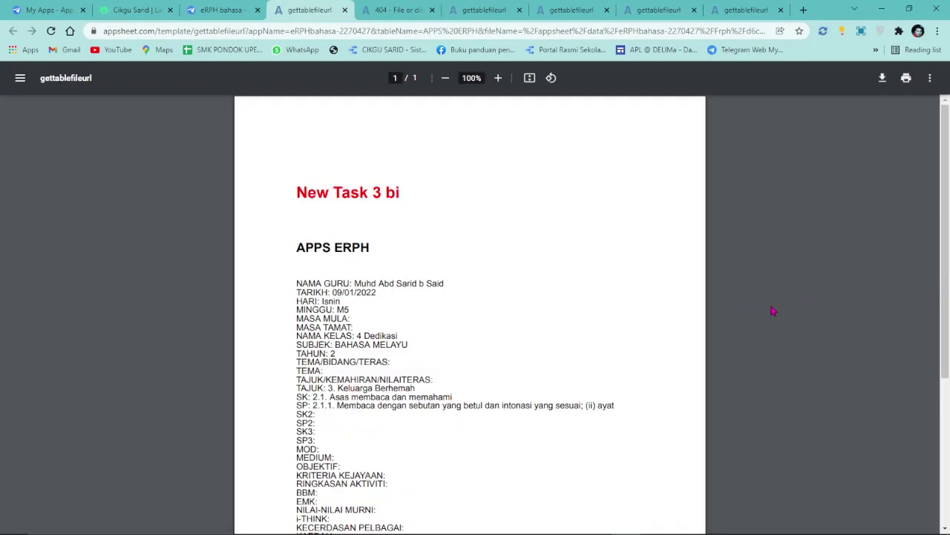
left_click(222, 10)
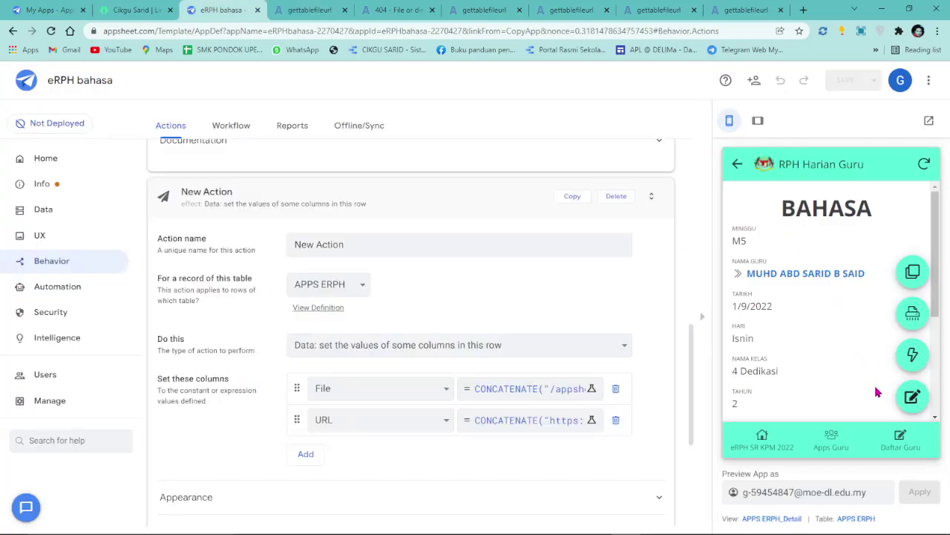
left_click(838, 438)
Open the source spreadsheet of the APPS ERPH table and close all the earlier PDF and error pages.
left_click(39, 220)
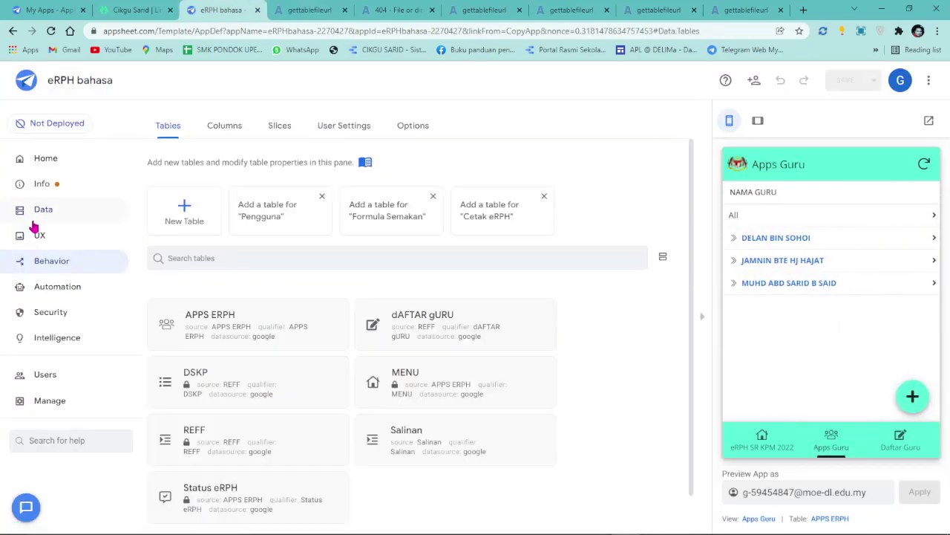
left_click(259, 306)
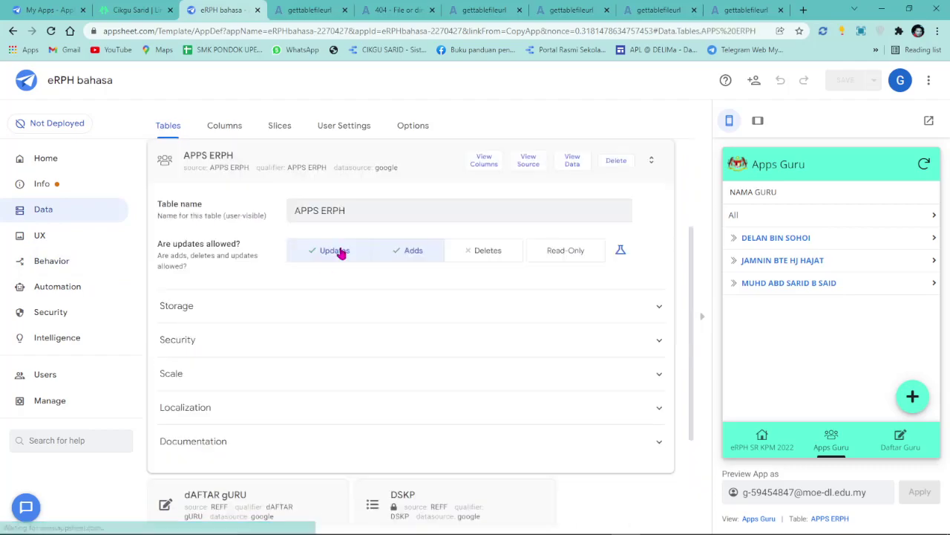
left_click(527, 162)
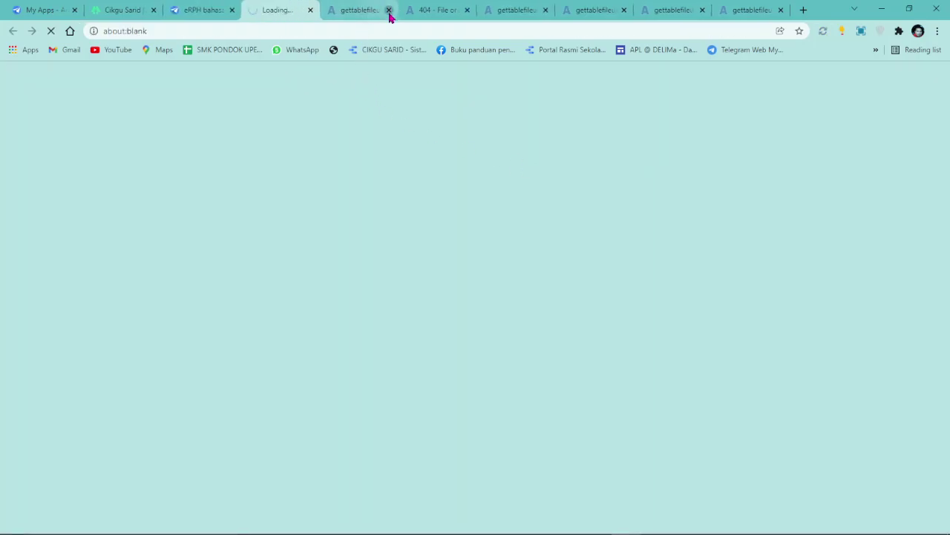
left_click(389, 12)
left_click(389, 12)
left_click(388, 12)
left_click(388, 12)
left_click(389, 12)
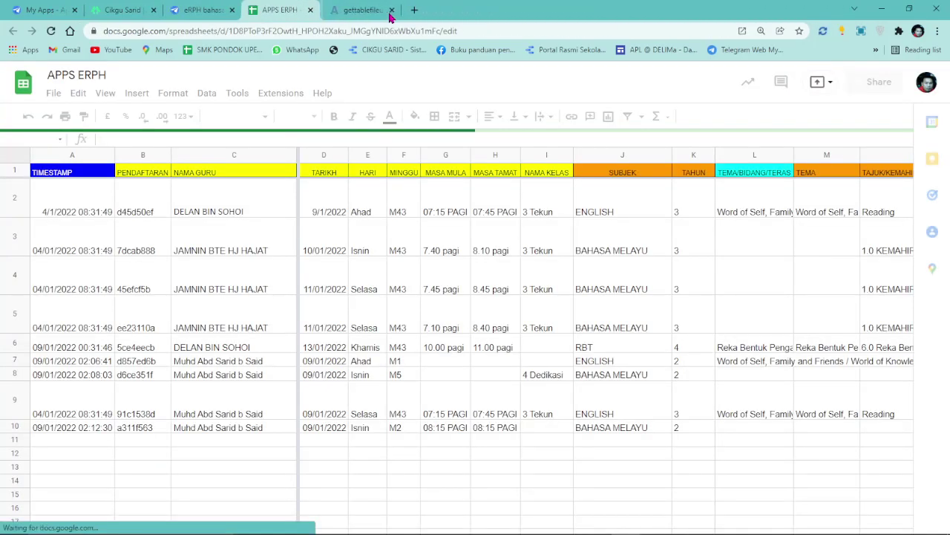
left_click(389, 12)
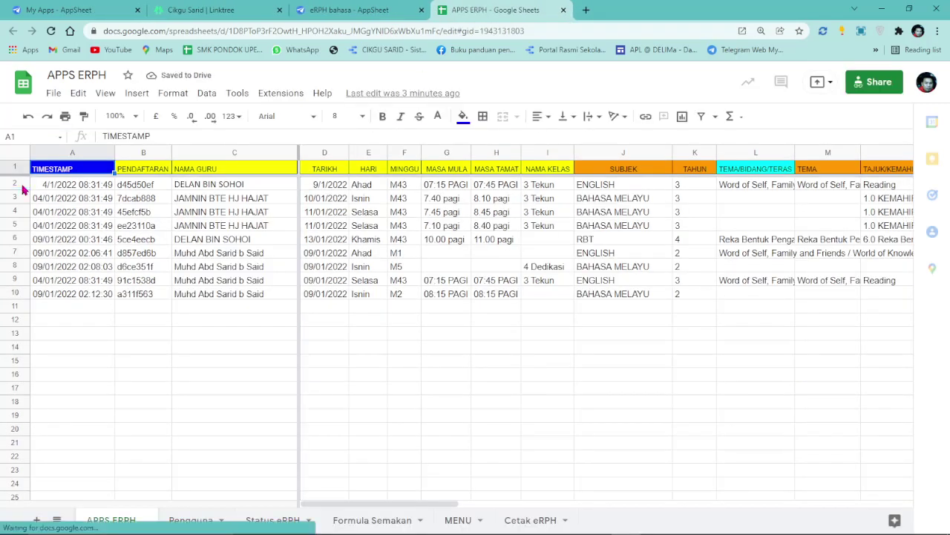
Delete rows 2 to 6 from the APPS ERPH sheet.
left_click_drag(19, 186, 22, 239)
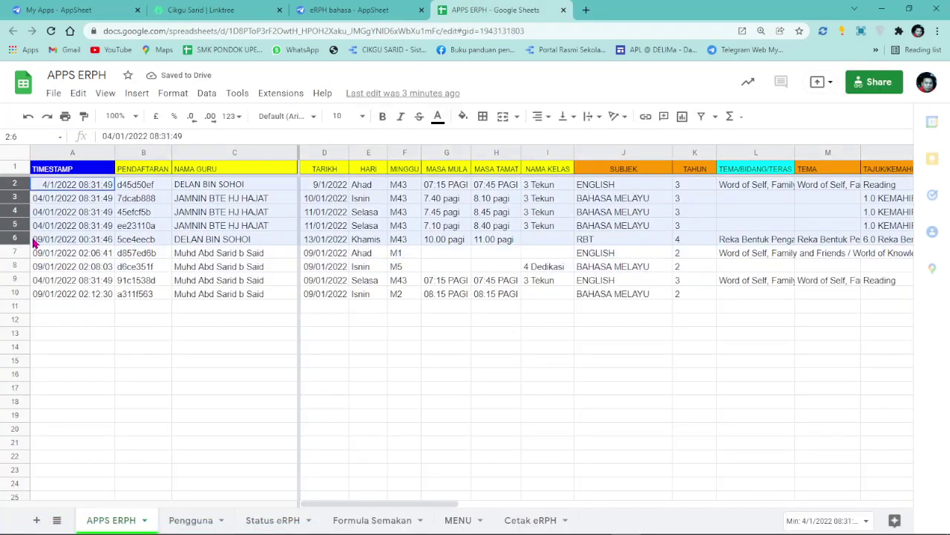
right_click(160, 211)
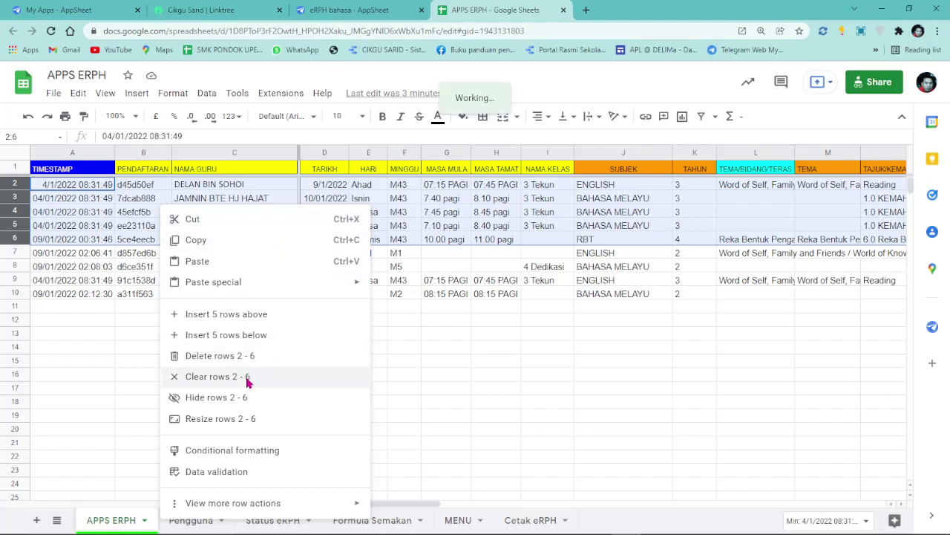
left_click(263, 356)
left_click(630, 403)
Inspect the link in cell AU2 of the URL column, try opening its full address in a browser page, and return to the sheet.
left_click_drag(436, 503, 876, 503)
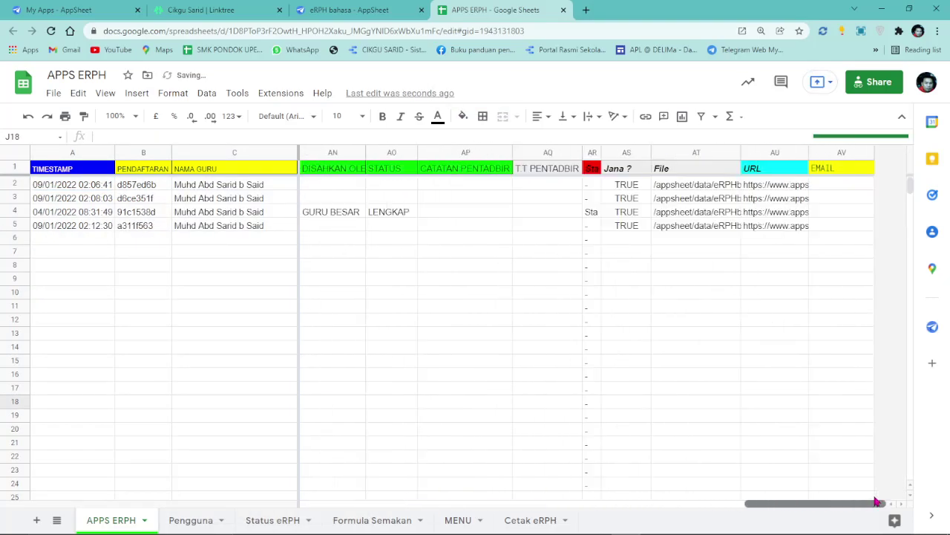
left_click(767, 213)
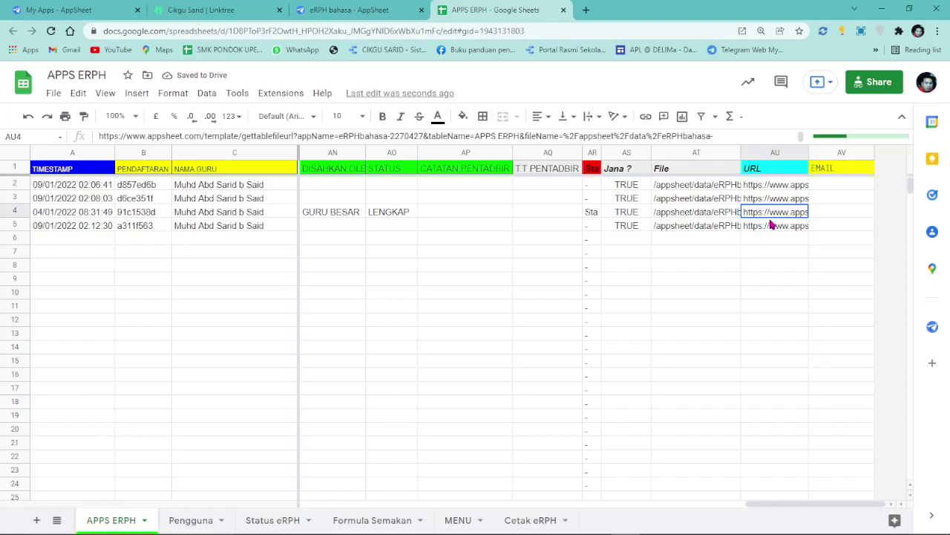
left_click(769, 185)
left_click_drag(863, 136, 61, 145)
left_click(194, 134)
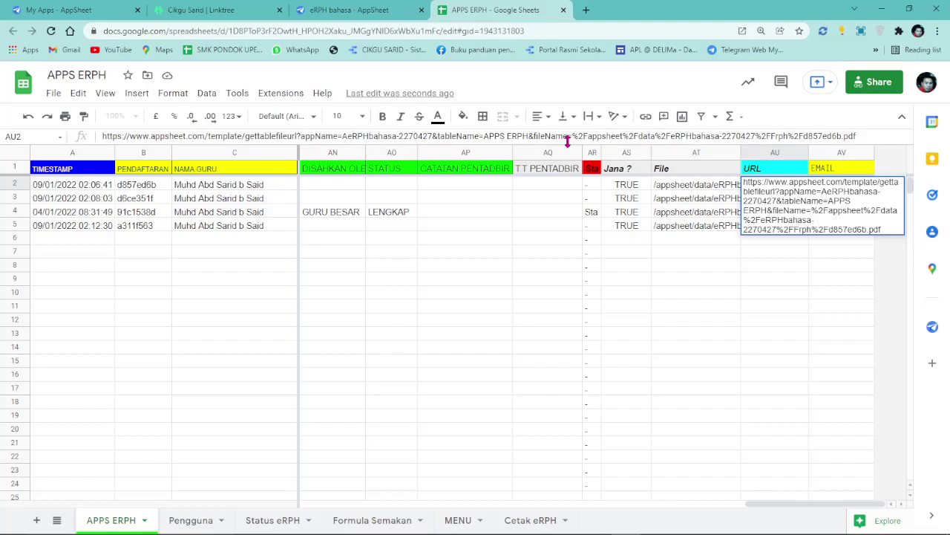
left_click_drag(866, 138, 52, 140)
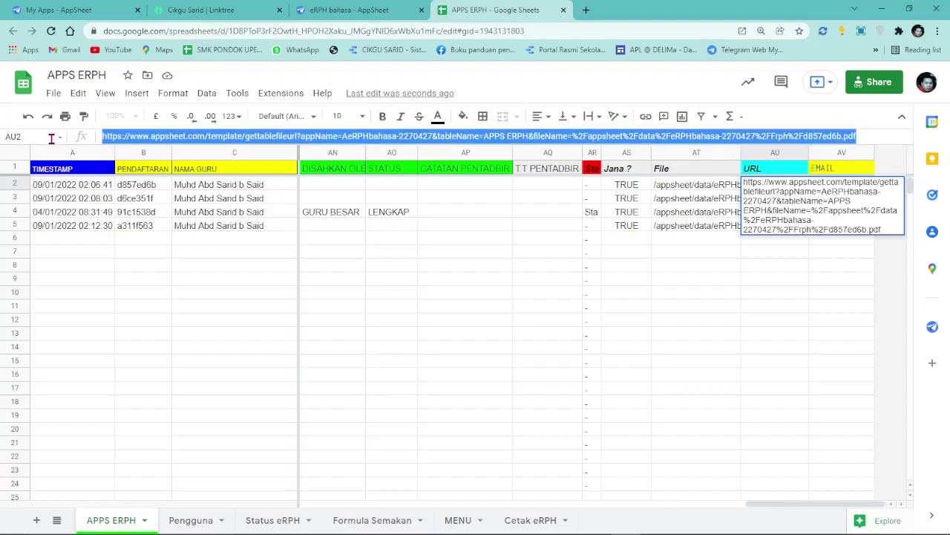
right_click(150, 137)
left_click(300, 245)
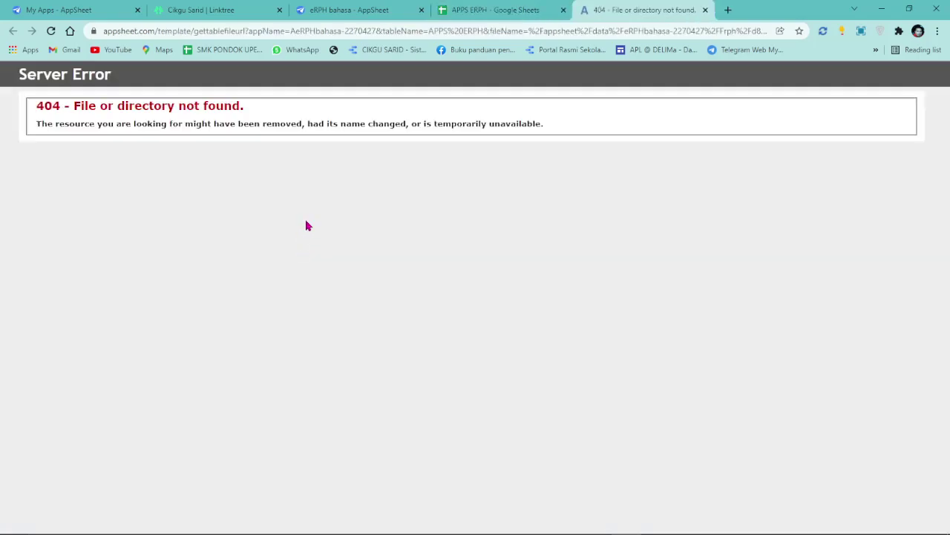
left_click(502, 10)
left_click(772, 259)
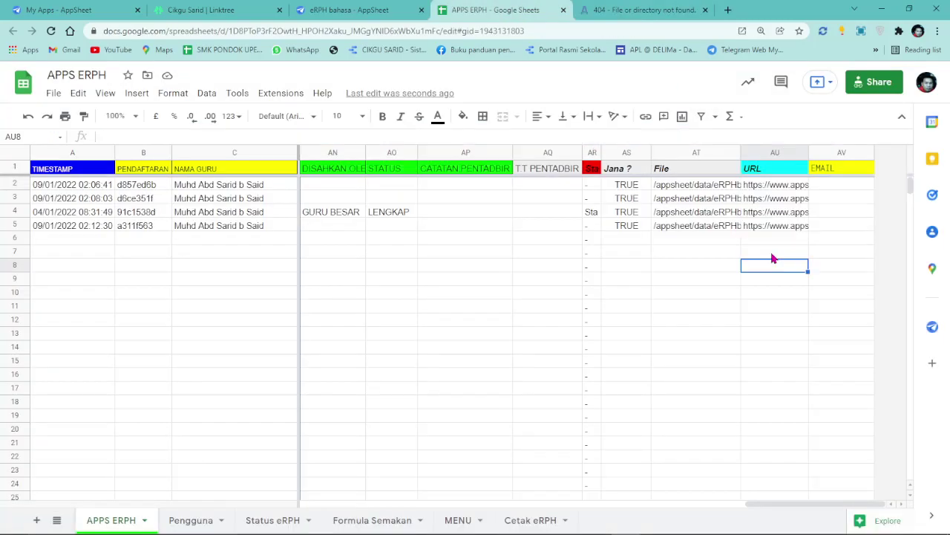
Open the full PDF address stored in cell AU3 in a browser page, return to the sheet and leave the cell unedited.
left_click(767, 201)
left_click(868, 136)
left_click_drag(869, 136, 4, 134)
left_click(178, 134)
left_click_drag(852, 137, 33, 136)
right_click(152, 136)
left_click(304, 245)
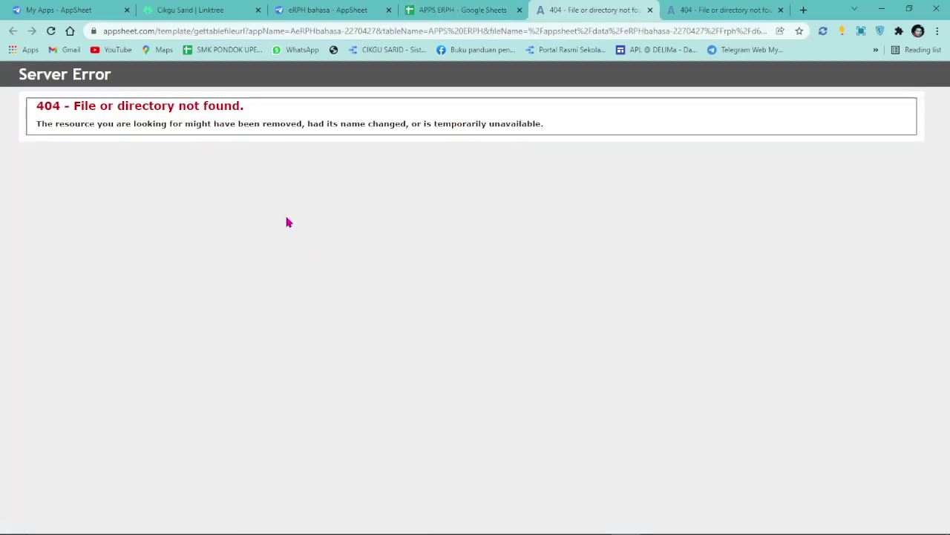
left_click(454, 12)
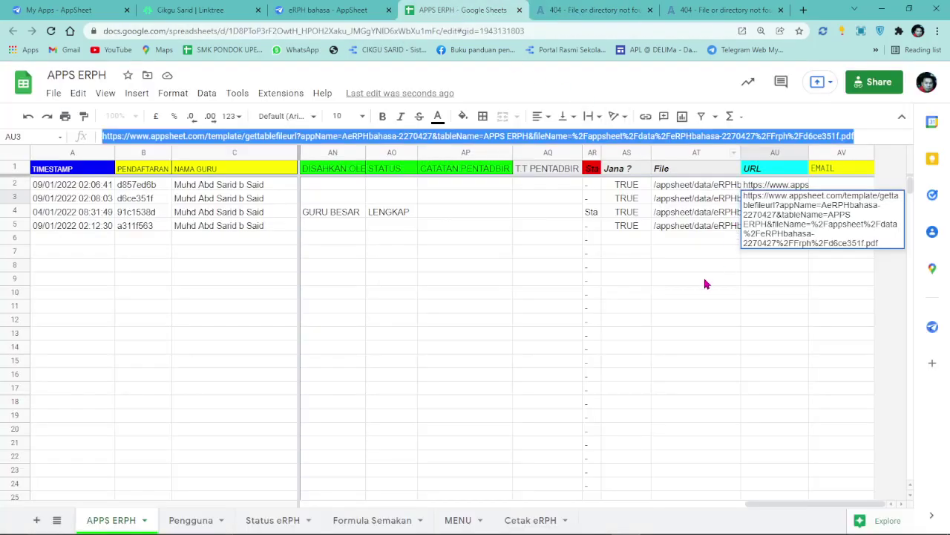
key("Escape")
Open the full PDF address stored in cell AU4 in a browser page and return to the APPS ERPH sheet.
left_click(769, 217)
left_click_drag(865, 135, 101, 136)
right_click(124, 137)
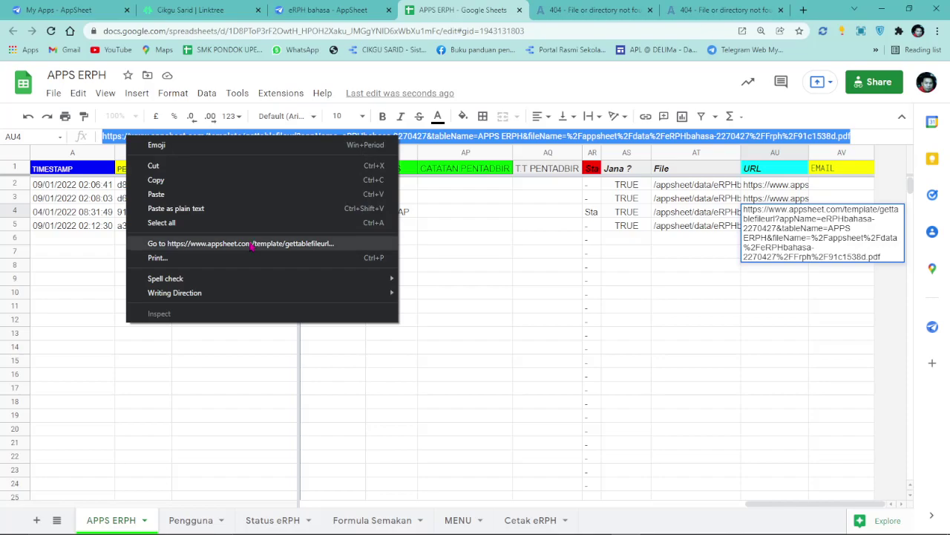
left_click(252, 244)
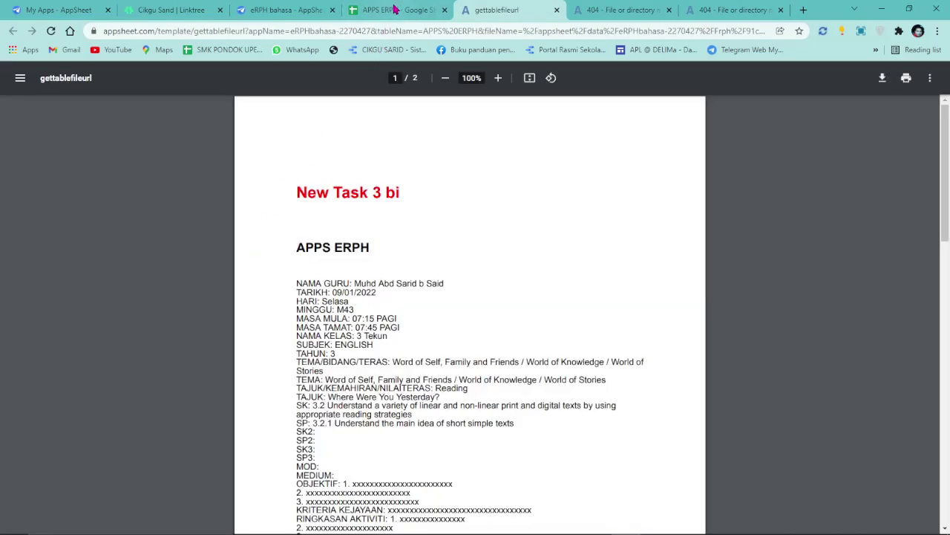
left_click(393, 9)
left_click(706, 286)
Open the full PDF address stored in cell AU5 in a browser page.
left_click(765, 225)
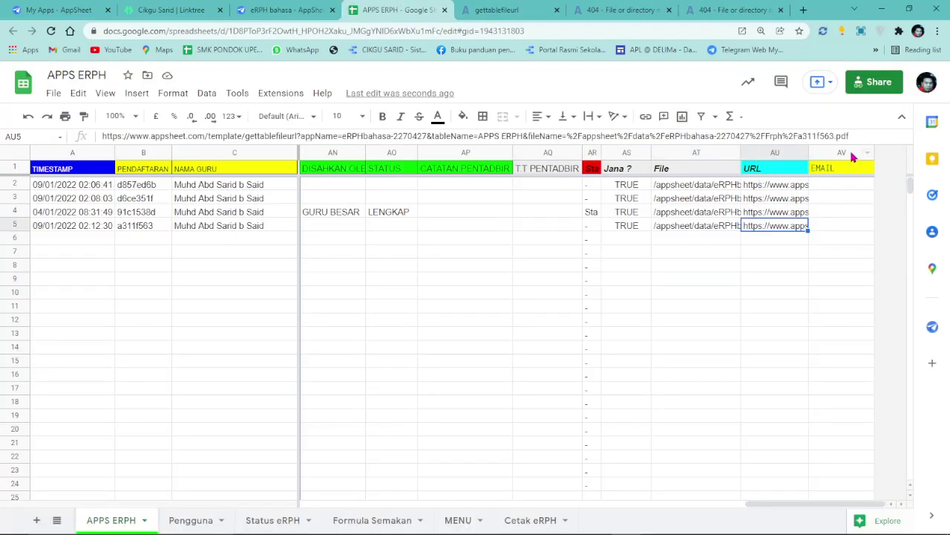
left_click(861, 135)
left_click_drag(862, 135, 94, 136)
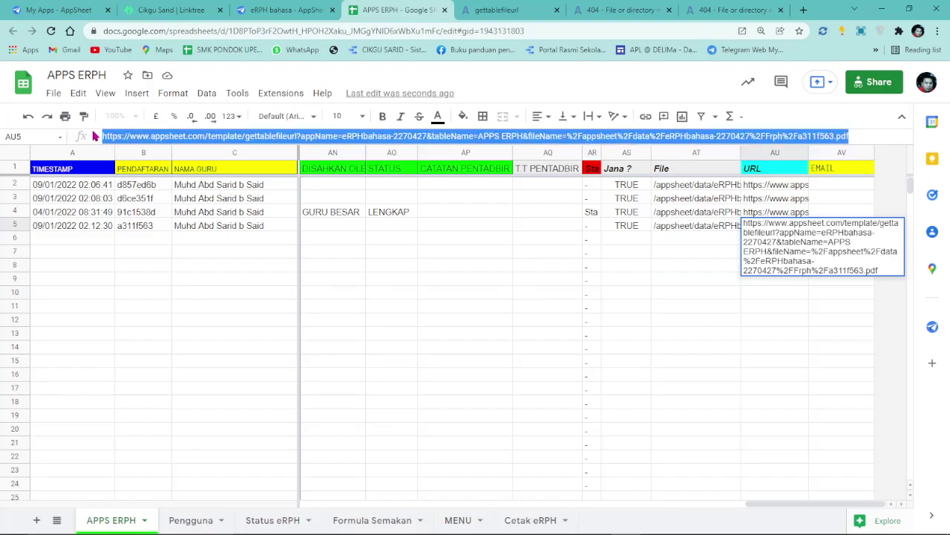
right_click(144, 134)
left_click(257, 239)
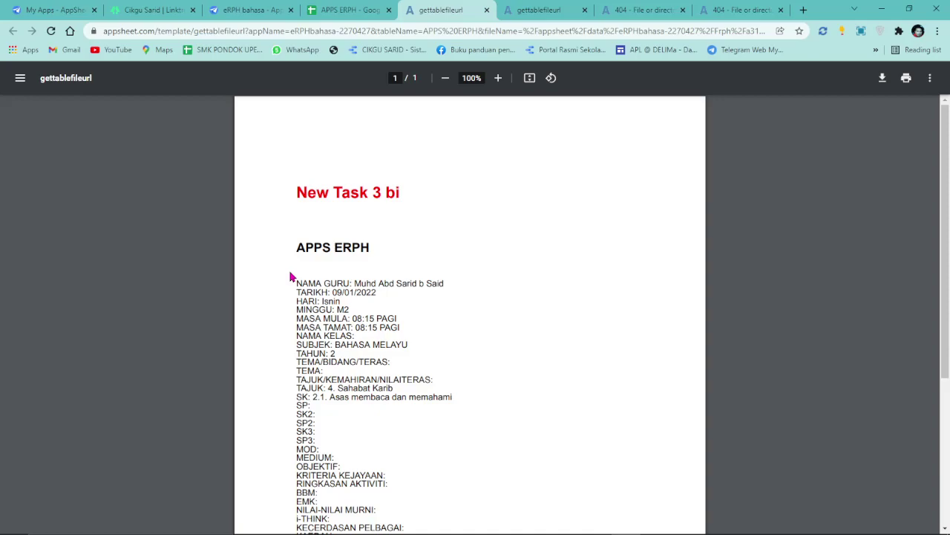
Close all four opened PDF and error pages to get back to the APPS ERPH sheet.
left_click(486, 9)
left_click(486, 9)
left_click(486, 10)
left_click(486, 9)
left_click(663, 363)
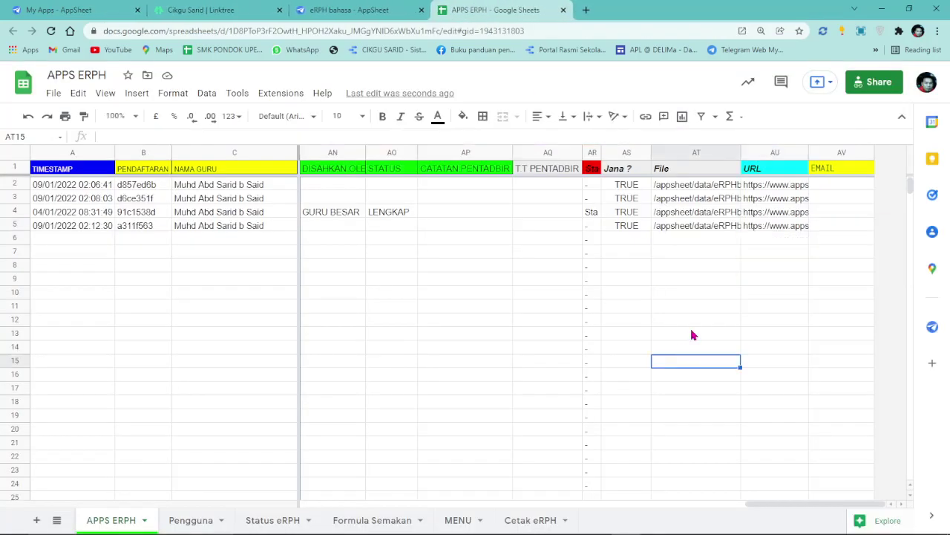
Compare the links in AU5 and AU3, and clear the Jana ?, File and URL values of rows 2 to 5.
left_click(774, 227)
left_click(772, 198)
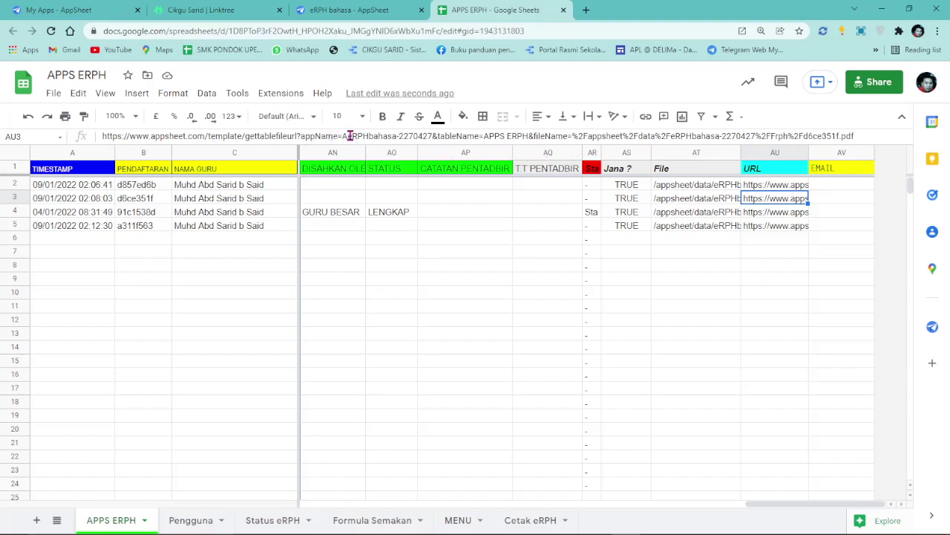
left_click(755, 254)
left_click_drag(636, 193, 764, 261)
left_click(753, 321)
Switch to the eRPH bahasa app editor, sync the preview, and open the teacher's week M1 ENGLISH record for Ahad.
left_click(342, 9)
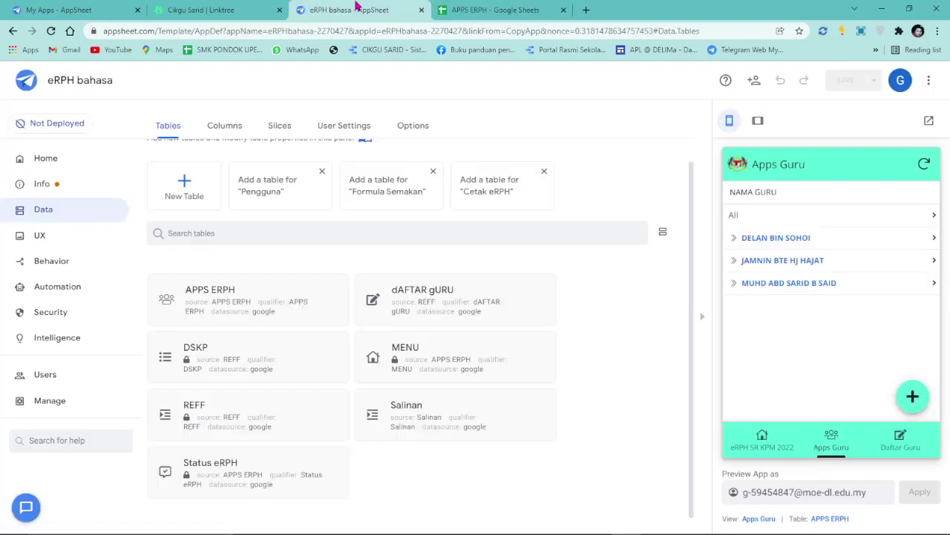
left_click(802, 288)
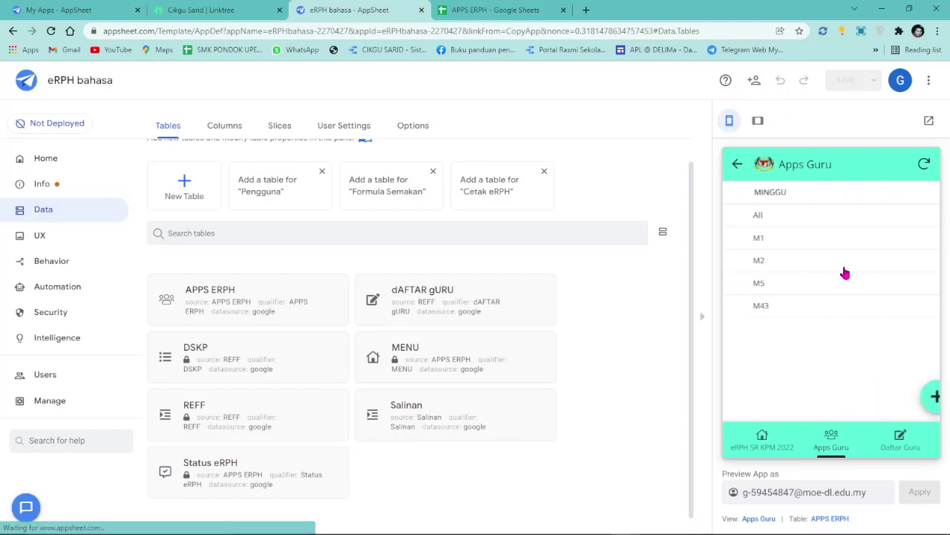
left_click(921, 166)
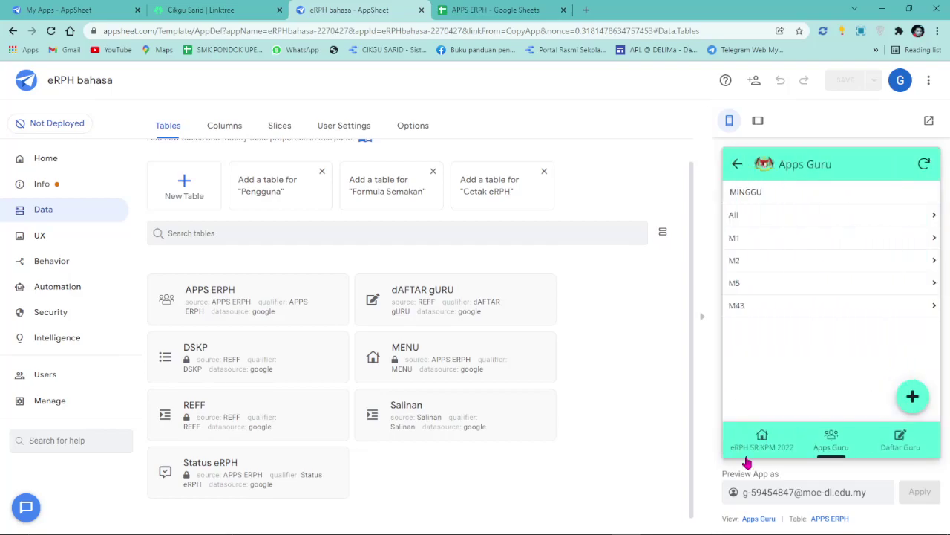
left_click(784, 239)
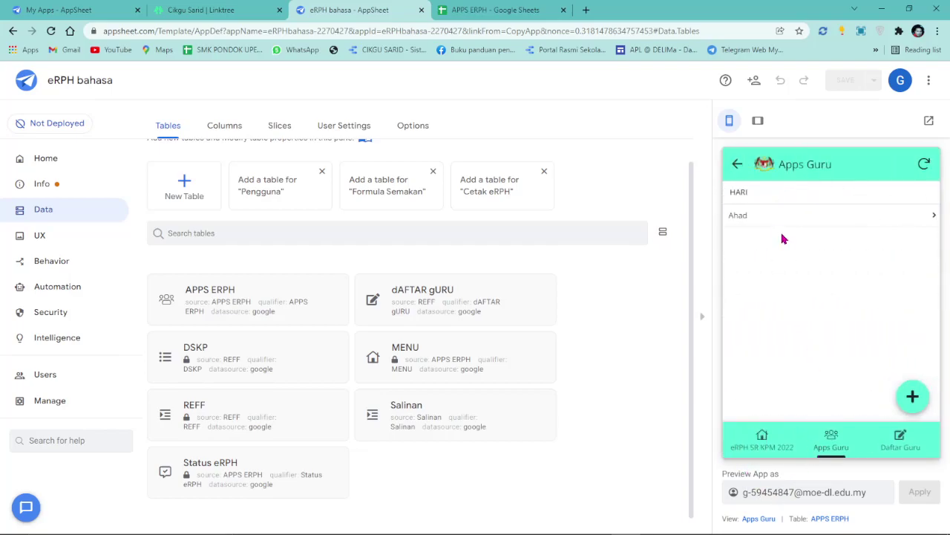
left_click(789, 221)
left_click(809, 239)
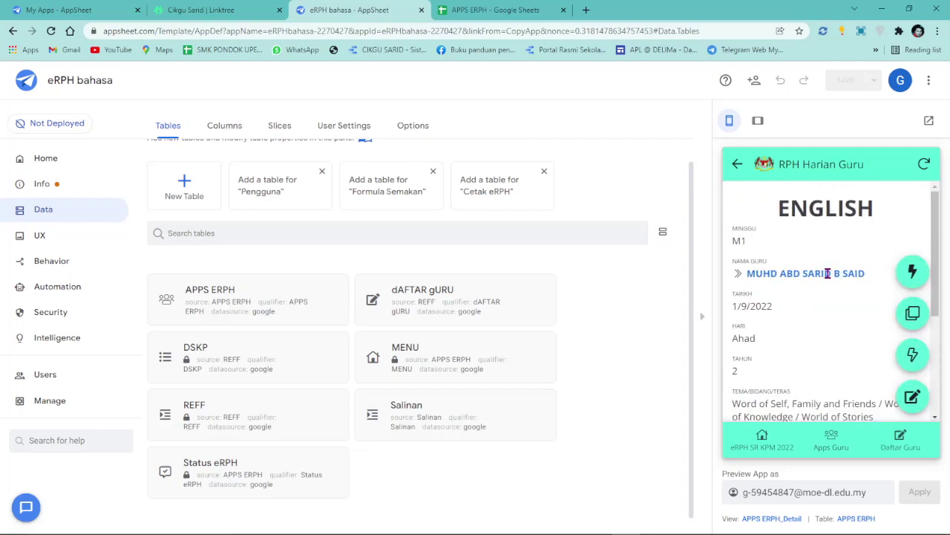
Copy the ENGLISH record with the day set to Selasa, save the copy and generate its eRPH.
left_click(916, 318)
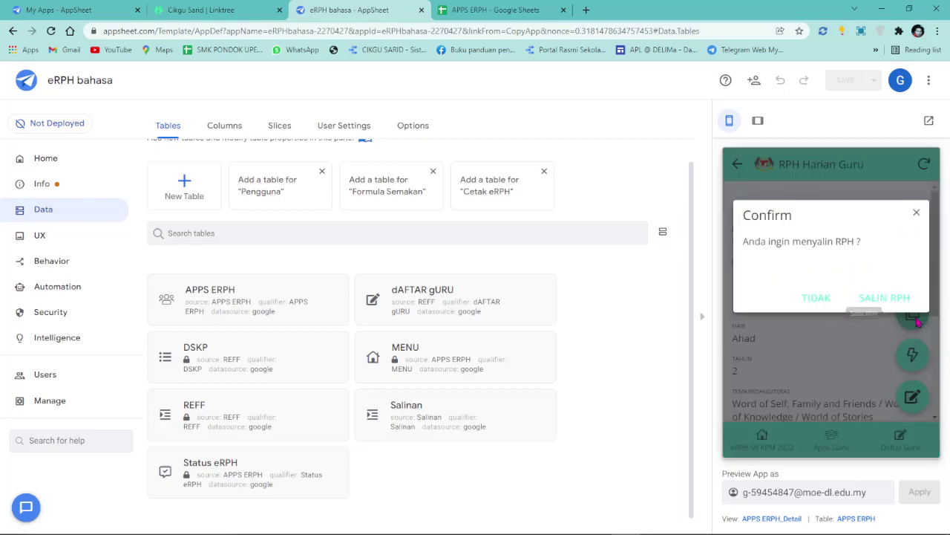
left_click(891, 311)
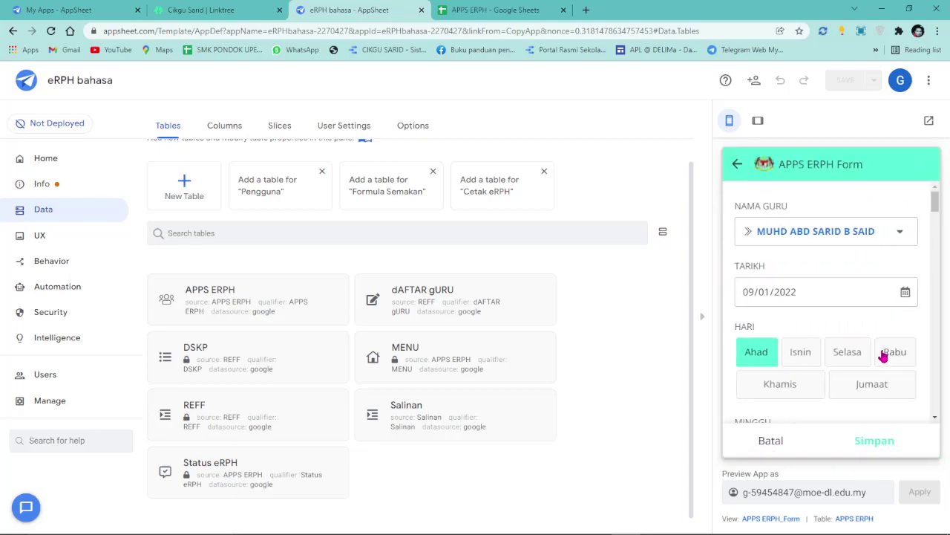
left_click(842, 358)
left_click(874, 441)
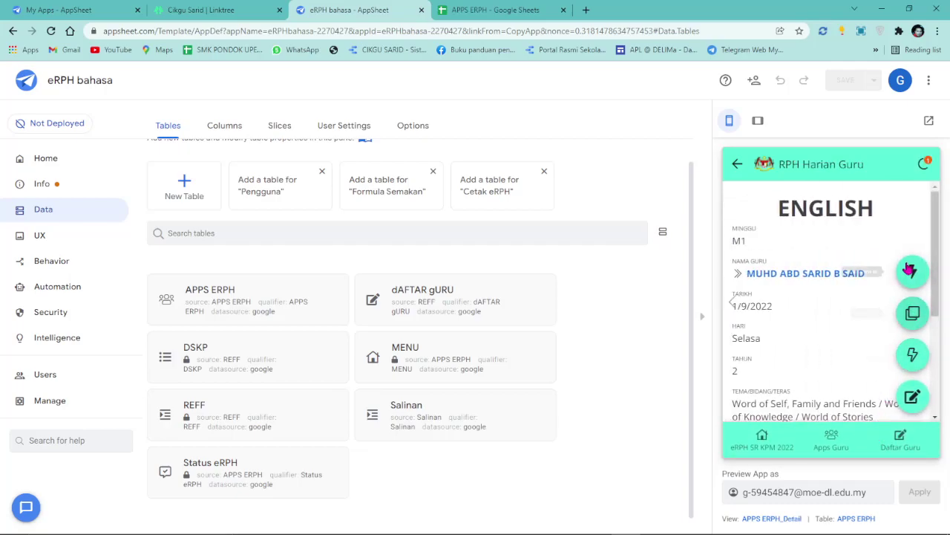
left_click(912, 356)
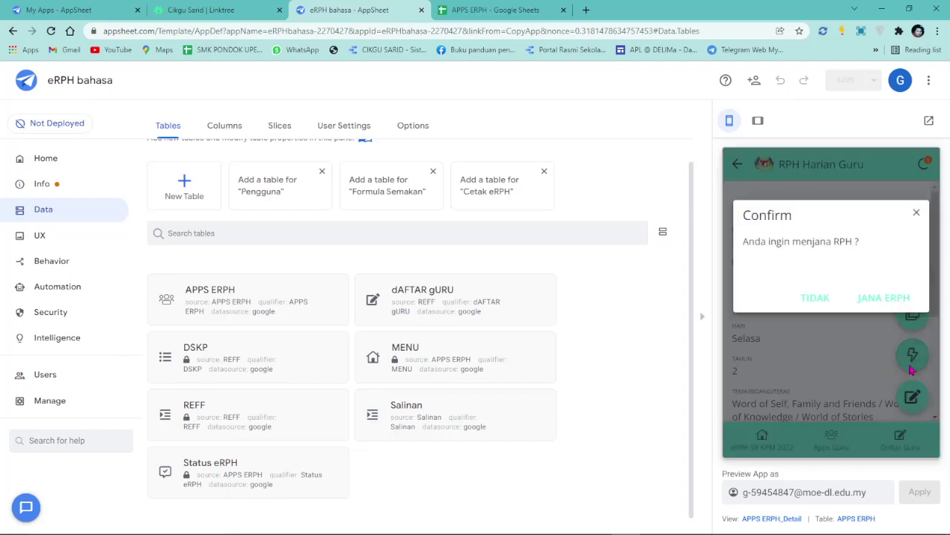
left_click(884, 300)
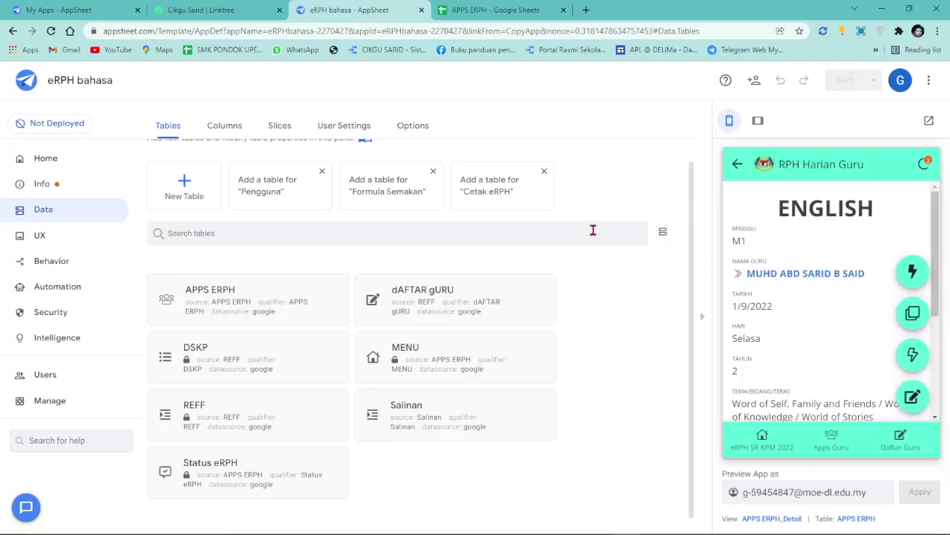
Examine the copied record's row in the APPS ERPH sheet, from HARI and MINGGU across to the Jana ?, File and URL columns.
left_click(502, 16)
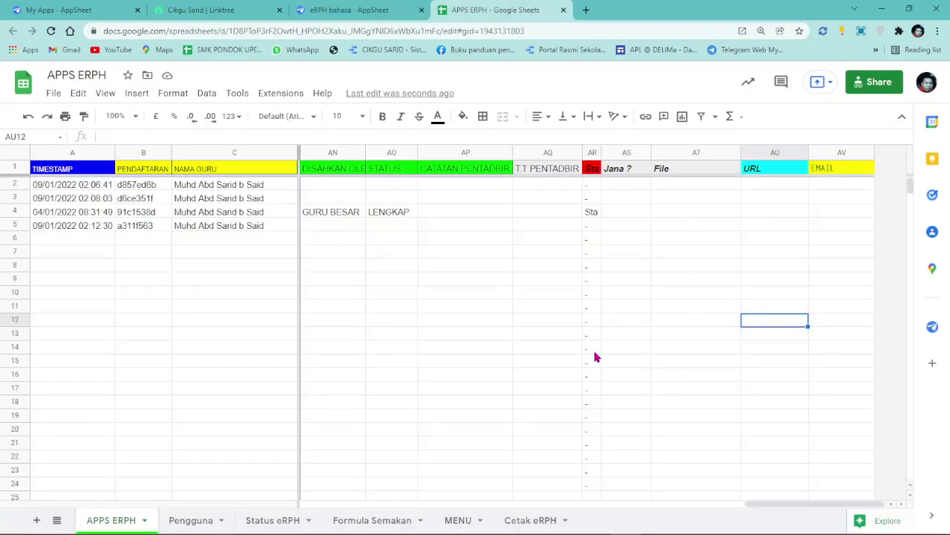
left_click_drag(774, 502, 373, 444)
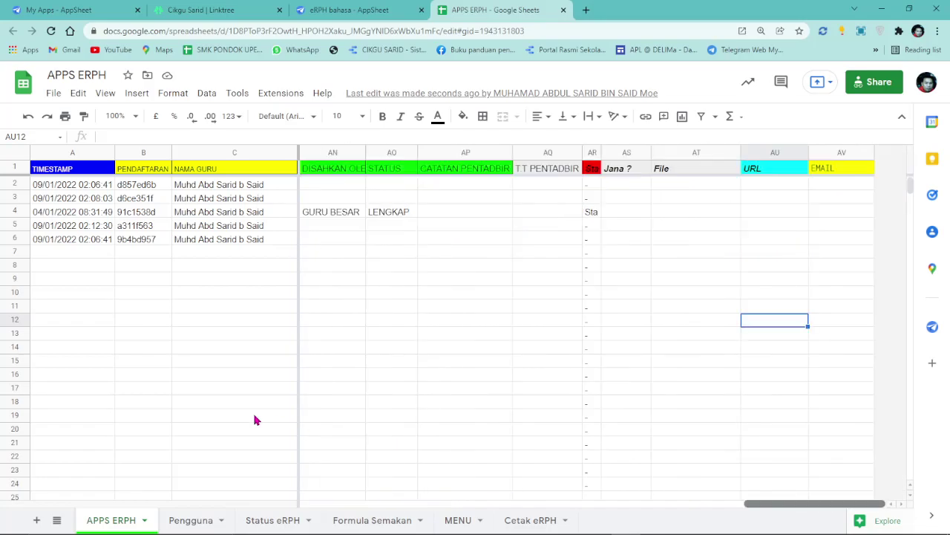
scroll(626, 452, "left", 5)
scroll(740, 468, "right", 5)
scroll(374, 433, "left", 10)
scroll(462, 450, "right", 3)
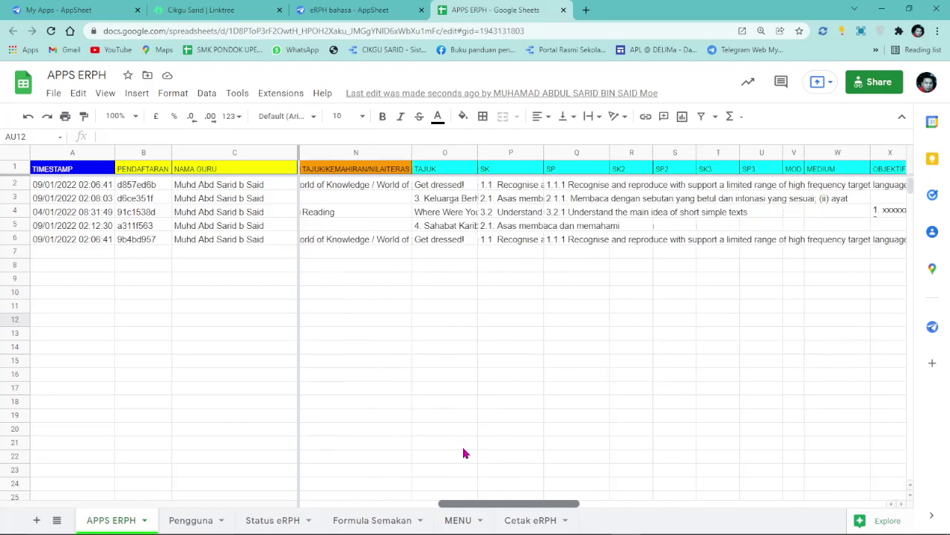
scroll(335, 439, "left", 3)
scroll(336, 430, "right", 8)
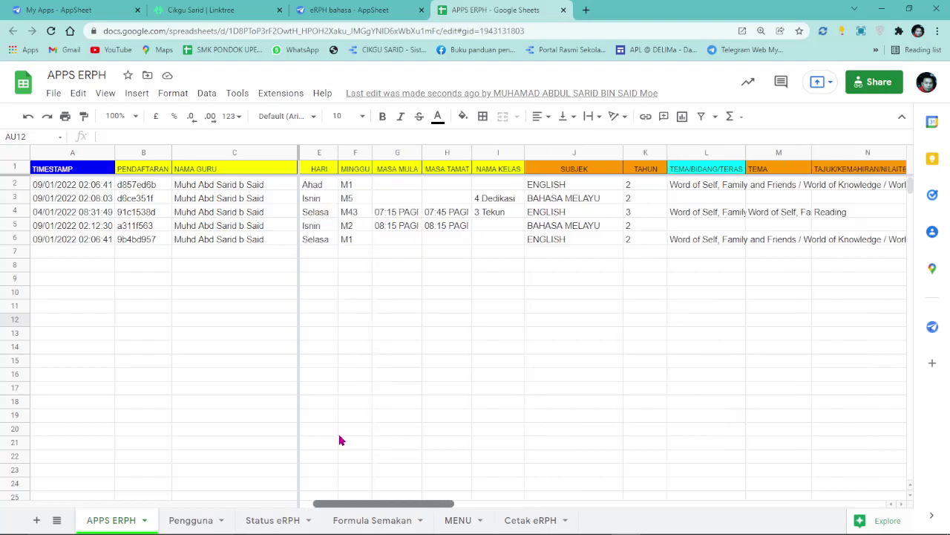
scroll(509, 473, "right", 12)
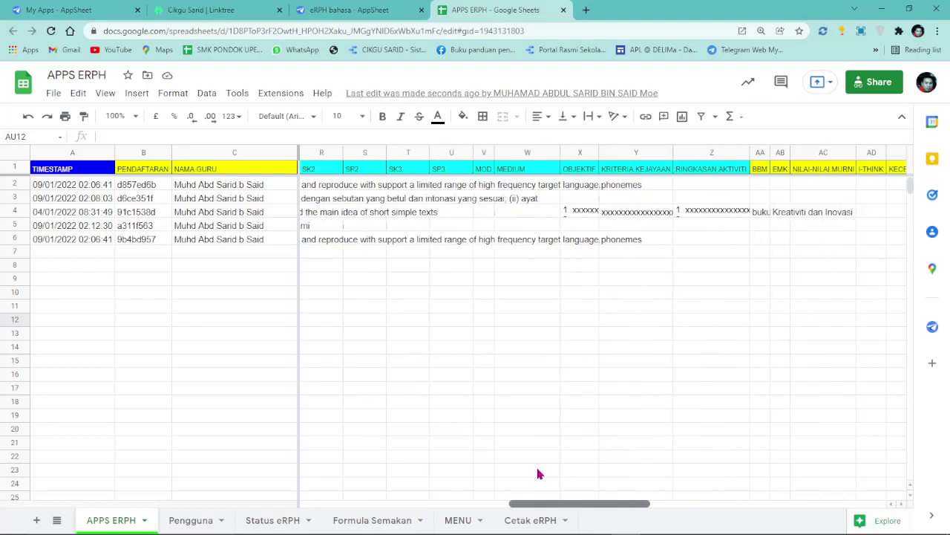
scroll(750, 473, "right", 4)
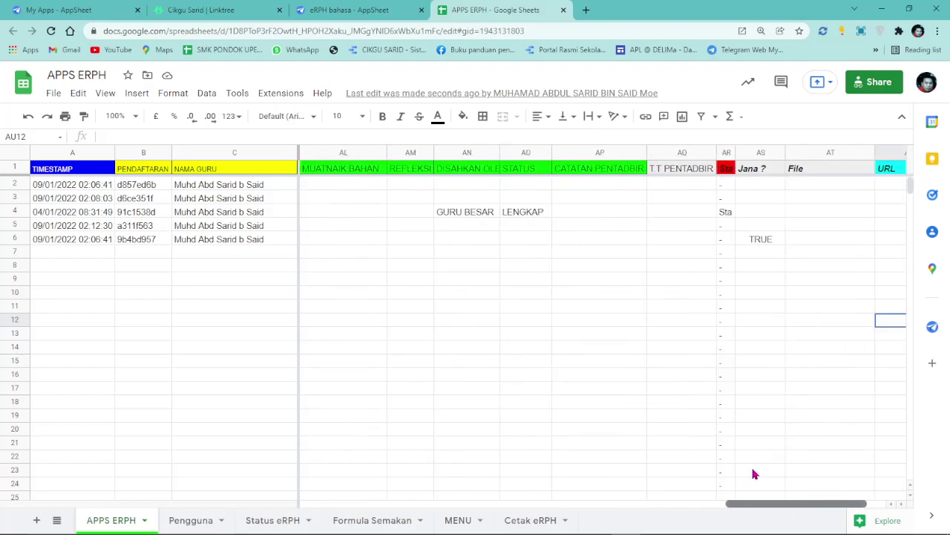
scroll(750, 471, "left", 12)
scroll(401, 426, "right", 15)
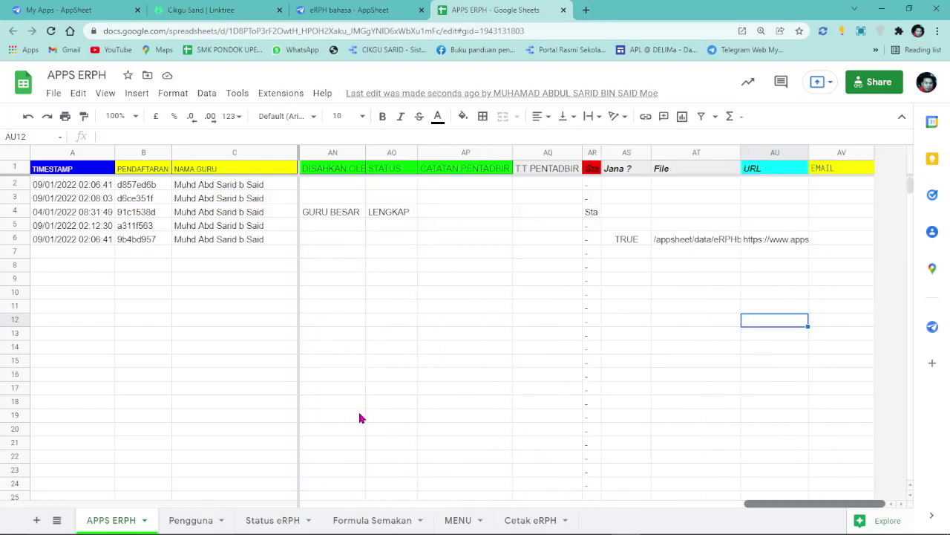
Open the full PDF address stored in cell AU6 in a browser page and return to the sheet.
left_click(785, 241)
left_click_drag(861, 137, 84, 125)
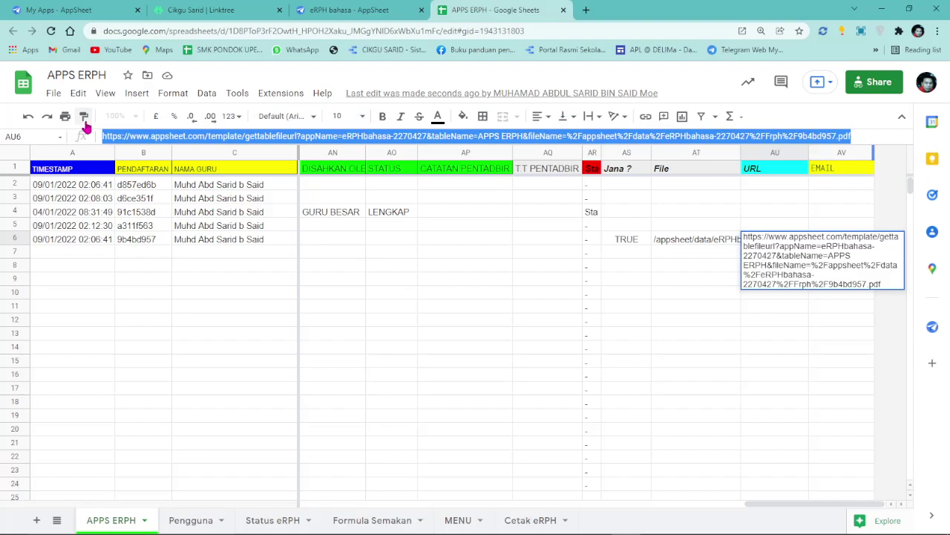
right_click(169, 146)
left_click(261, 248)
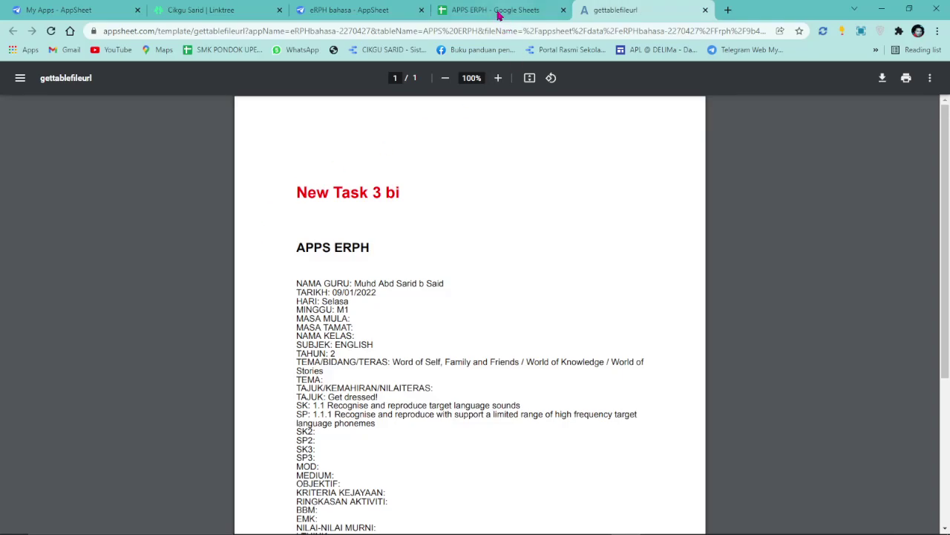
left_click(499, 15)
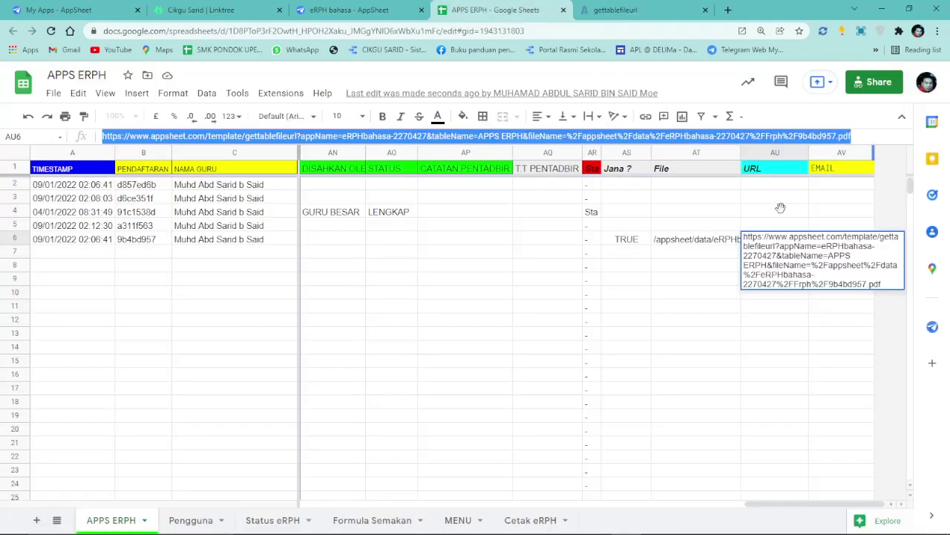
Inspect the AU6 link again, reopen its PDF in another browser page, and return to the sheet.
left_click(683, 390)
left_click_drag(766, 504, 800, 382)
left_click(778, 247)
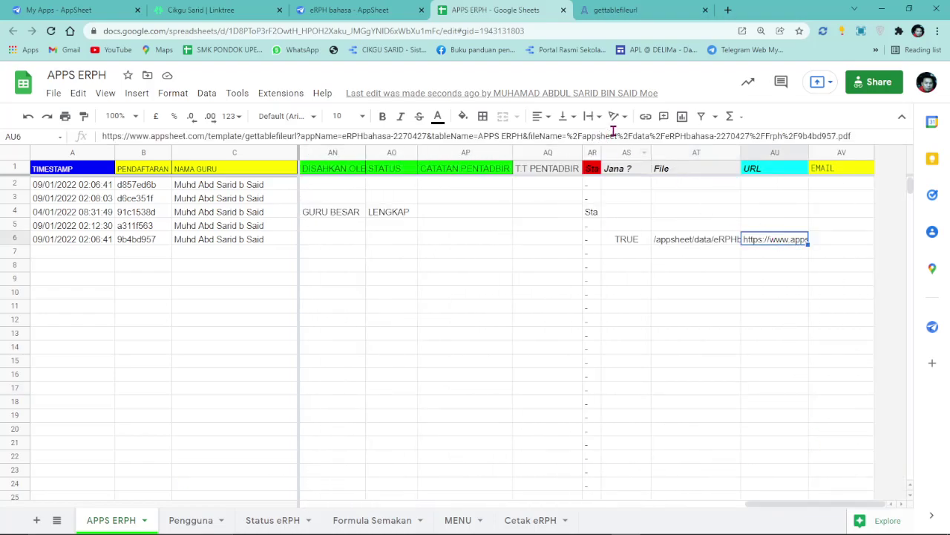
left_click_drag(852, 136, 309, 173)
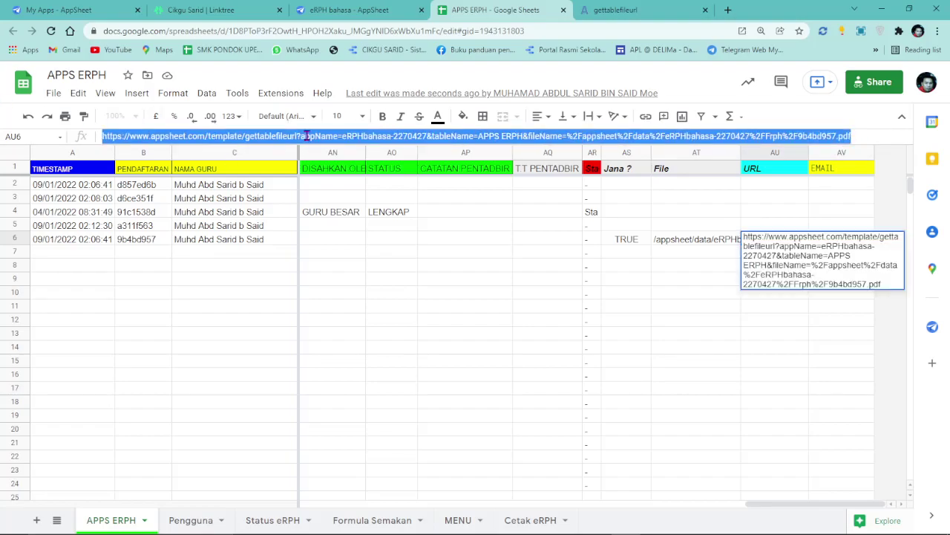
right_click(307, 136)
left_click(428, 245)
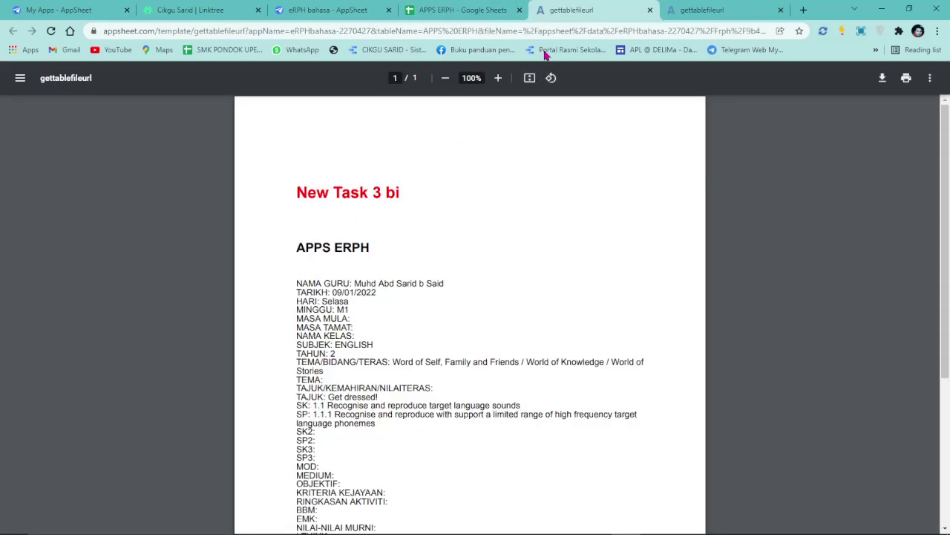
left_click(466, 9)
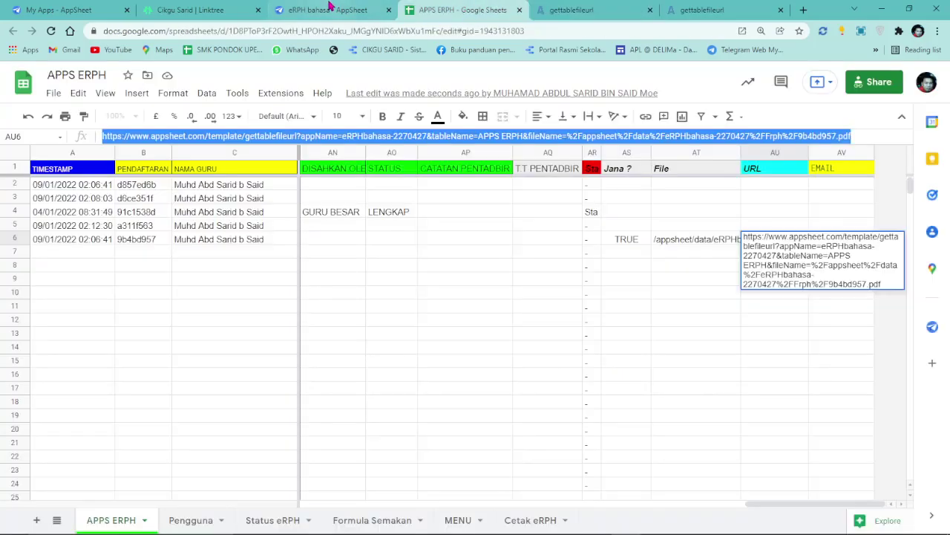
Switch to the eRPH bahasa app editor, show the Apps Guru list in the preview, and open the app's Behavior actions.
left_click(328, 10)
left_click(832, 443)
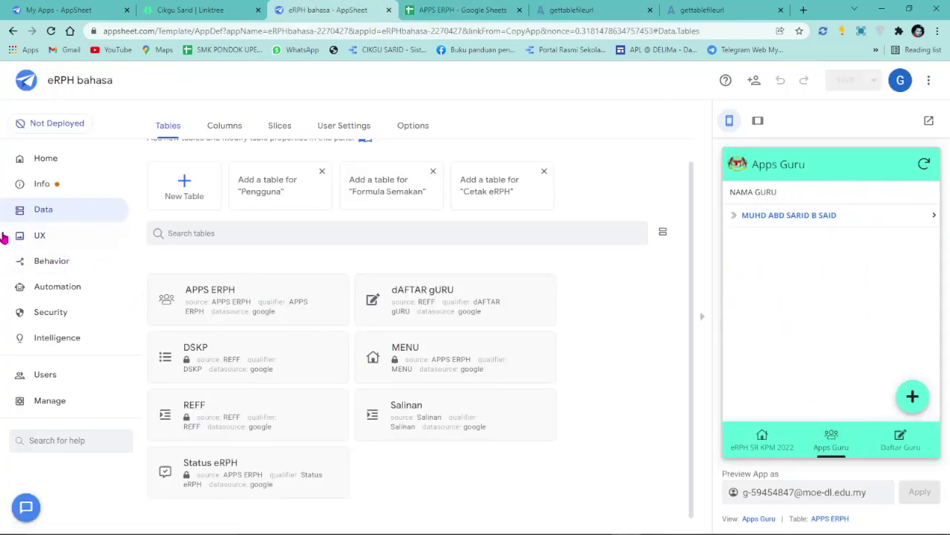
left_click(88, 268)
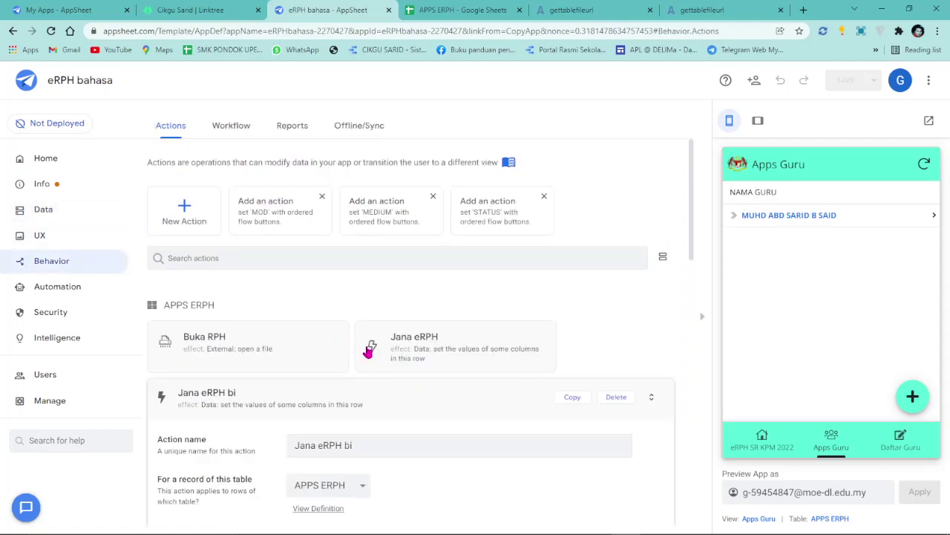
Inspect the settings of the Buka RPH and Jana eRPH actions on the APPS ERPH table.
left_click(248, 347)
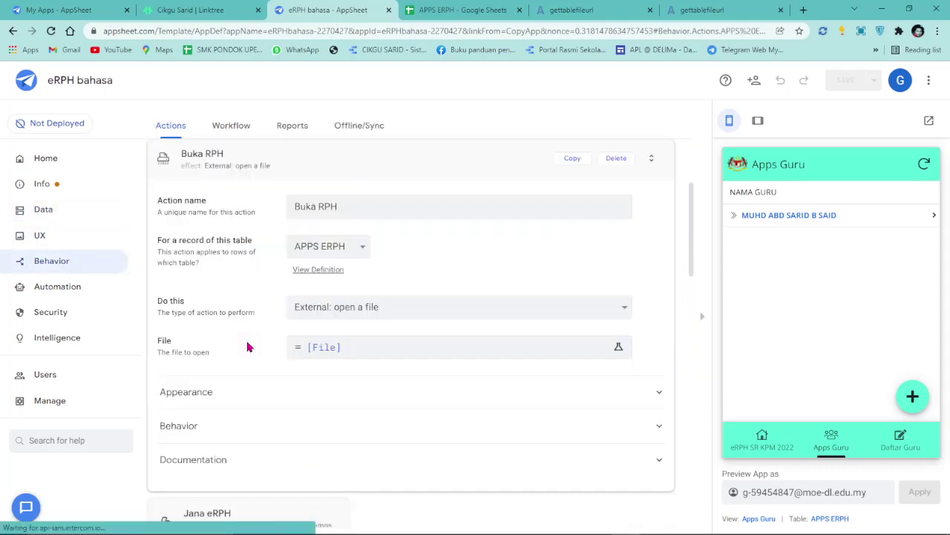
scroll(279, 386, "down", 3)
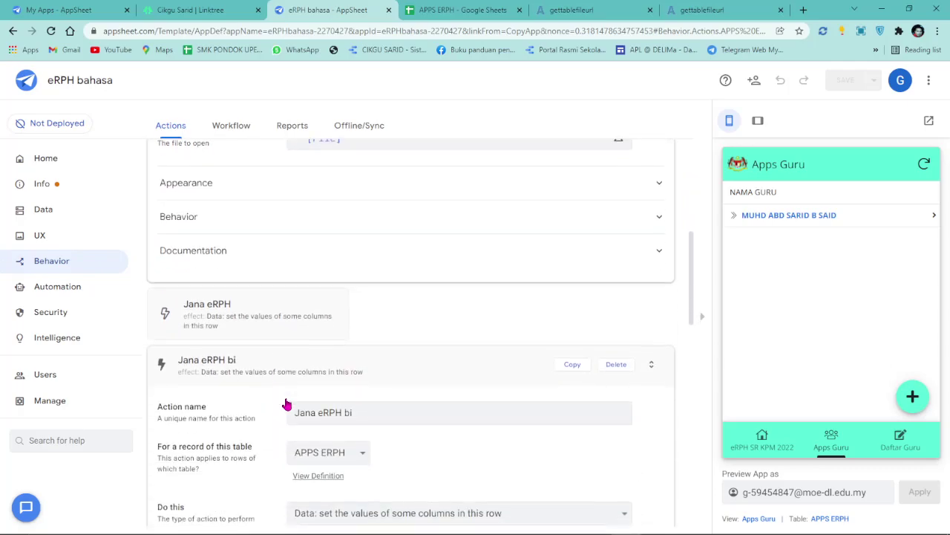
left_click(248, 288)
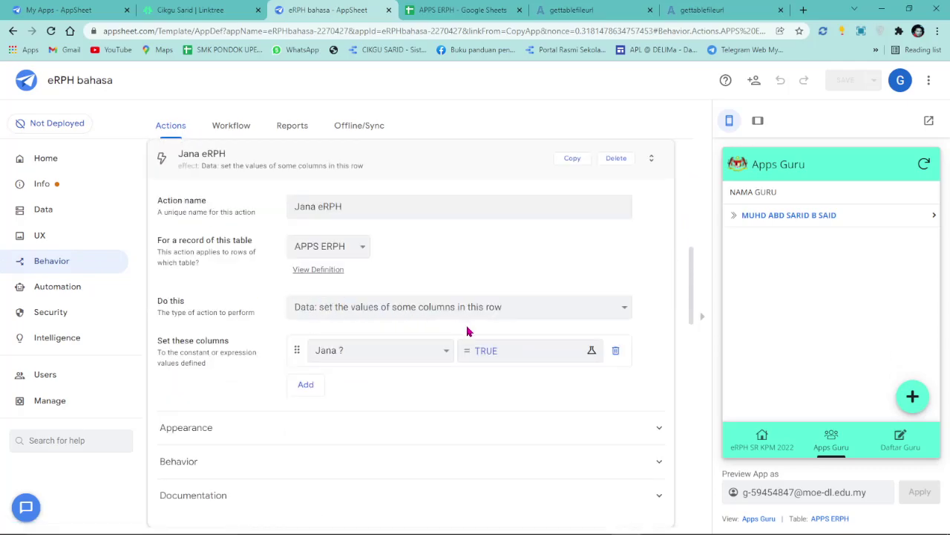
scroll(369, 357, "down", 3)
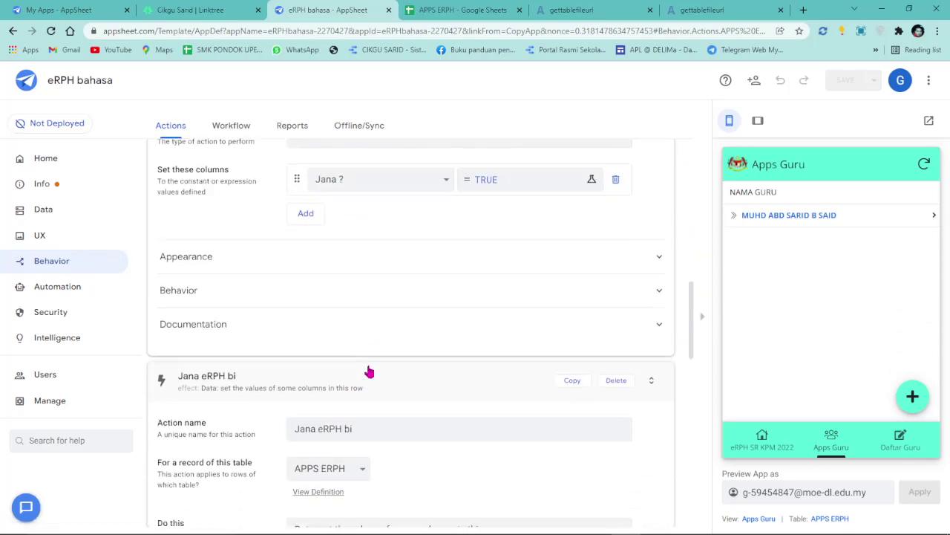
Delete the Jana eRPH bi action from the APPS ERPH table and save the app.
scroll(375, 371, "down", 2)
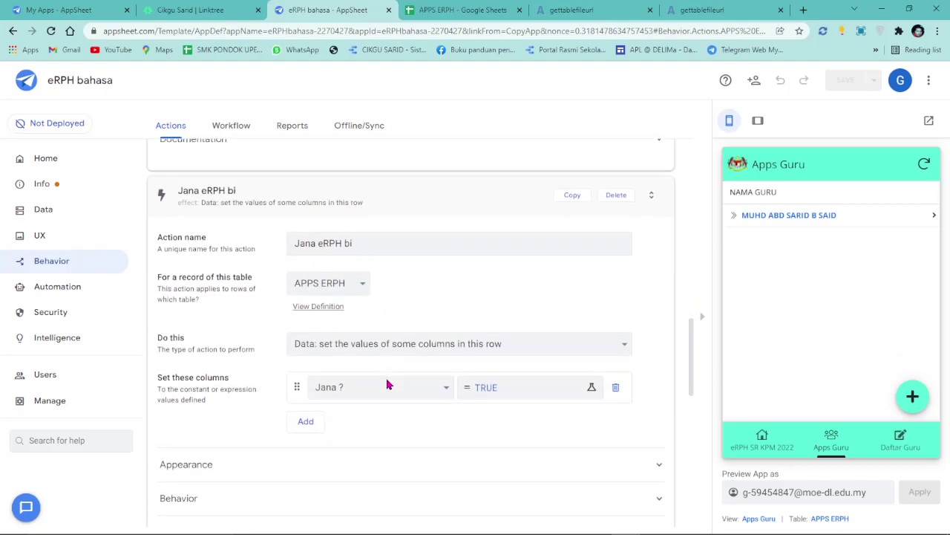
scroll(445, 342, "up", 1)
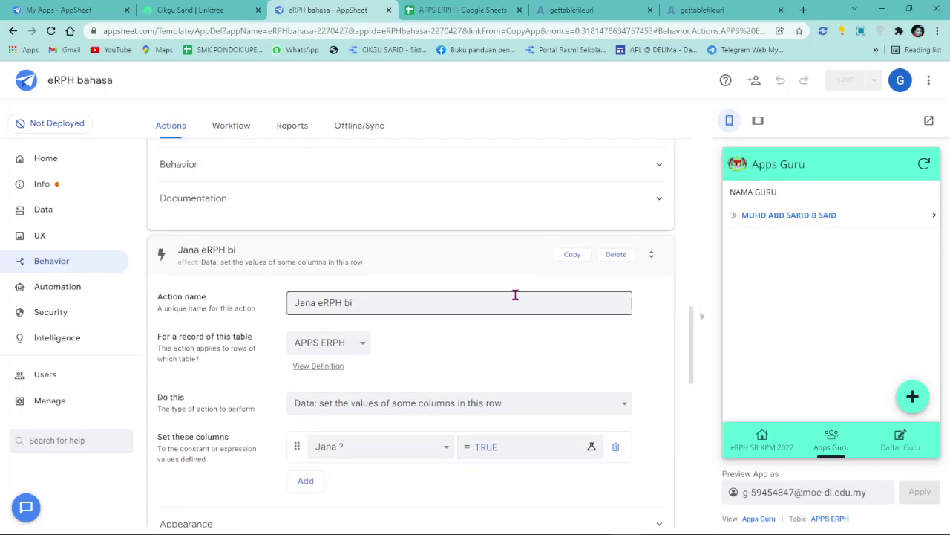
left_click(617, 255)
left_click(845, 79)
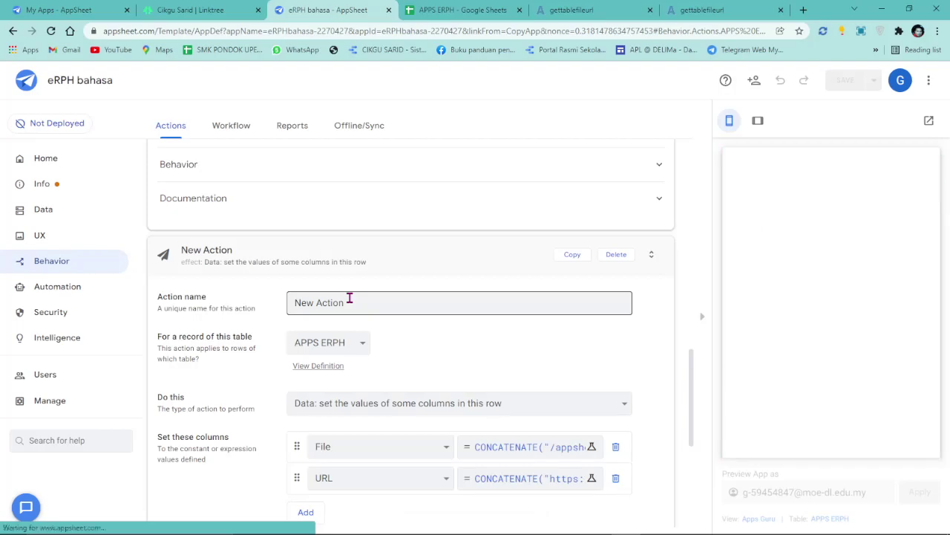
Review the URL column expression in New Action, accept it as it stands, and save the app.
left_click(532, 478)
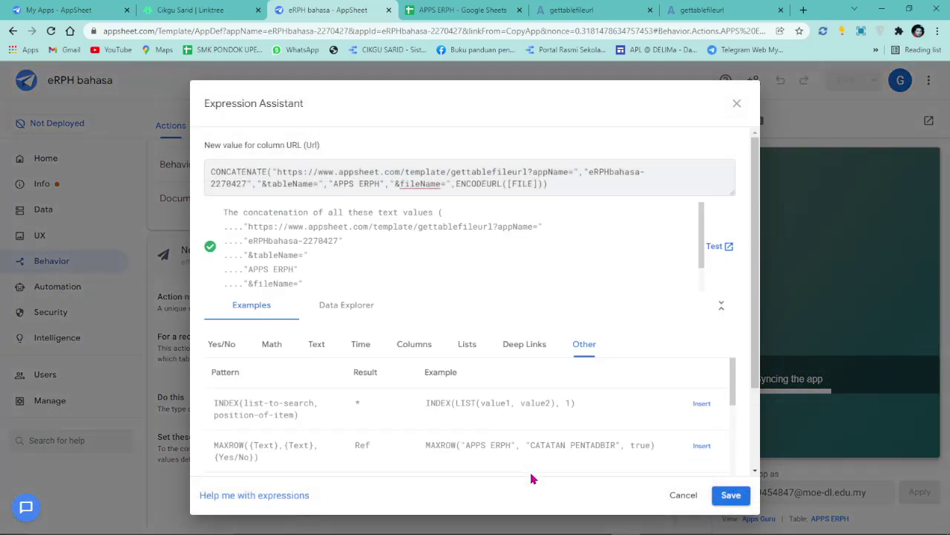
left_click(730, 495)
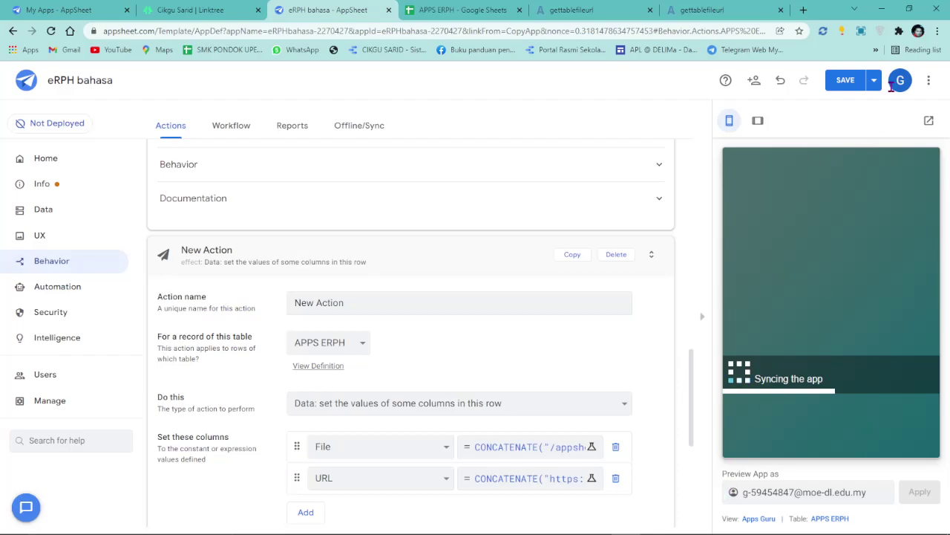
left_click(845, 81)
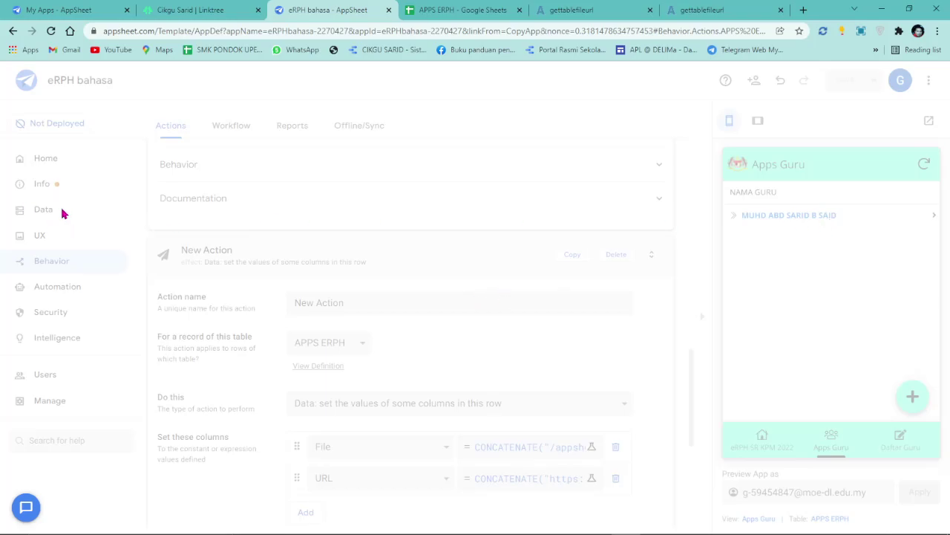
Delete the Sarid bot bi automation bot and save the app.
left_click(49, 290)
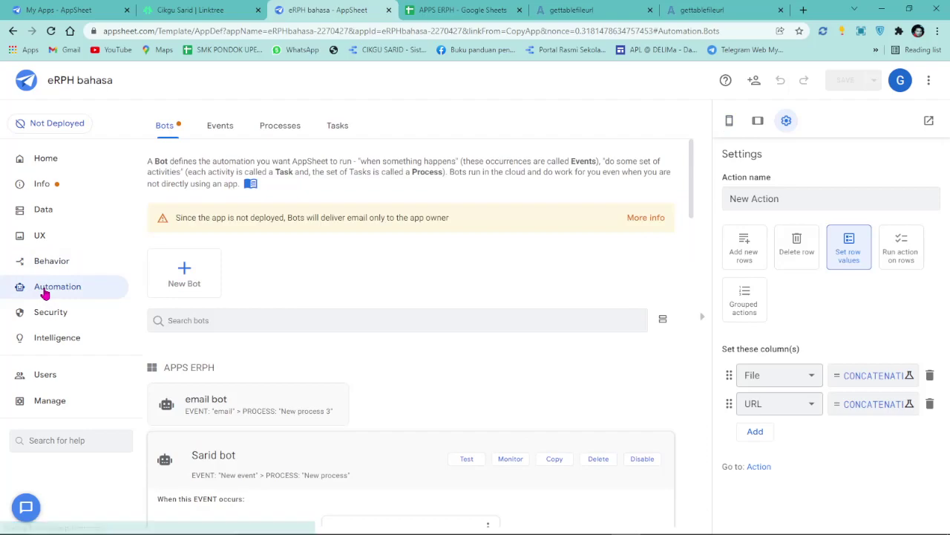
scroll(447, 380, "down", 1)
scroll(447, 380, "down", 10)
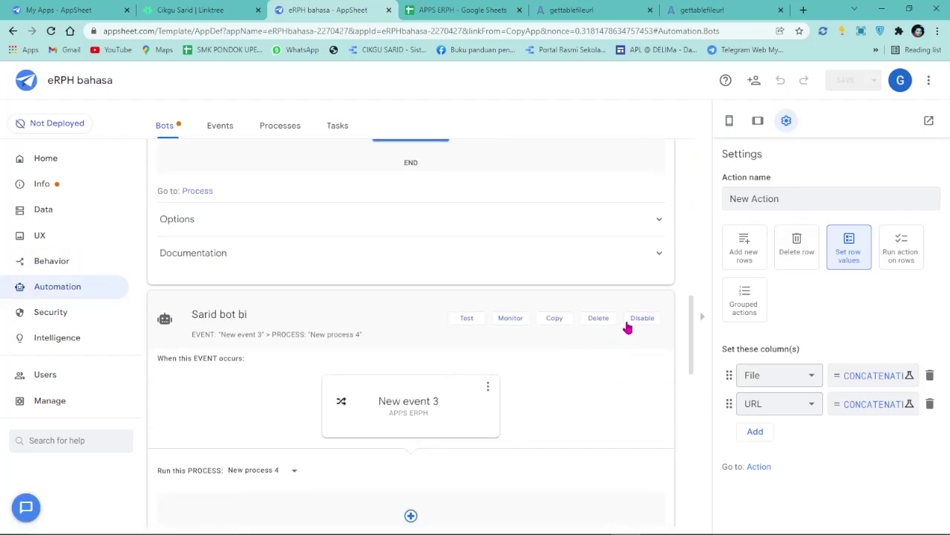
left_click(598, 319)
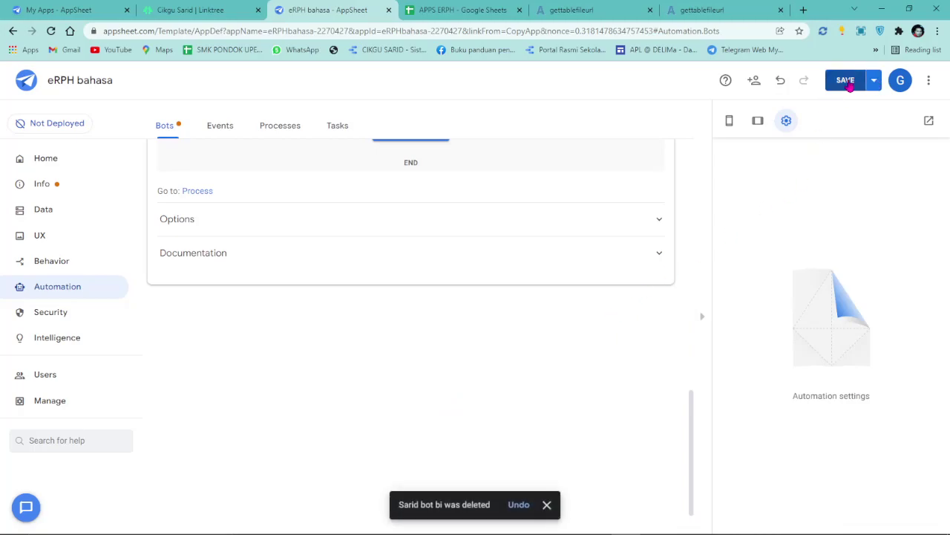
left_click(846, 81)
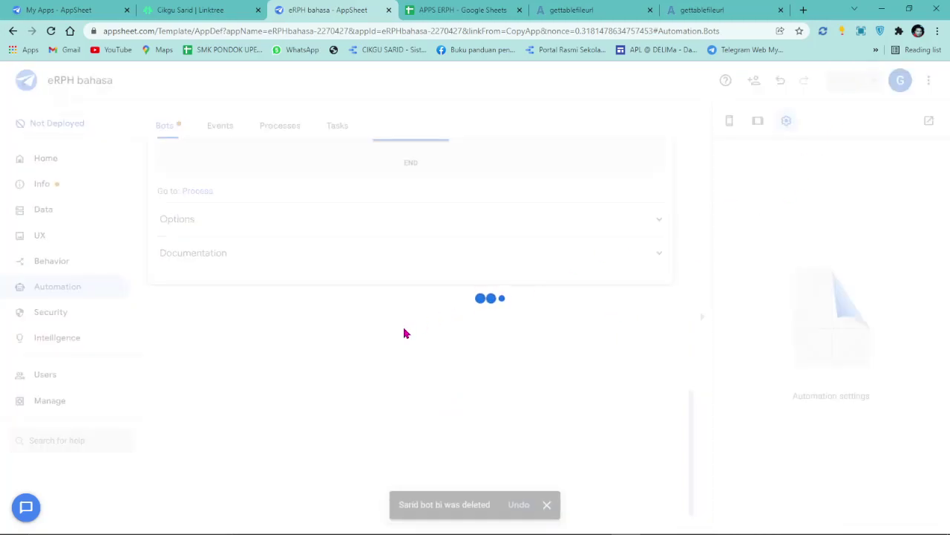
Close both open PDF pages and return to the remaining bot in the eRPH bahasa editor.
left_click(590, 11)
left_click(651, 12)
left_click(651, 12)
left_click(349, 10)
scroll(436, 238, "up", 3)
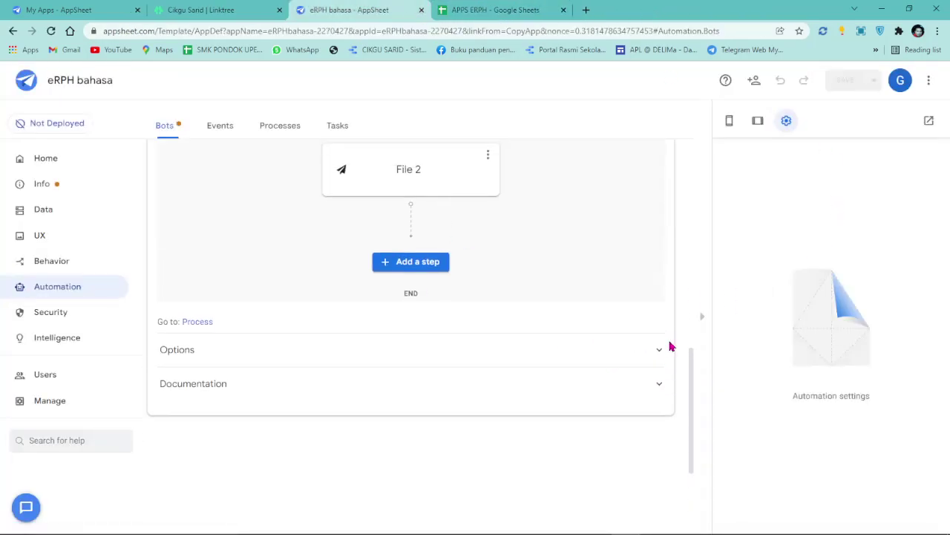
Show the app's UX views and open the teacher's ENGLISH record for week M43 in the preview.
left_click(60, 236)
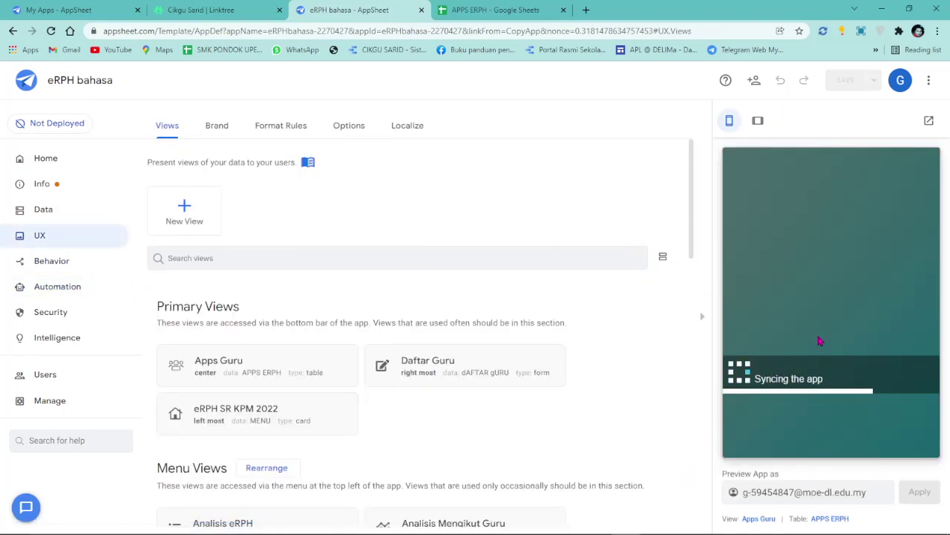
left_click(839, 432)
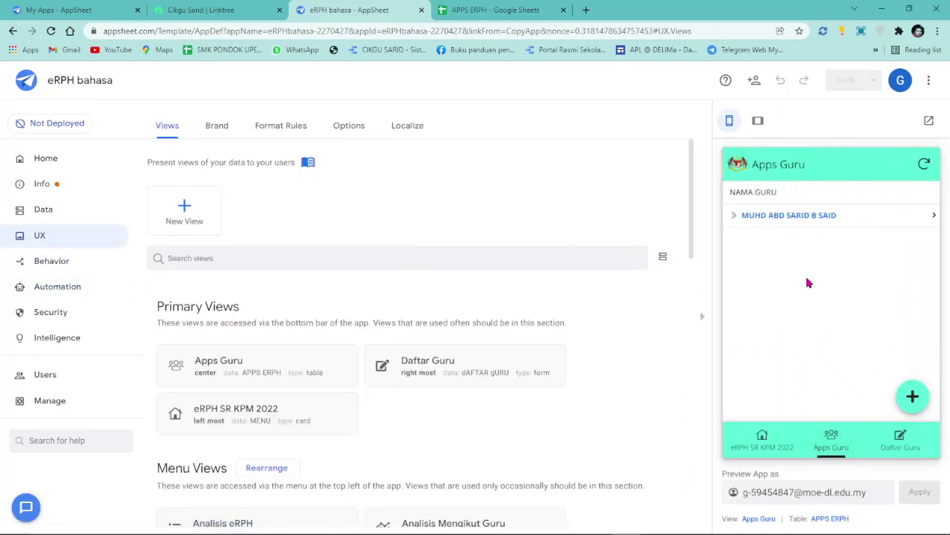
left_click(807, 228)
left_click(782, 311)
left_click(785, 217)
left_click(823, 240)
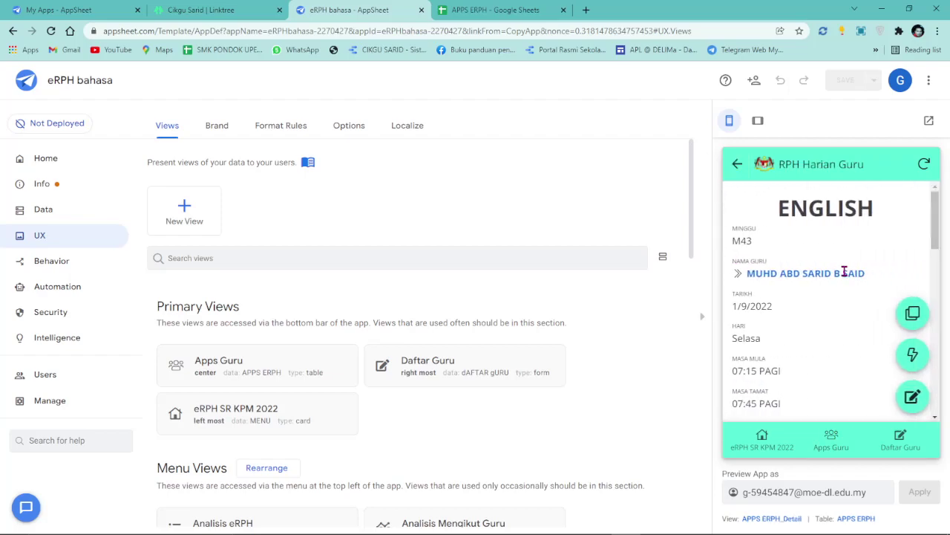
Copy the M43 ENGLISH record with Salin RPH, set HARI to Ahad and MINGGU to M54, and save it.
left_click(909, 324)
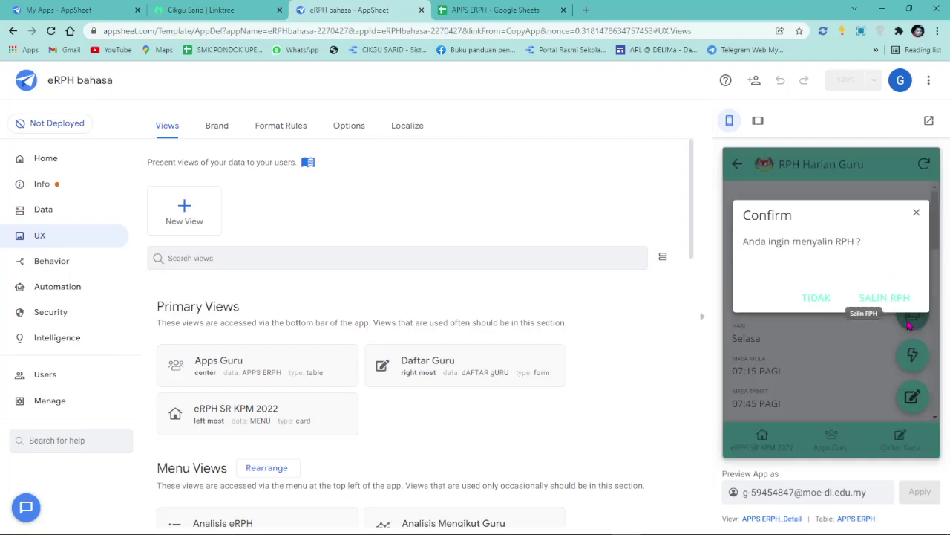
left_click(898, 299)
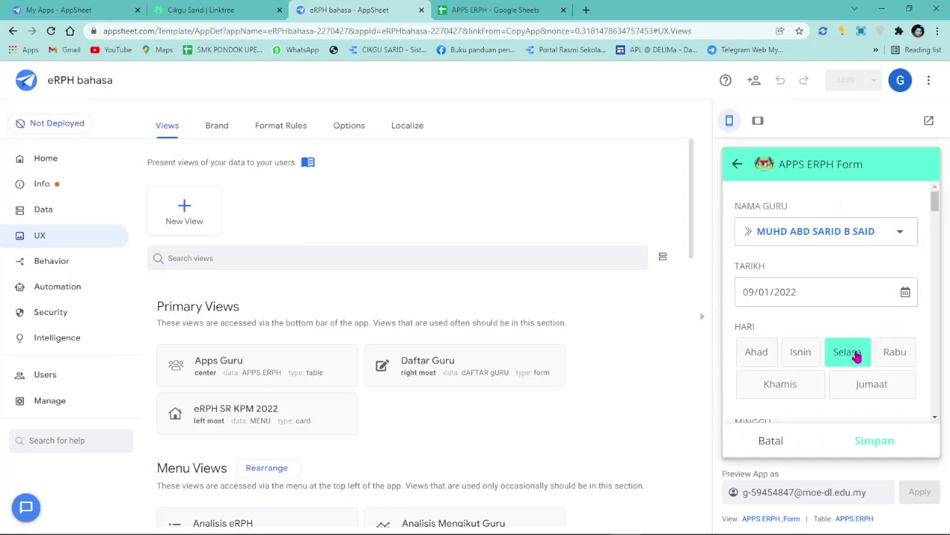
left_click(756, 354)
scroll(832, 324, "down", 2)
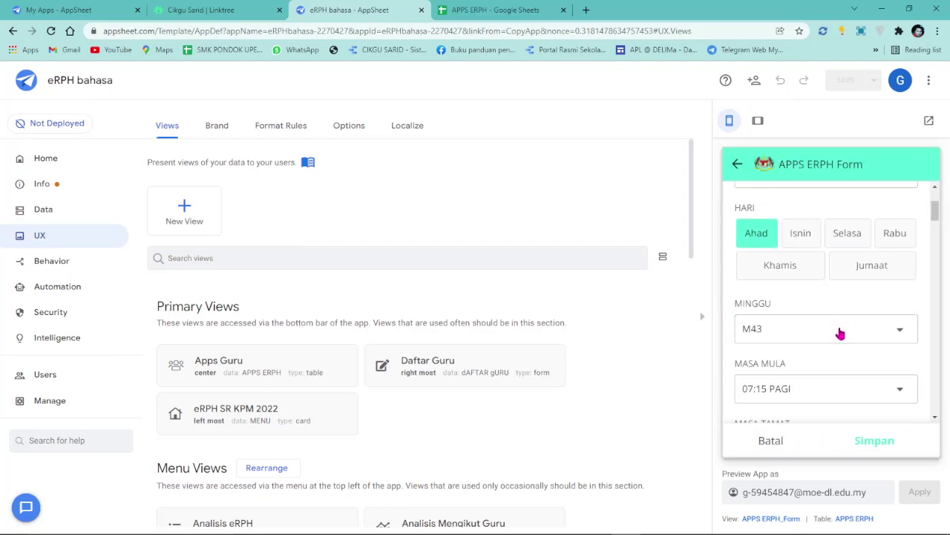
left_click(839, 330)
scroll(817, 356, "down", 10)
scroll(800, 387, "down", 5)
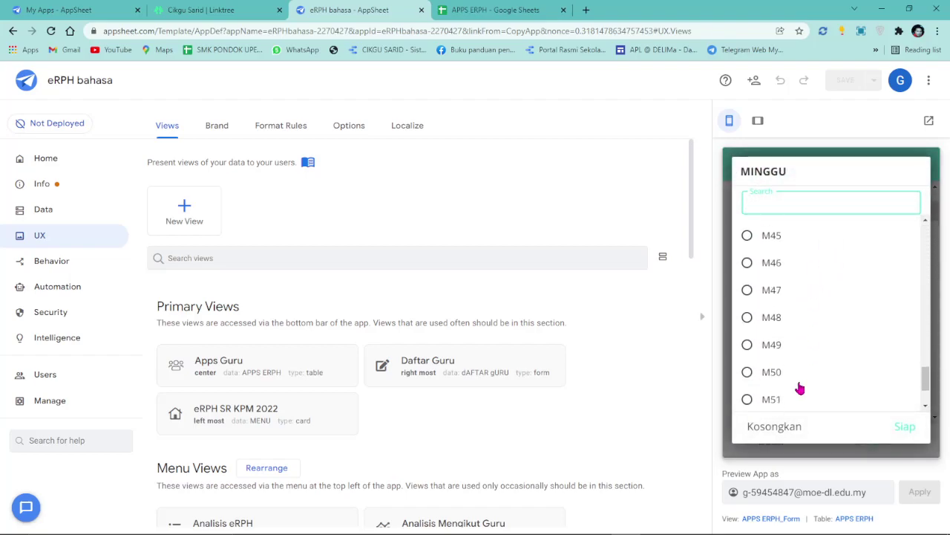
left_click(798, 394)
left_click(875, 442)
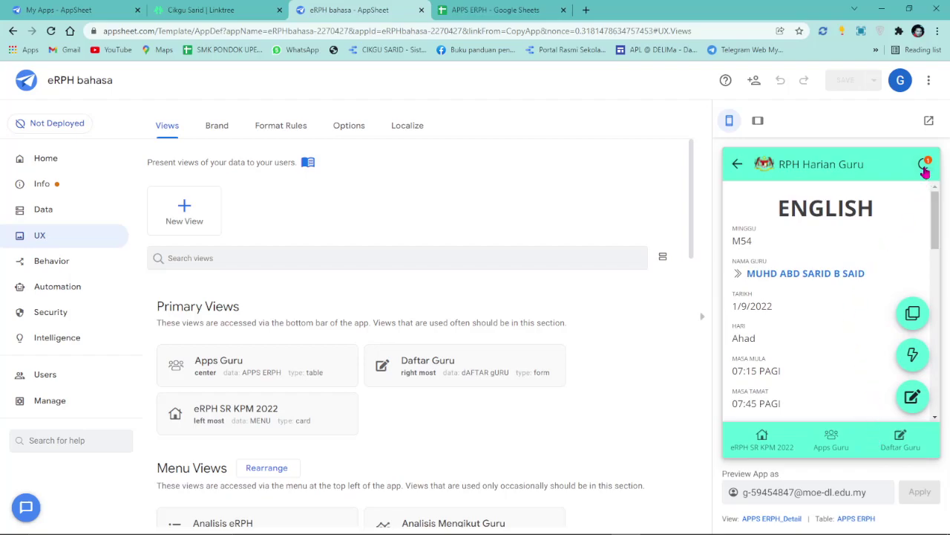
Check the copied record's row in the APPS ERPH sheet across to the Jana ?, File and URL columns.
left_click(497, 11)
left_click(691, 368)
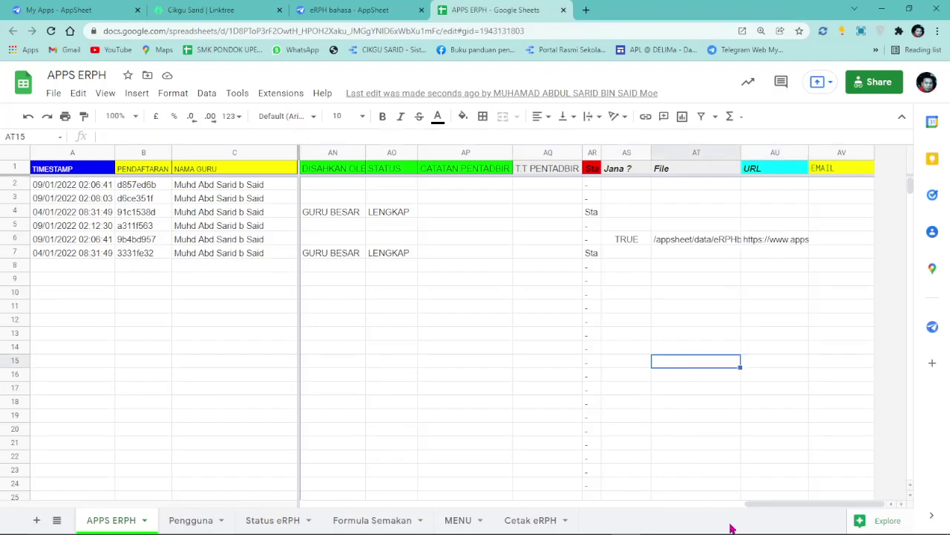
left_click_drag(774, 505, 811, 501)
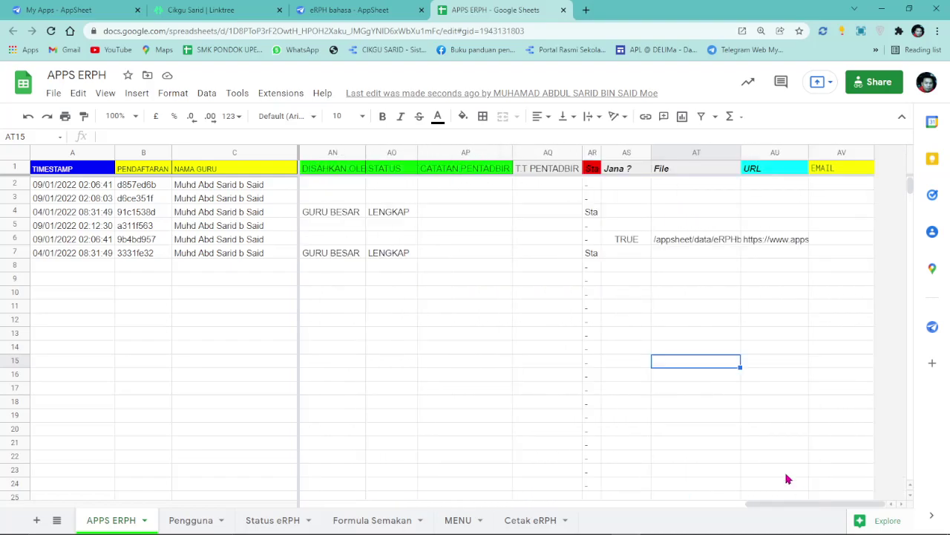
Run Jana eRPH on the copied M54 record and check the URL column in the APPS ERPH sheet.
left_click(349, 10)
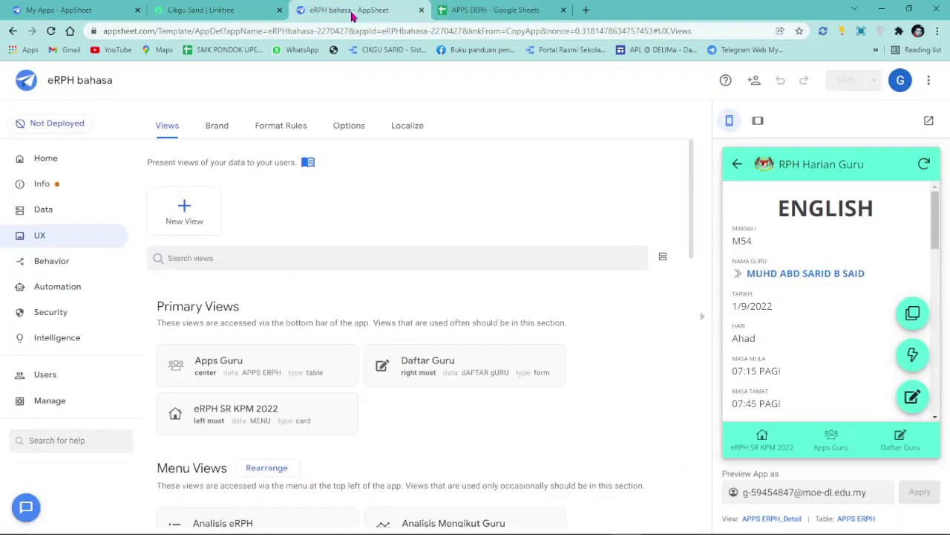
left_click(912, 356)
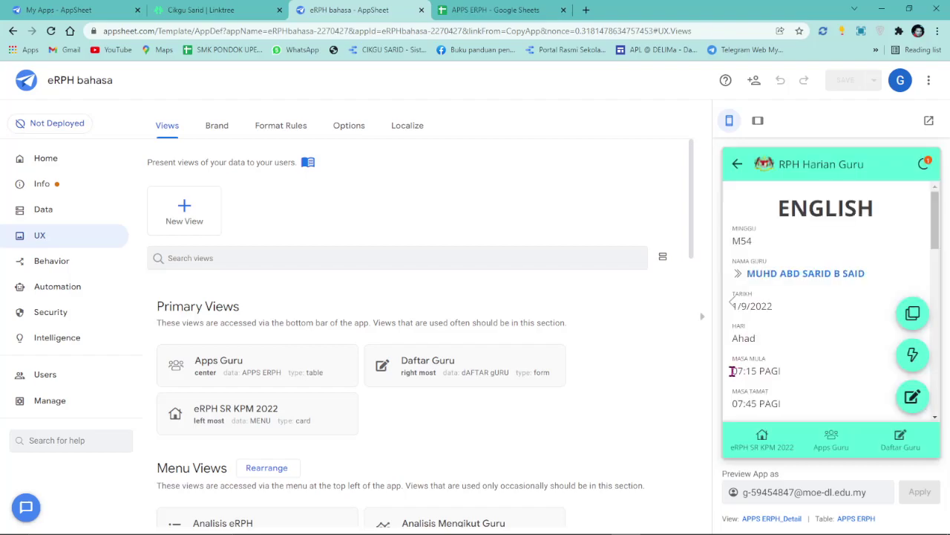
left_click(514, 10)
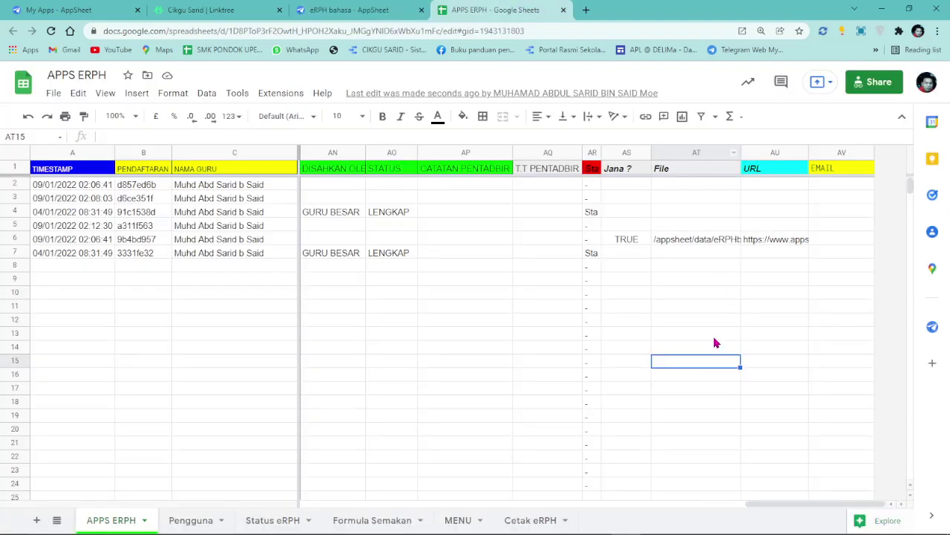
left_click(787, 245)
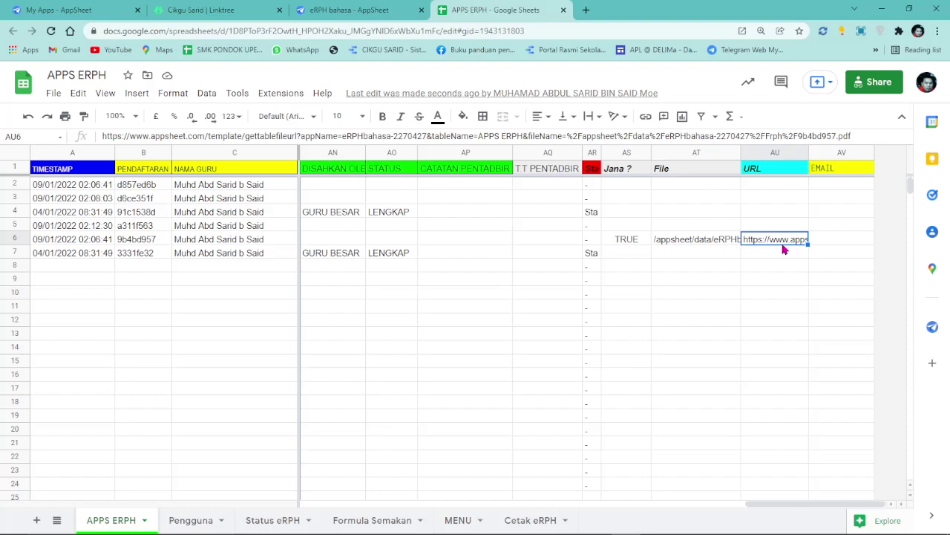
Sync the previewed app and return to the APPS ERPH sheet.
left_click(348, 9)
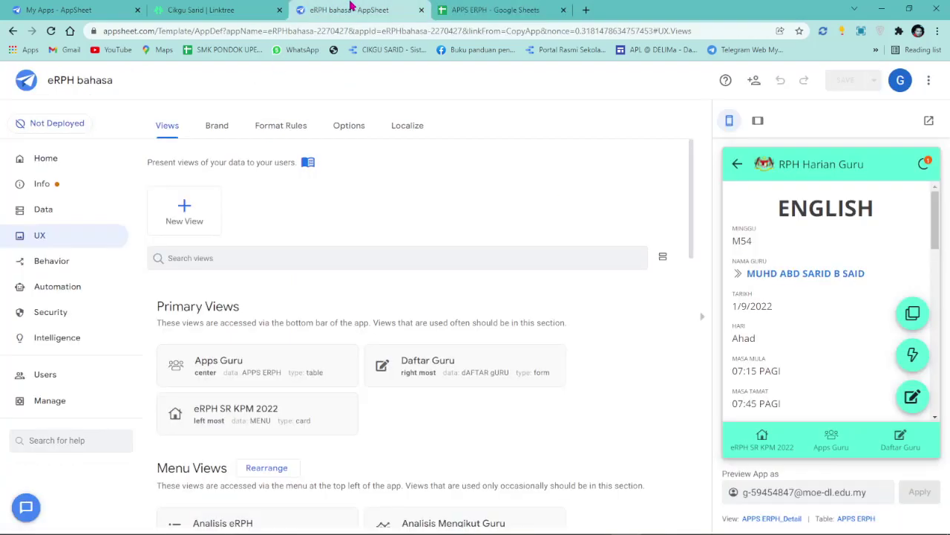
left_click(926, 168)
left_click(483, 10)
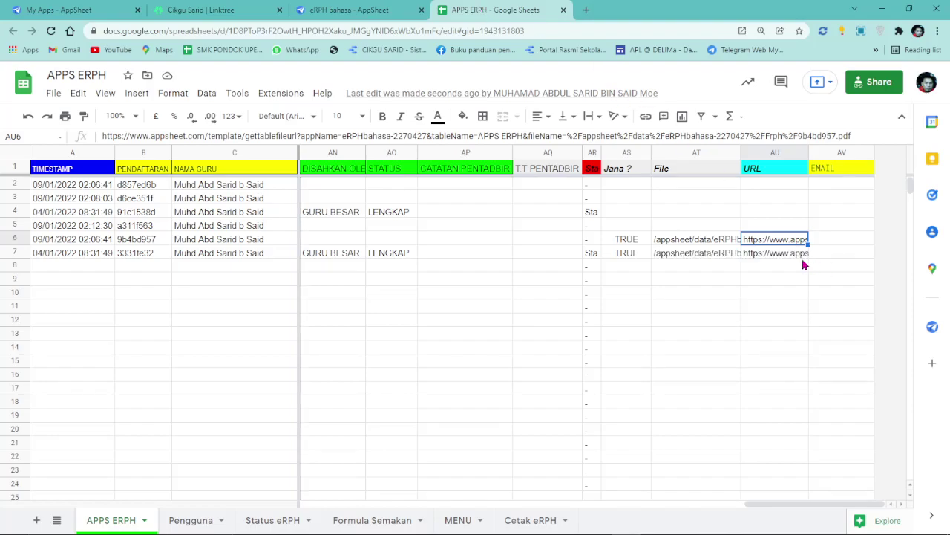
Open the full PDF address stored in cell AU7 in a browser page and read through the document.
left_click(793, 254)
left_click_drag(851, 136, 71, 142)
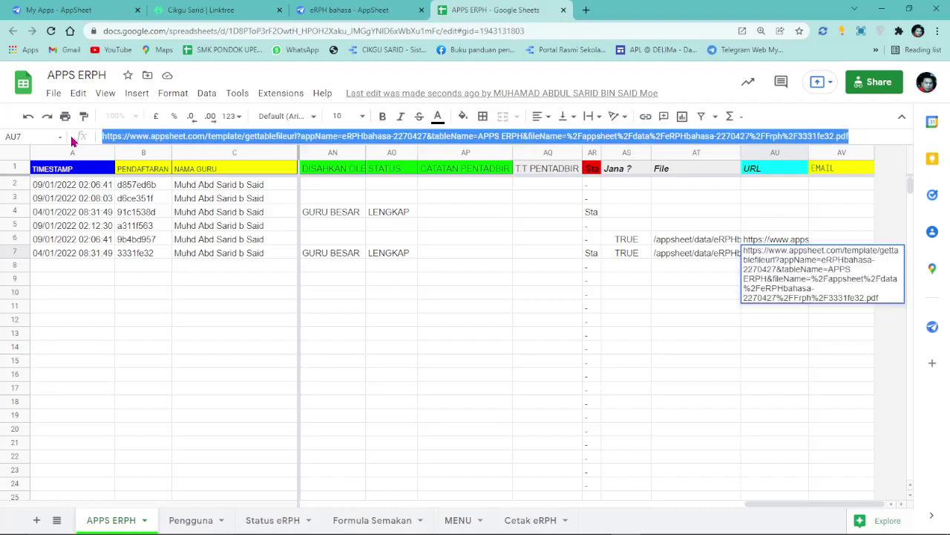
right_click(130, 135)
left_click(328, 240)
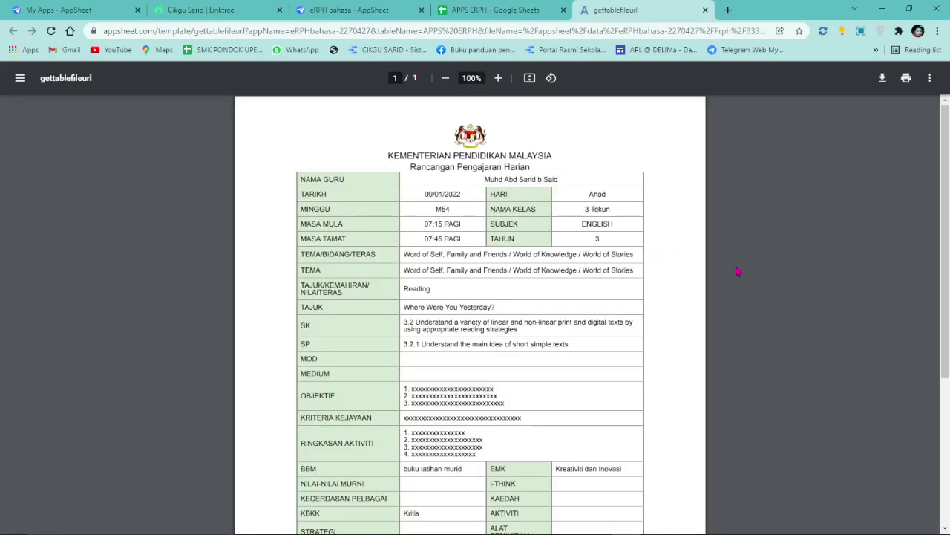
scroll(718, 390, "down", 2)
scroll(718, 392, "up", 2)
Return to the APPS ERPH sheet and open the full PDF address in cell AU6 for comparison.
left_click(496, 10)
left_click(709, 362)
left_click(770, 255)
left_click(767, 241)
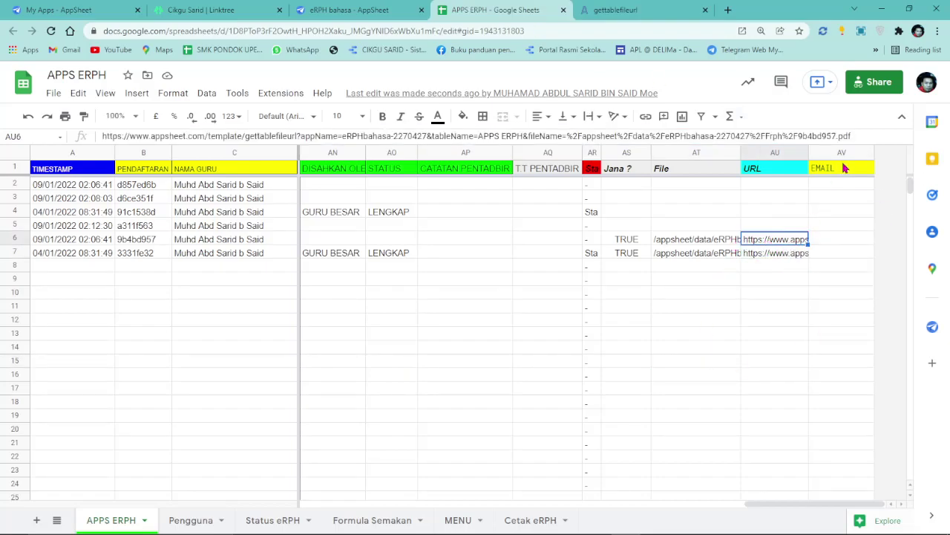
left_click_drag(835, 135, 109, 134)
right_click(150, 139)
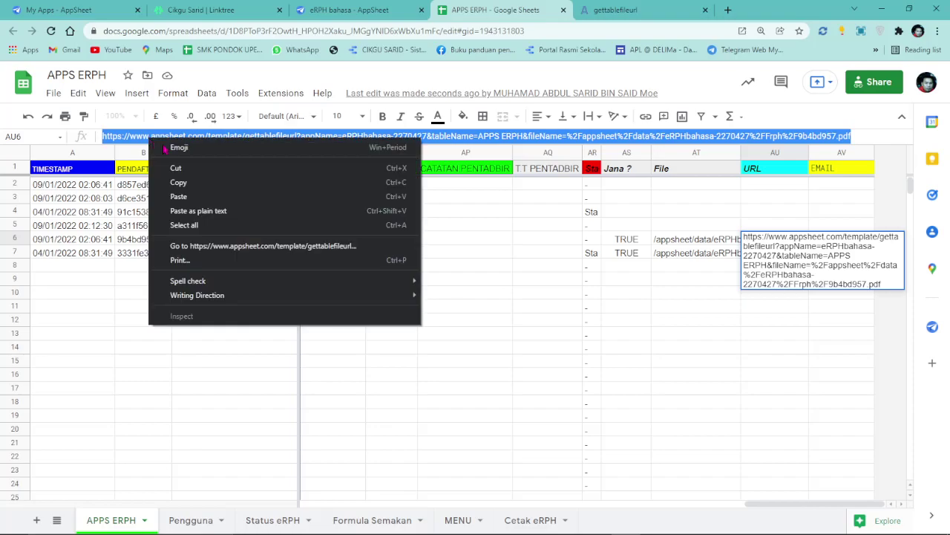
left_click(342, 245)
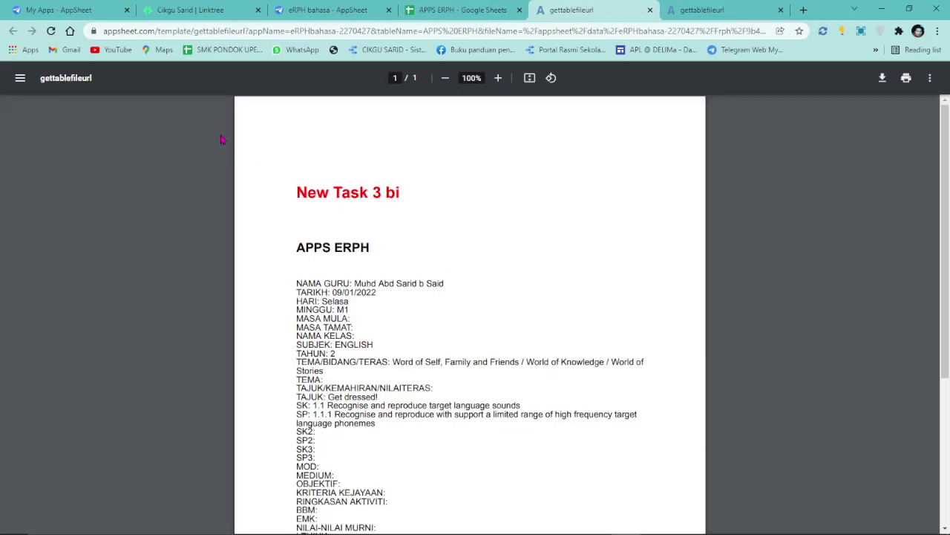
Switch to the eRPH bahasa editor and open the teacher's ENGLISH record for week M1 in the preview.
left_click(319, 9)
left_click(830, 438)
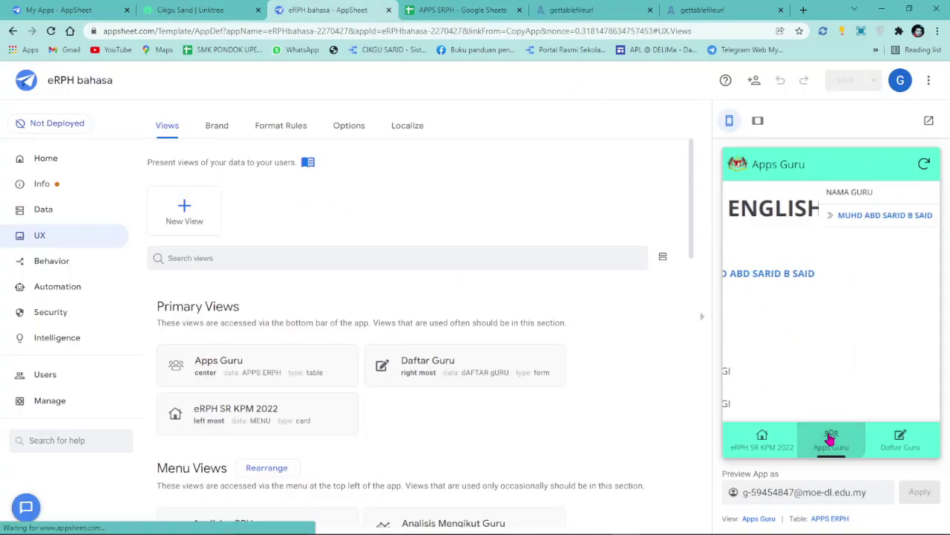
left_click(823, 221)
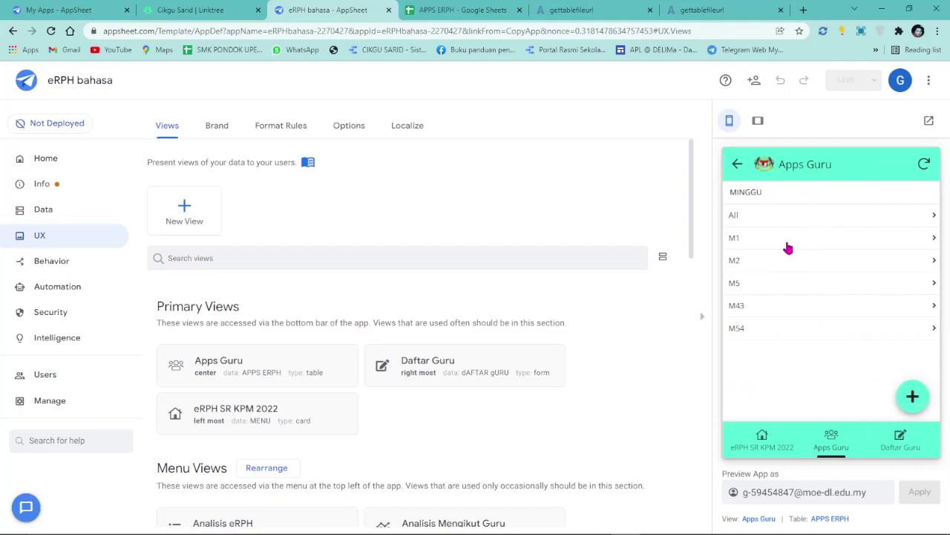
left_click(788, 242)
left_click(788, 242)
left_click(822, 243)
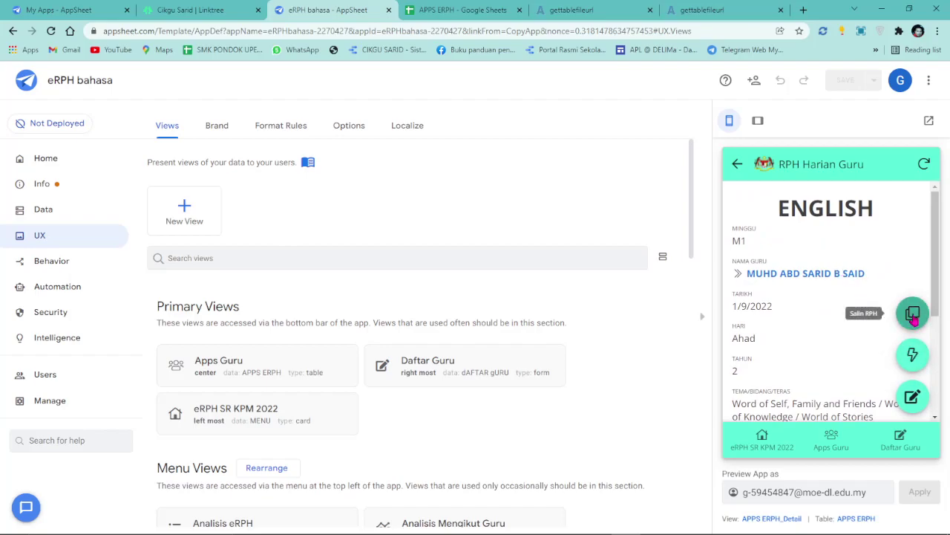
In the Apps Guru list, show the teacher's records for all weeks and view the M1 Selasa English lesson plan's PDF.
left_click(838, 440)
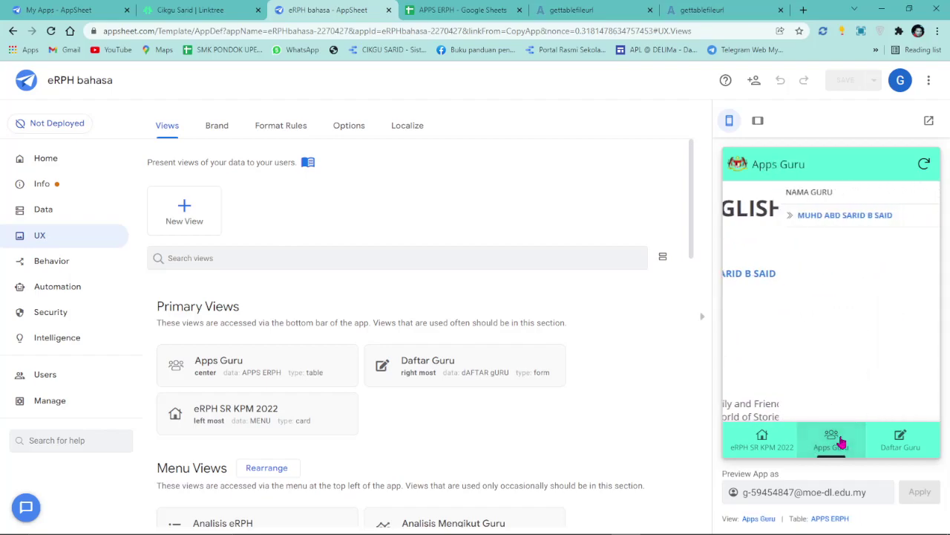
left_click(820, 217)
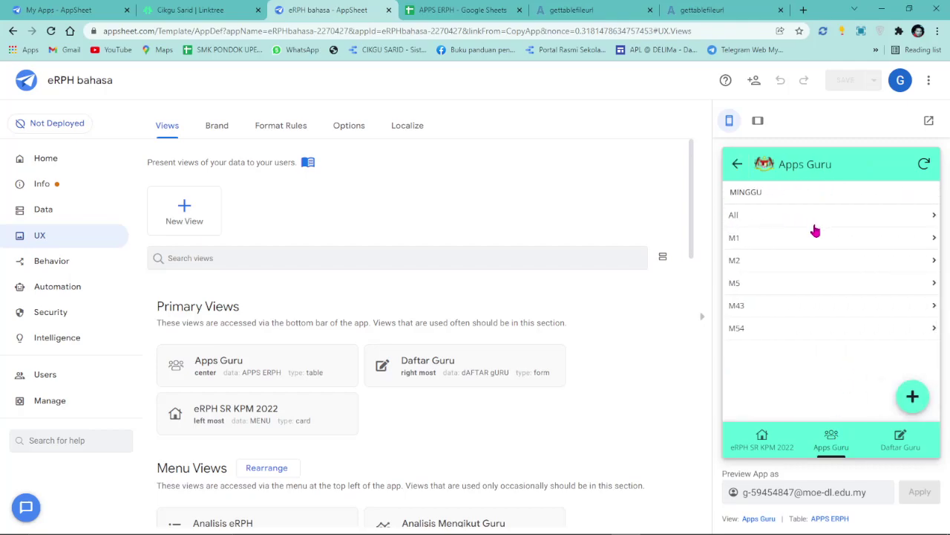
left_click(779, 219)
left_click(780, 219)
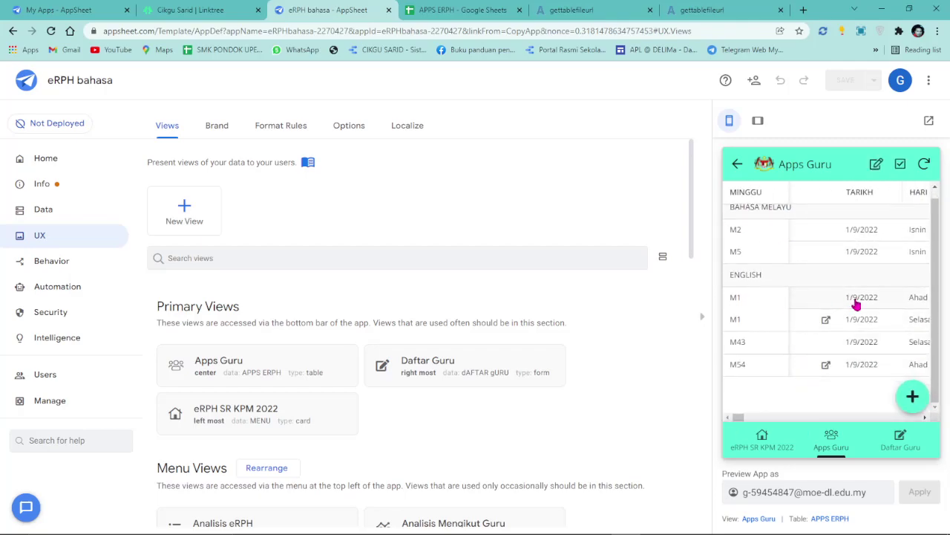
left_click(826, 320)
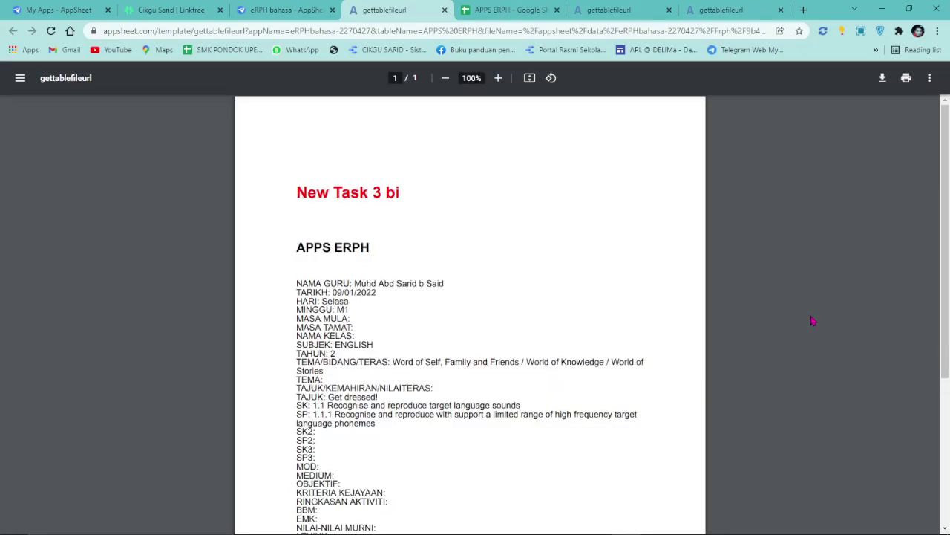
left_click(297, 11)
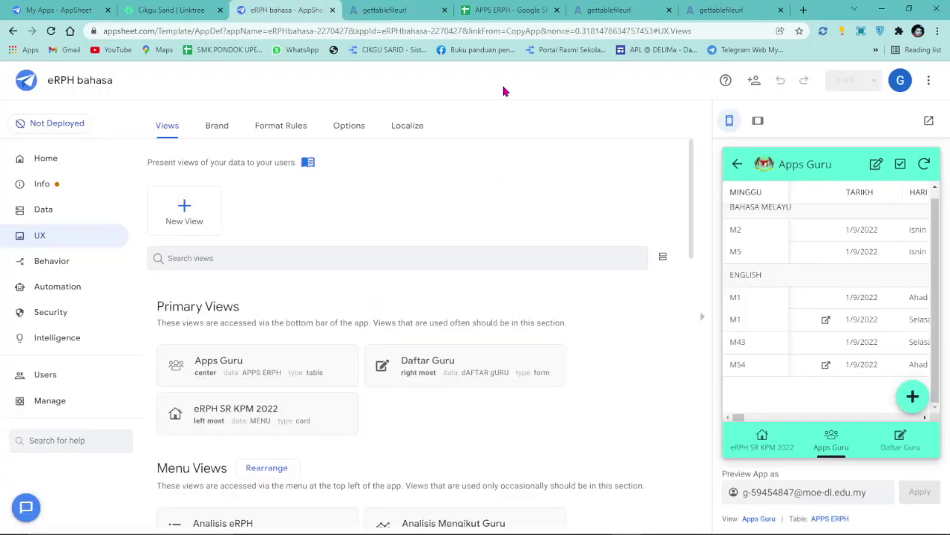
Copy the M1 Selasa English lesson plan, setting the copy's HARI to Isnin and MASA MULA to 08:15 PAGI.
left_click(862, 319)
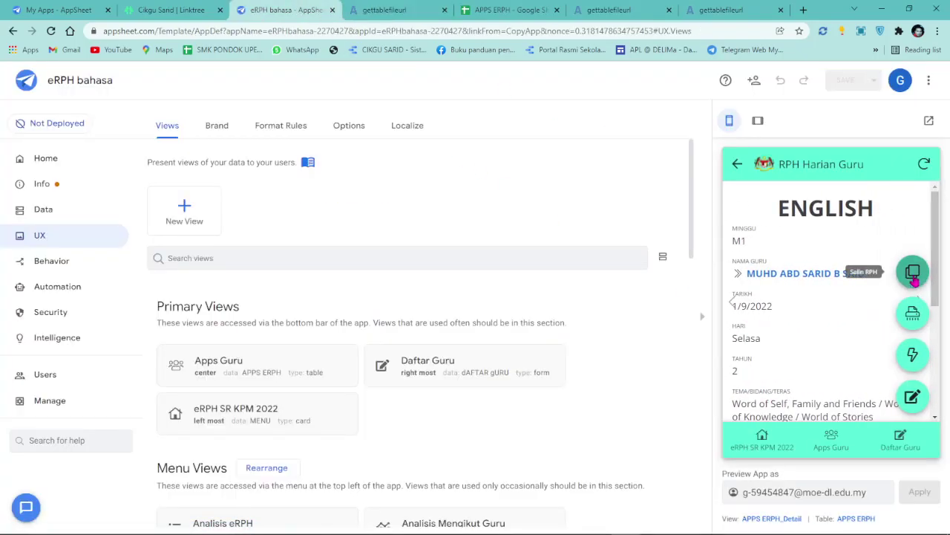
left_click(913, 275)
left_click(875, 298)
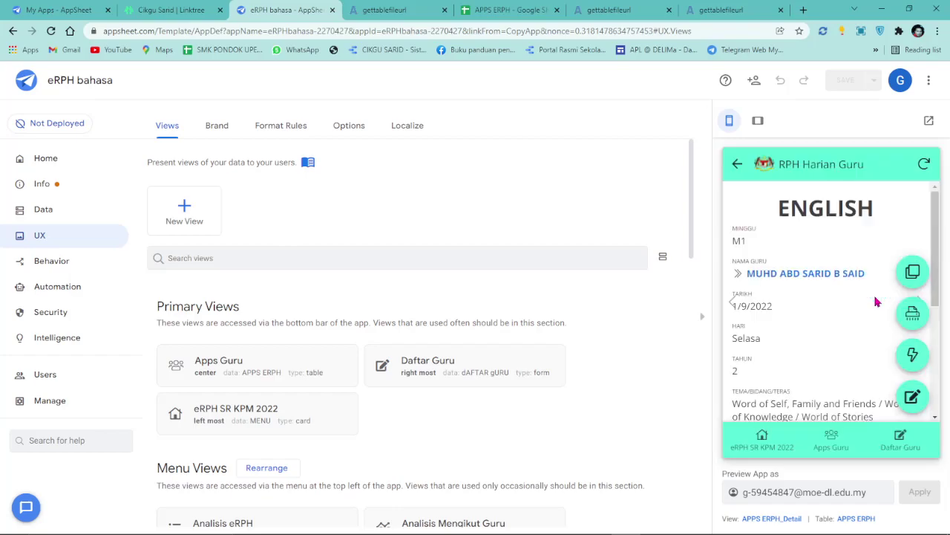
left_click(813, 361)
scroll(817, 361, "down", 3)
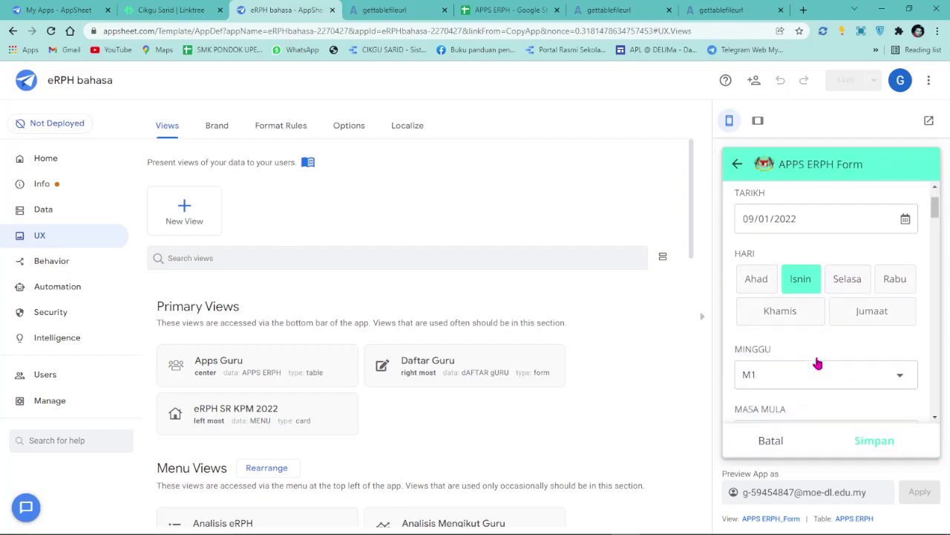
left_click(831, 327)
left_click(819, 281)
Set the copied lesson plan's TAHUN to *6 and save the form.
scroll(834, 342, "down", 2)
scroll(836, 364, "down", 4)
scroll(836, 364, "up", 1)
left_click(758, 213)
scroll(816, 327, "down", 2)
scroll(786, 276, "up", 9)
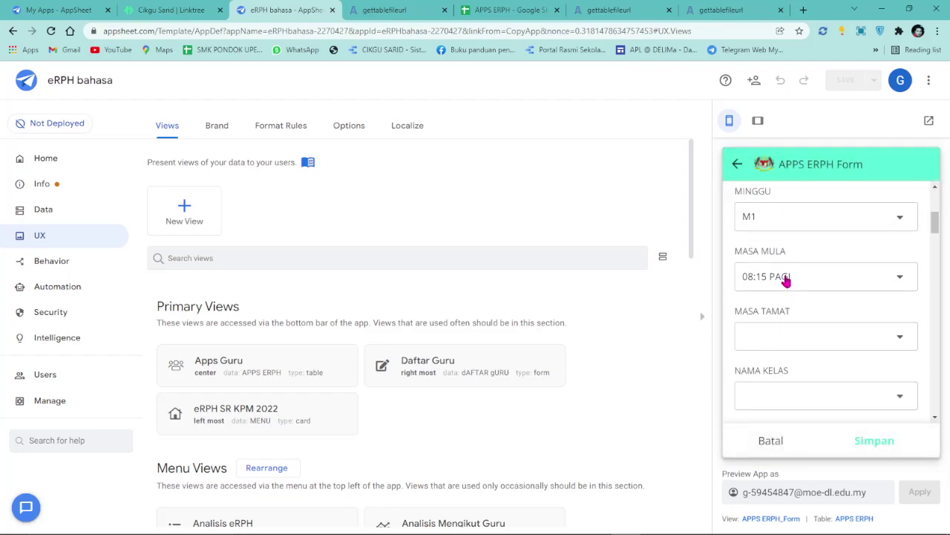
scroll(785, 280, "up", 2)
scroll(786, 280, "down", 3)
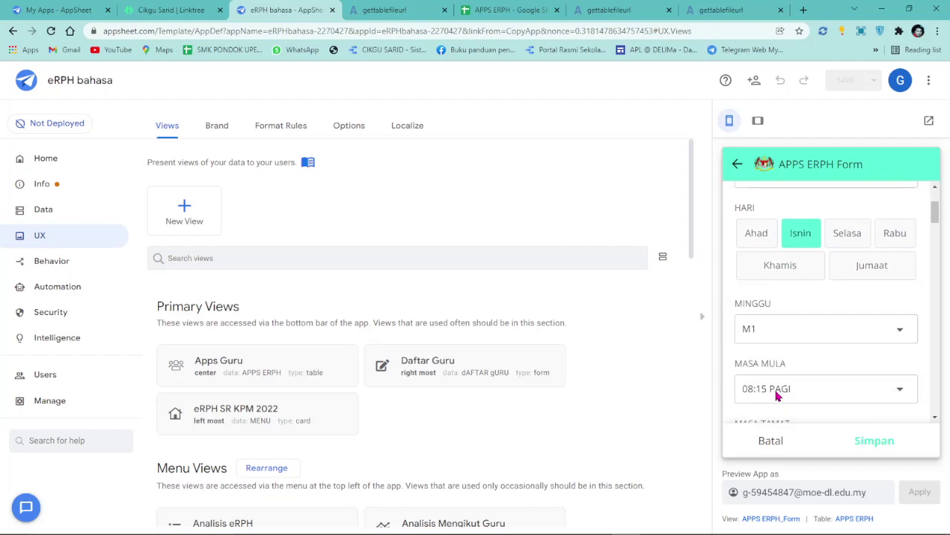
left_click(873, 443)
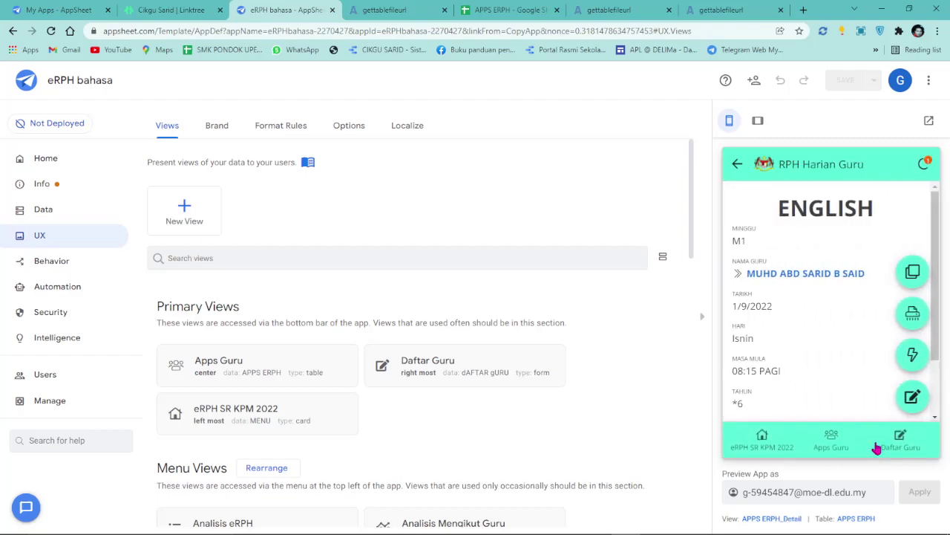
Sync the preview app and open the copied Isnin lesson plan's generated PDF to check its layout.
left_click(367, 7)
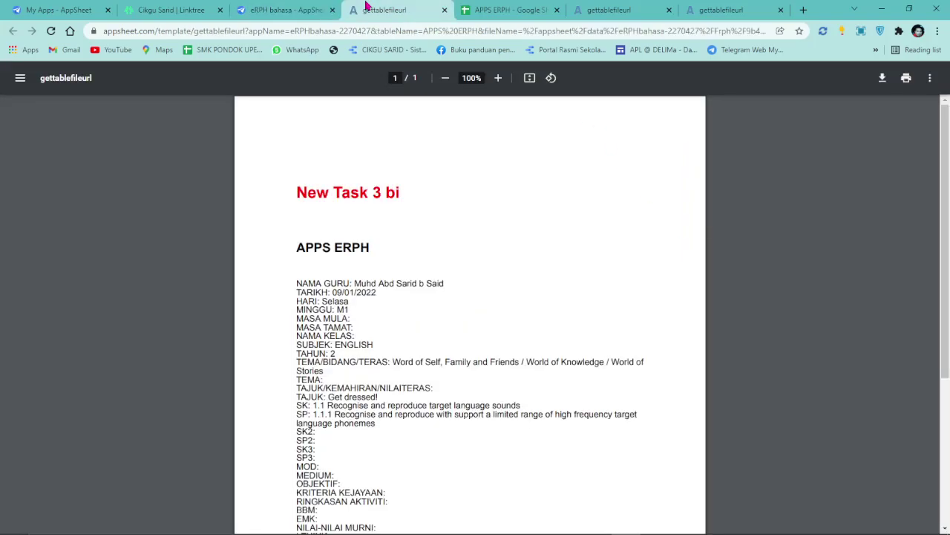
left_click(304, 8)
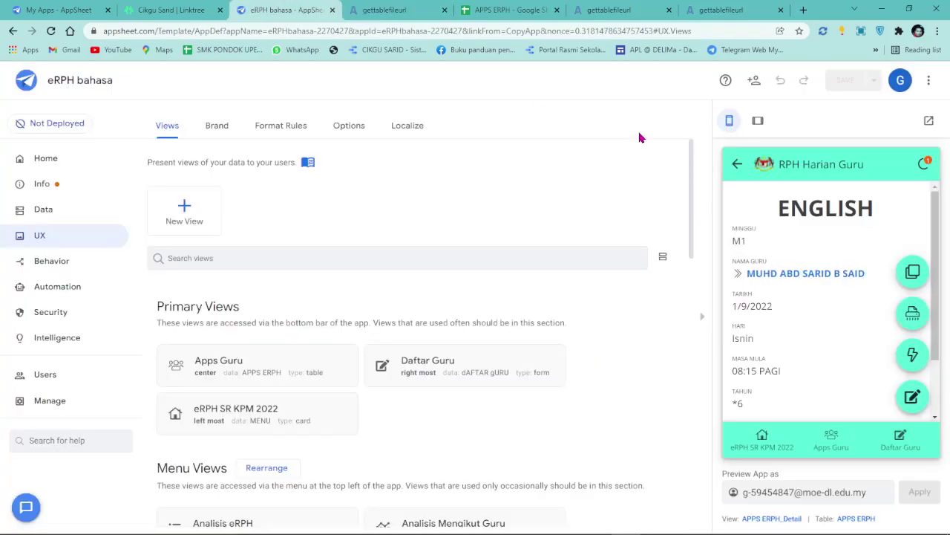
left_click(924, 165)
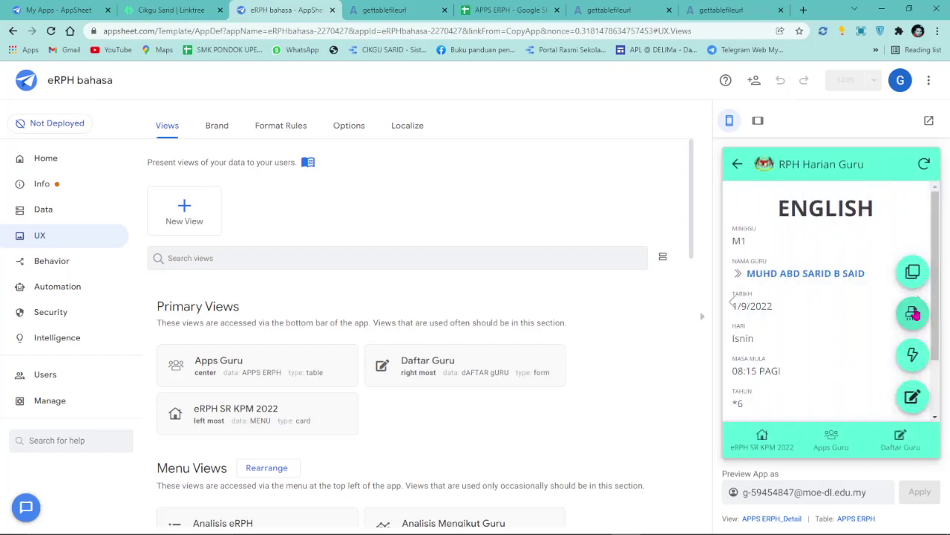
left_click(915, 315)
left_click(898, 297)
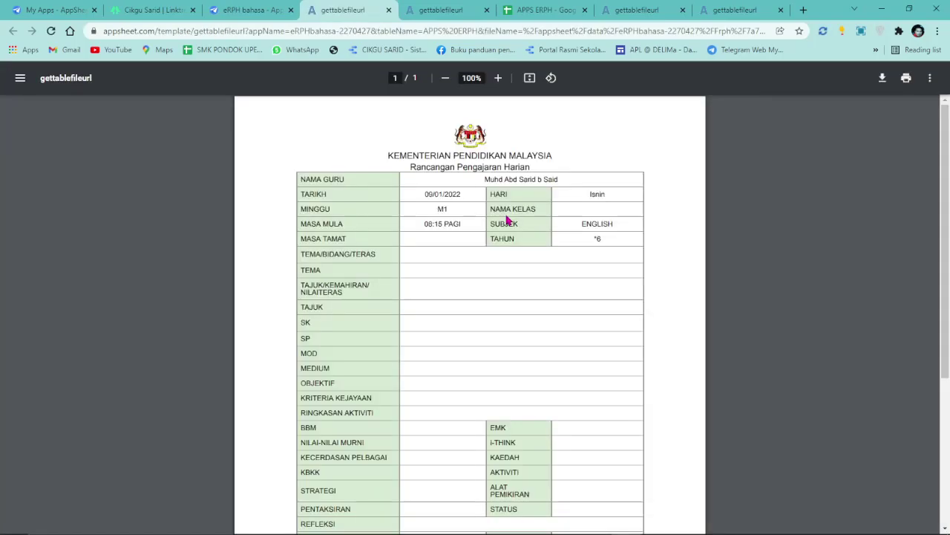
left_click(244, 9)
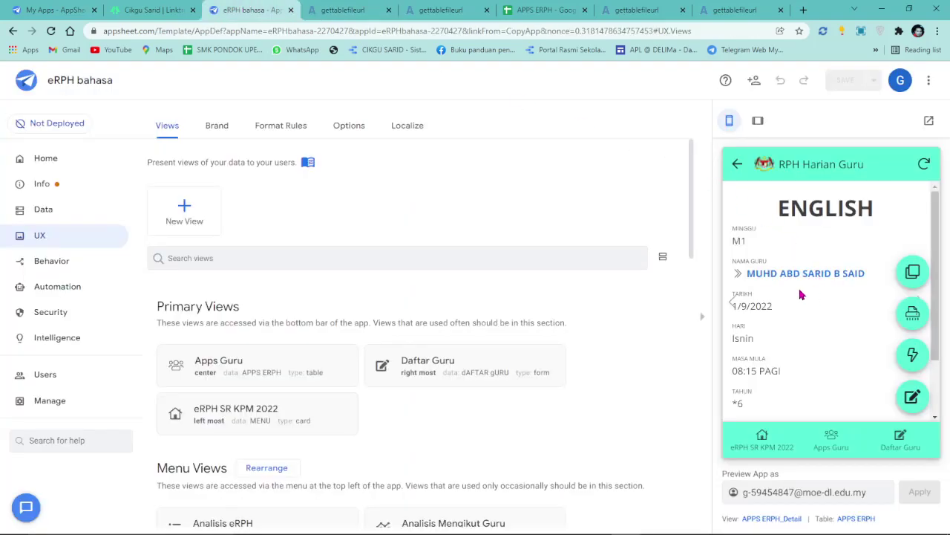
Open the M1 Ahad English lesson plan from the Apps Guru list and generate its eRPH.
scroll(798, 297, "down", 1)
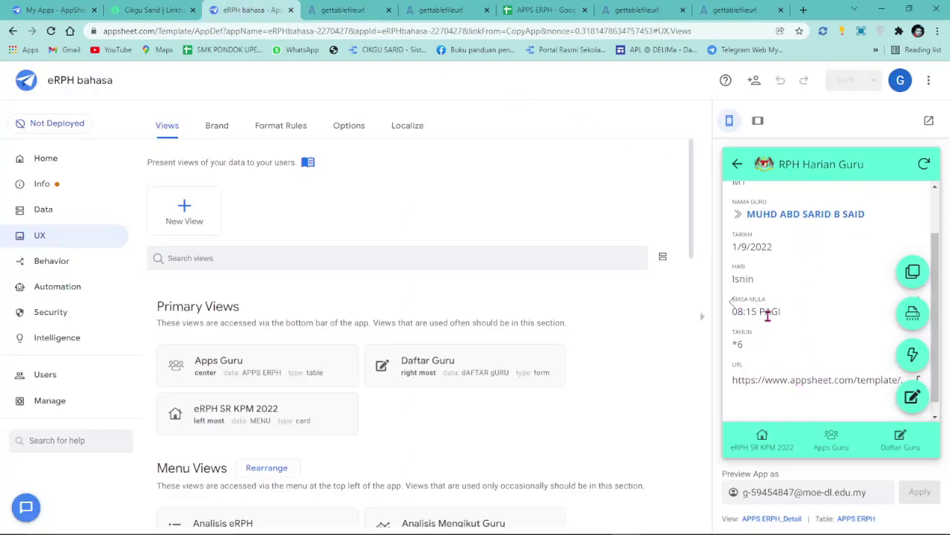
left_click(833, 437)
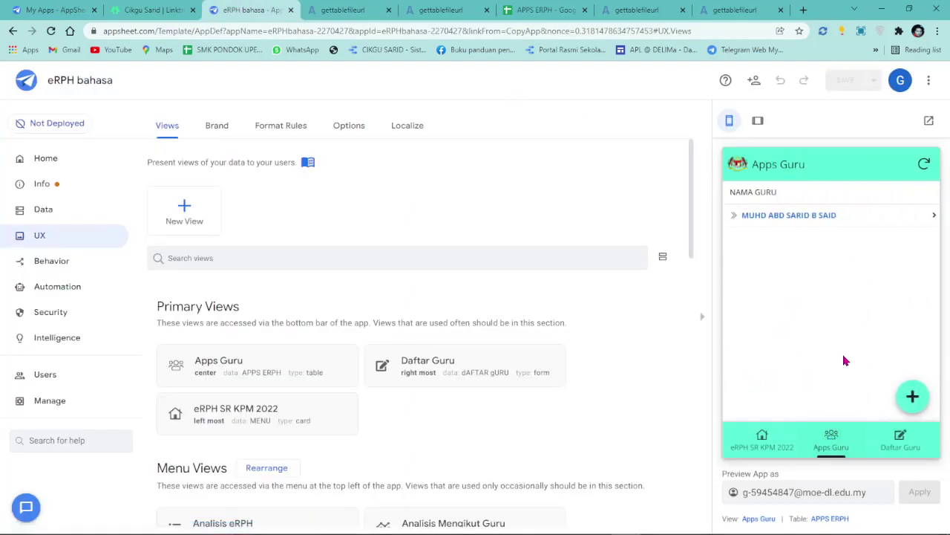
left_click(819, 216)
left_click(798, 245)
left_click(797, 245)
left_click(797, 250)
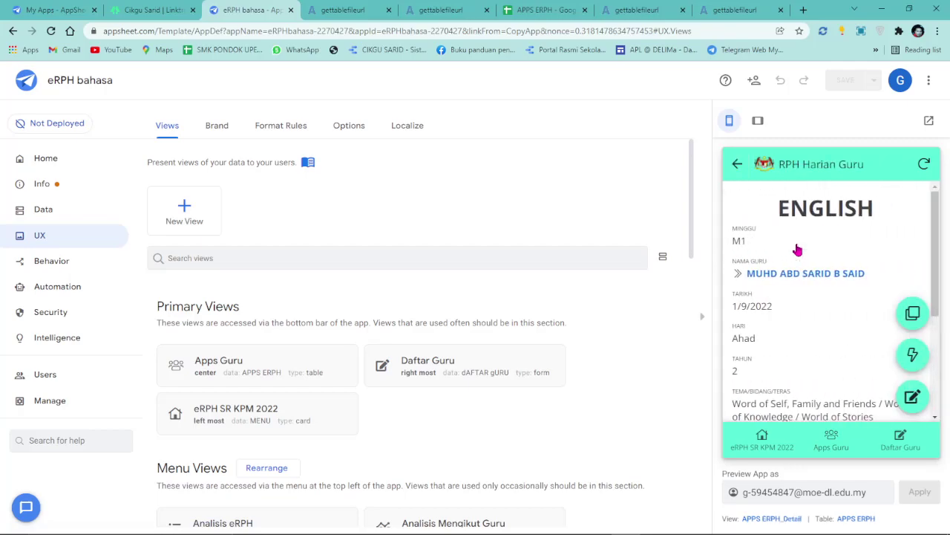
left_click(914, 356)
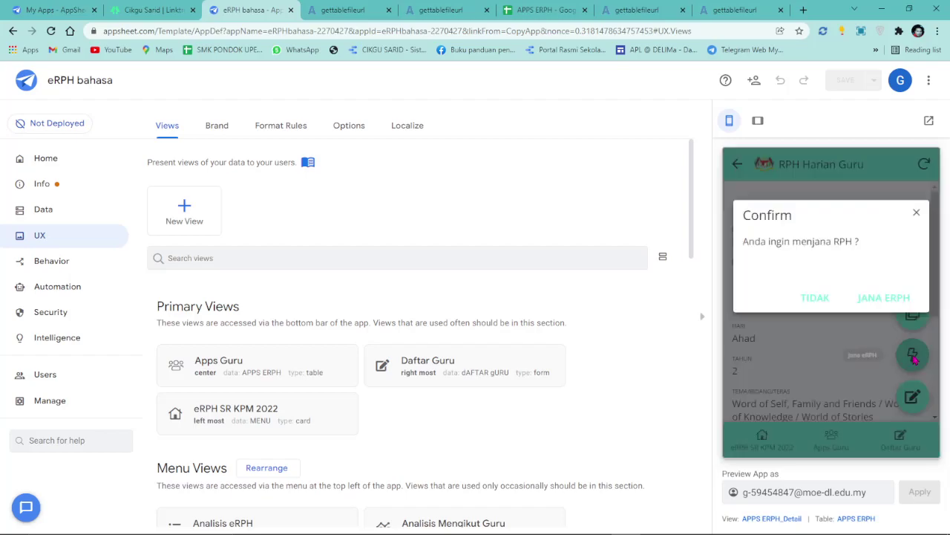
left_click(889, 305)
scroll(821, 318, "down", 4)
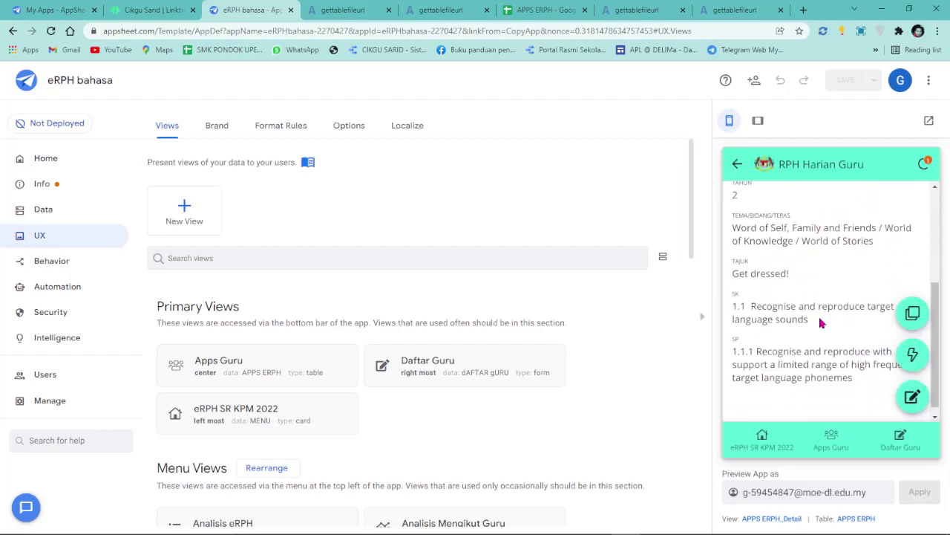
scroll(821, 319, "up", 4)
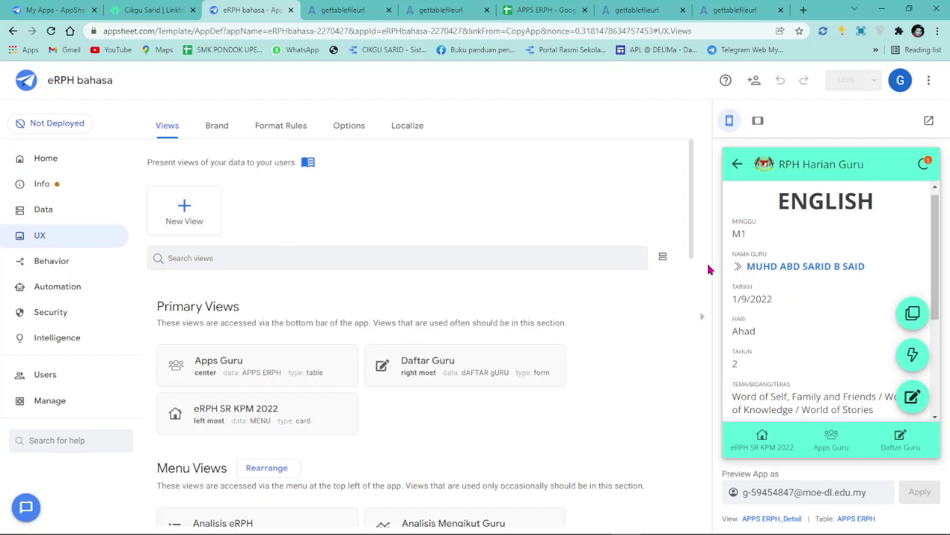
Switch to the APPS ERPH spreadsheet in Google Sheets and check the Jana, File and URL columns for the lesson plans.
left_click(538, 9)
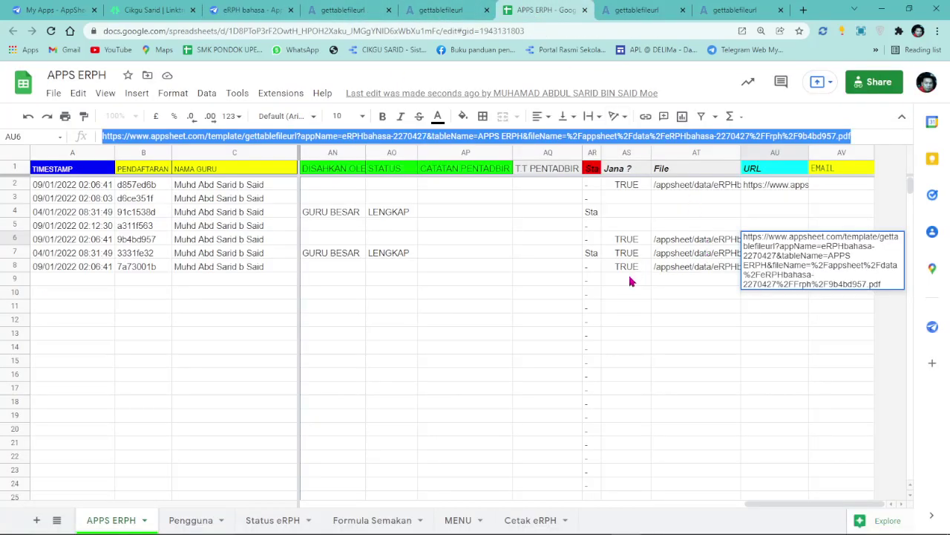
left_click(658, 350)
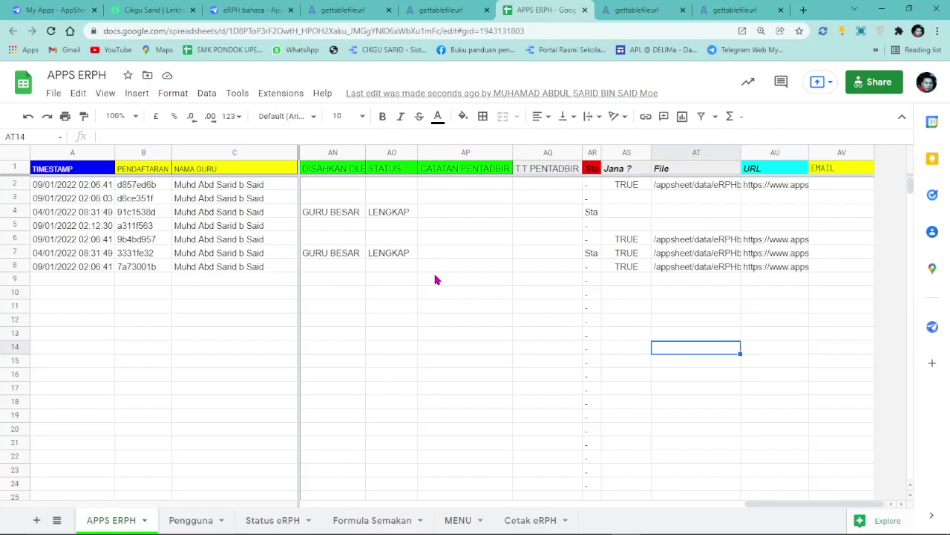
left_click(262, 9)
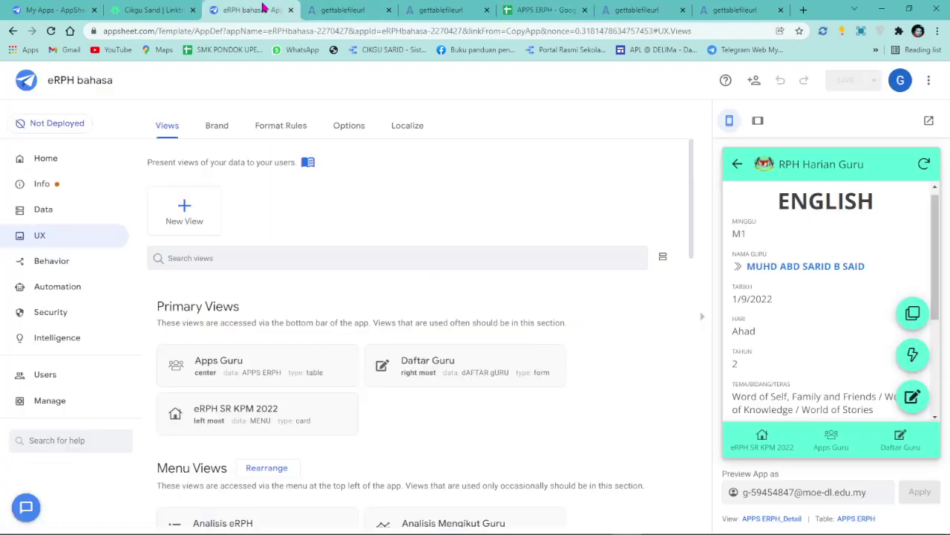
Try to generate the eRPH for the M1 Ahad English lesson plan again.
left_click(913, 358)
left_click(887, 300)
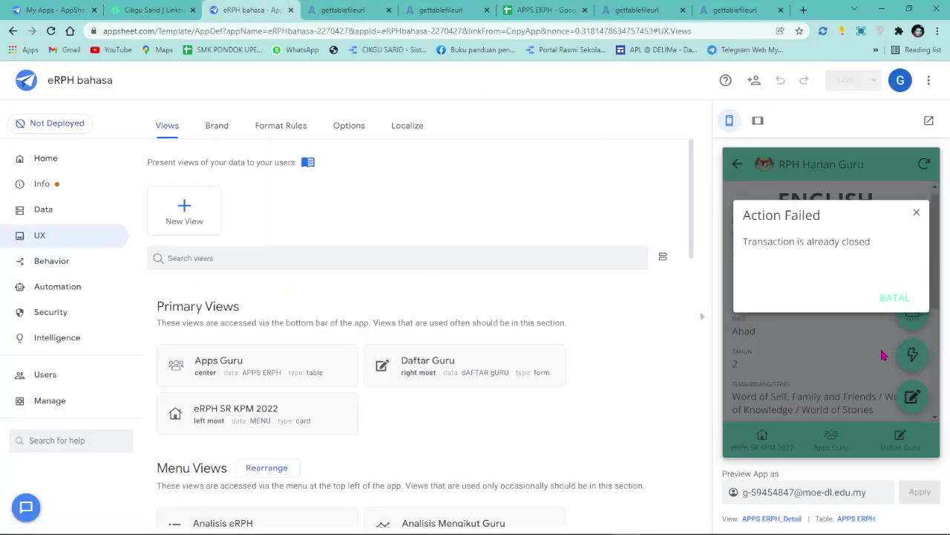
left_click(896, 299)
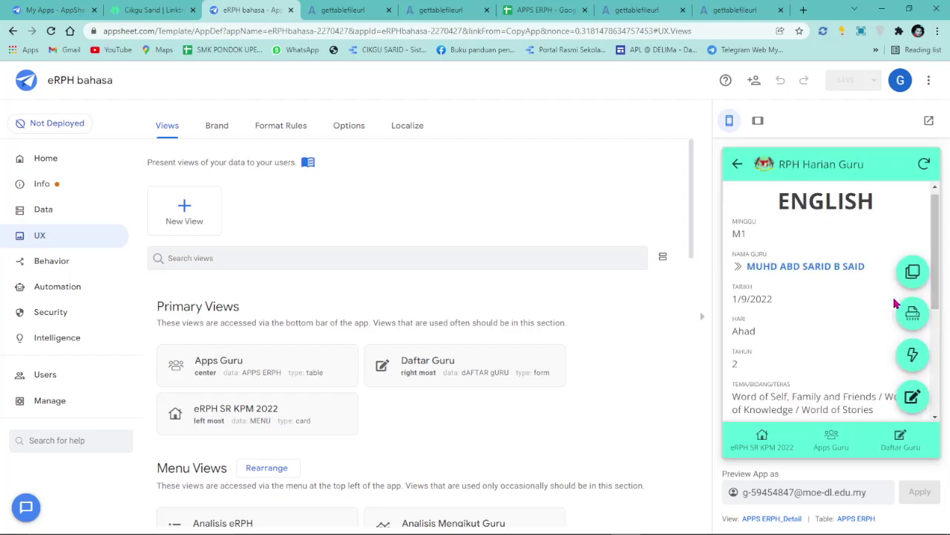
Open the generated PDF of the M1 Ahad English lesson plan and review its filled-in table.
left_click(910, 313)
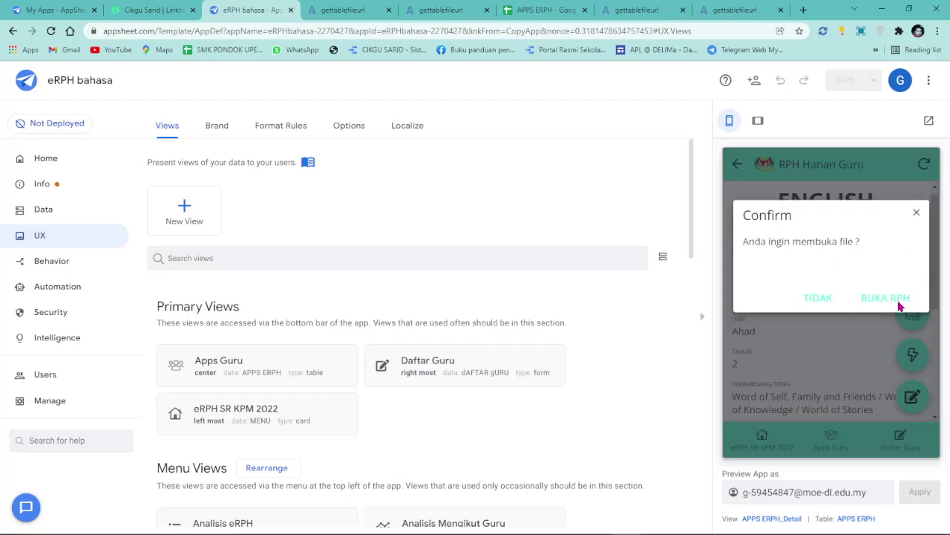
left_click(899, 299)
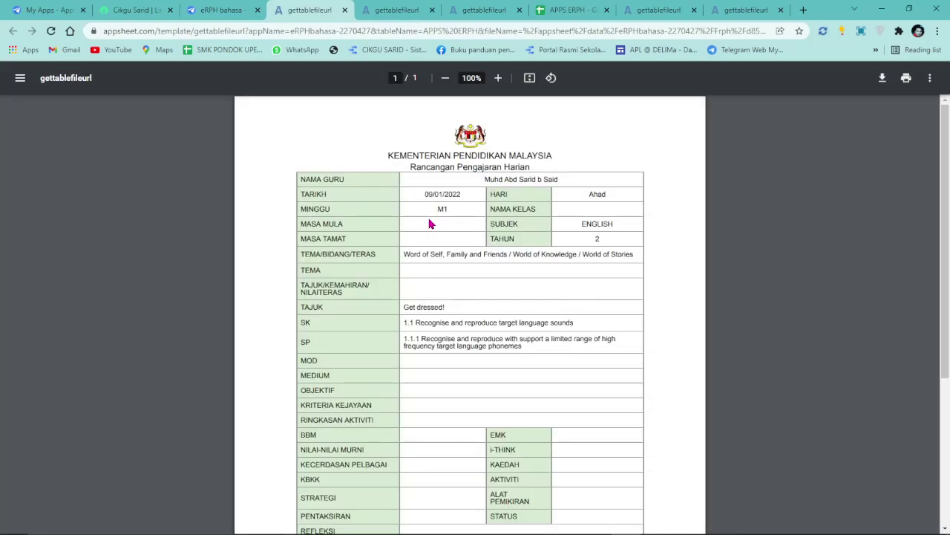
scroll(430, 223, "down", 3)
scroll(429, 222, "up", 3)
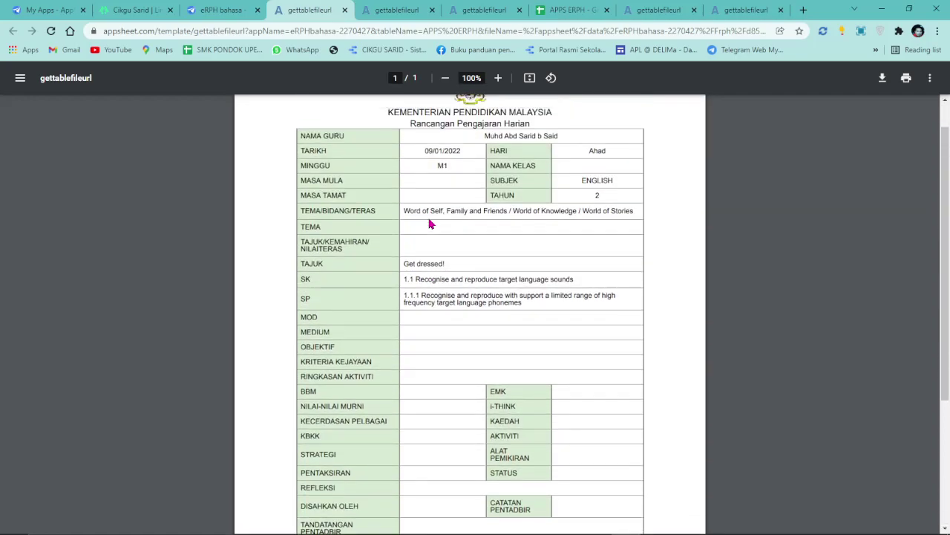
left_click(224, 6)
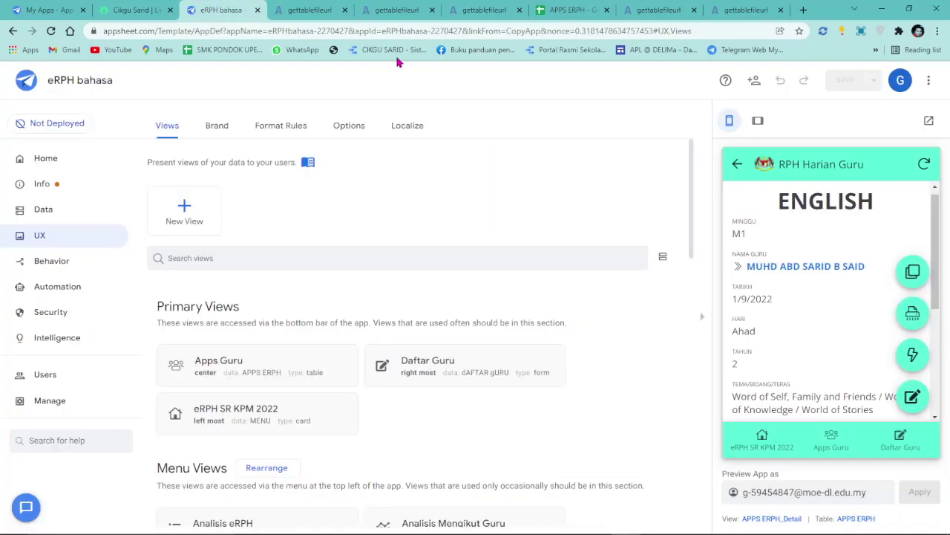
Filter the teacher's Apps Guru records to Selasa and view the M1 English lesson plan's existing PDF again.
left_click(837, 444)
left_click(810, 216)
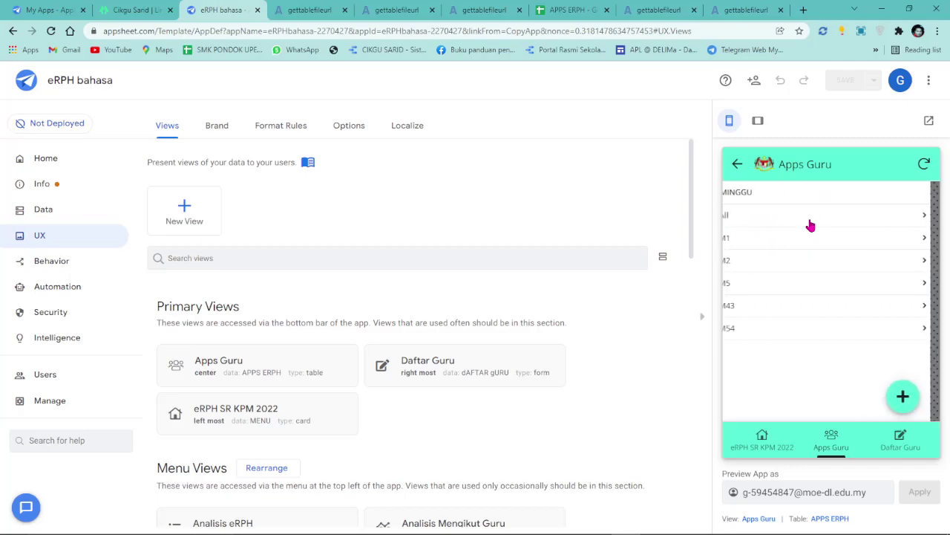
left_click(796, 287)
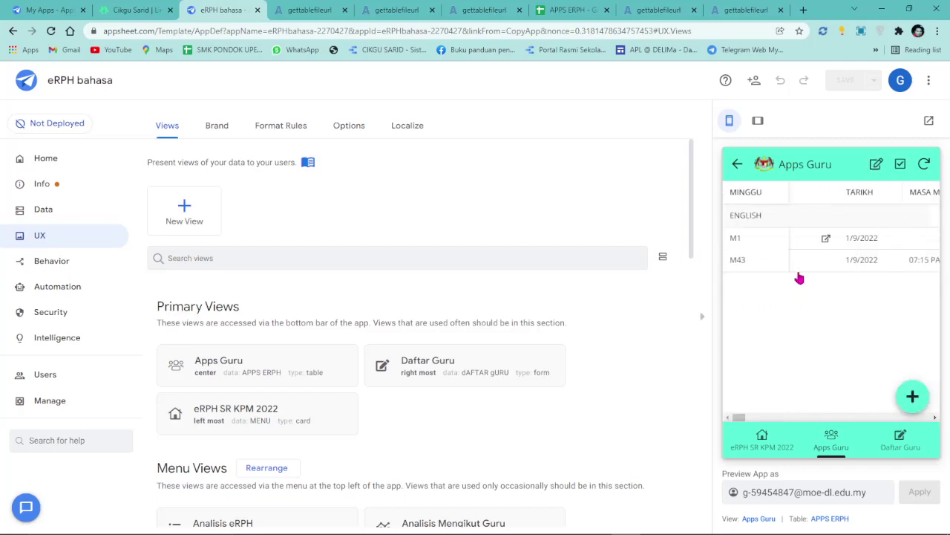
left_click(826, 237)
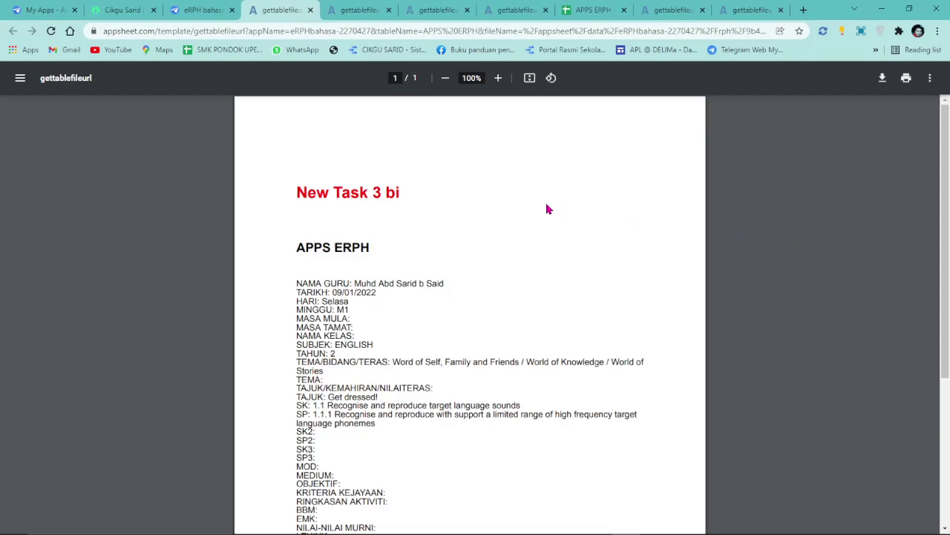
left_click(199, 9)
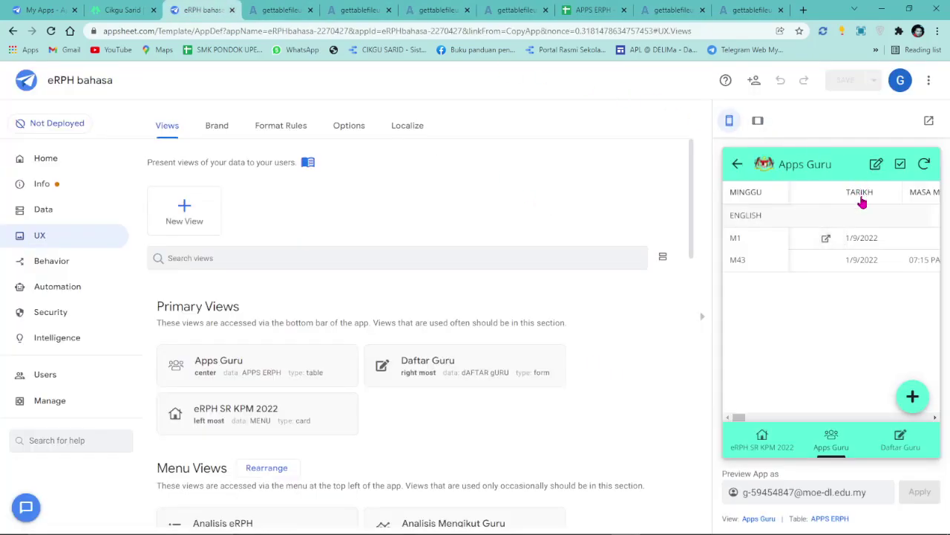
Copy the M1 English lesson plan, set its Hari to Jumaat and its Tahun to *6, and save the copy.
left_click(874, 244)
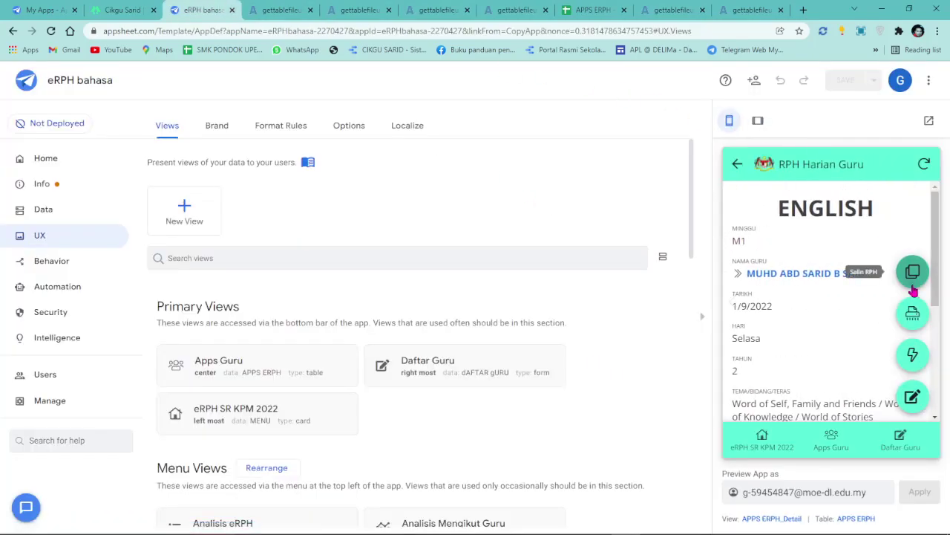
left_click(911, 272)
left_click(896, 297)
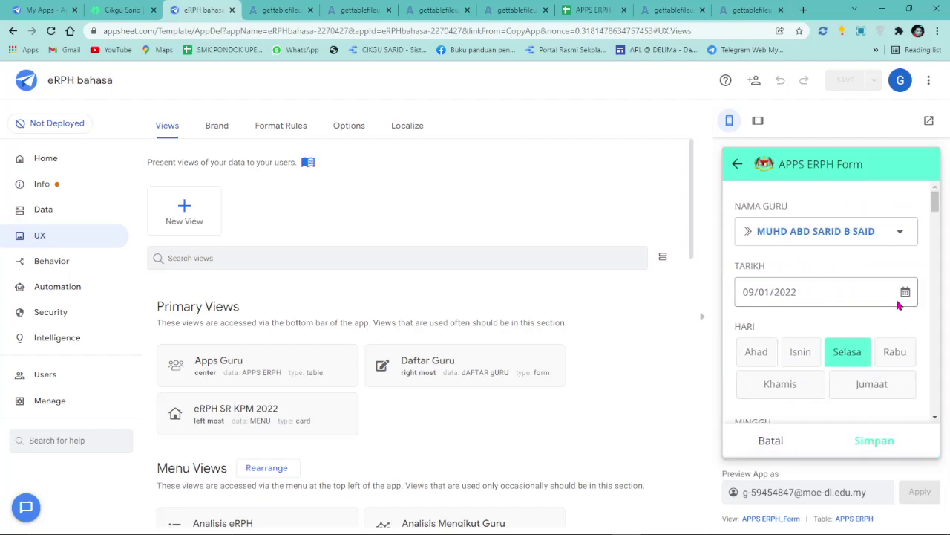
left_click(880, 384)
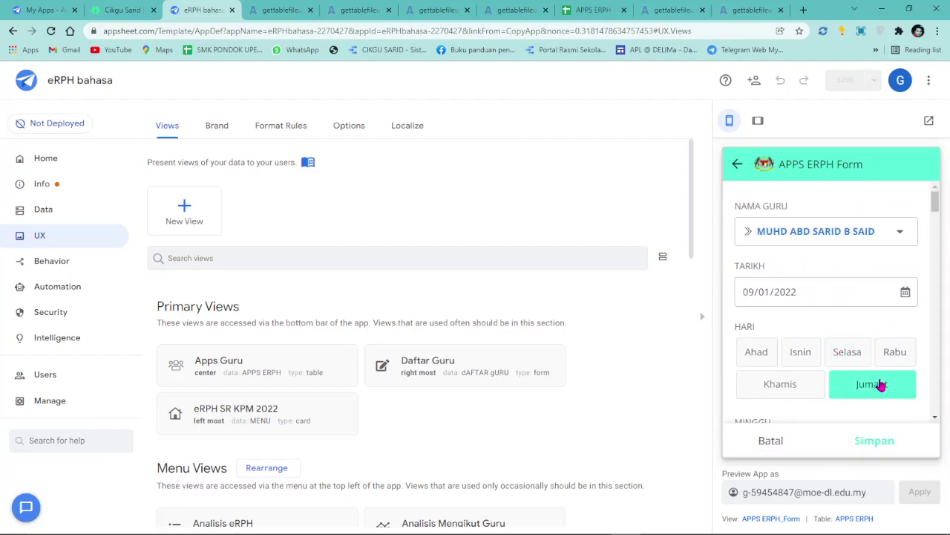
scroll(879, 367, "down", 3)
scroll(878, 367, "down", 3)
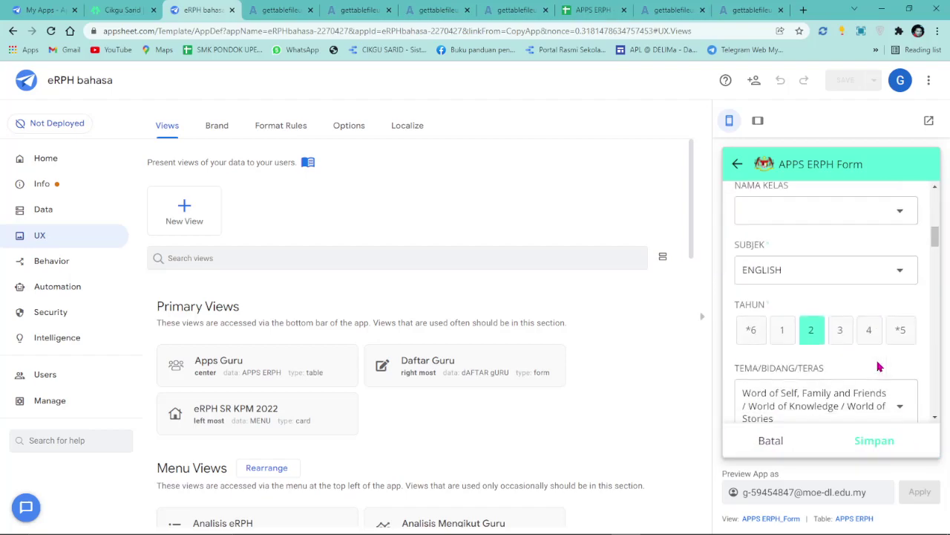
left_click(760, 337)
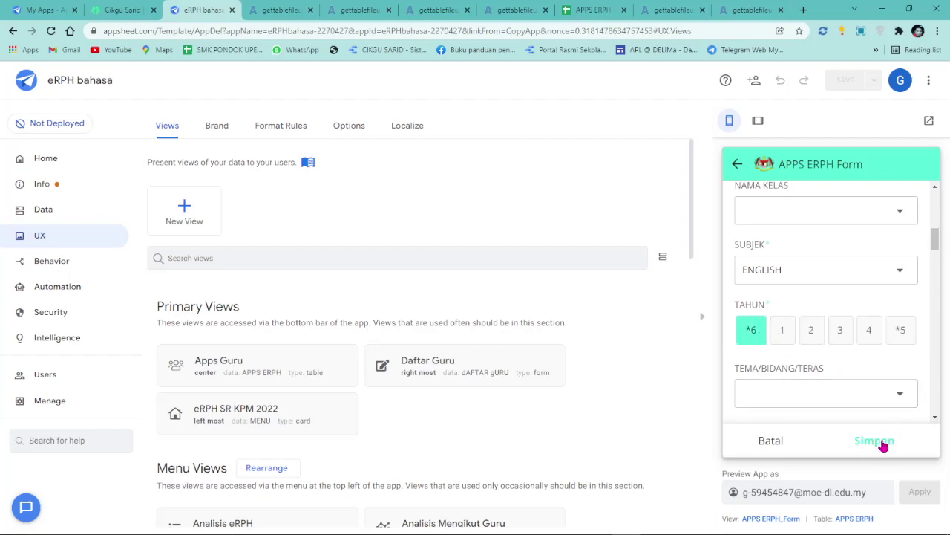
left_click(876, 441)
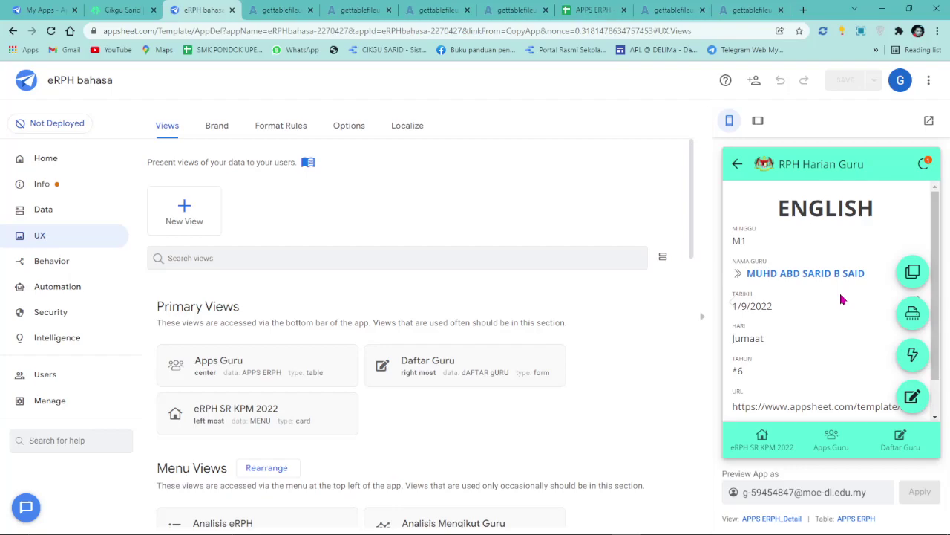
View the PDF linked in the URL field of the Jumaat English lesson plan and return to the app editor.
scroll(846, 314, "down", 1)
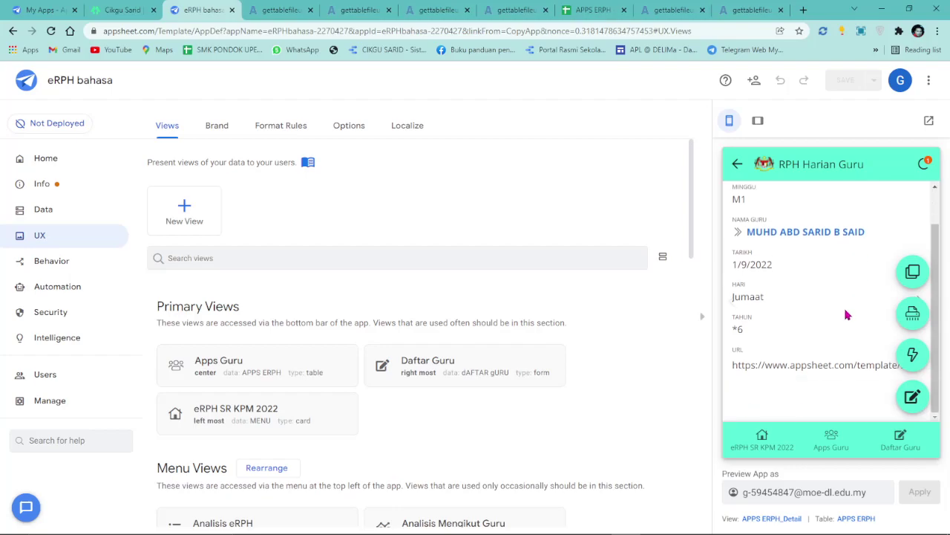
left_click(830, 364)
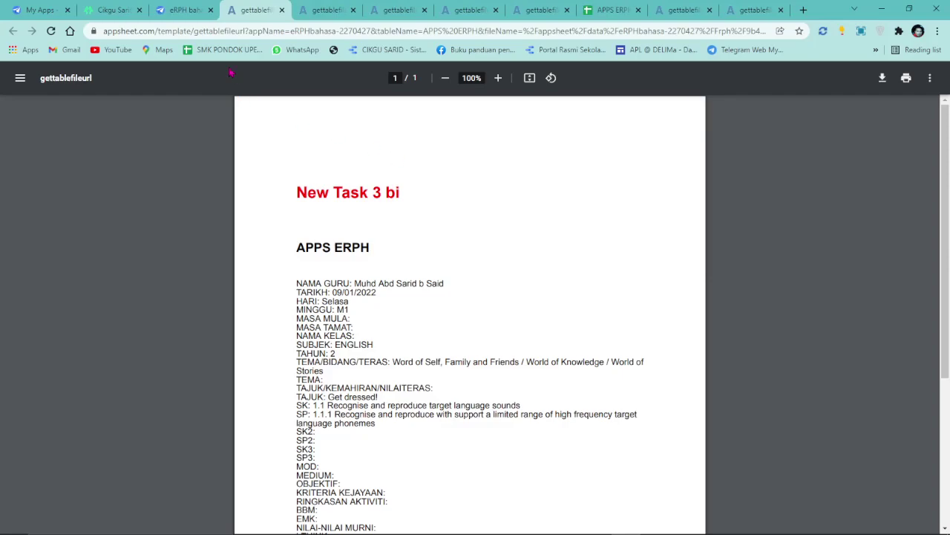
left_click(186, 9)
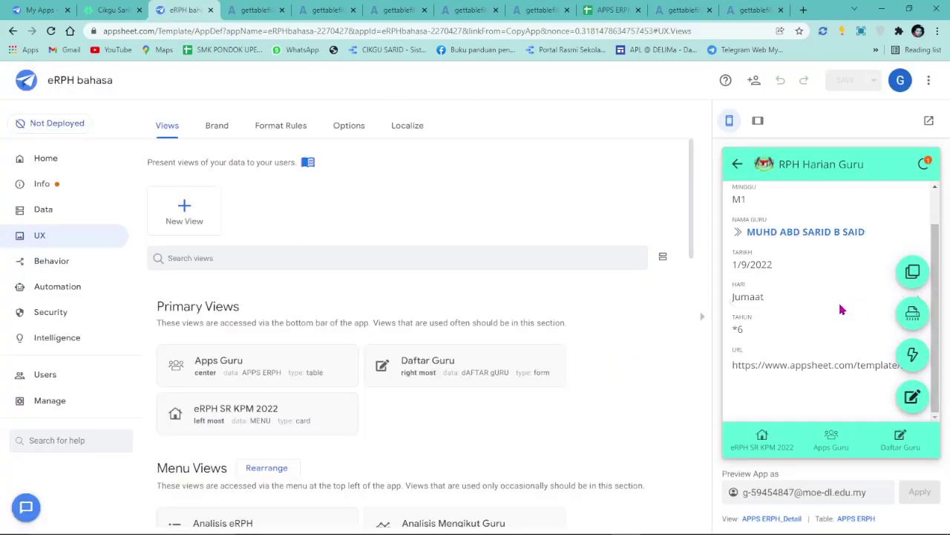
Open the PDF address stored in cell AU9 of the APPS ERPH spreadsheet to check the Jumaat plan's table output.
left_click(610, 10)
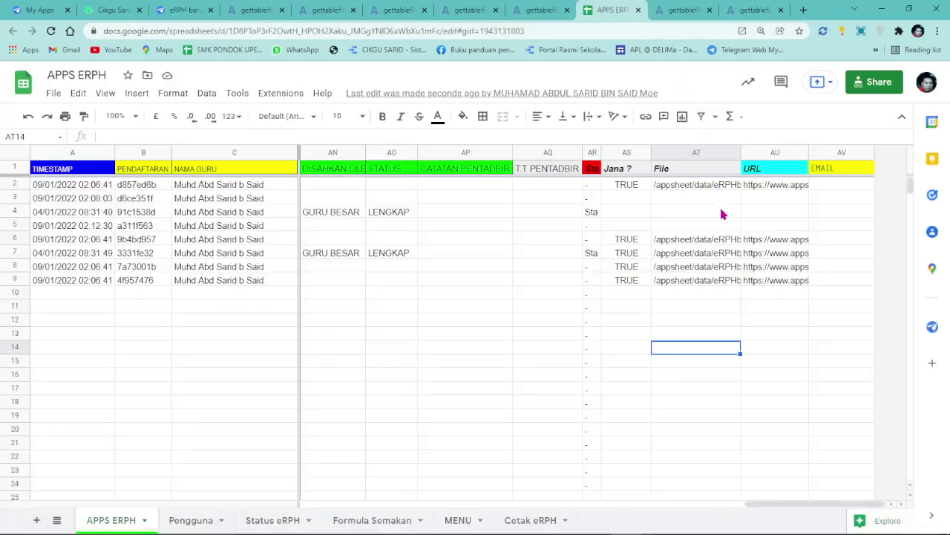
left_click(791, 281)
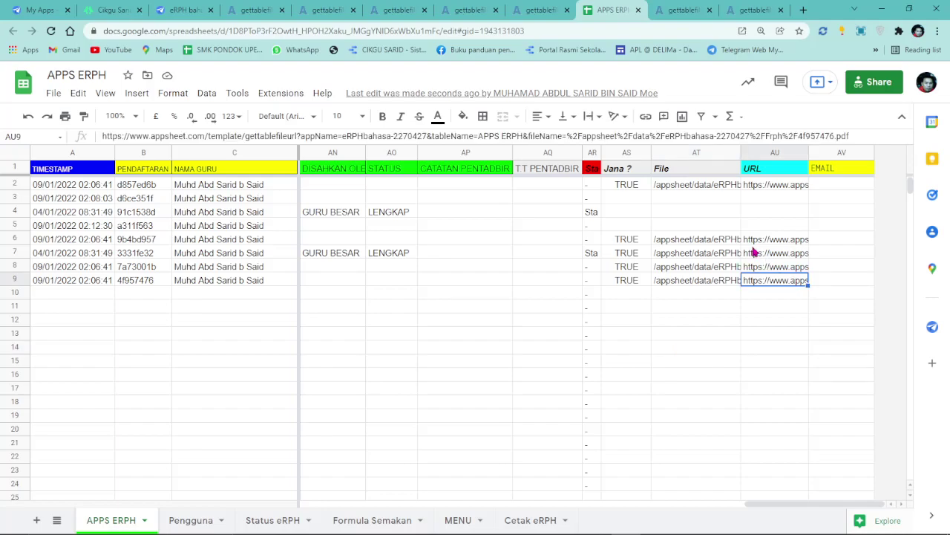
left_click_drag(872, 138, 101, 135)
right_click(156, 136)
left_click(315, 244)
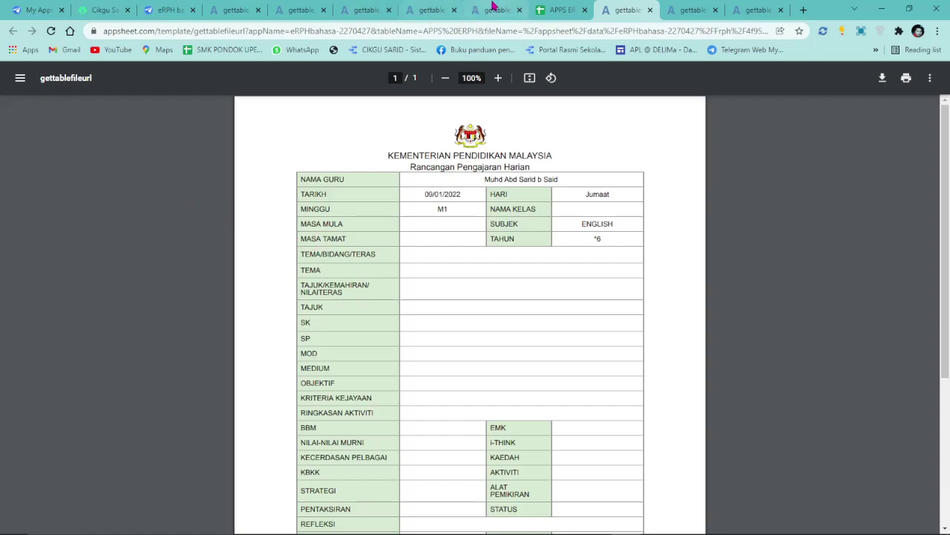
Close all generated PDF tabs and the APPS ERPH spreadsheet tab, keeping the eRPH bahasa editor open.
left_click(388, 9)
left_click(258, 10)
left_click(258, 9)
left_click(257, 10)
left_click(258, 10)
left_click(258, 10)
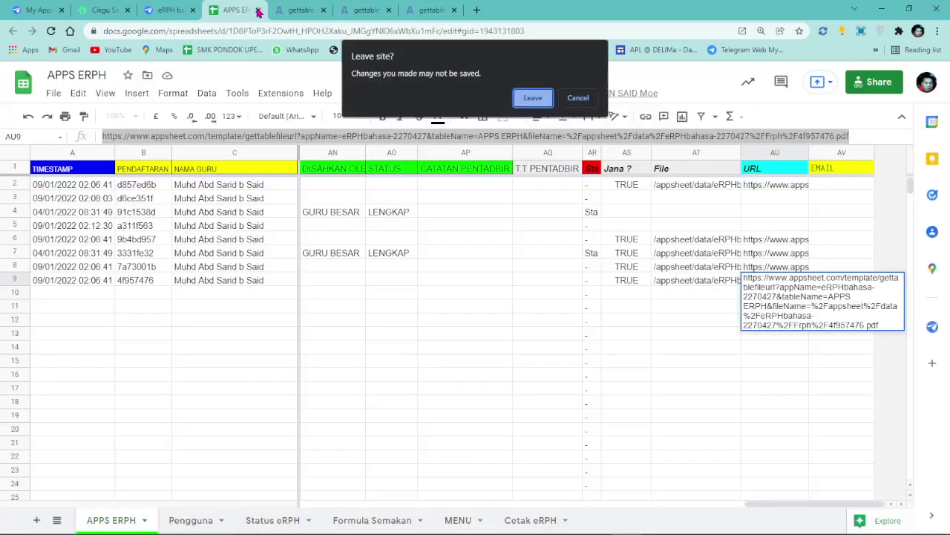
left_click(533, 98)
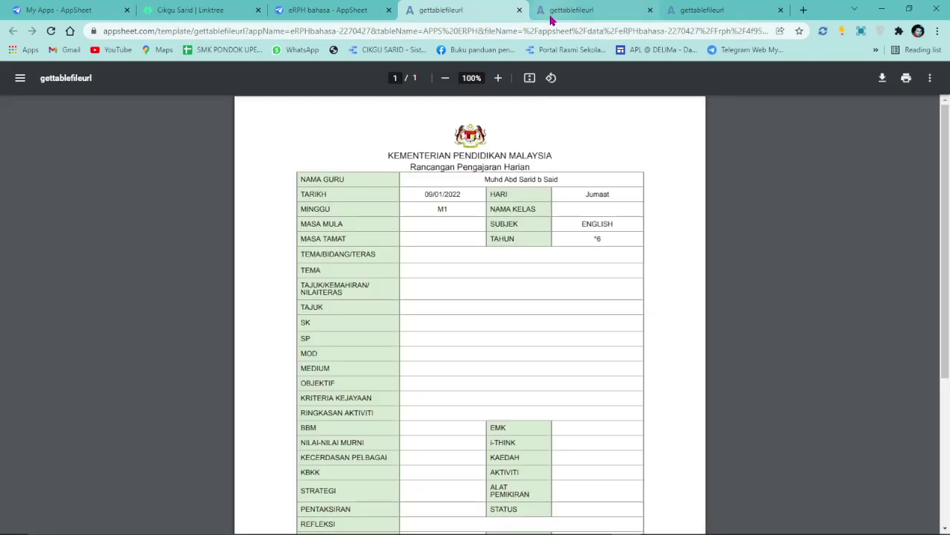
left_click(518, 11)
left_click(518, 11)
left_click(518, 10)
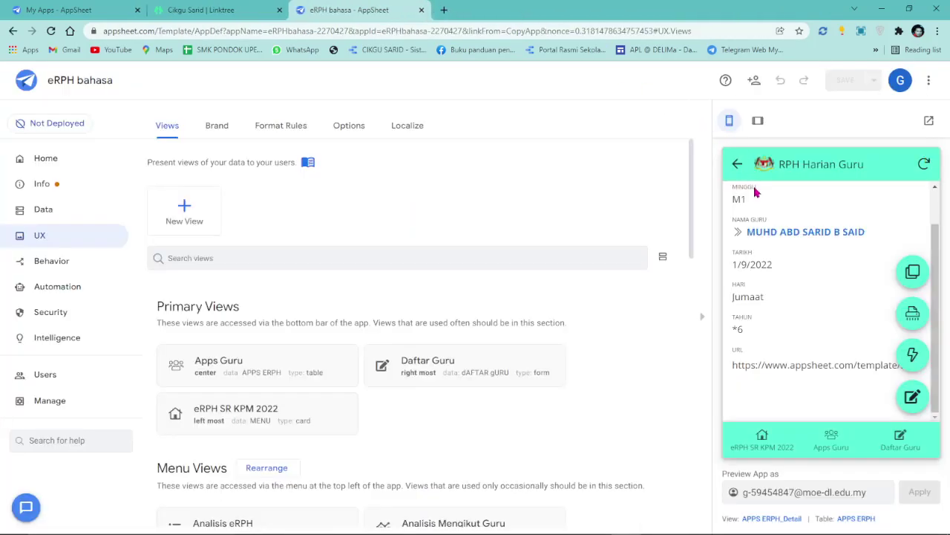
Open the source spreadsheet of the APPS ERPH data table.
left_click(233, 360)
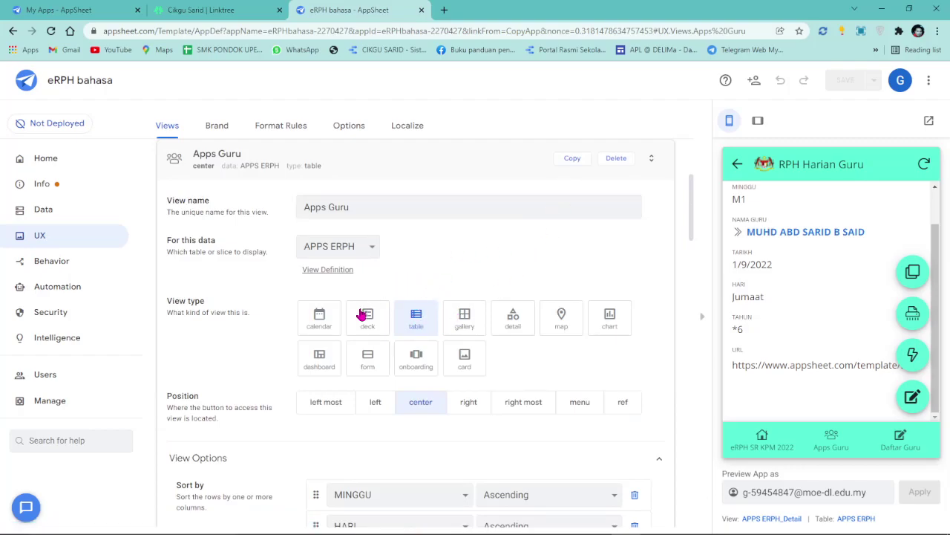
left_click(59, 219)
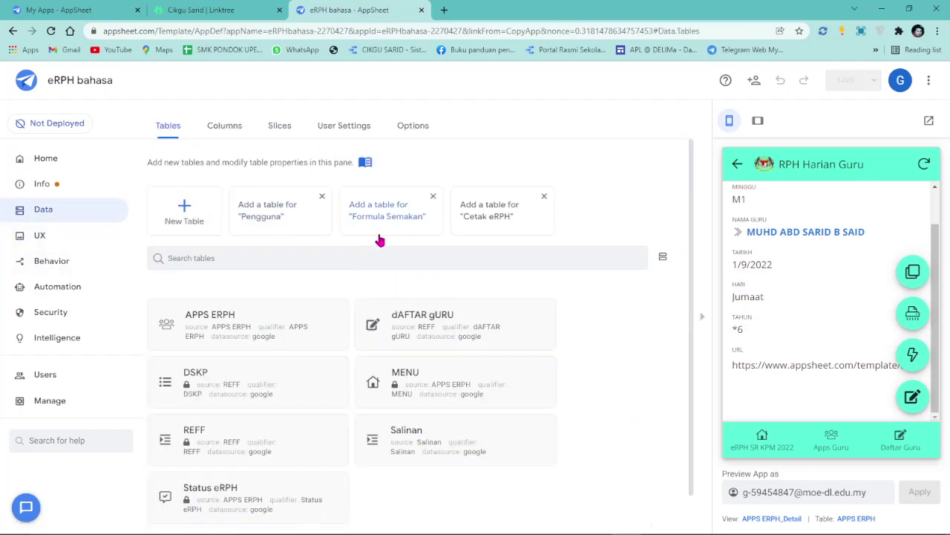
left_click(228, 325)
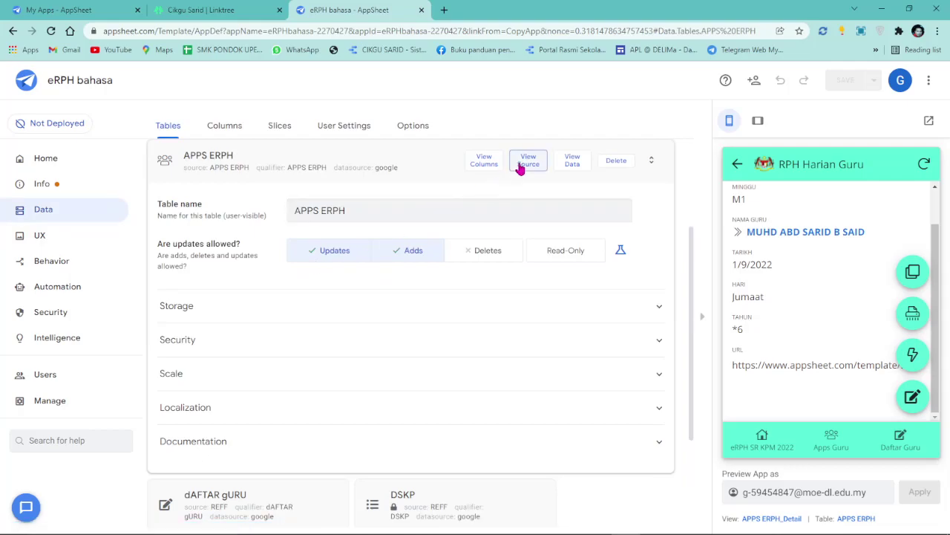
left_click(521, 163)
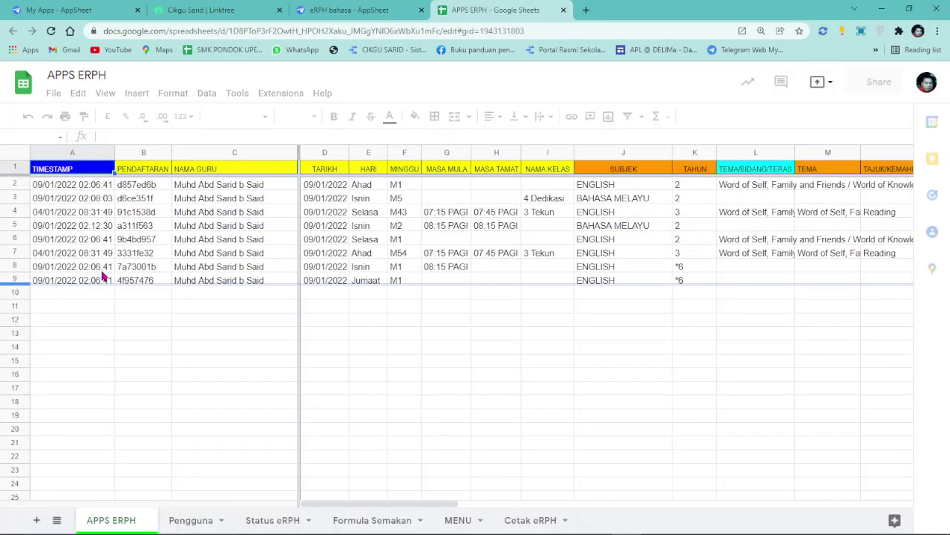
Delete rows 4 to 10 from the APPS ERPH sheet.
left_click_drag(11, 245, 13, 385)
right_click(299, 297)
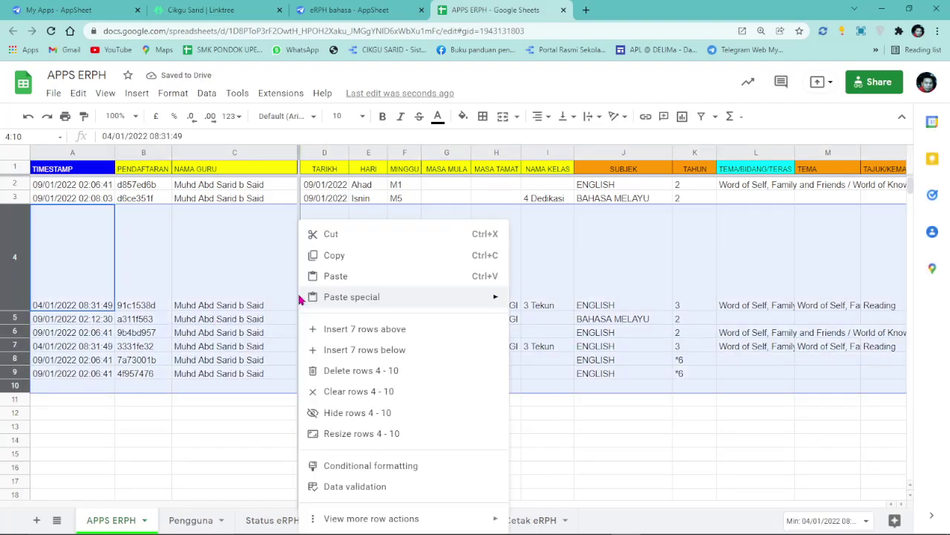
left_click(360, 371)
left_click(654, 344)
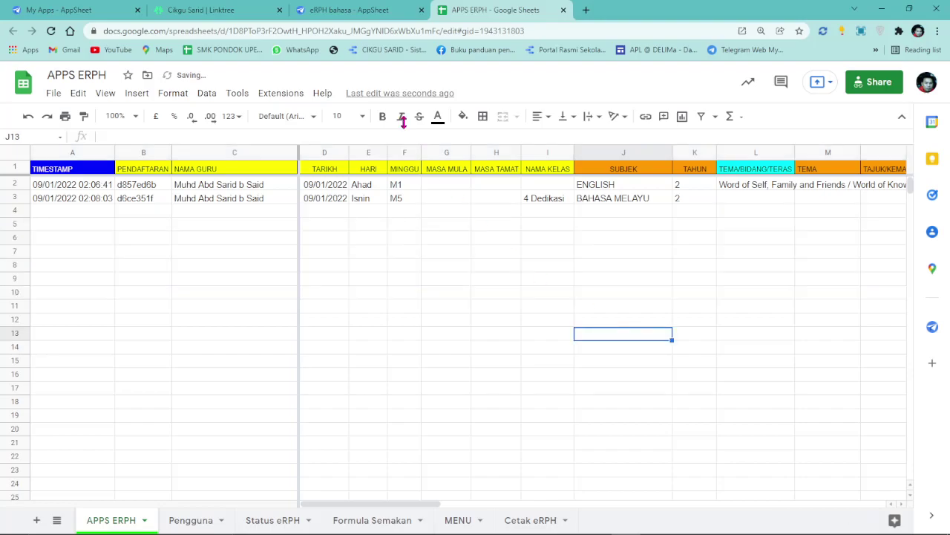
Return to the eRPH bahasa editor and duplicate the automation bot that is triggered by "New event".
left_click(359, 10)
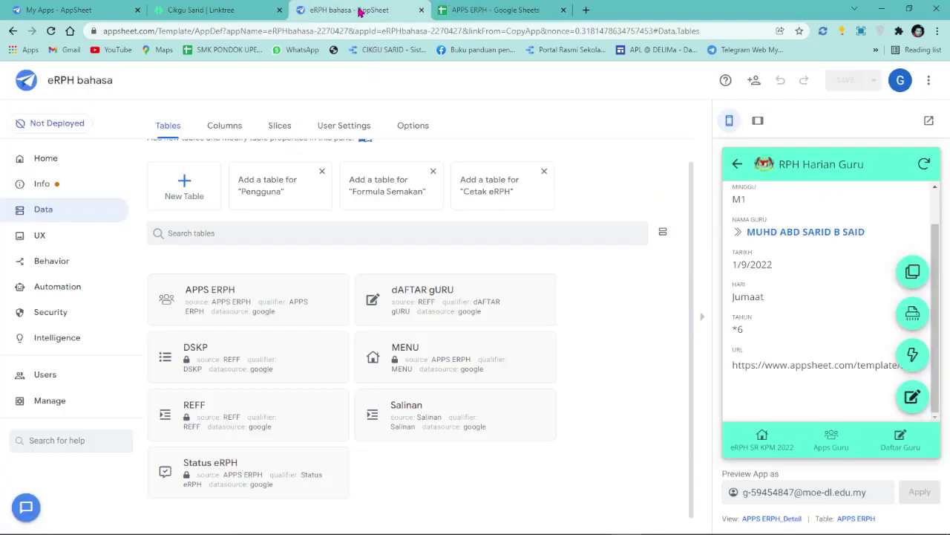
left_click(48, 293)
scroll(379, 346, "down", 10)
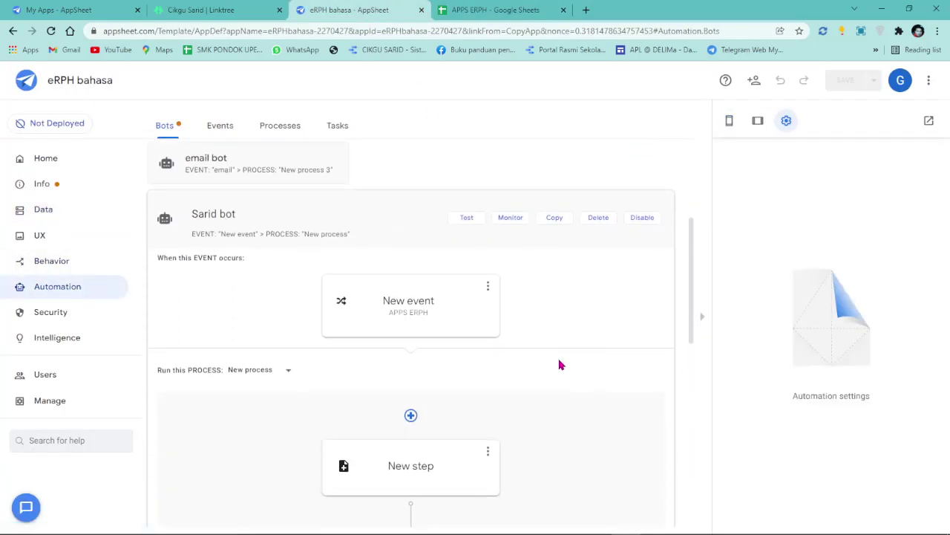
scroll(562, 357, "up", 10)
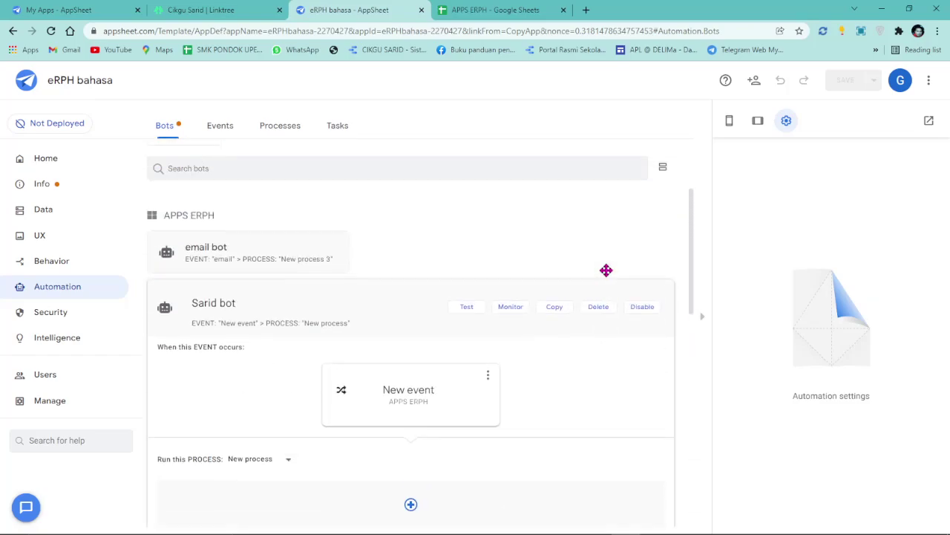
left_click(556, 310)
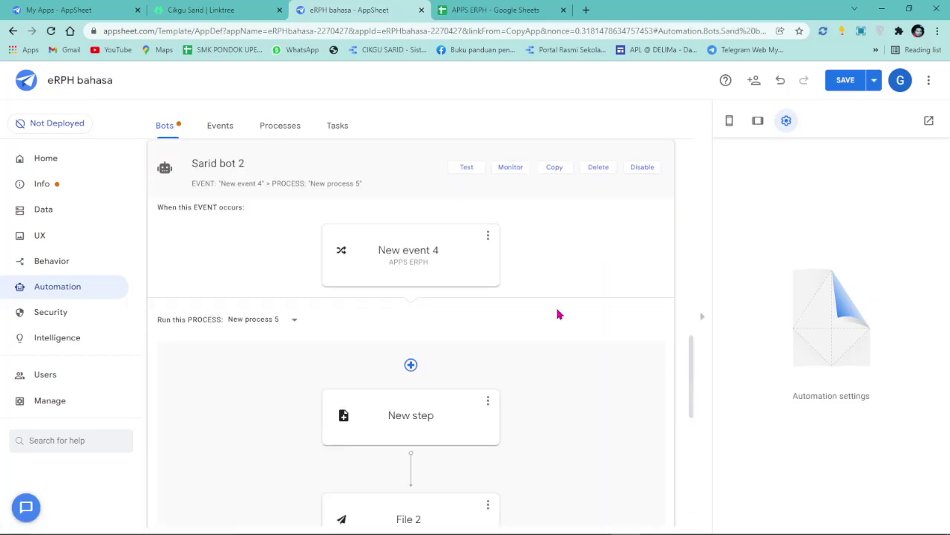
Review the change type, table and condition settings of the duplicated bot's event.
scroll(473, 287, "up", 2)
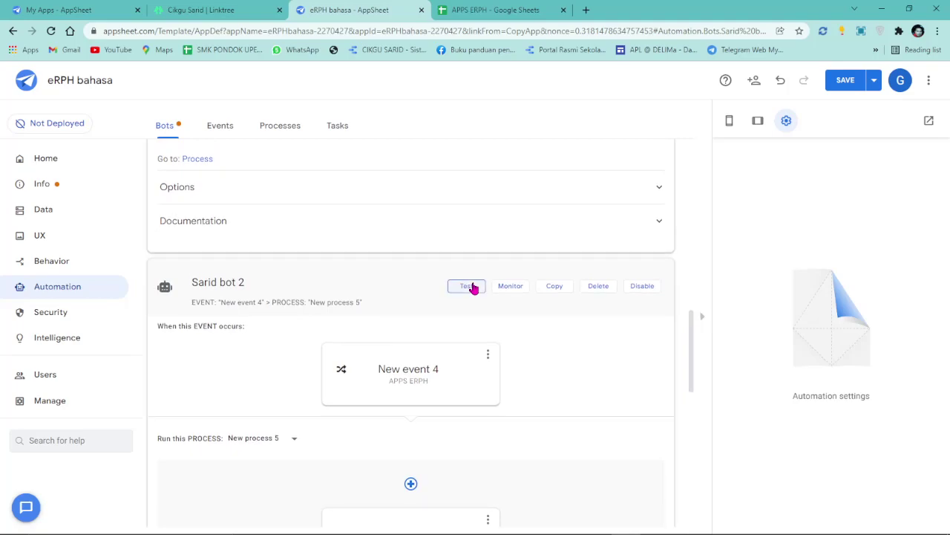
left_click(346, 373)
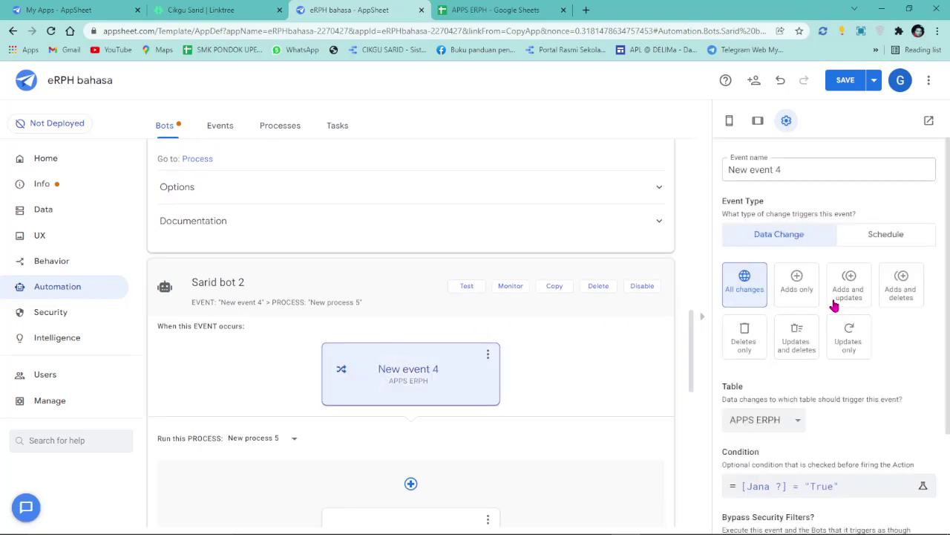
scroll(835, 305, "down", 2)
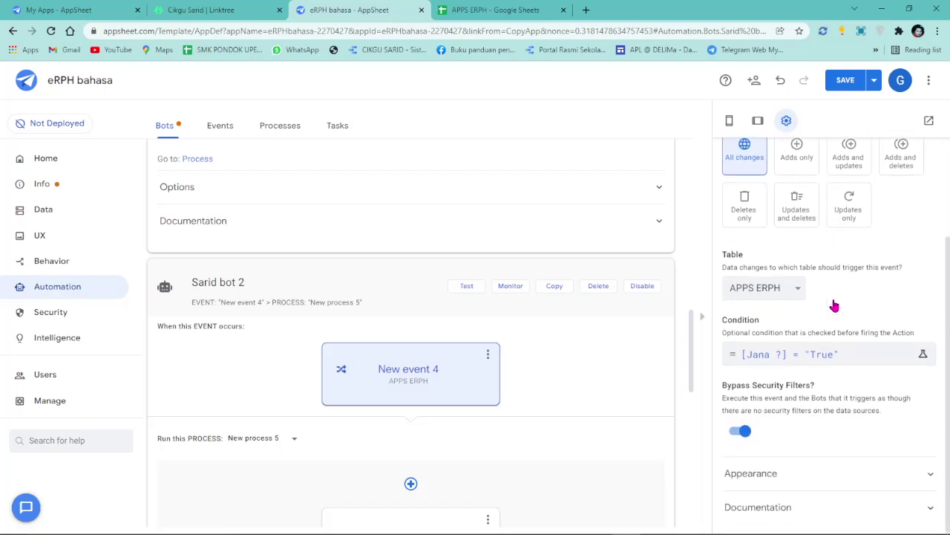
Assign a newly created task of type "Create a new file" to the duplicated bot's first step.
scroll(421, 350, "down", 4)
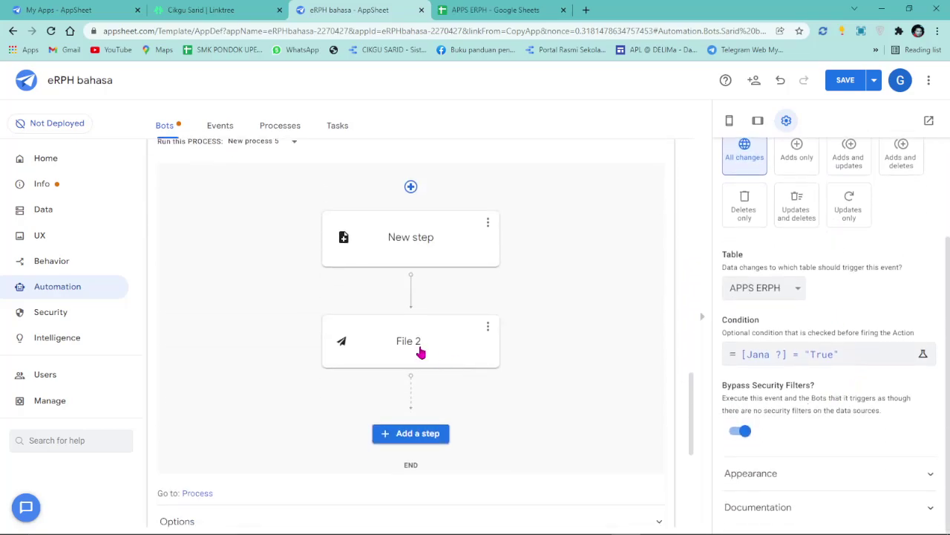
left_click(345, 249)
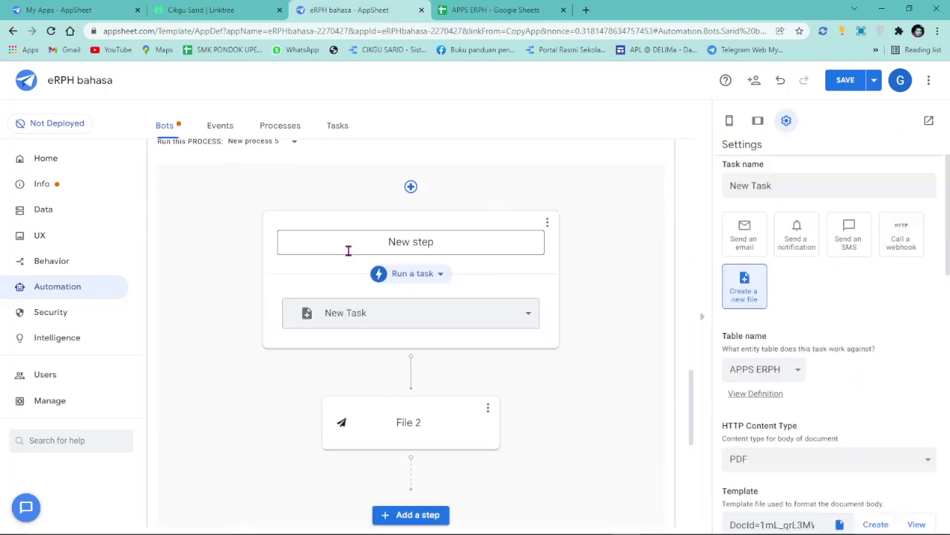
left_click(429, 314)
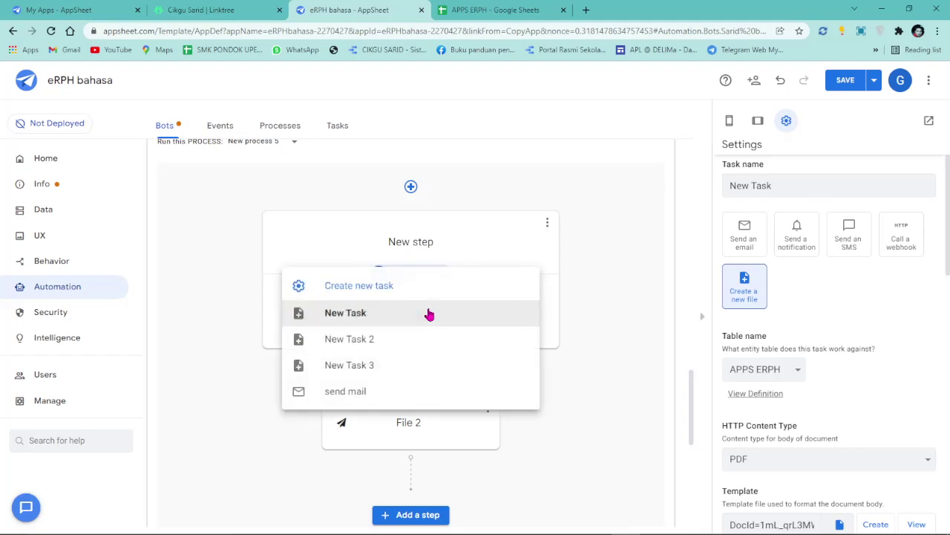
left_click(391, 290)
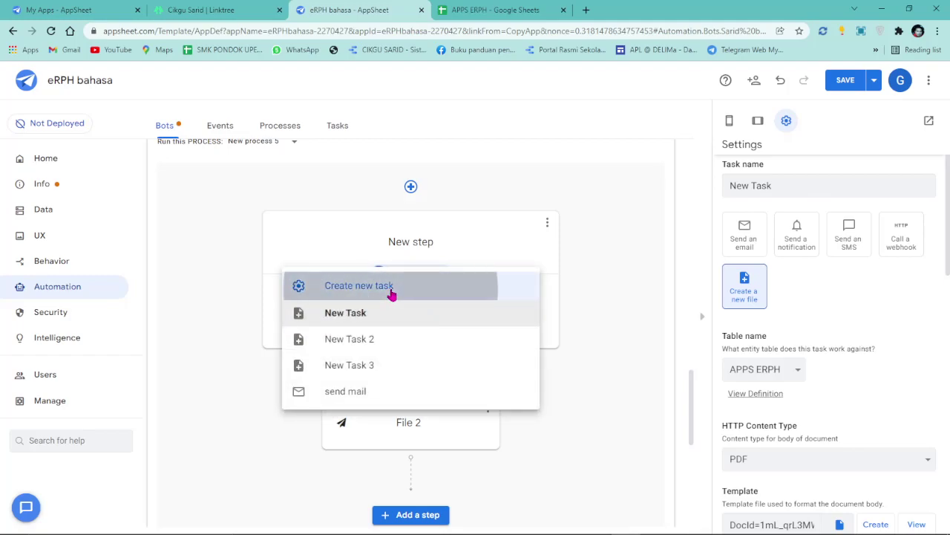
left_click(741, 292)
Create a template document for the duplicated bot's new PDF file task.
scroll(824, 334, "down", 3)
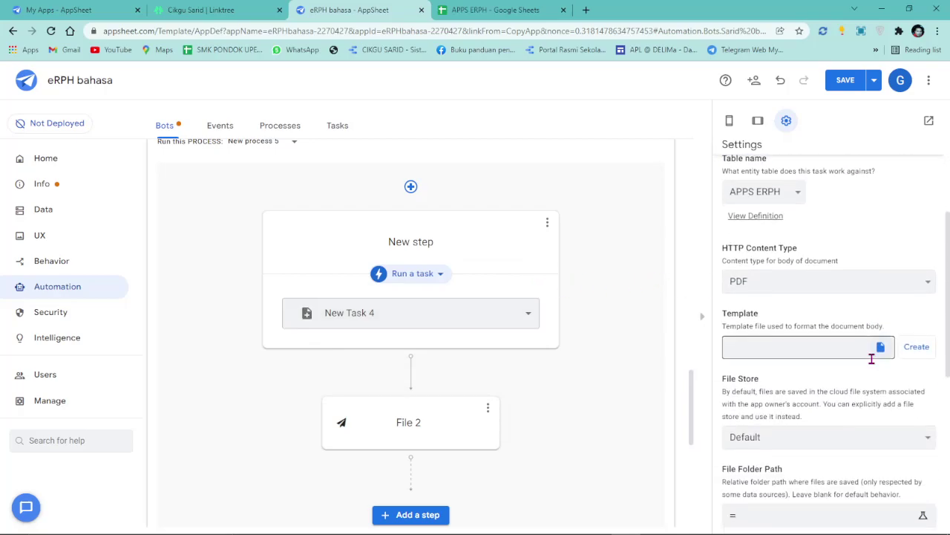
left_click(923, 347)
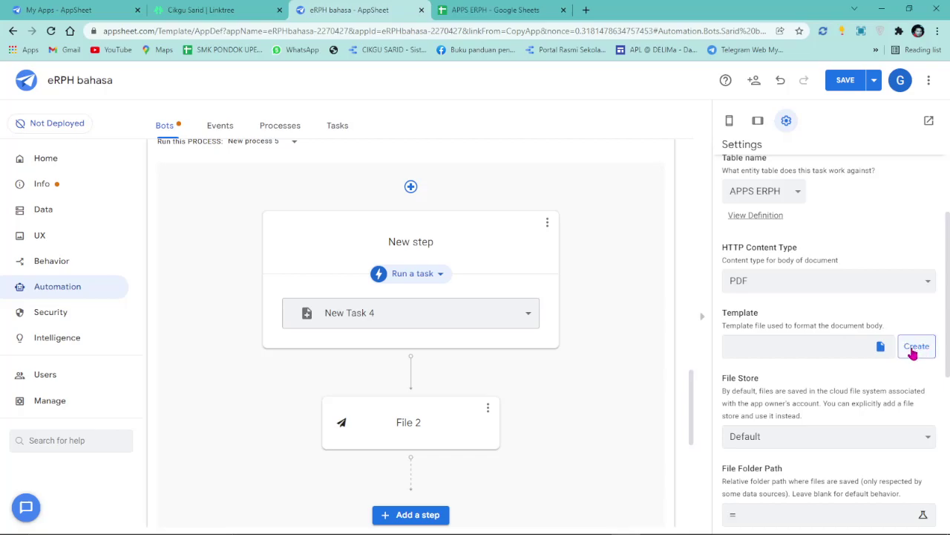
left_click(917, 349)
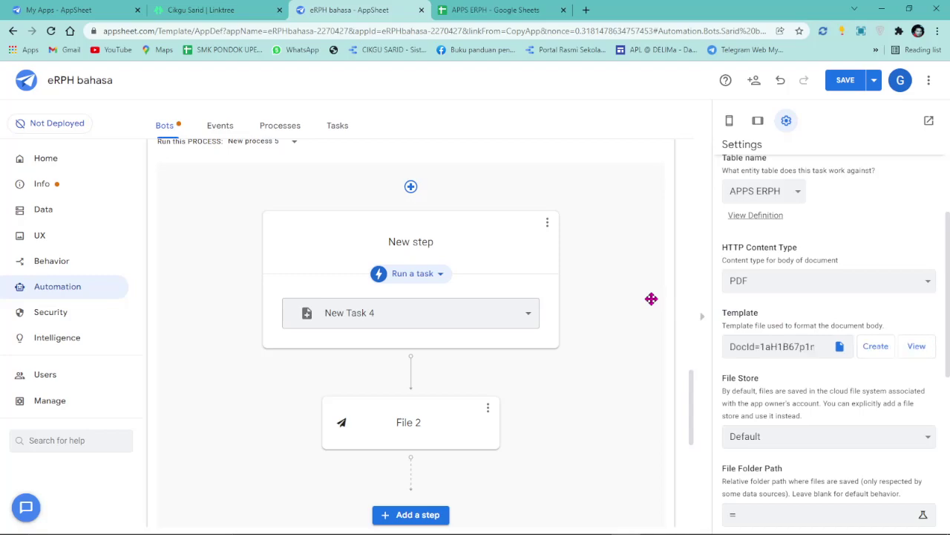
View the new task's generated template document, return to the eRPH bahasa editor and save the app.
left_click(916, 347)
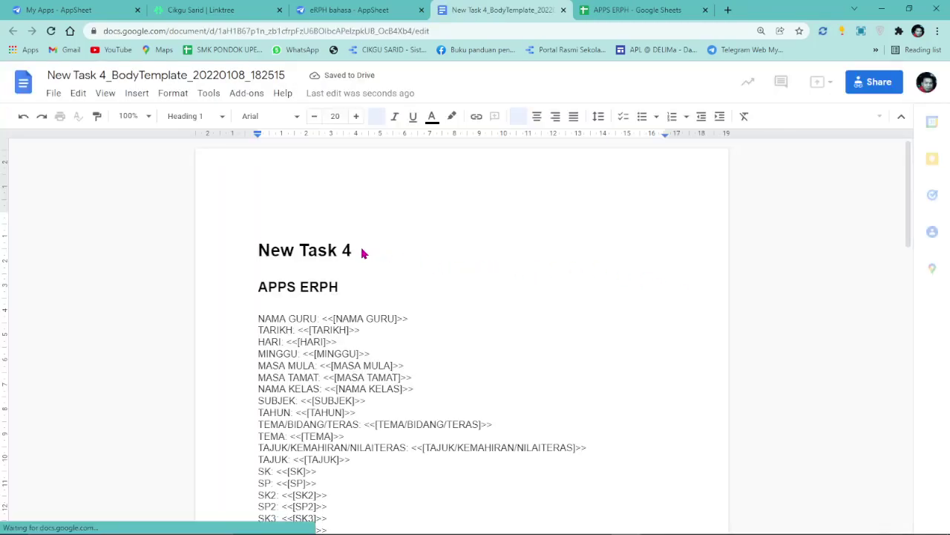
left_click(343, 9)
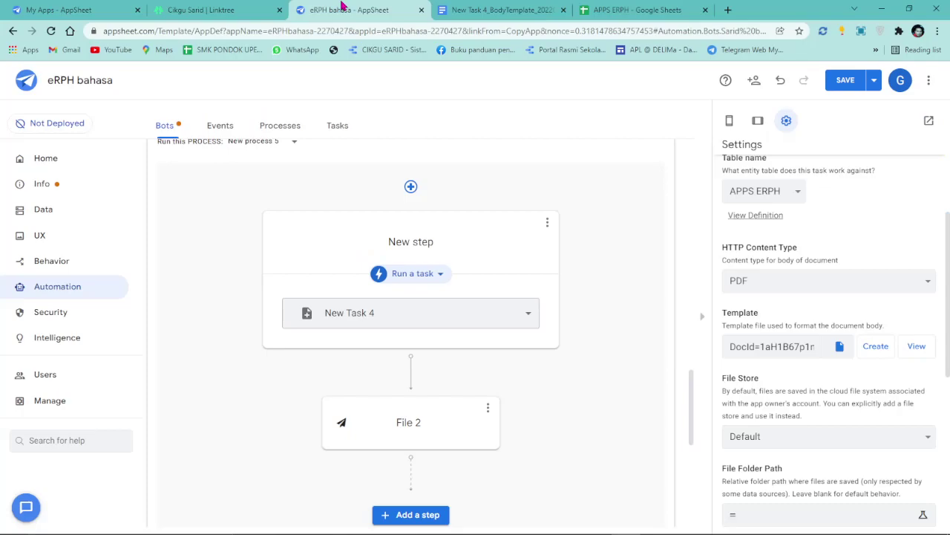
left_click(847, 84)
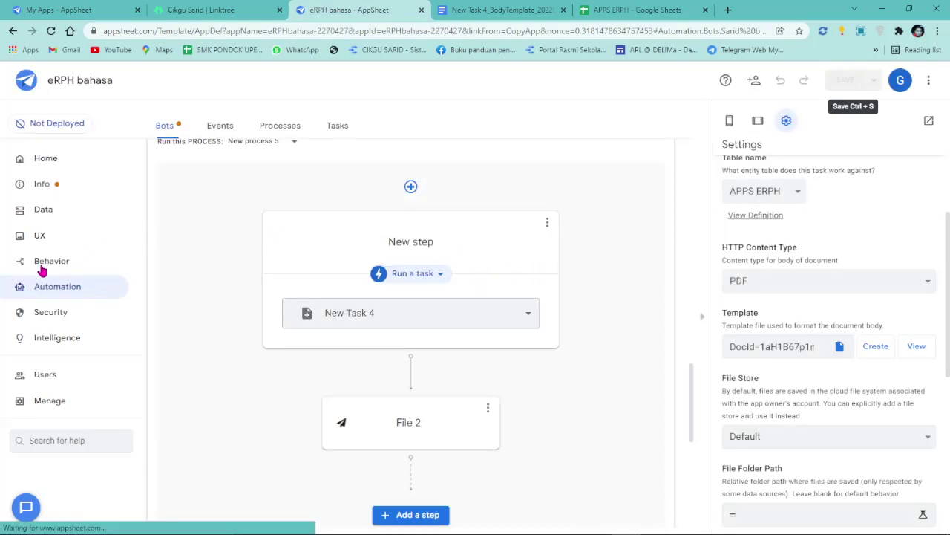
Look through the app's behavior actions and duplicate the "Jana eRPH" action.
scroll(423, 307, "down", 3)
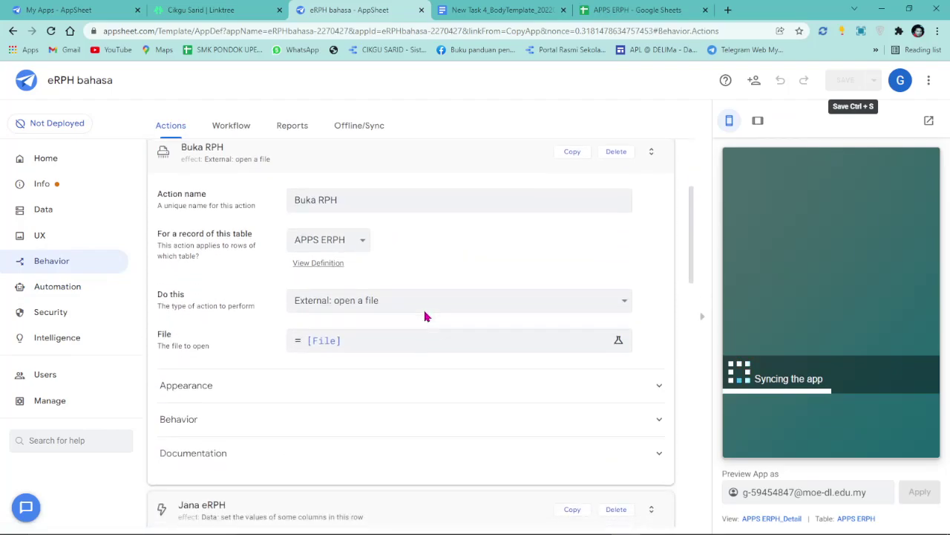
scroll(425, 315, "down", 4)
scroll(425, 316, "down", 4)
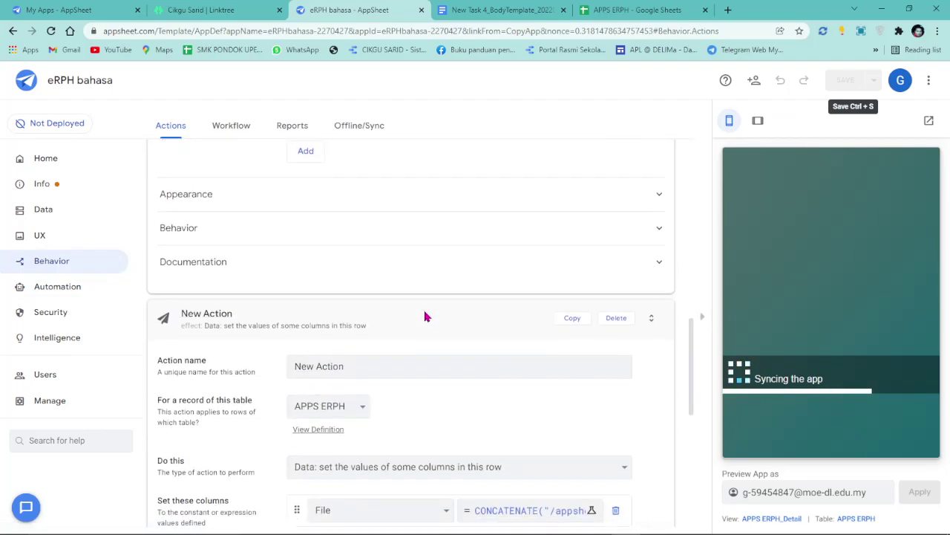
scroll(425, 316, "down", 5)
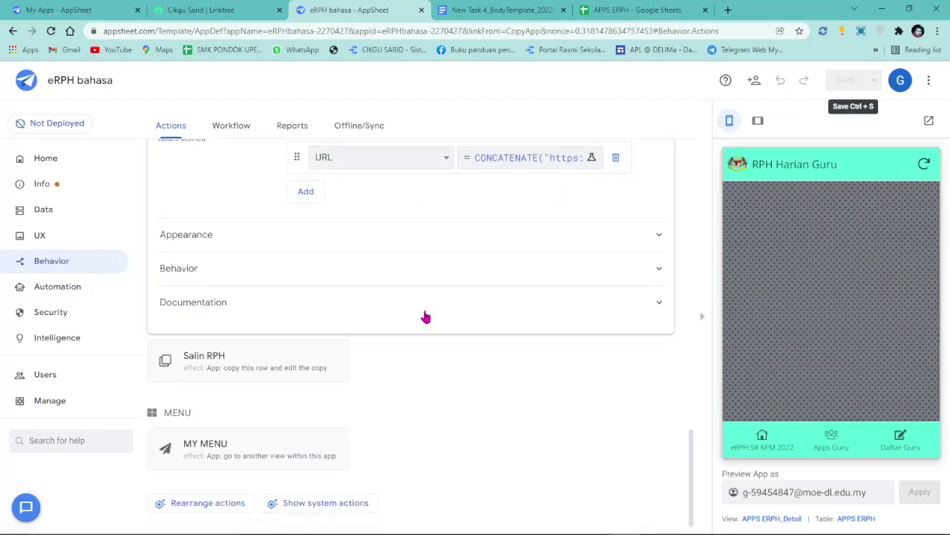
scroll(413, 316, "up", 9)
scroll(335, 317, "up", 6)
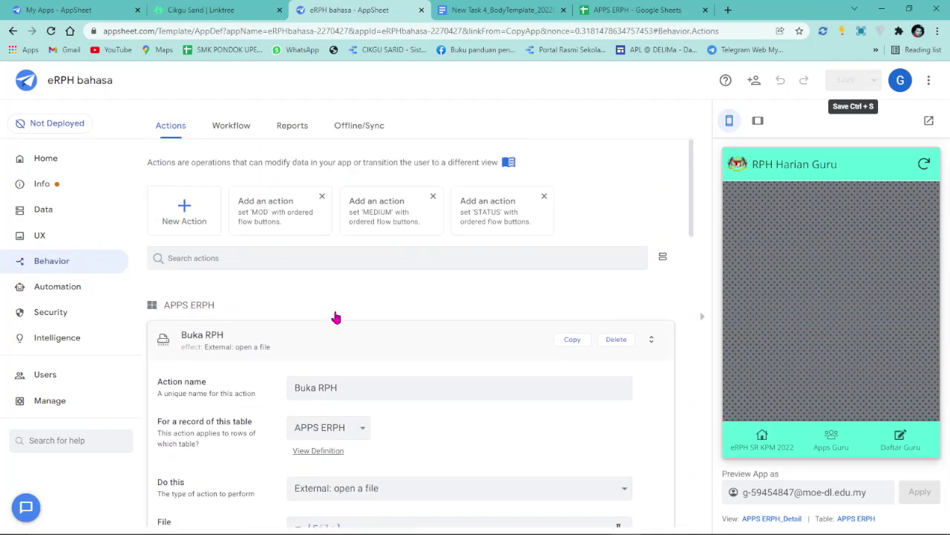
scroll(229, 278, "down", 5)
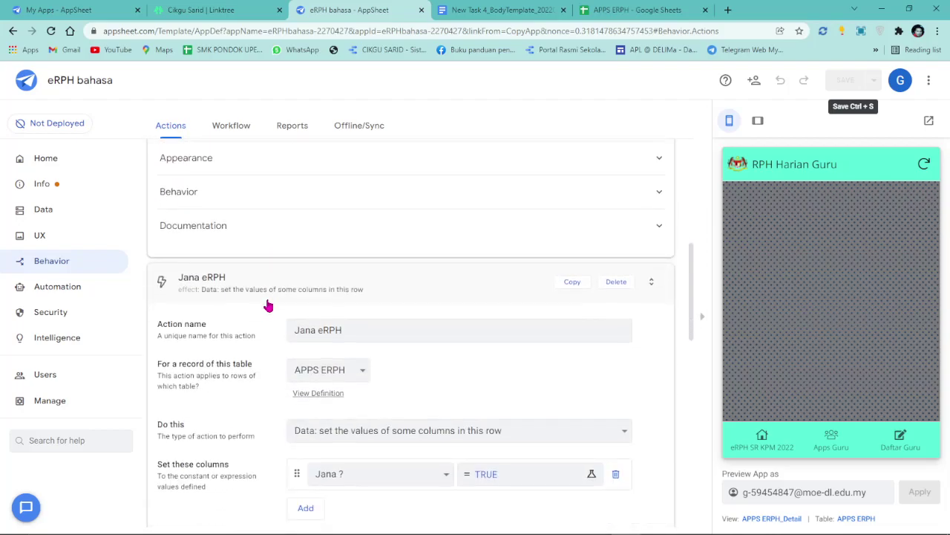
left_click(576, 281)
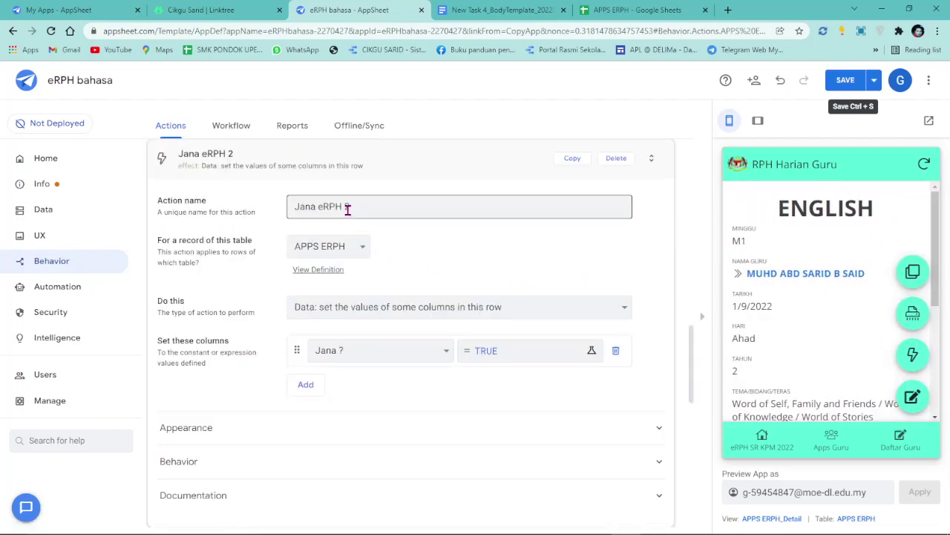
Check the duplicated action's column and appearance settings, then save the app.
scroll(276, 344, "down", 3)
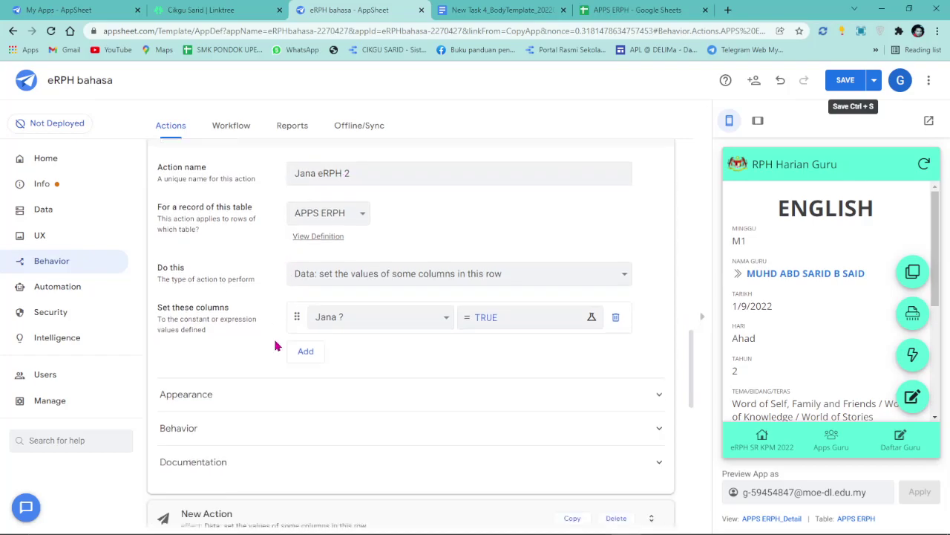
left_click(235, 250)
scroll(329, 317, "down", 2)
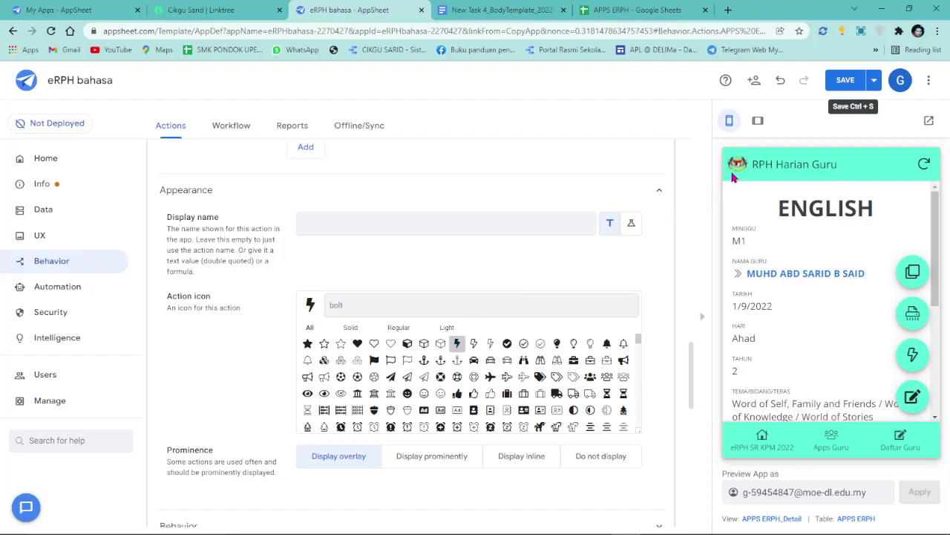
left_click(844, 82)
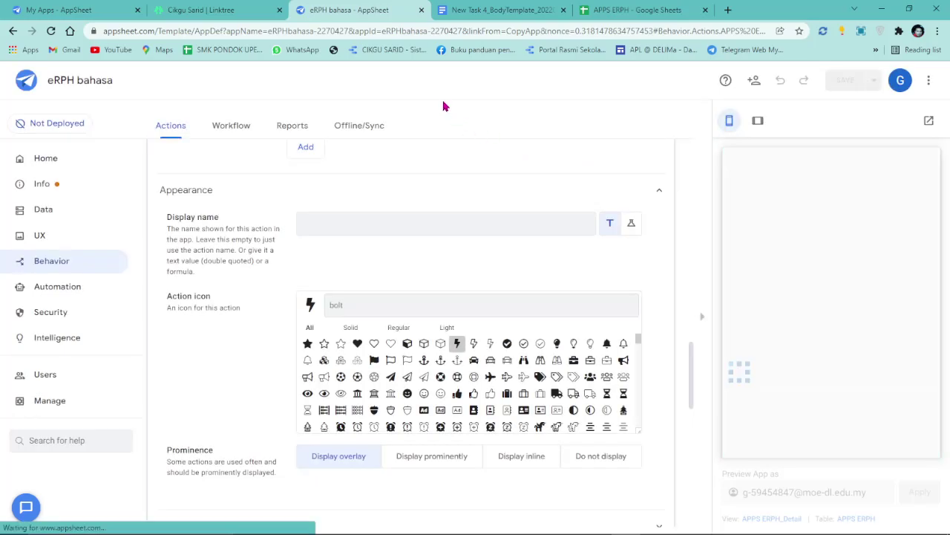
left_click(526, 13)
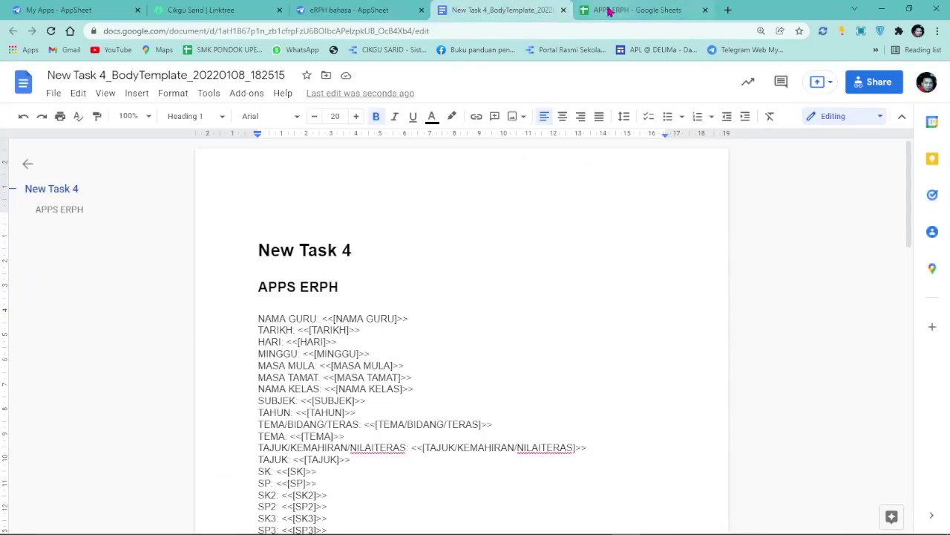
left_click(355, 9)
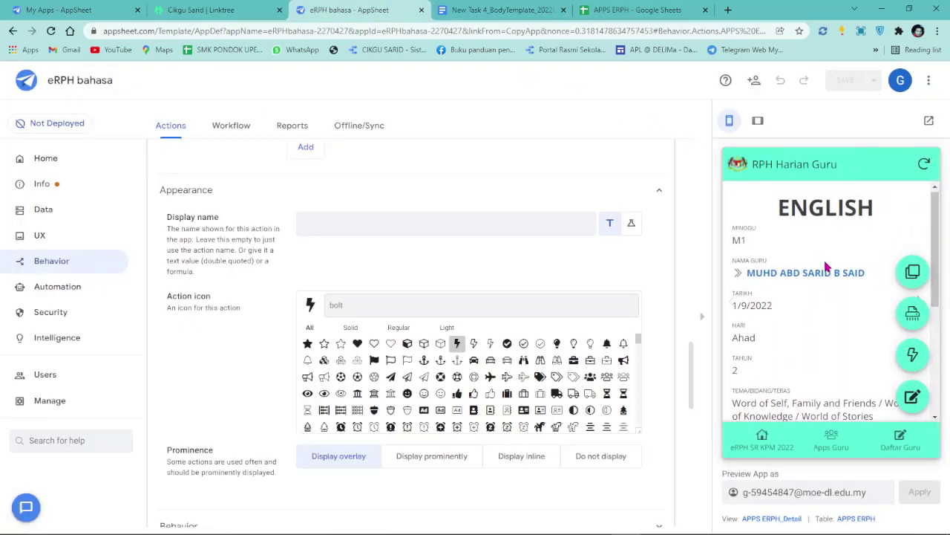
Open the teacher's ENGLISH lesson plan dated 1/9/2022 from the Apps Guru view of the app preview.
scroll(831, 398, "down", 2)
left_click(831, 440)
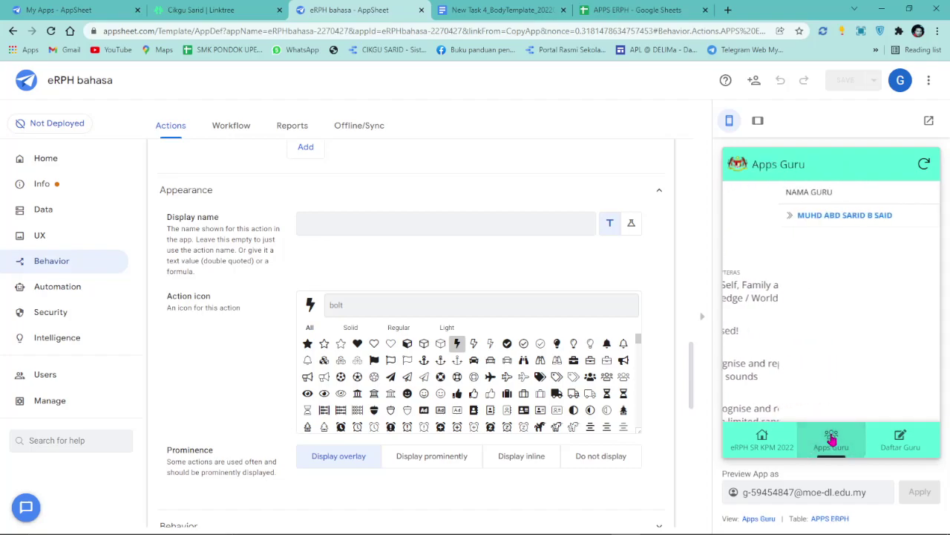
left_click(816, 222)
left_click(790, 239)
left_click(819, 224)
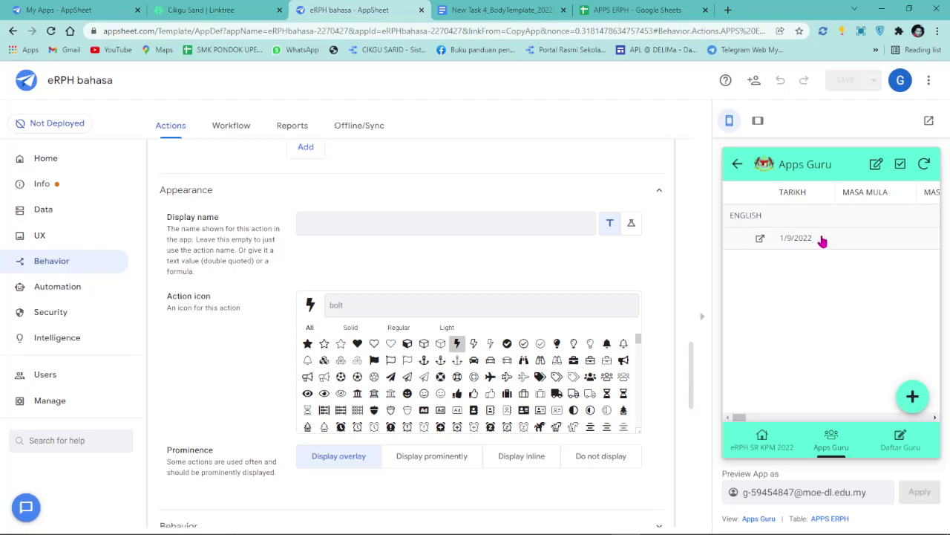
left_click(819, 239)
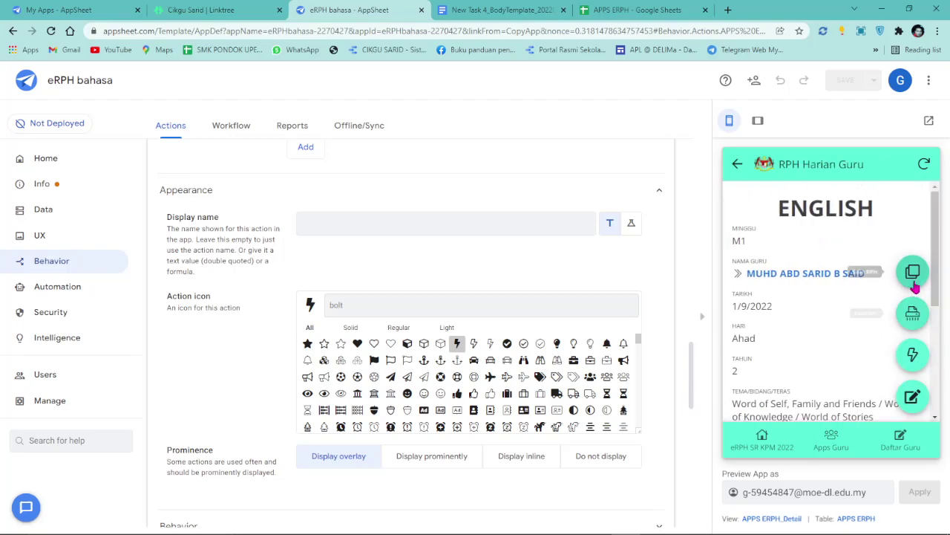
Copy the open ENGLISH lesson plan with the day Isnin and date 01/01/2022, and save the copy.
left_click(913, 281)
left_click(886, 299)
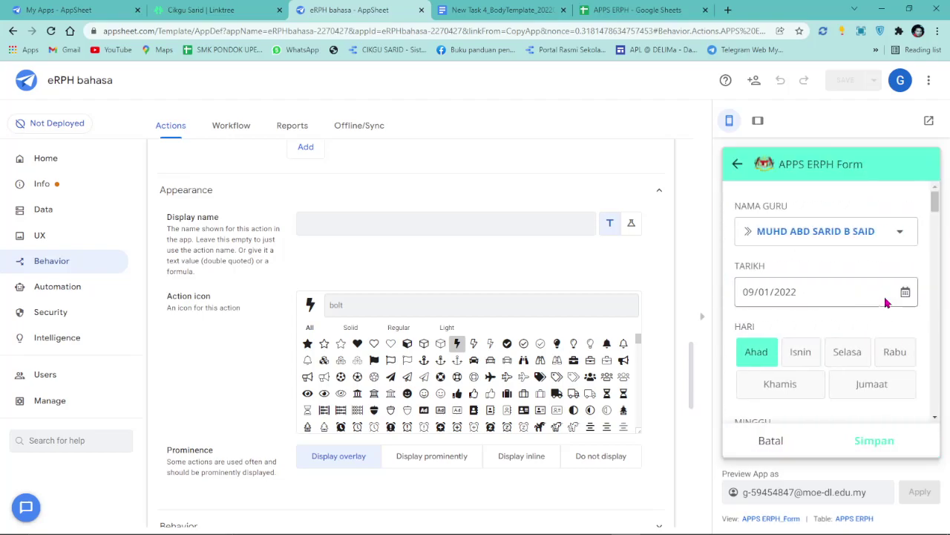
left_click(801, 354)
left_click(905, 294)
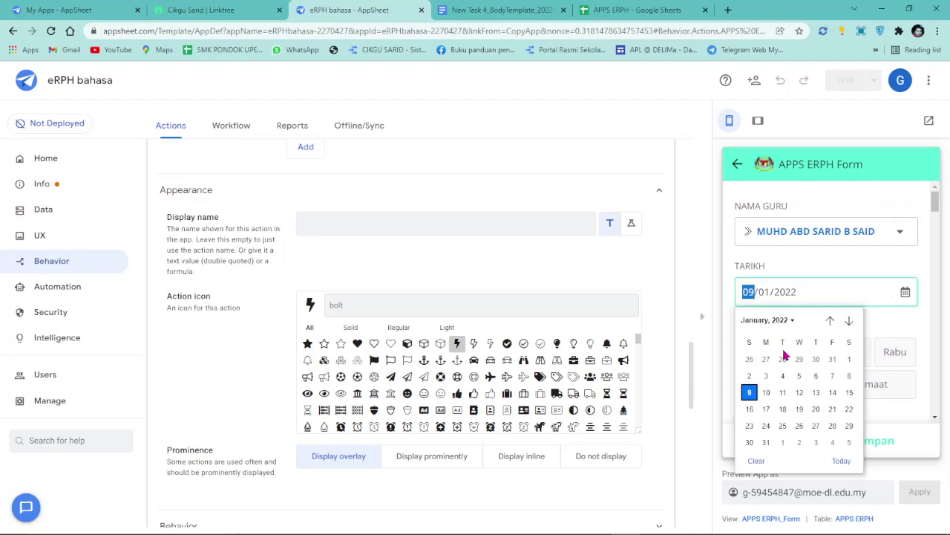
left_click(848, 359)
left_click(878, 442)
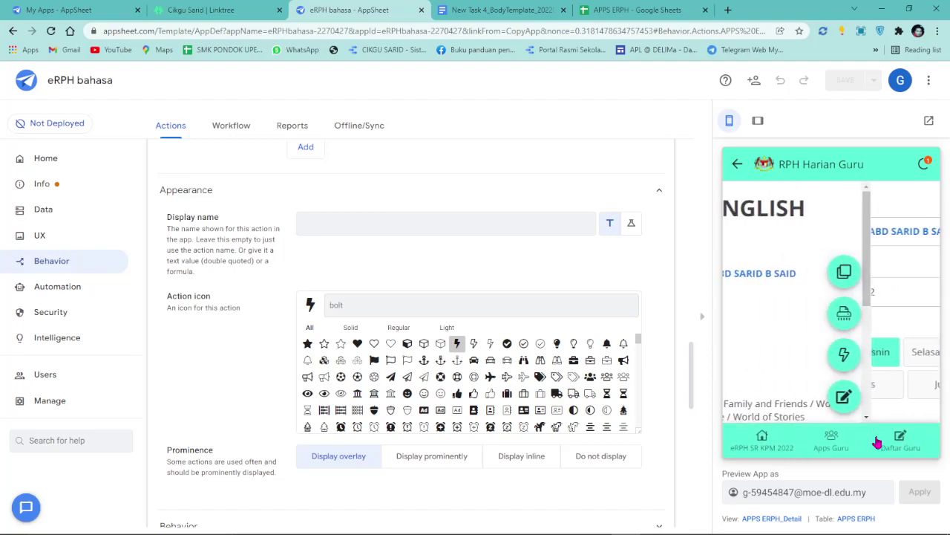
Switch to the APPS ERPH spreadsheet and check the copied record's row, including the Jana ?, File and URL columns.
left_click(512, 20)
left_click(627, 16)
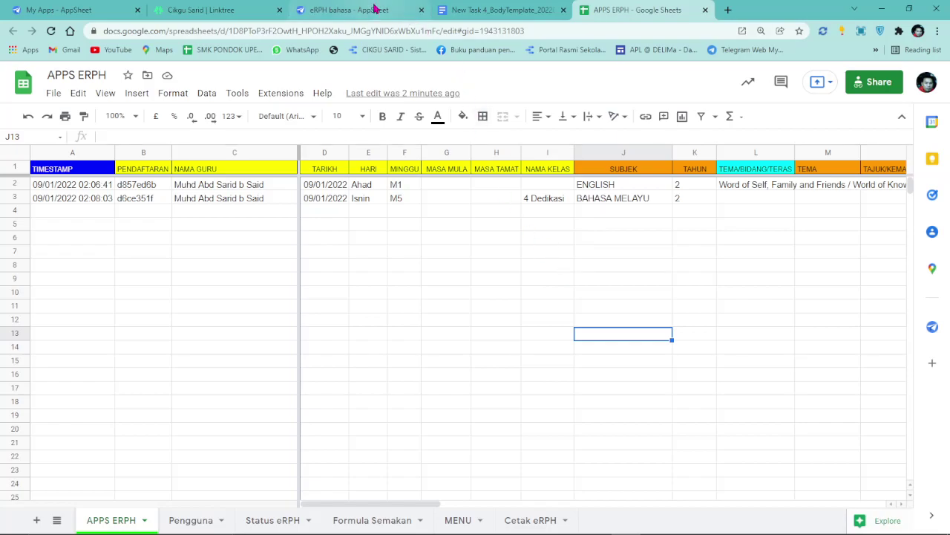
left_click(374, 9)
left_click(614, 9)
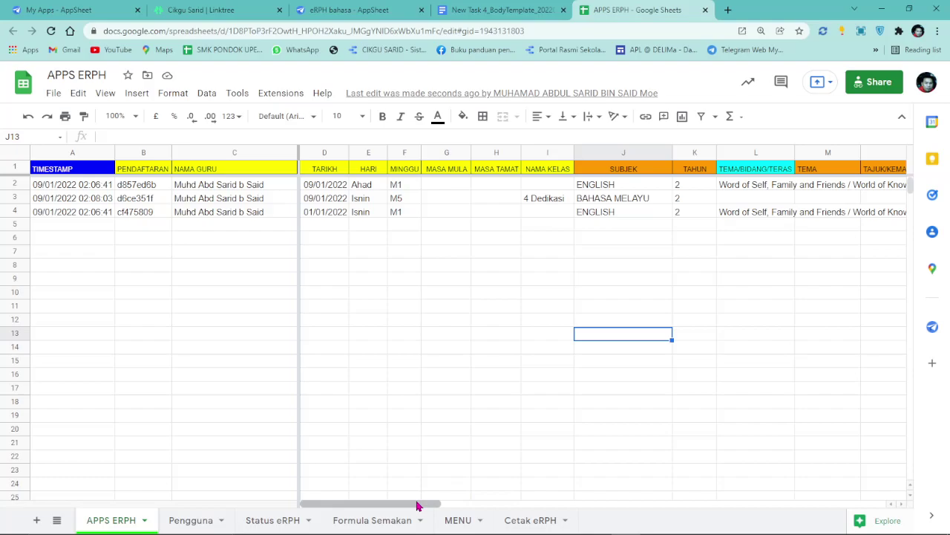
left_click_drag(424, 503, 903, 506)
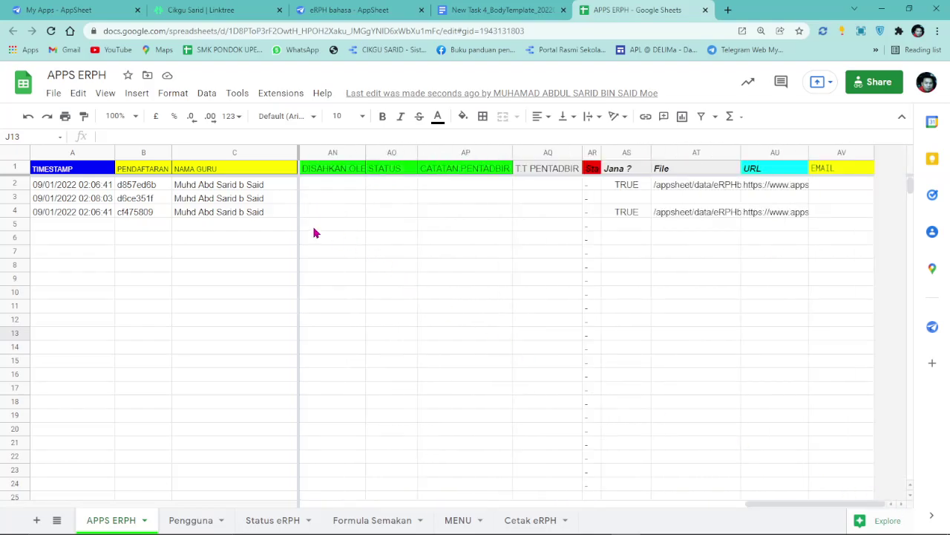
Open the generated PDF through the link in the copied record's URL cell.
left_click(769, 215)
left_click_drag(860, 135, 12, 136)
right_click(163, 136)
left_click(361, 245)
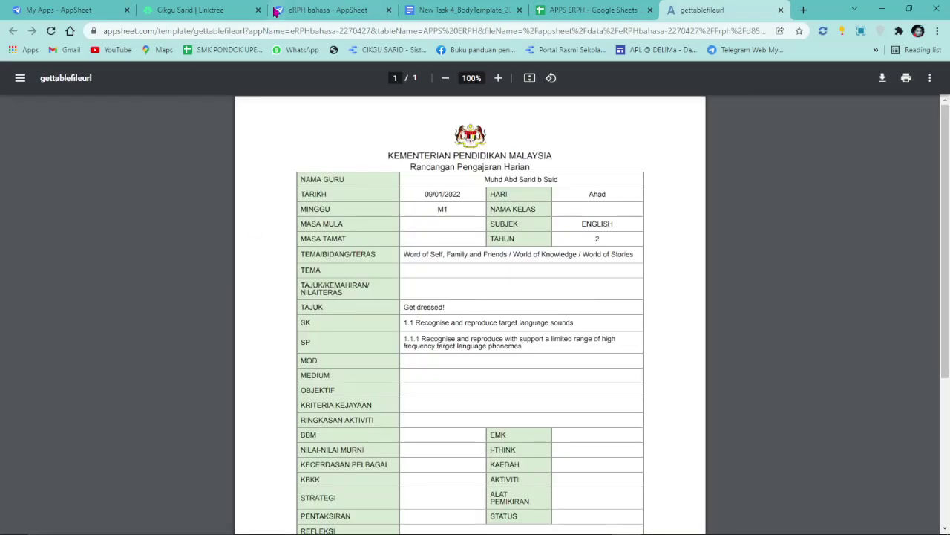
Return to the app preview, start a new lesson plan in Apps Guru, choose the teacher's name and set MINGGU to M1.
left_click(311, 10)
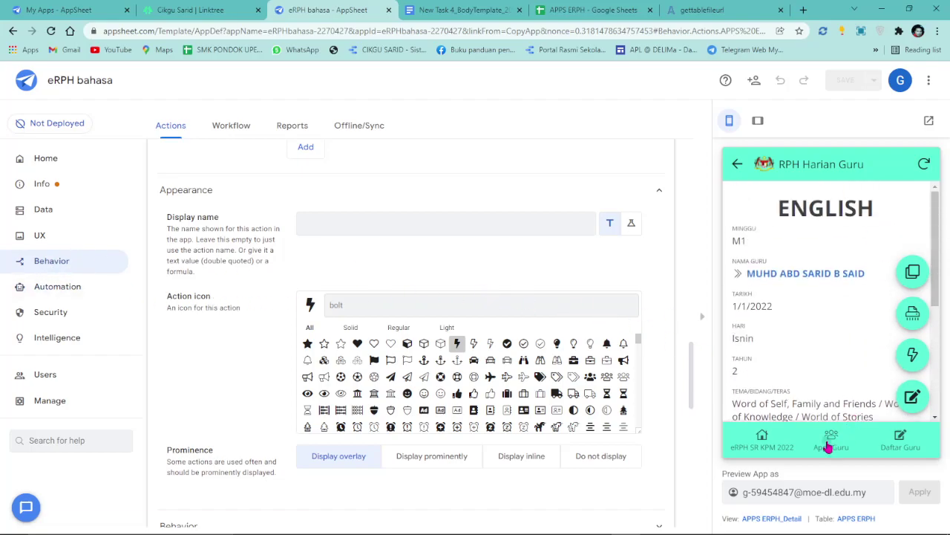
left_click(832, 437)
left_click(913, 396)
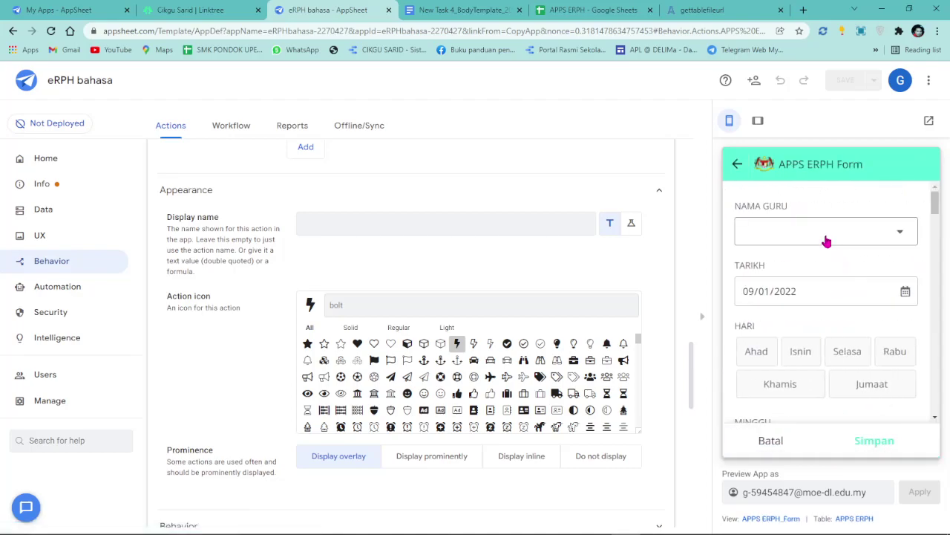
left_click(817, 236)
left_click(827, 206)
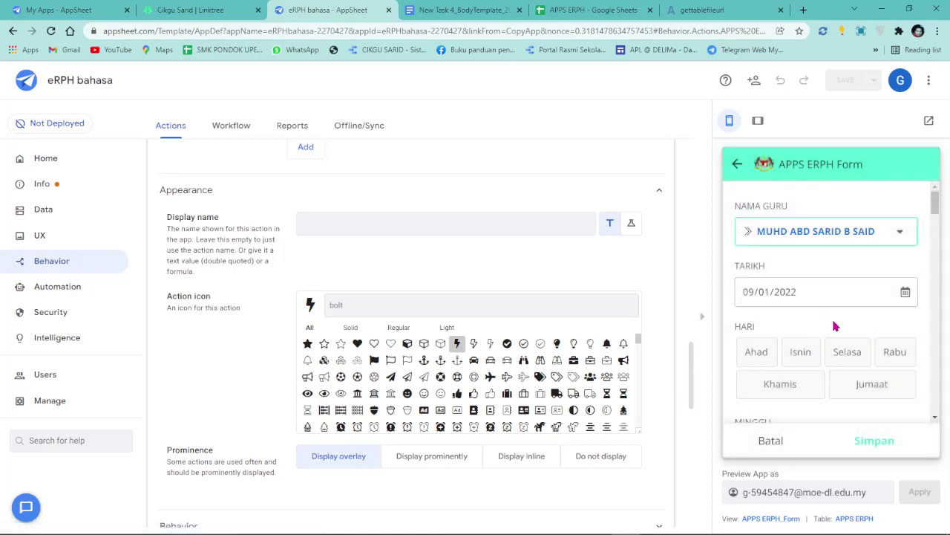
scroll(821, 334, "down", 2)
left_click(821, 334)
left_click(794, 230)
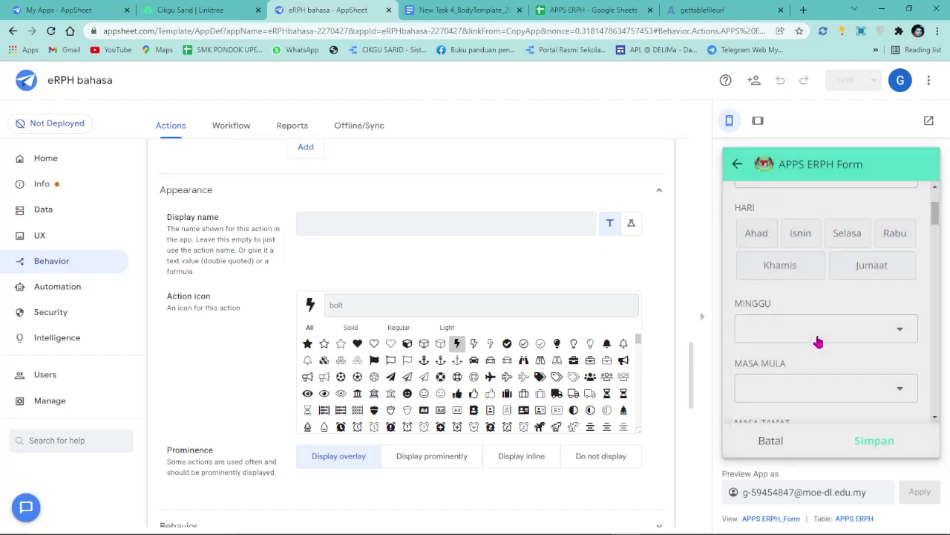
Set SUBJEK to ENGLISH, TAHUN to 1 and TEMA/BIDANG/TERAS to "Word of Self, Family and Friends / World of Knowledge / World of Stories".
scroll(820, 342, "down", 1)
scroll(821, 349, "down", 3)
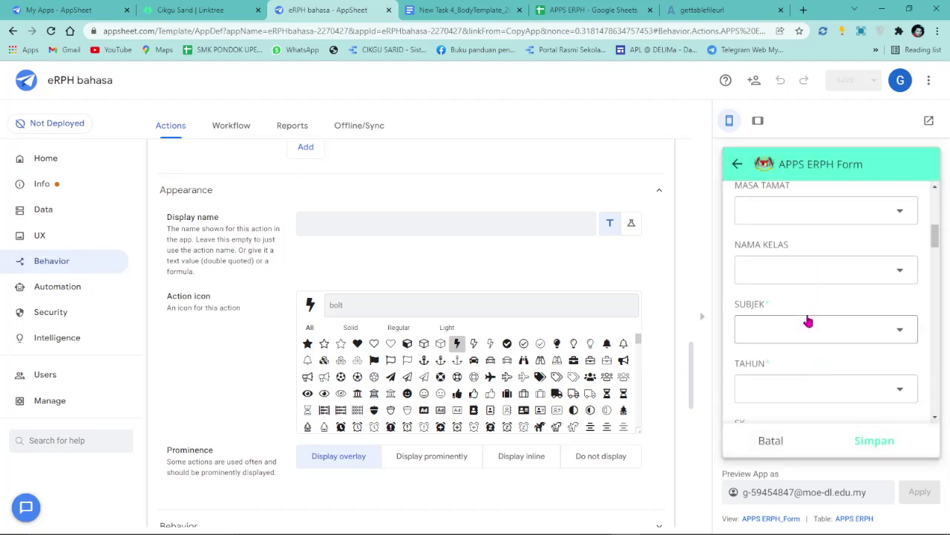
left_click(808, 331)
scroll(793, 341, "down", 5)
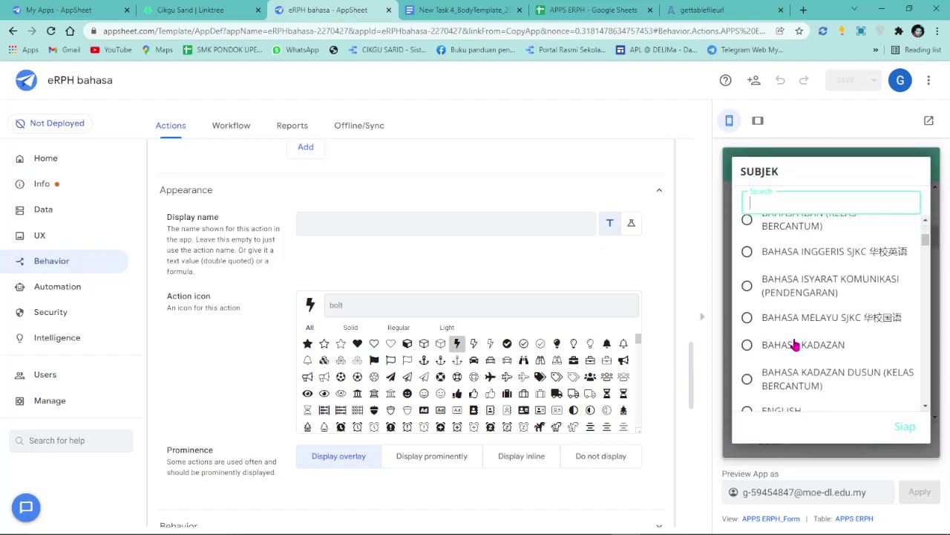
left_click(779, 291)
scroll(861, 397, "down", 2)
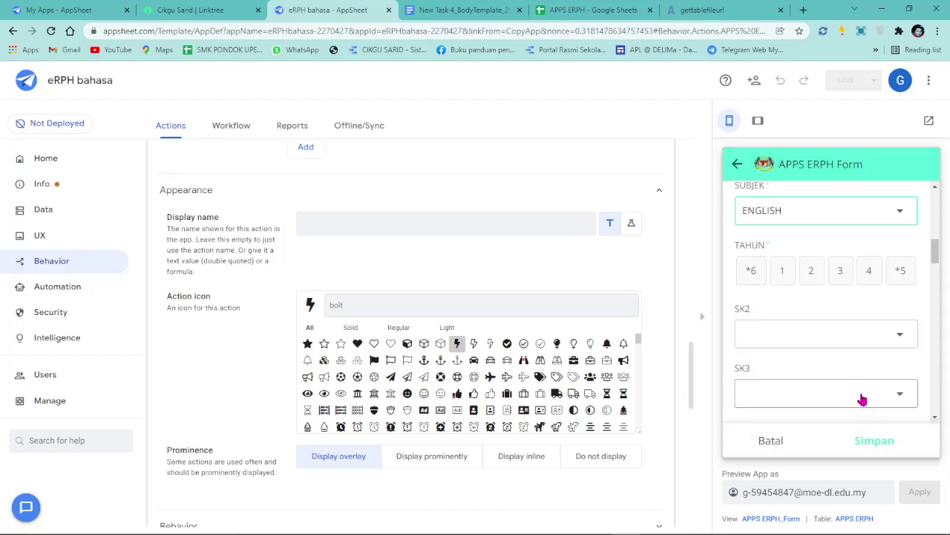
left_click(785, 272)
left_click(812, 323)
left_click(784, 237)
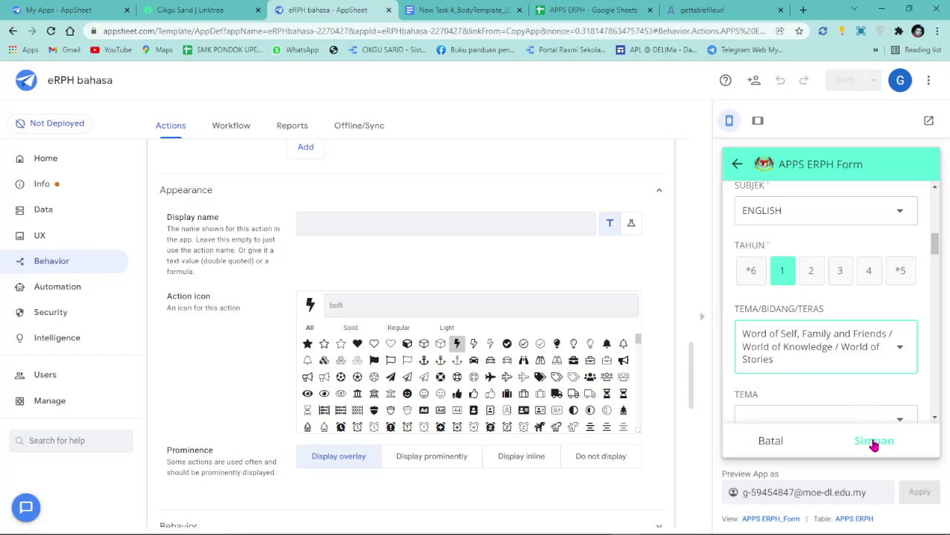
Set HARI to Ahad in the new lesson plan and save the record.
scroll(824, 341, "up", 1)
left_click(757, 331)
scroll(831, 333, "down", 5)
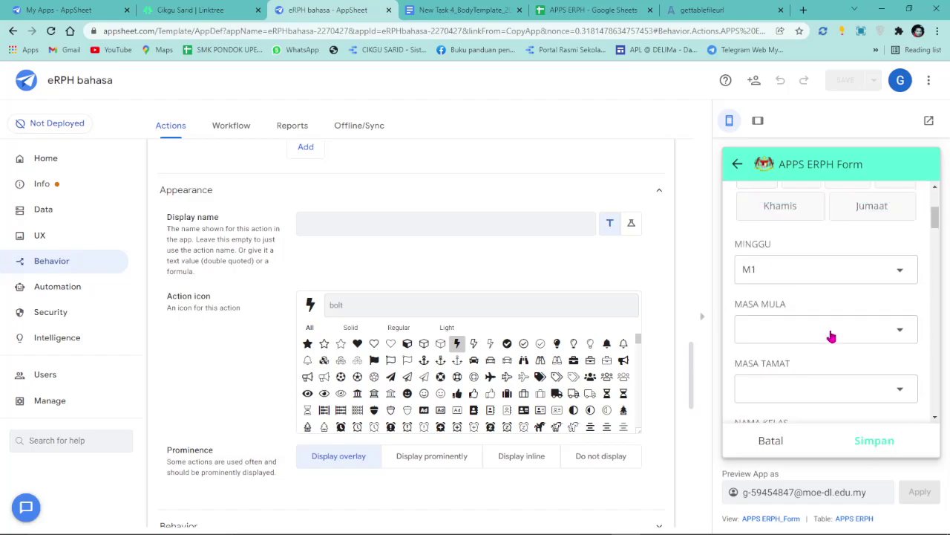
scroll(832, 336, "up", 2)
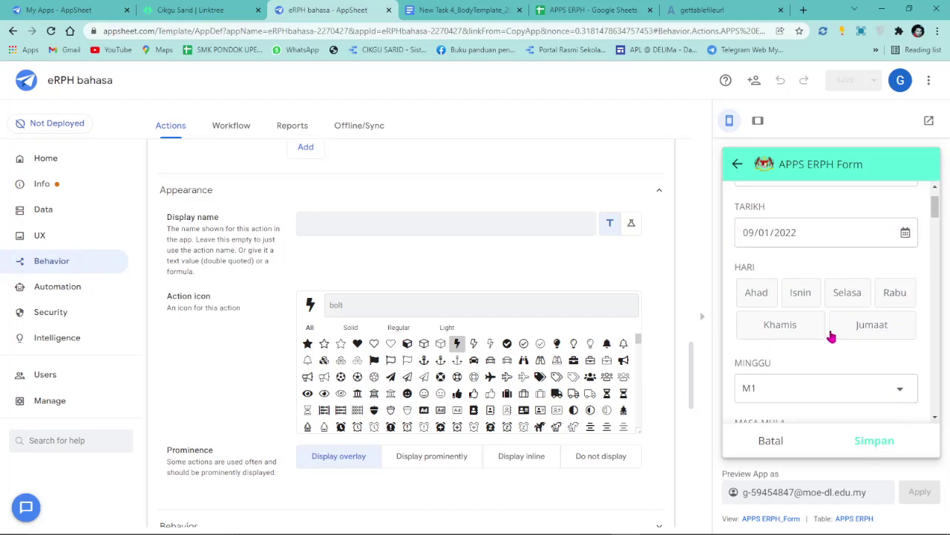
left_click(756, 293)
scroll(847, 364, "down", 3)
left_click(879, 439)
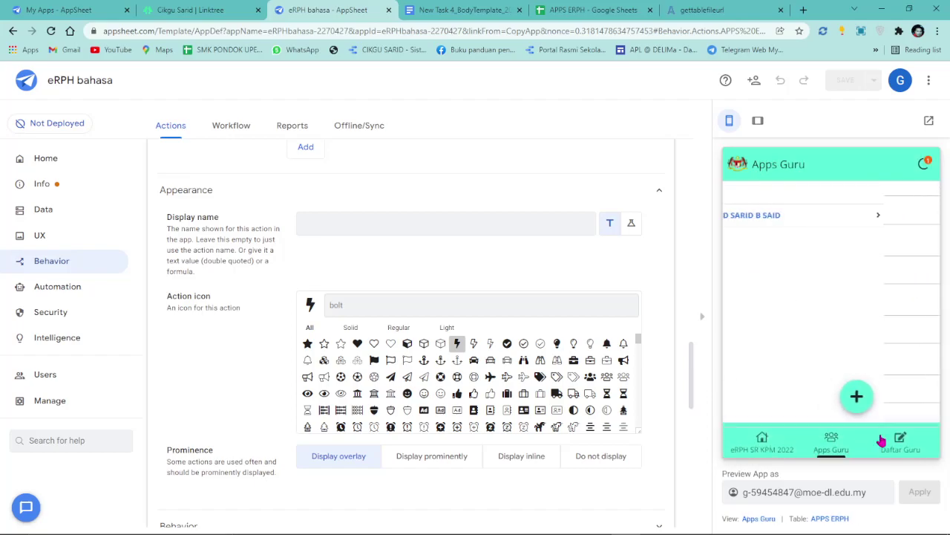
In Apps Guru, open the teacher's M1 lesson plans and display the second ENGLISH record dated 1/9/2022.
left_click(784, 217)
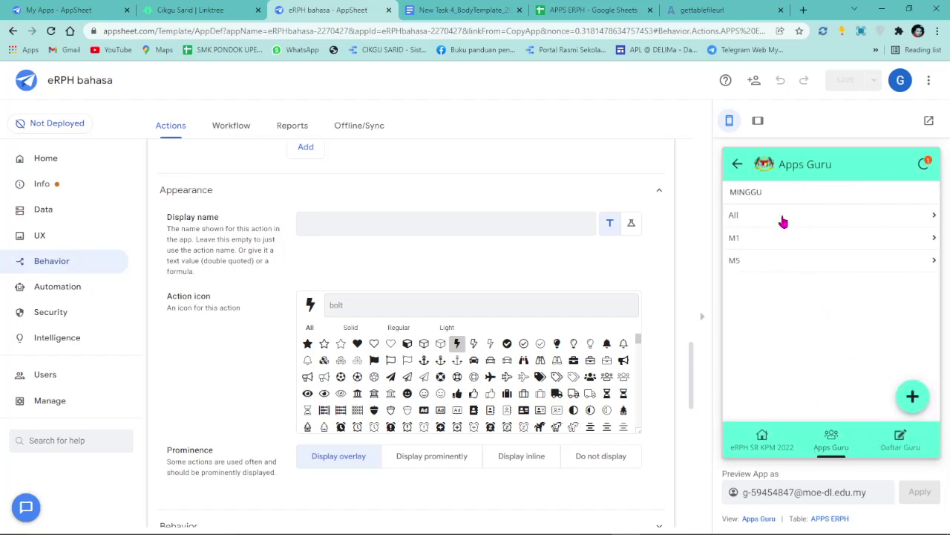
left_click(783, 217)
left_click(737, 169)
left_click(796, 239)
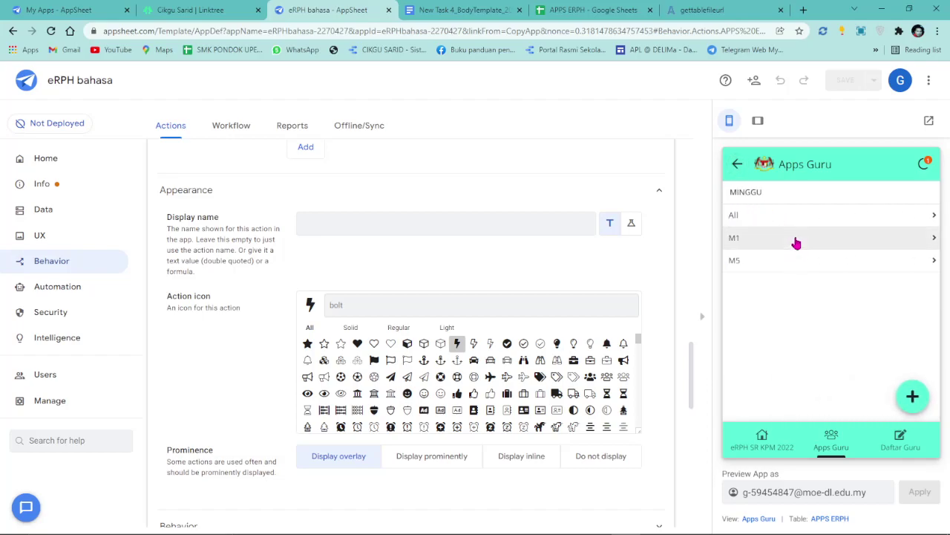
left_click(795, 239)
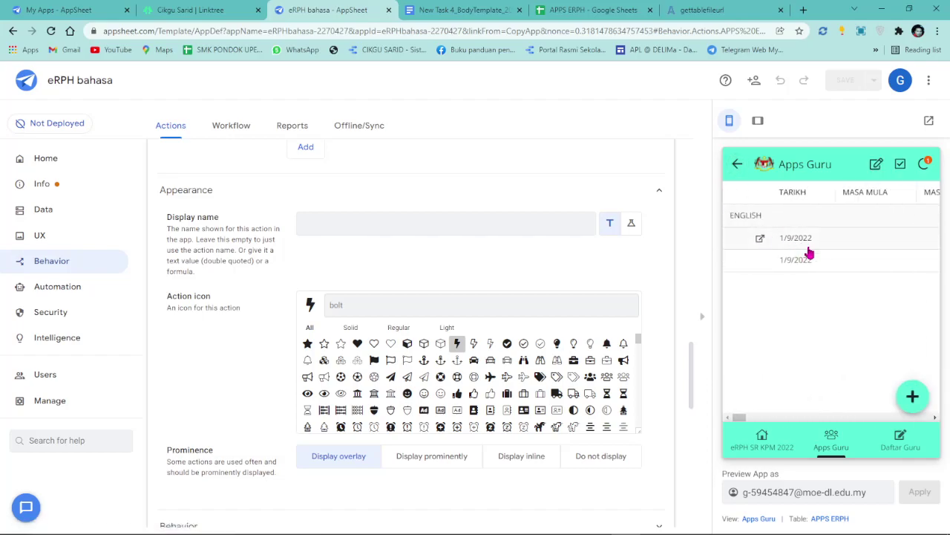
left_click(820, 259)
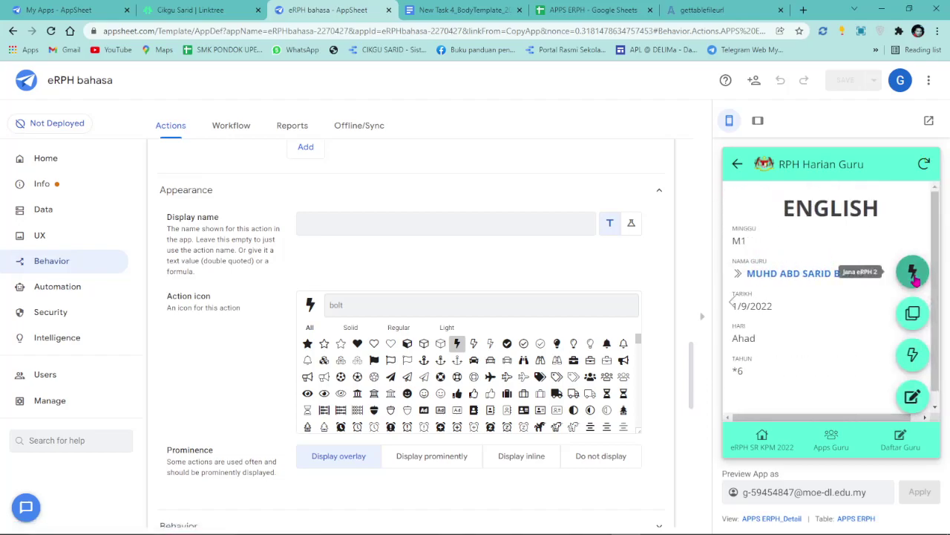
Run Jana eRPH 2 on the ENGLISH record, confirm it, and check the record's row in the APPS ERPH spreadsheet.
left_click(914, 277)
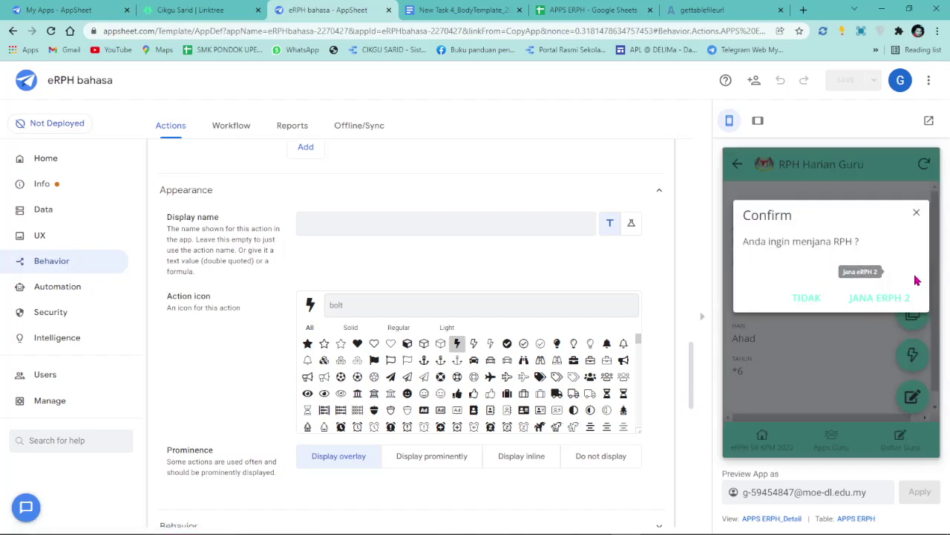
left_click(882, 297)
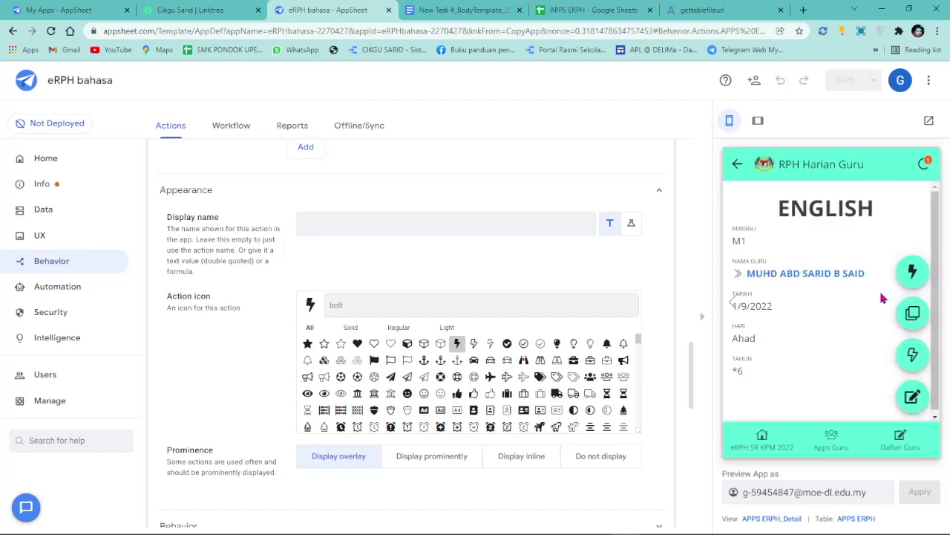
left_click(587, 7)
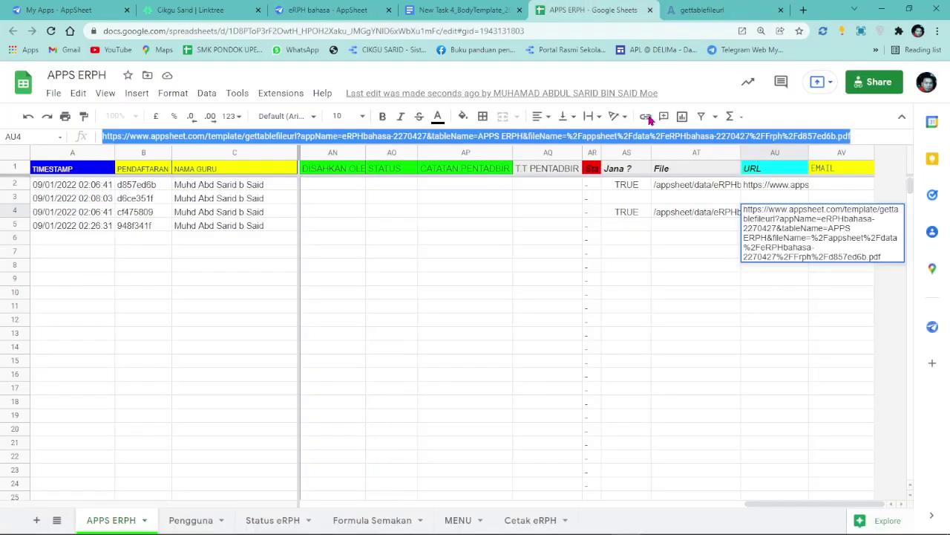
left_click(650, 335)
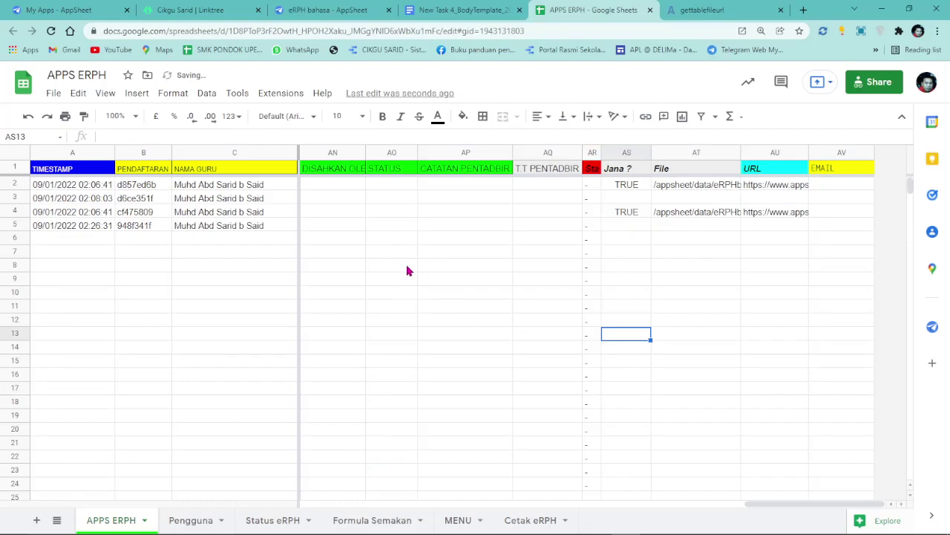
left_click(423, 15)
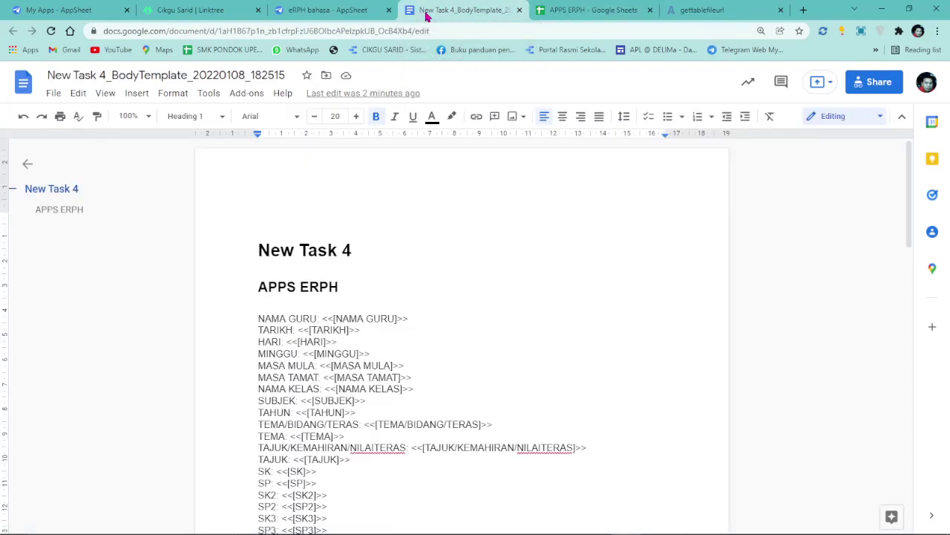
left_click(363, 9)
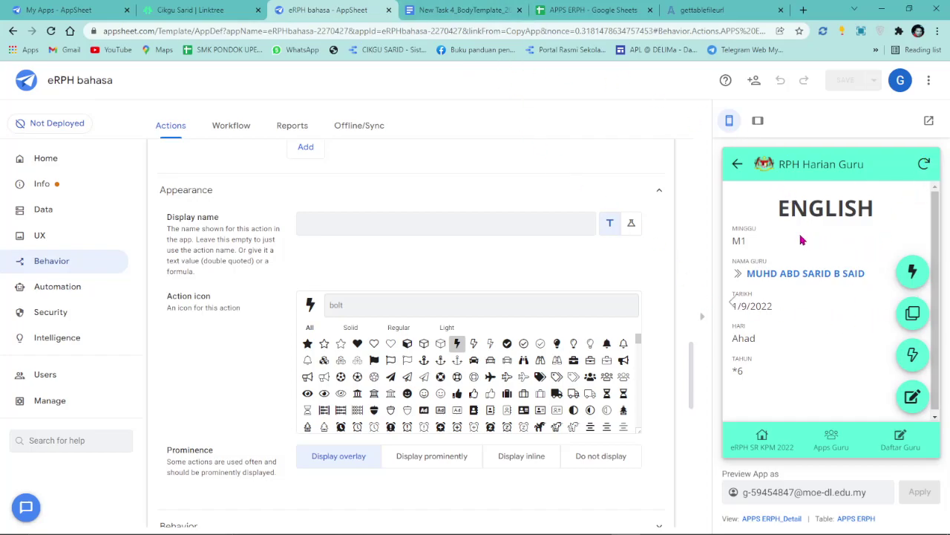
Open the ENGLISH record's generated PDF through its print action and confirm the request.
scroll(829, 317, "down", 1)
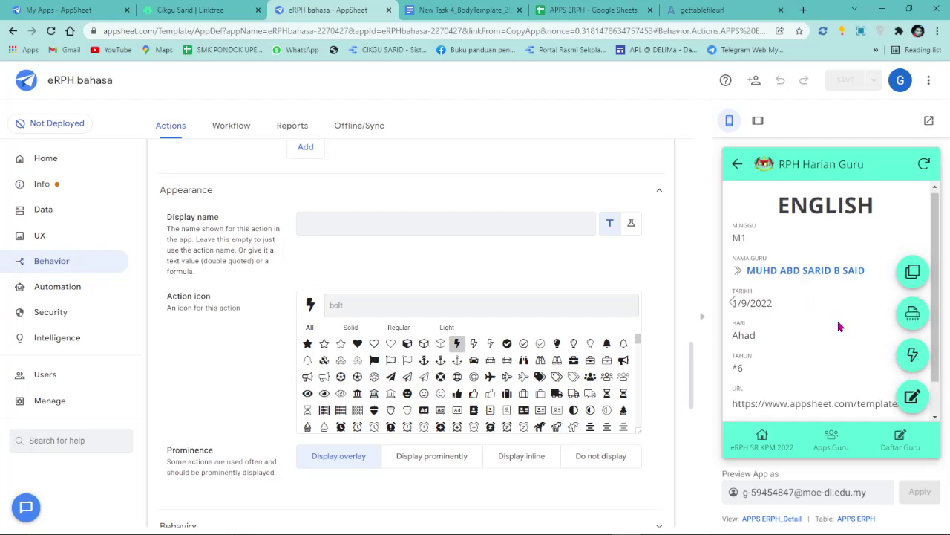
scroll(842, 319, "down", 1)
left_click(913, 313)
left_click(887, 297)
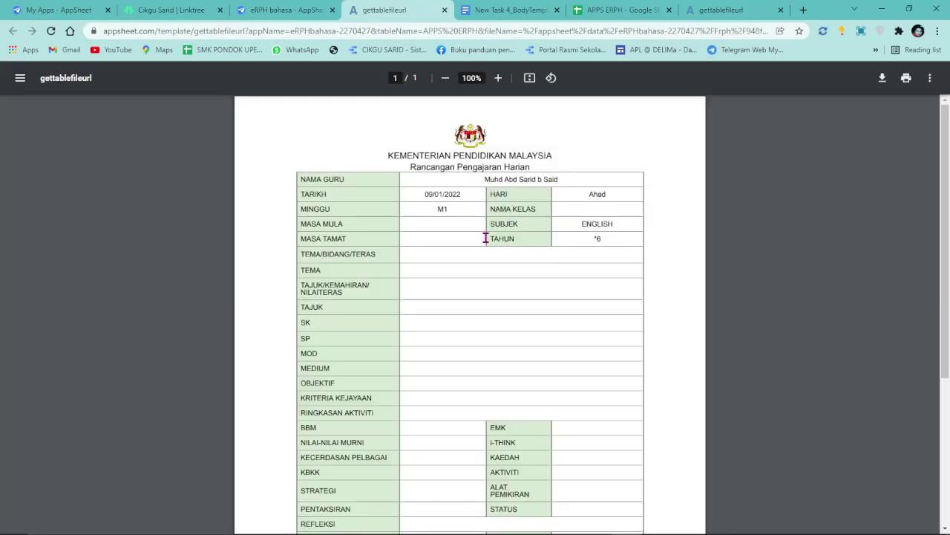
Return to the AppSheet editor and open the New Task 4 settings from Sarid bot 2's New step in Automation.
left_click(277, 10)
scroll(810, 364, "up", 2)
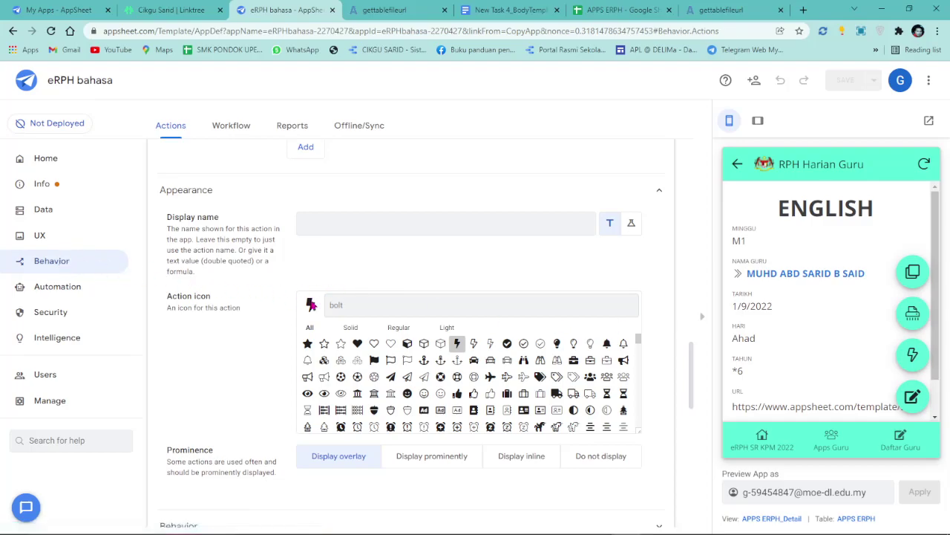
scroll(353, 315, "up", 1)
scroll(354, 315, "up", 3)
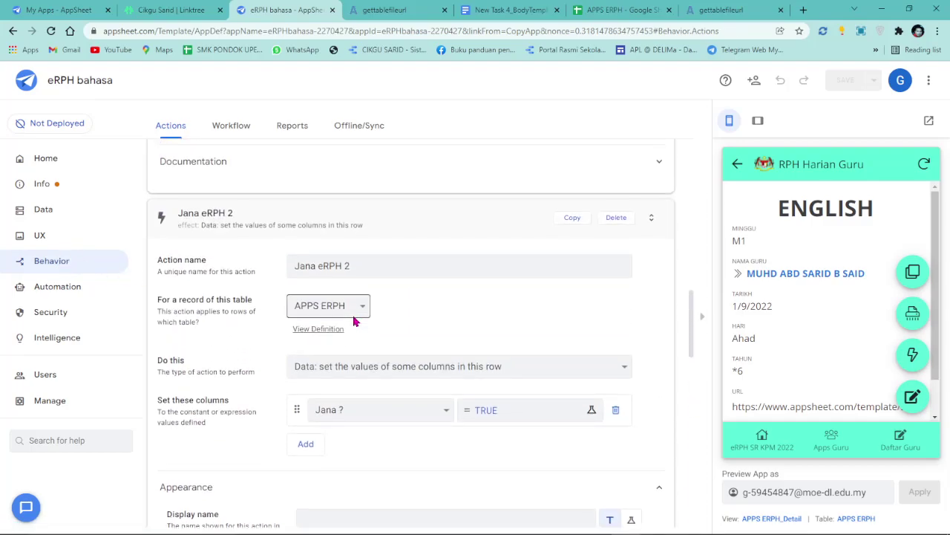
scroll(353, 320, "up", 1)
left_click(56, 290)
scroll(267, 315, "down", 6)
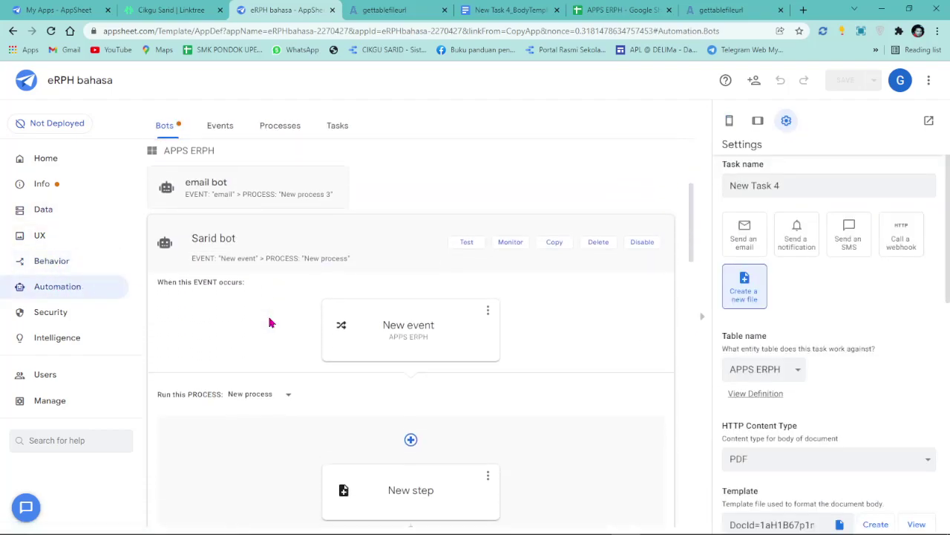
scroll(329, 364, "down", 7)
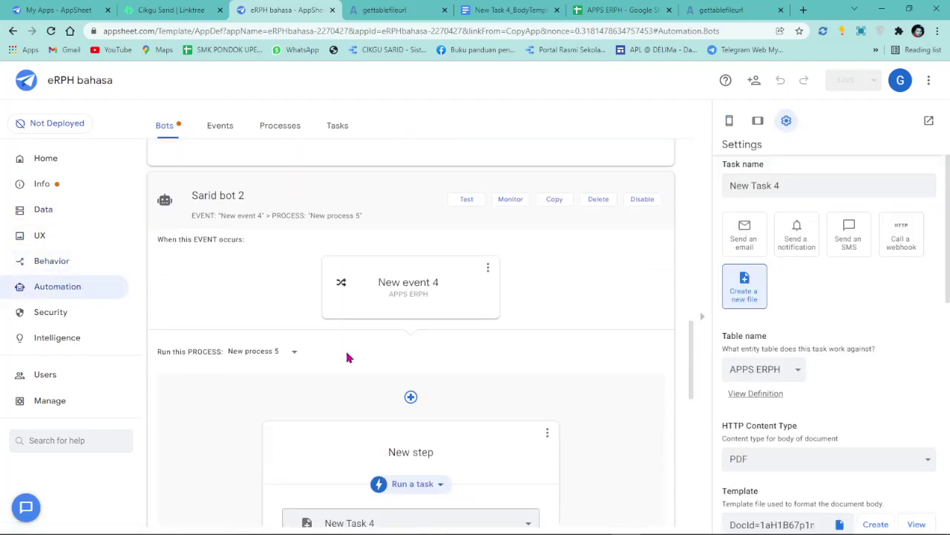
scroll(372, 355, "down", 2)
left_click(362, 405)
left_click(481, 401)
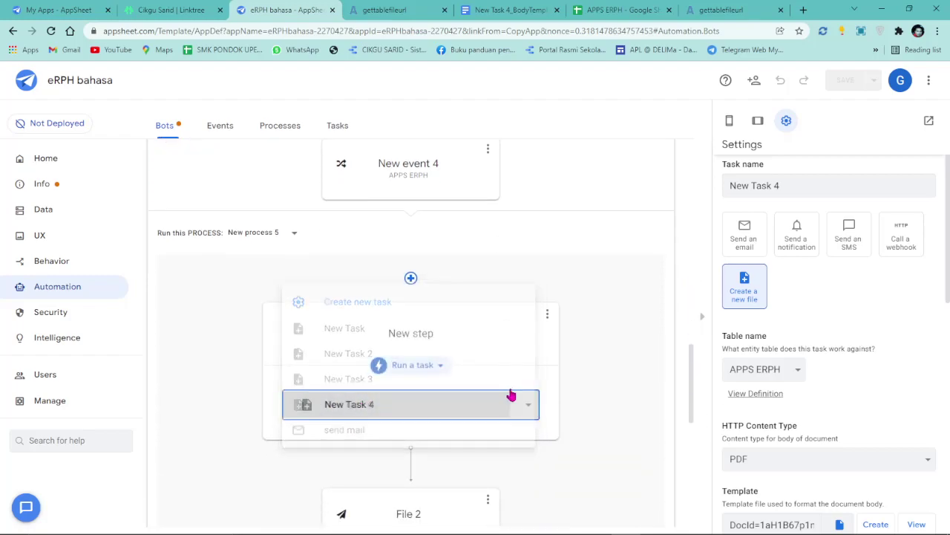
View the body template document linked to New Task 4, and return to the AppSheet editor.
scroll(876, 371, "down", 3)
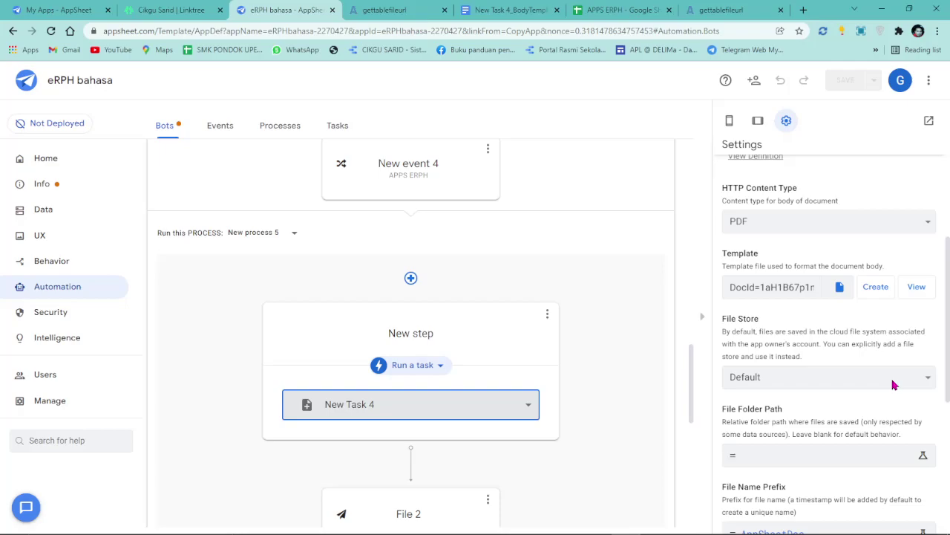
left_click(927, 295)
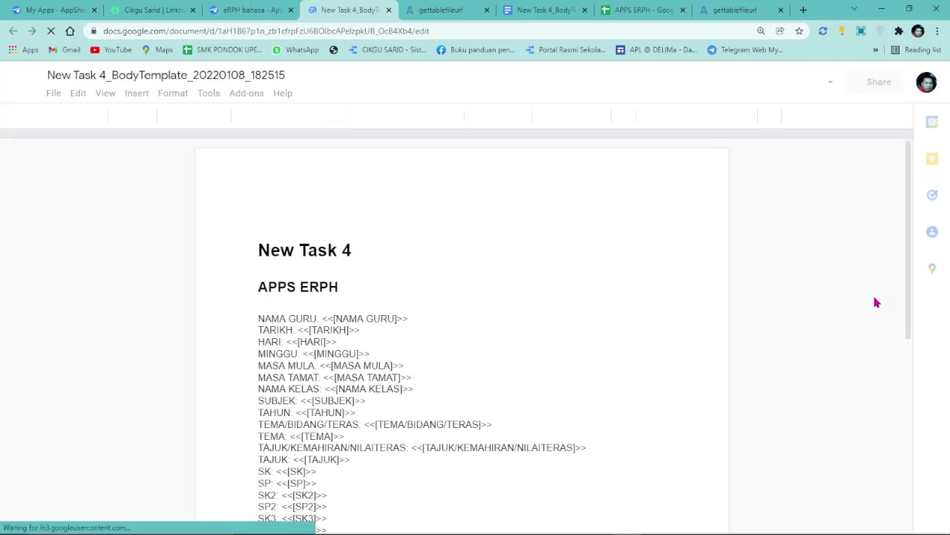
left_click(248, 10)
Examine the column assignments of Sarid bot 2's File 2 step and the file folder path and name prefix of New Task 4.
scroll(550, 305, "down", 3)
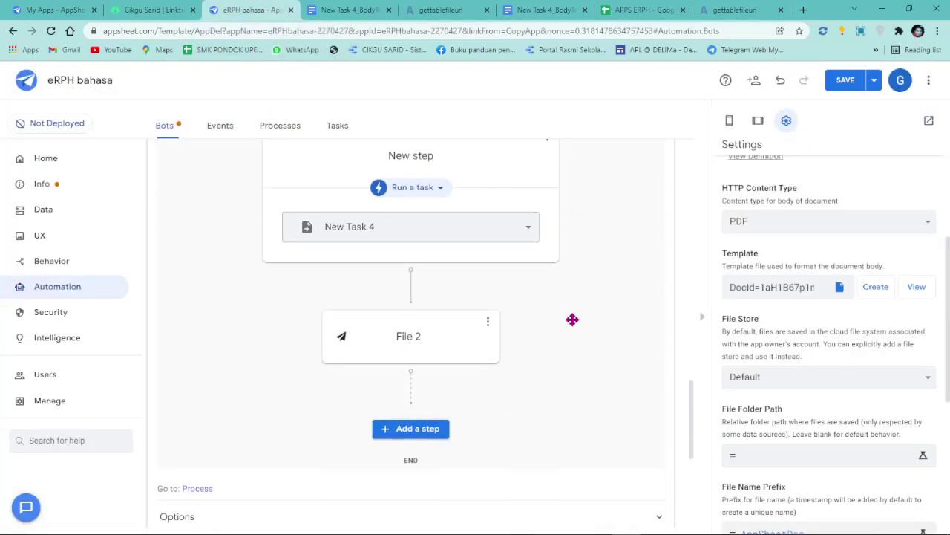
left_click(357, 346)
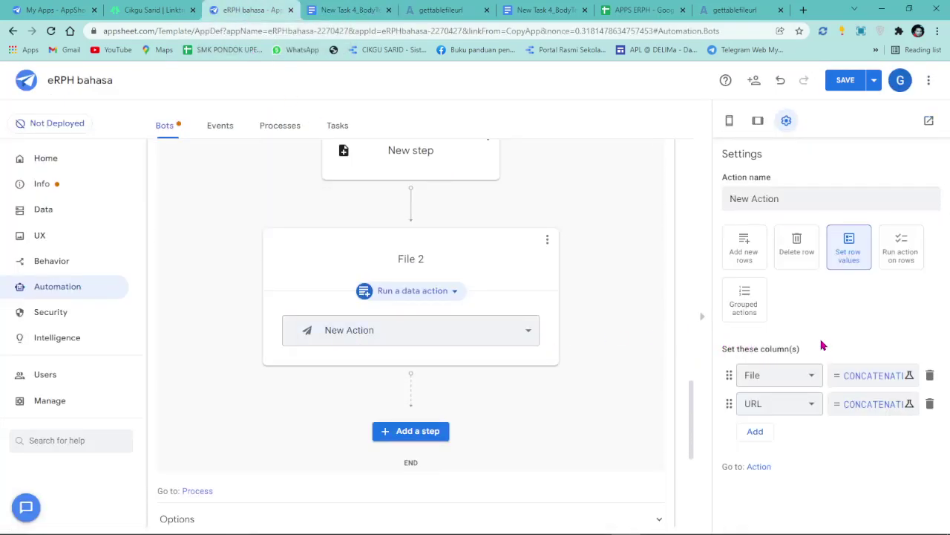
scroll(537, 287, "up", 2)
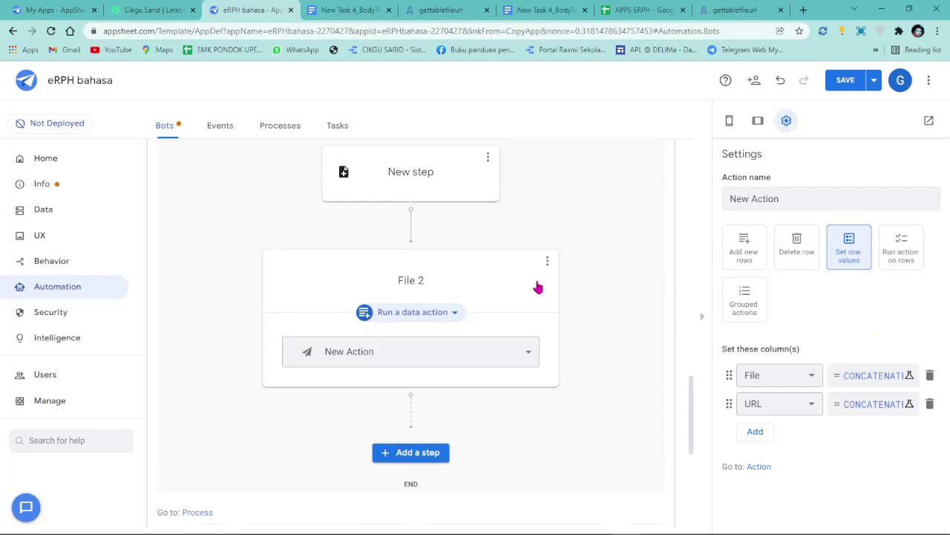
left_click(338, 228)
scroll(854, 334, "down", 3)
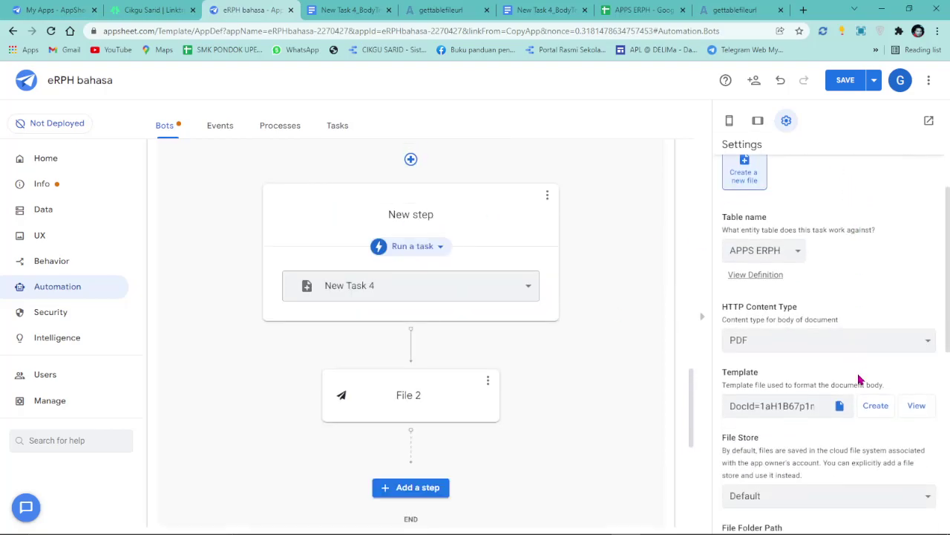
scroll(859, 381, "down", 1)
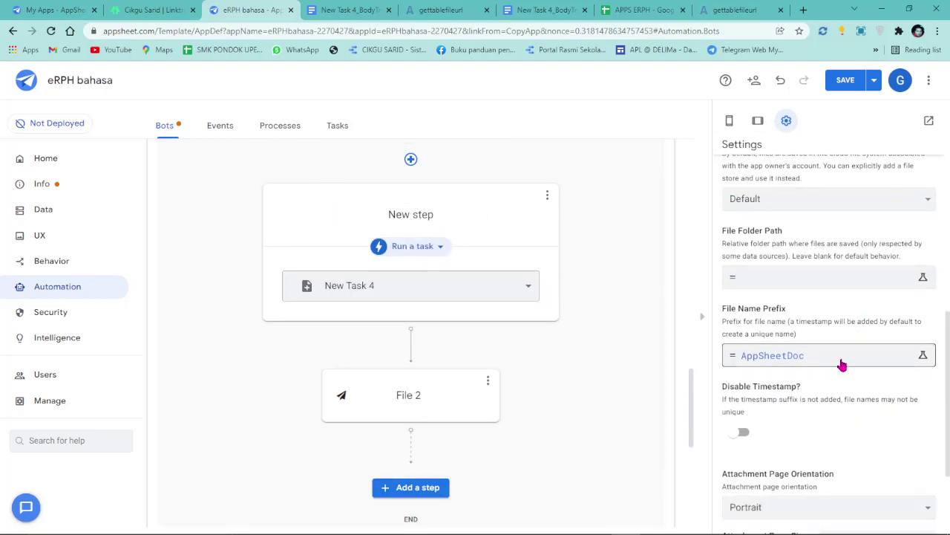
scroll(858, 380, "up", 1)
scroll(787, 339, "up", 1)
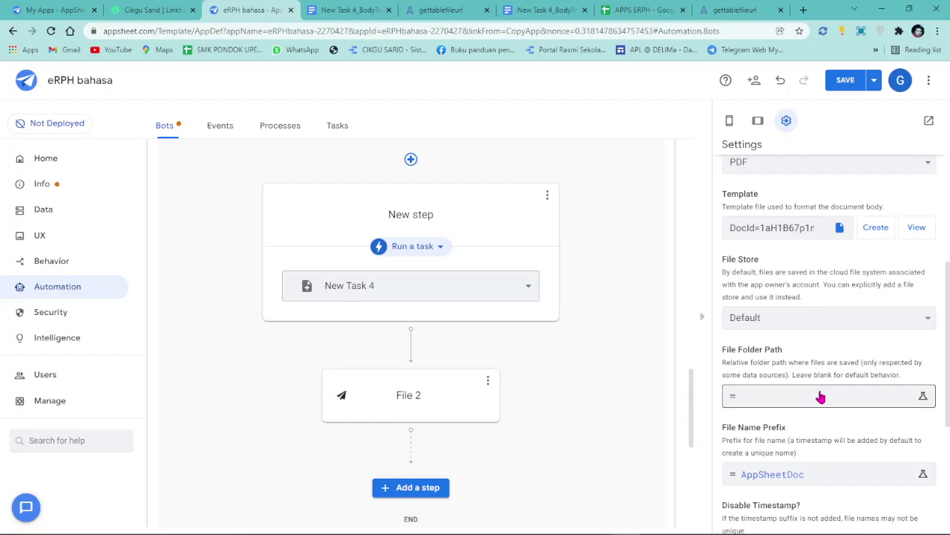
scroll(319, 293, "up", 1)
Inspect the column assignments in the File 2 step of the original Sarid bot.
scroll(329, 287, "down", 6)
scroll(329, 287, "up", 3)
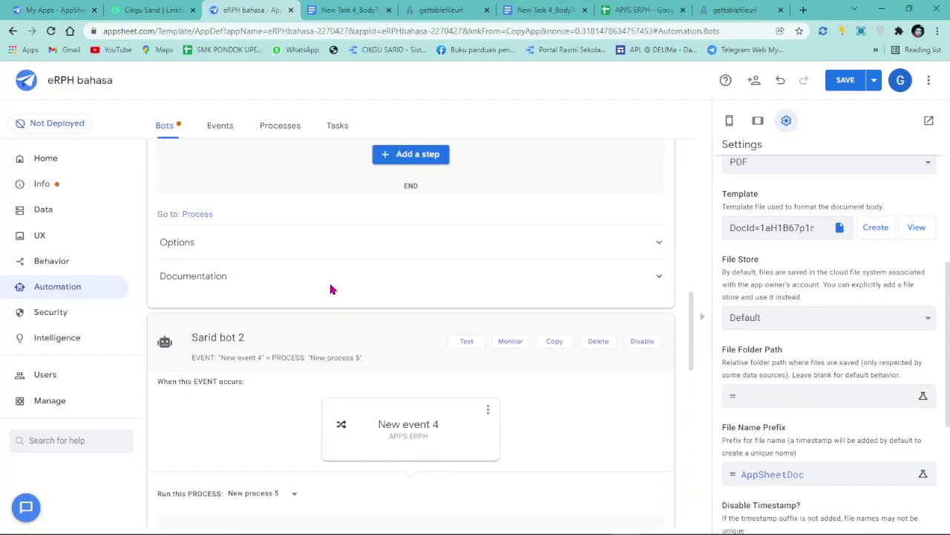
scroll(332, 286, "up", 1)
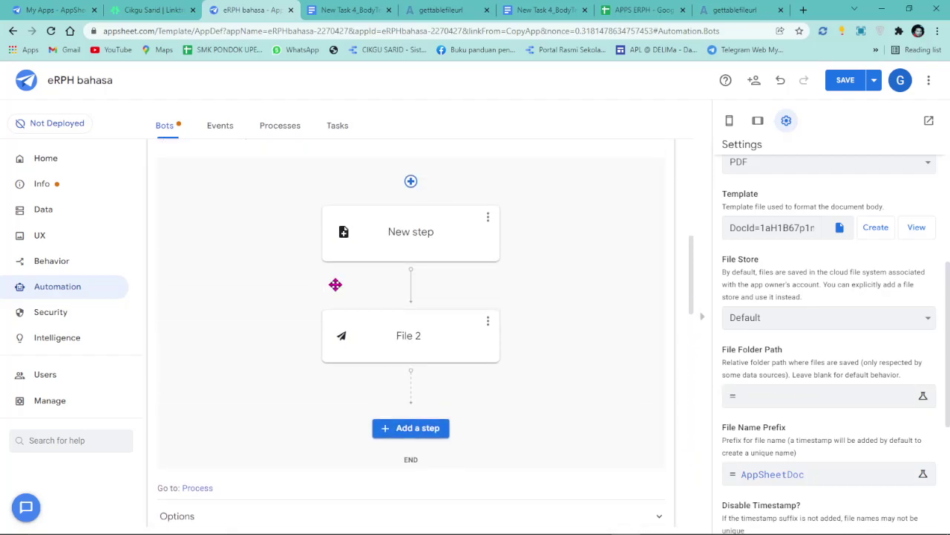
left_click(343, 333)
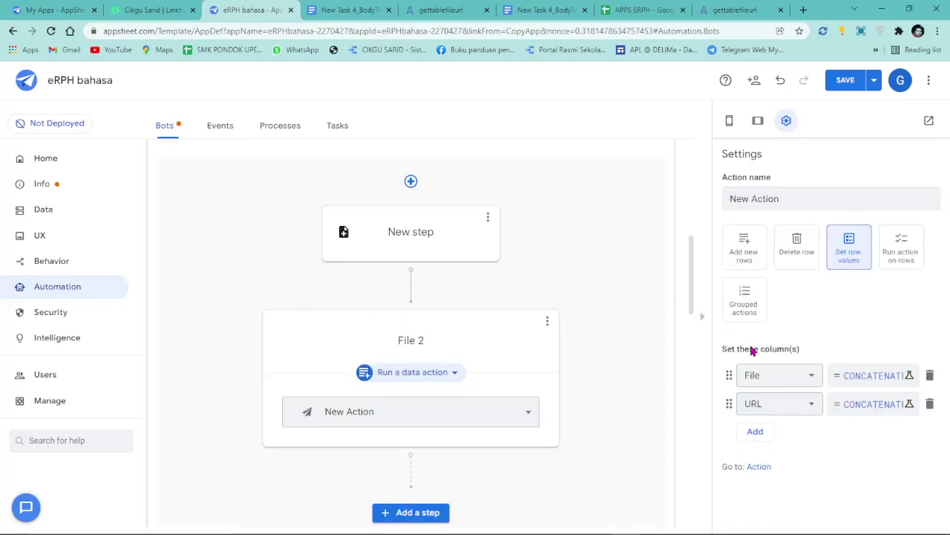
Copy the File Folder Path expression "/FRph/" from New Task in the original Sarid bot, keeping the expression saved.
left_click(356, 242)
scroll(854, 356, "down", 2)
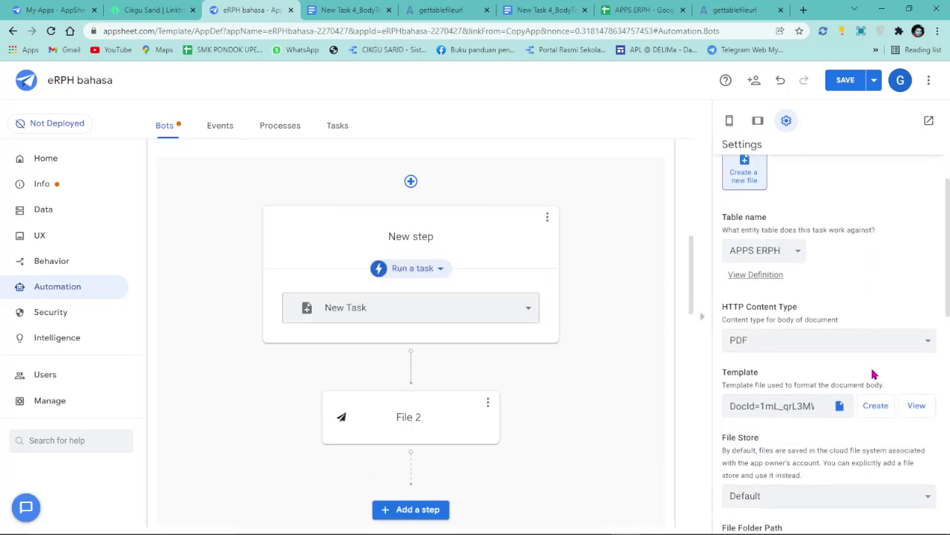
scroll(846, 367, "down", 2)
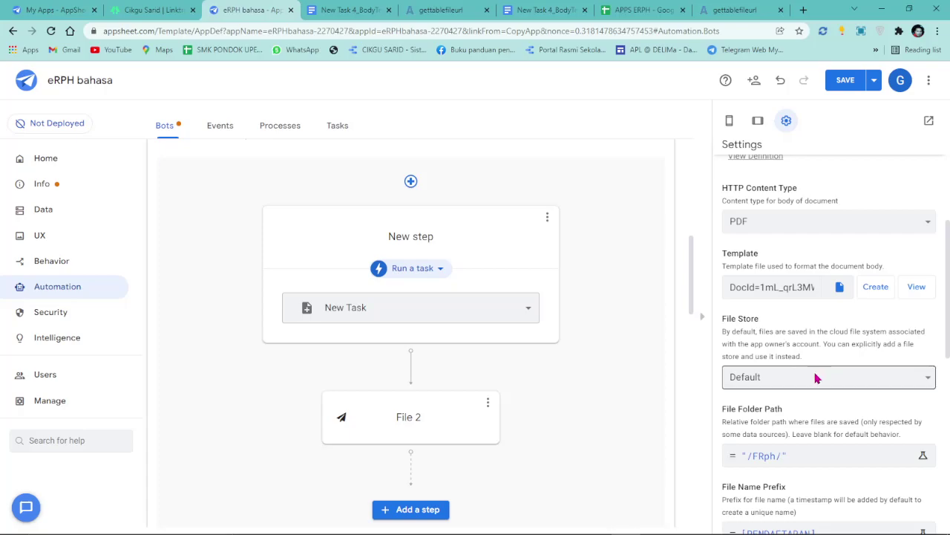
scroll(816, 378, "down", 1)
left_click(814, 394)
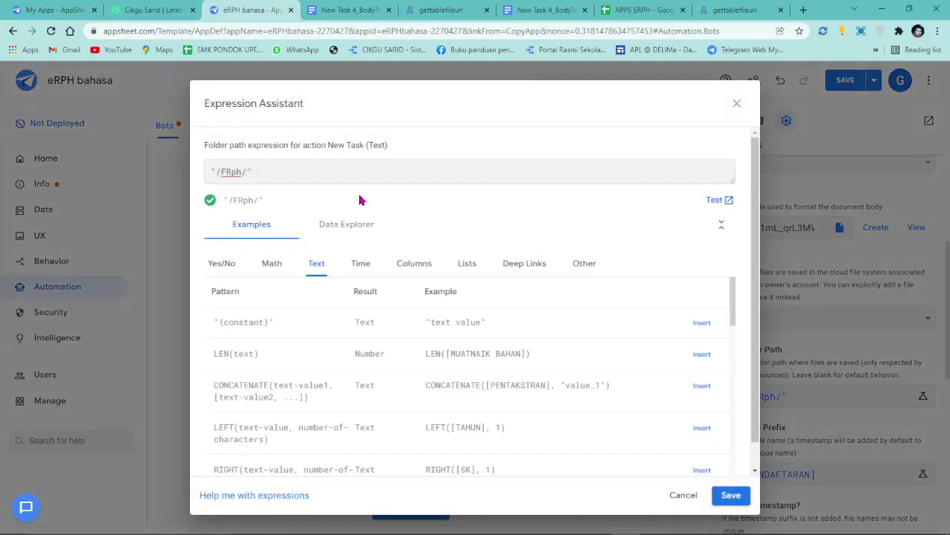
left_click_drag(284, 175, 206, 178)
right_click(233, 180)
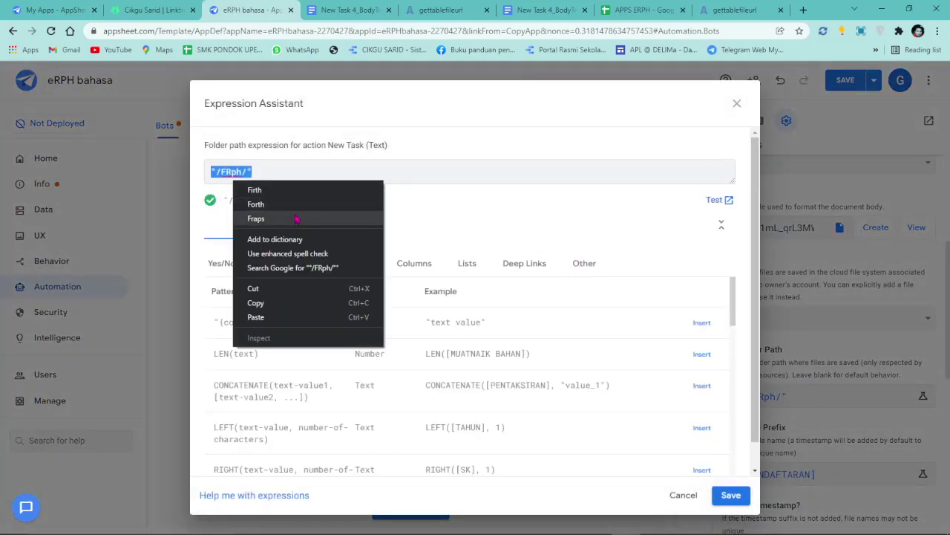
left_click(279, 303)
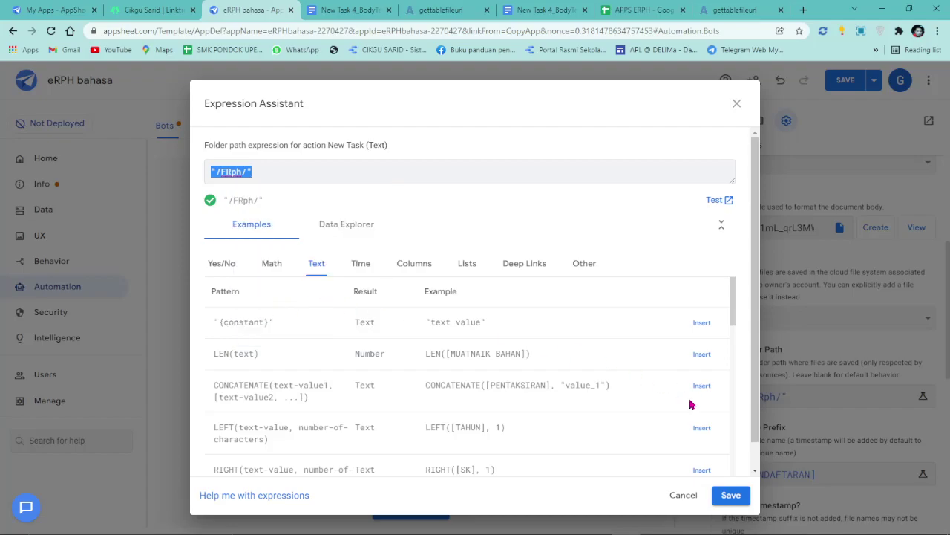
left_click(731, 496)
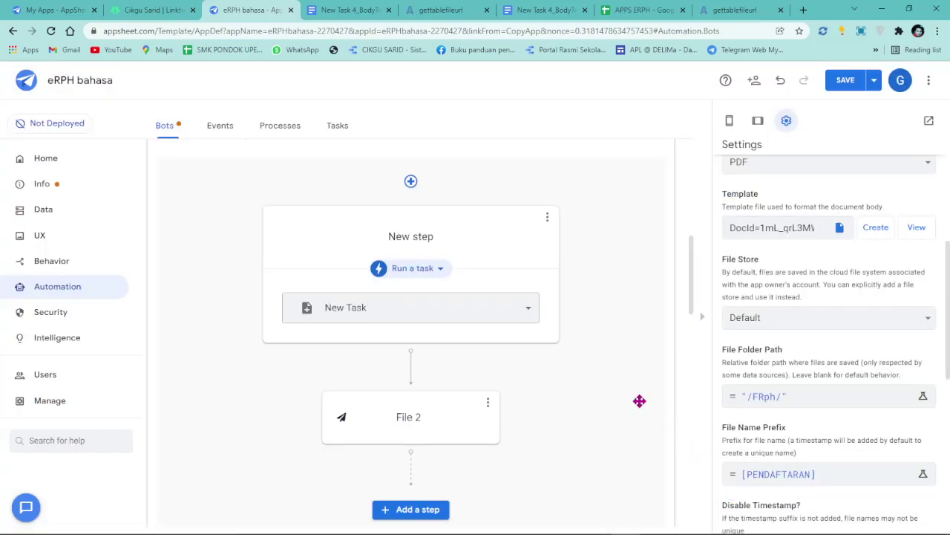
Set the File Folder Path of New Task 4 in Sarid bot 2 to the copied expression "/FRph/" and save the expression.
scroll(521, 376, "down", 10)
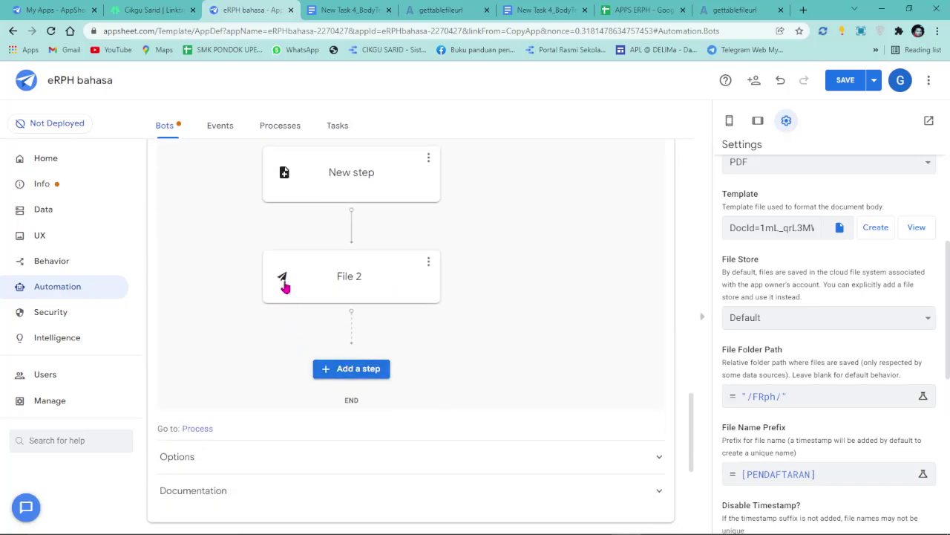
left_click(278, 178)
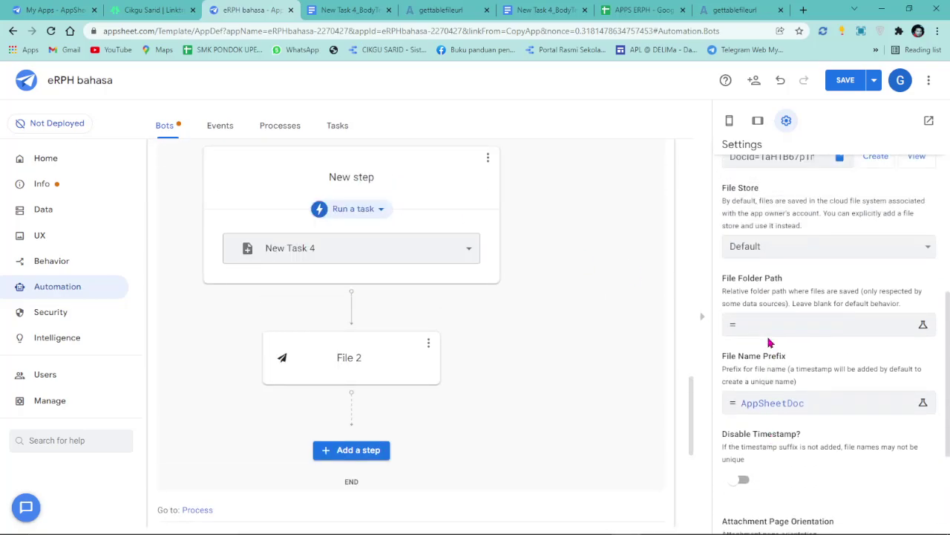
left_click(779, 341)
right_click(340, 176)
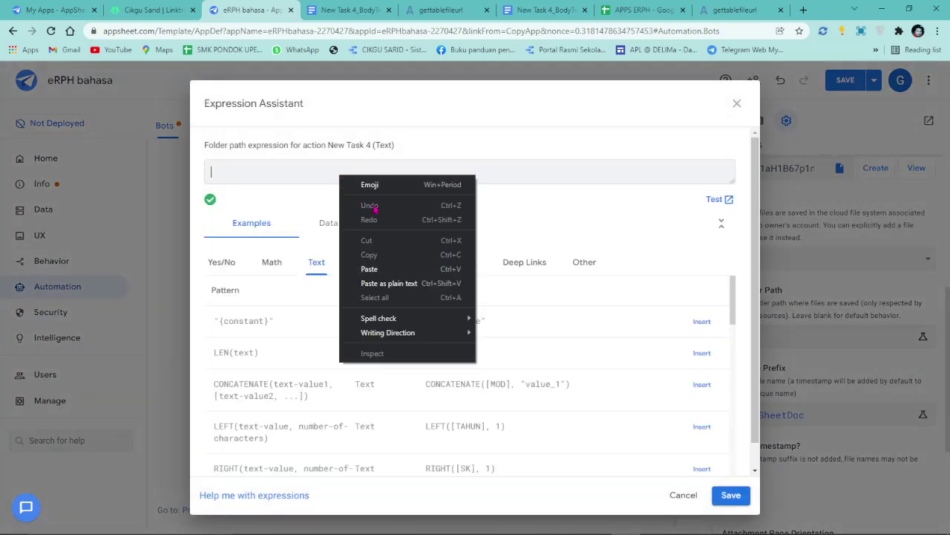
left_click(385, 268)
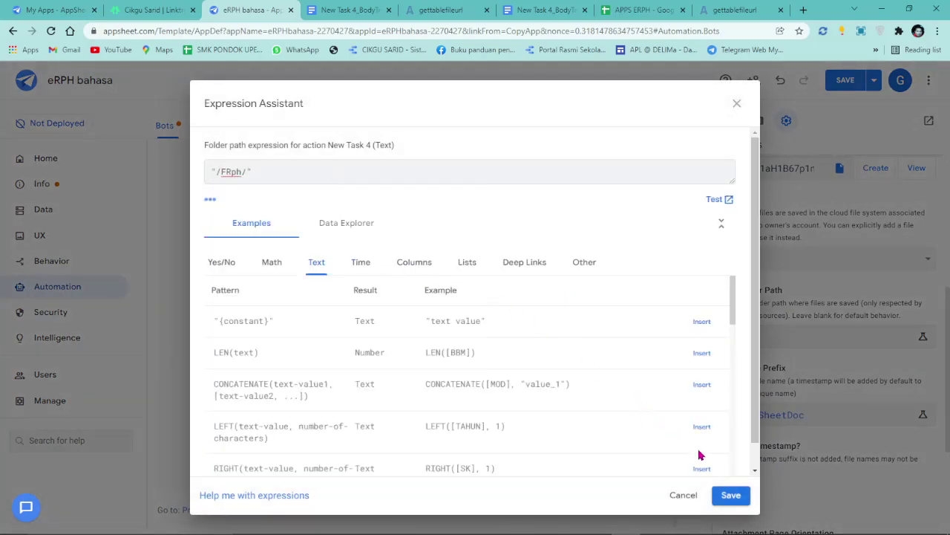
left_click(731, 494)
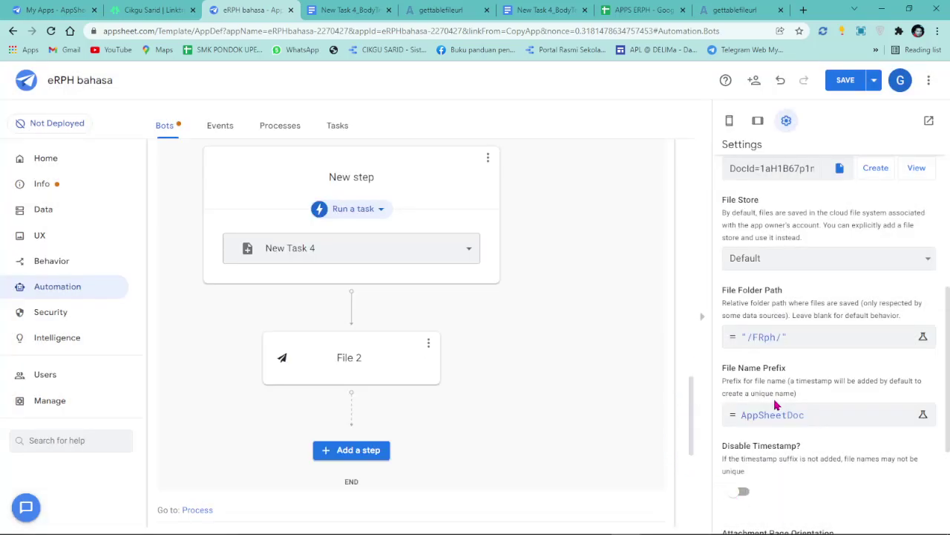
Copy the File Name Prefix expression [PENDAFTARAN] from New Task in the original Sarid bot, keeping the expression saved.
scroll(511, 352, "up", 1)
scroll(512, 352, "down", 5)
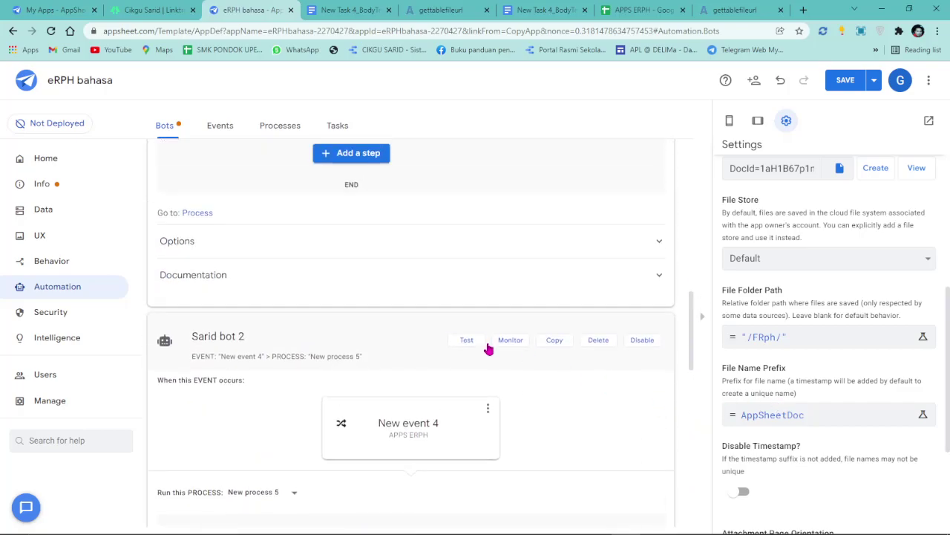
scroll(501, 351, "up", 3)
left_click(361, 251)
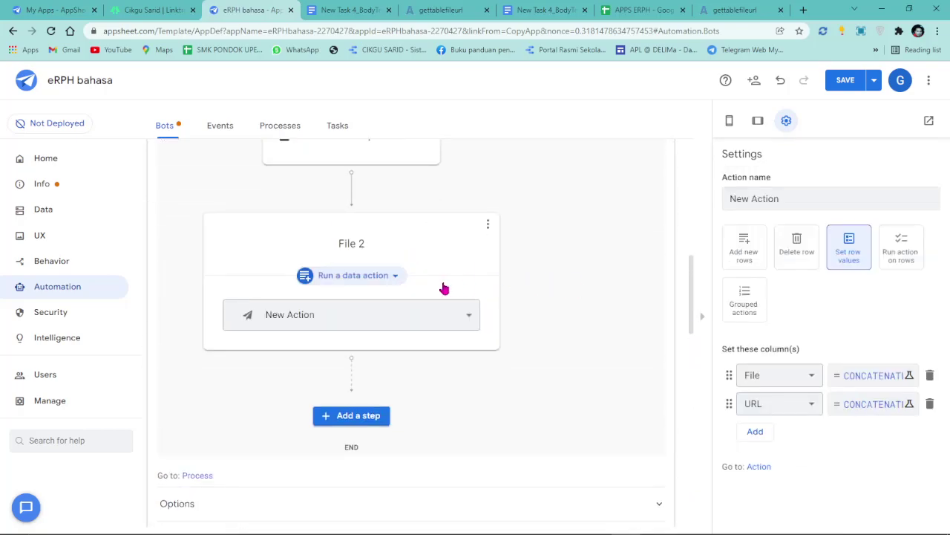
scroll(456, 288, "up", 2)
left_click(304, 269)
scroll(813, 440, "down", 6)
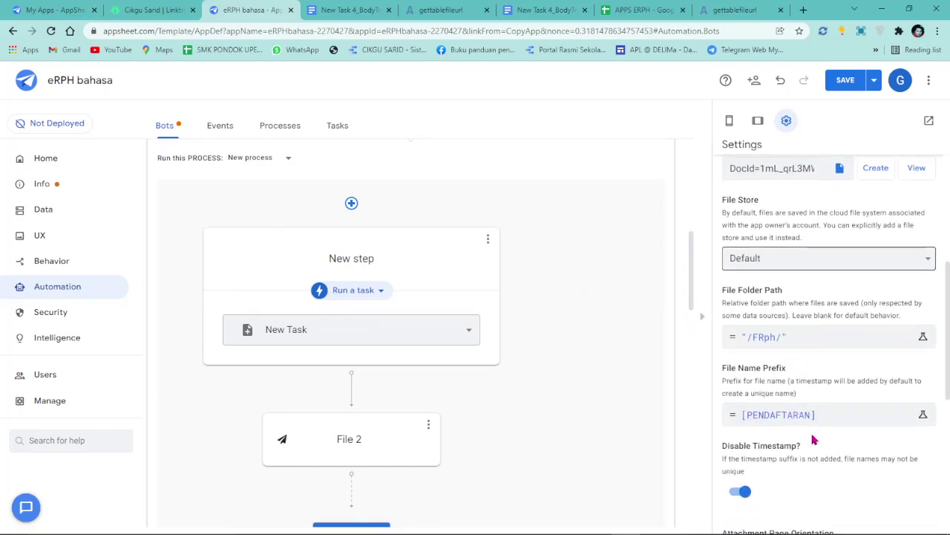
left_click(822, 414)
left_click_drag(329, 172, 205, 175)
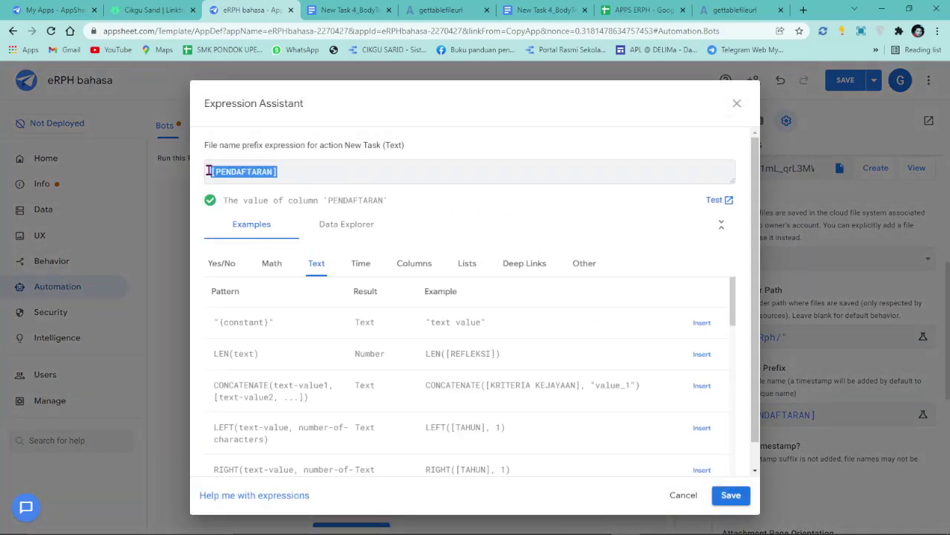
right_click(227, 173)
left_click(281, 222)
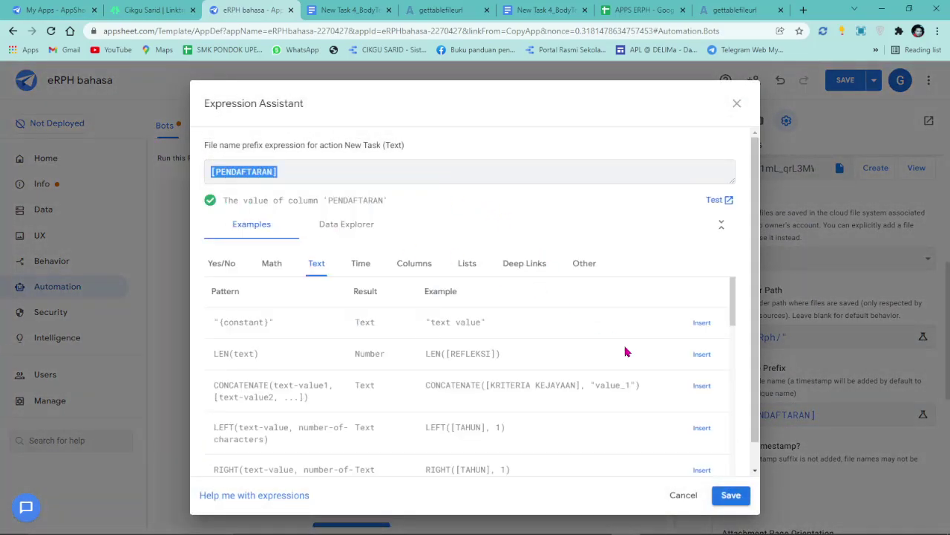
left_click(732, 495)
Replace New Task 4's File Name Prefix in Sarid bot 2 with the copied expression [PENDAFTARAN].
scroll(361, 394, "down", 10)
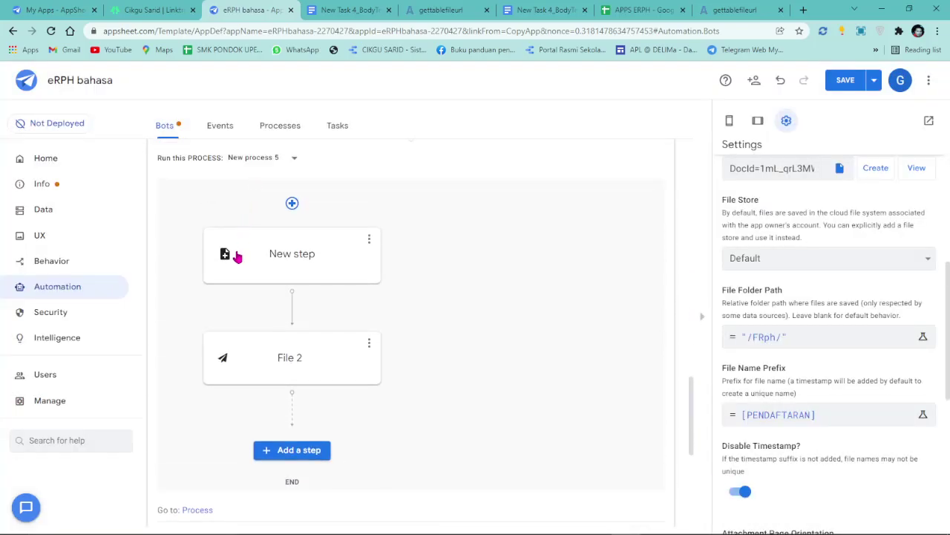
left_click(236, 254)
scroll(839, 334, "down", 2)
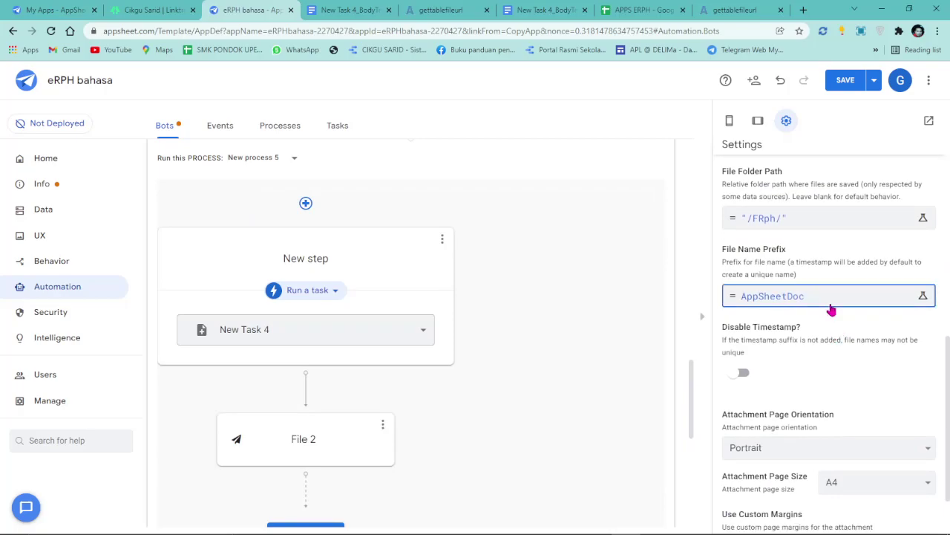
left_click(829, 301)
left_click_drag(331, 171, 219, 172)
right_click(248, 172)
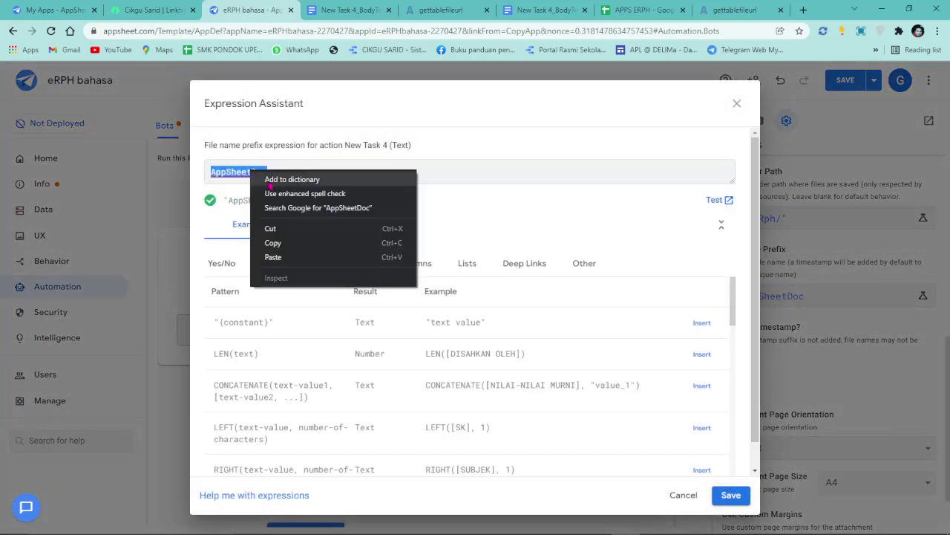
left_click(273, 257)
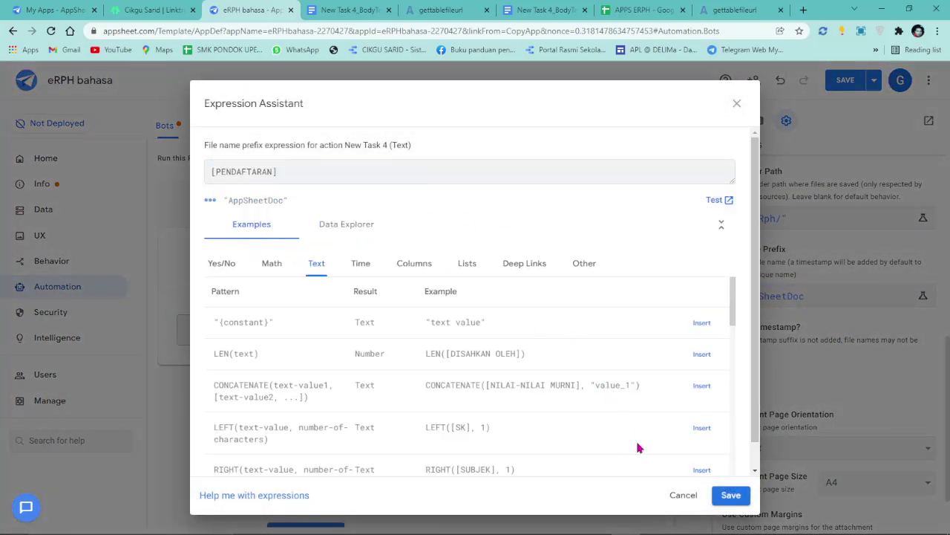
left_click(730, 495)
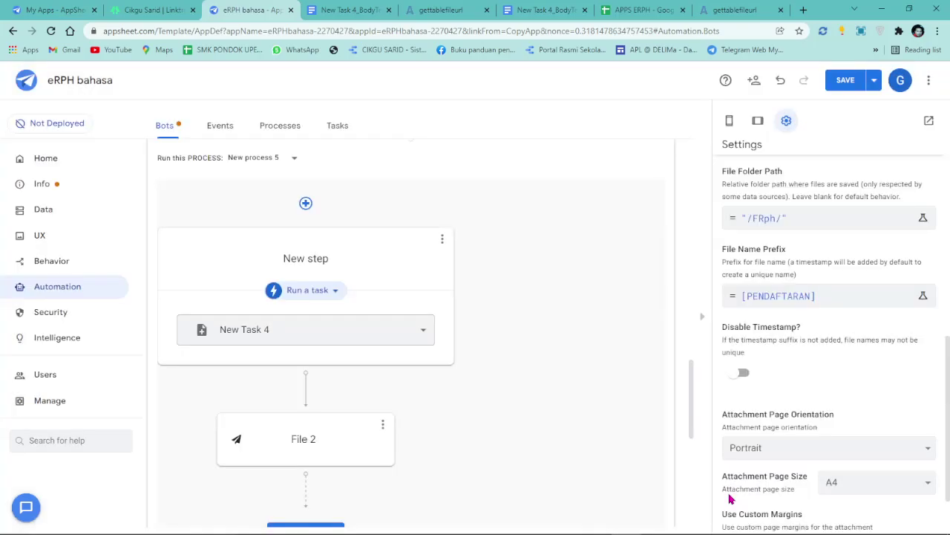
Enable Disable Timestamp for New Task 4 and save the app.
scroll(802, 438, "down", 1)
left_click(740, 312)
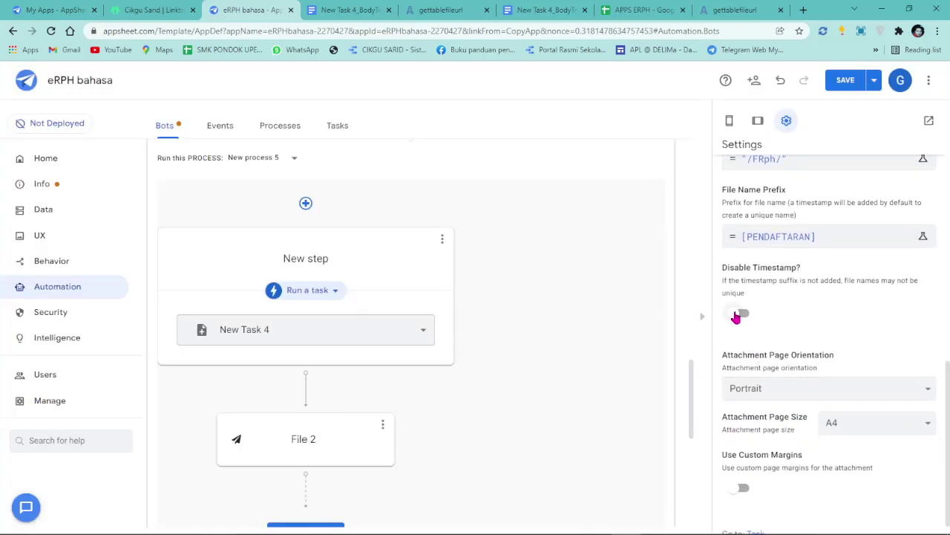
left_click(844, 85)
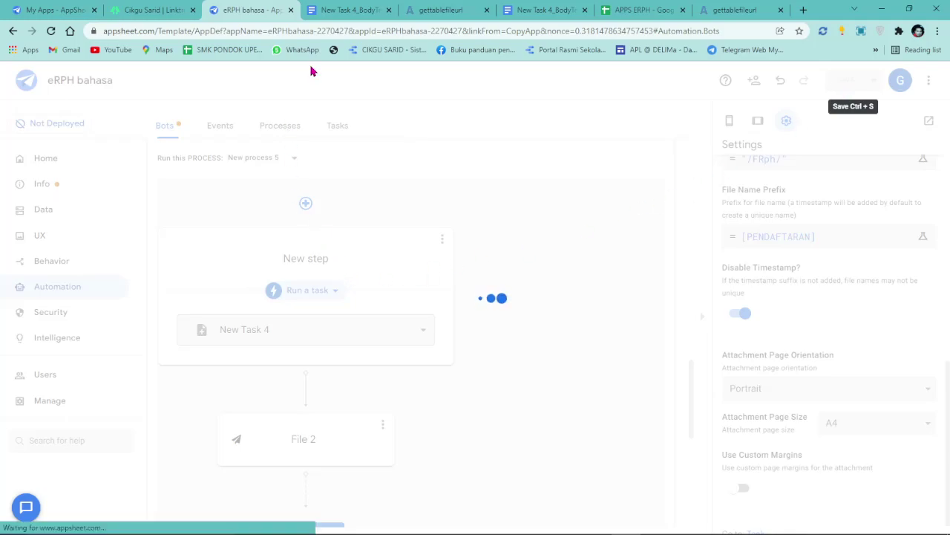
Open the template document assigned to New Task 4 for viewing, and return to Sarid bot 2 in the AppSheet editor.
scroll(837, 329, "up", 5)
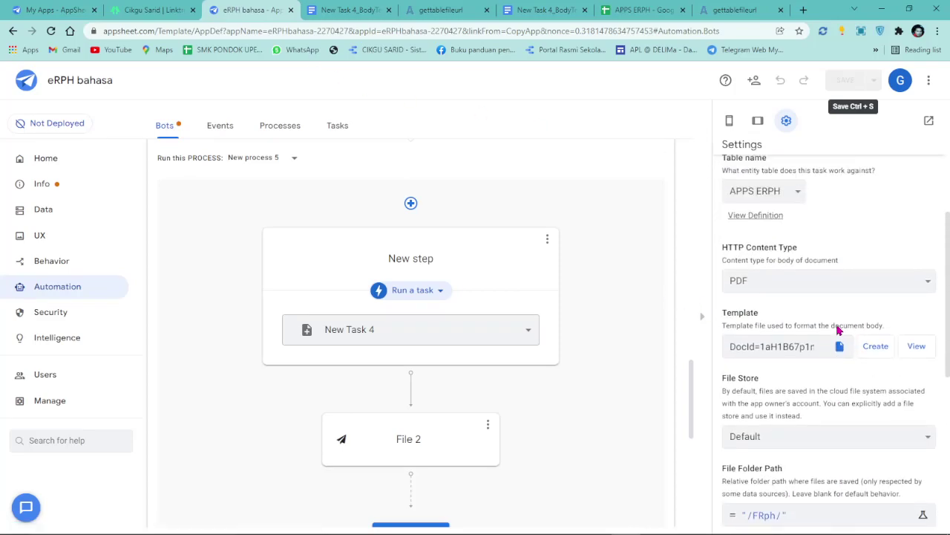
left_click(916, 346)
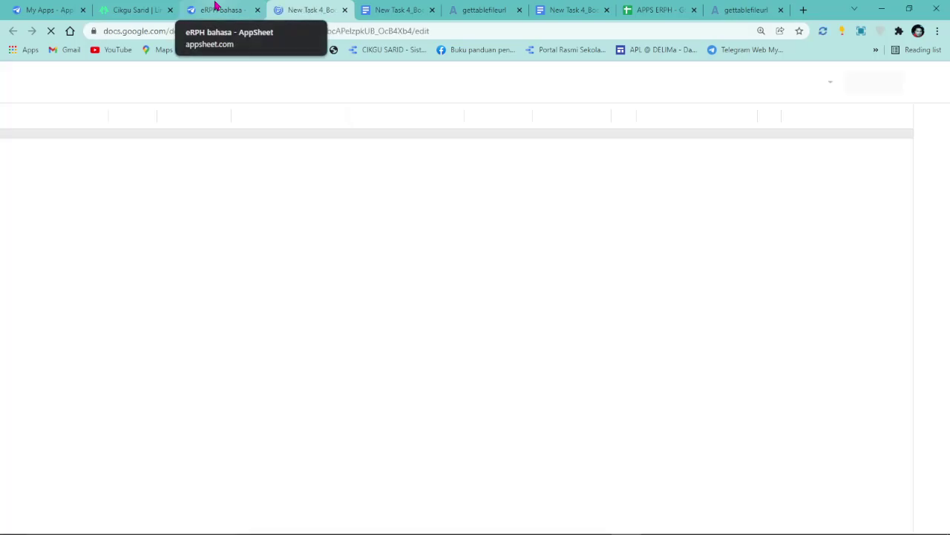
left_click(215, 7)
scroll(528, 218, "up", 3)
left_click(643, 243)
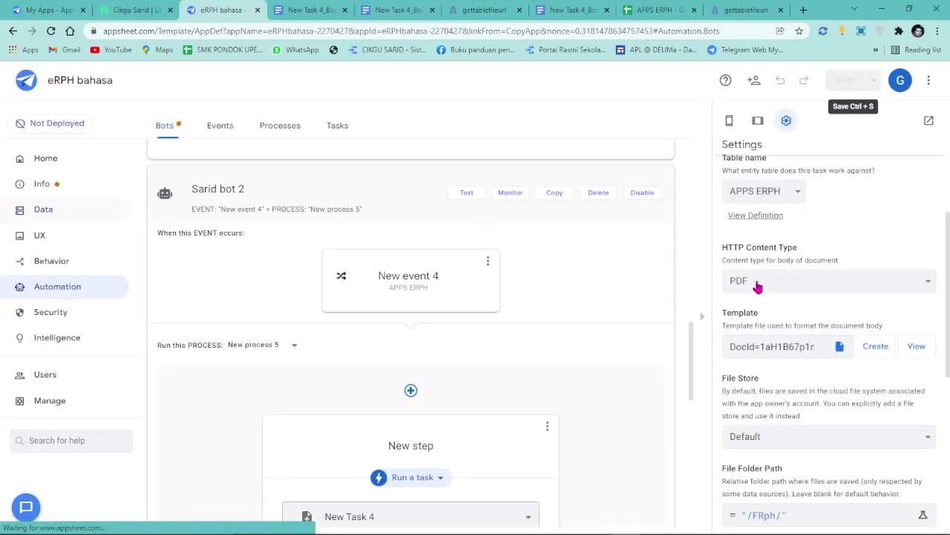
Start a new APPS ERPH record from Apps Guru in the app preview, choosing the teacher's name and the day.
left_click(72, 210)
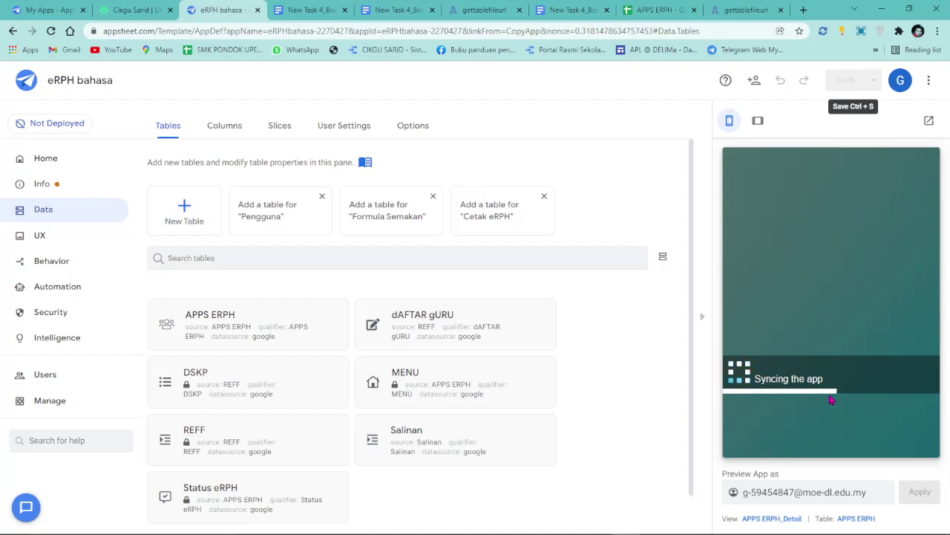
left_click(831, 436)
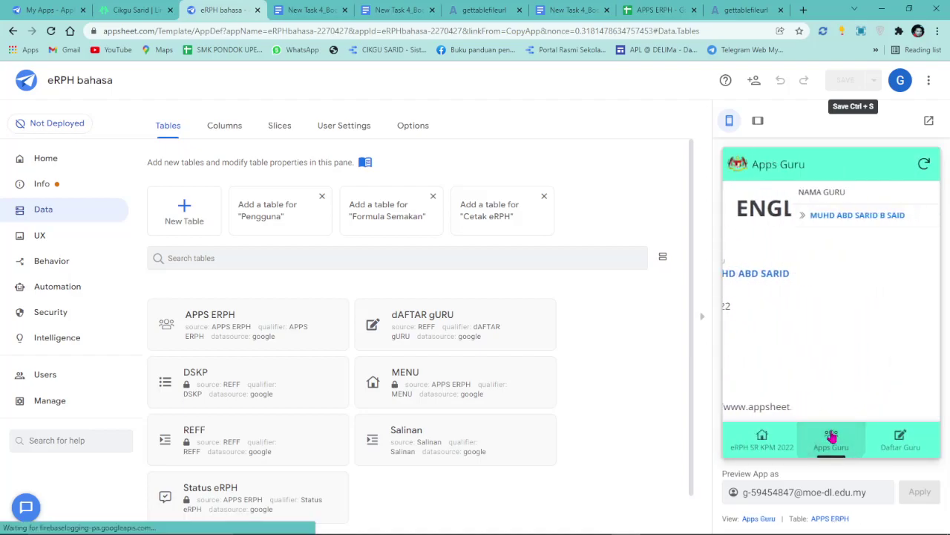
left_click(912, 396)
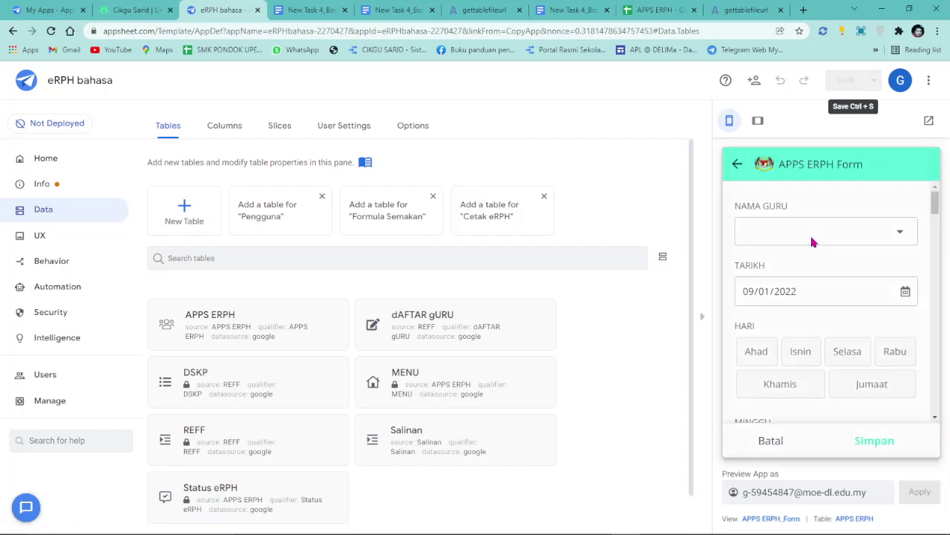
left_click(813, 242)
left_click(809, 206)
scroll(820, 318, "down", 1)
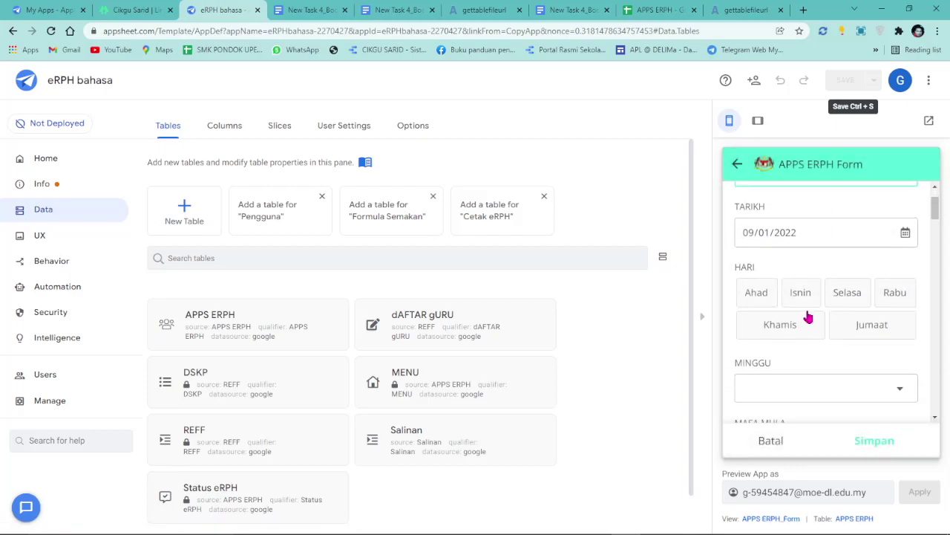
left_click(776, 296)
scroll(795, 329, "down", 5)
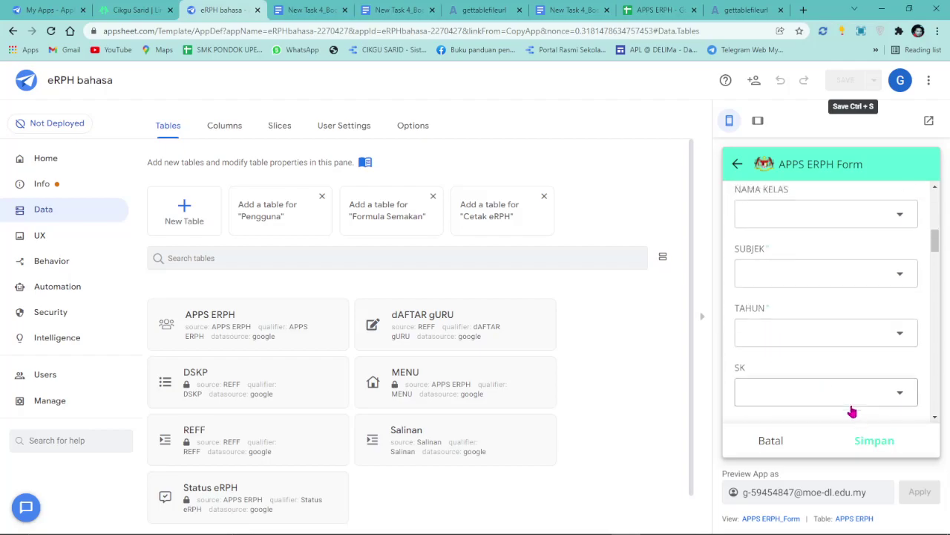
Fill in the required fields with subject BAHASA CINA (SK) 国小华语 and TAHUN 3, and save the new record.
left_click(867, 444)
left_click(839, 233)
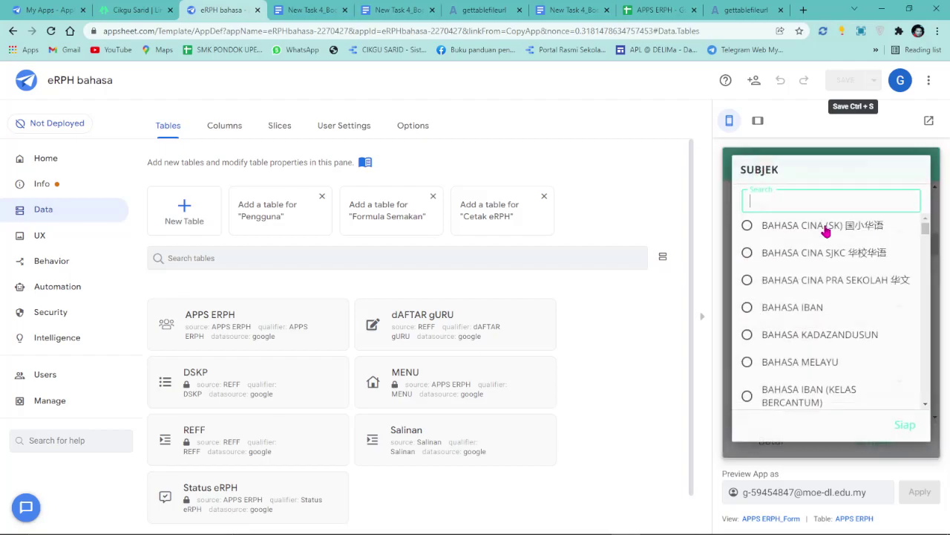
left_click(817, 231)
left_click(807, 298)
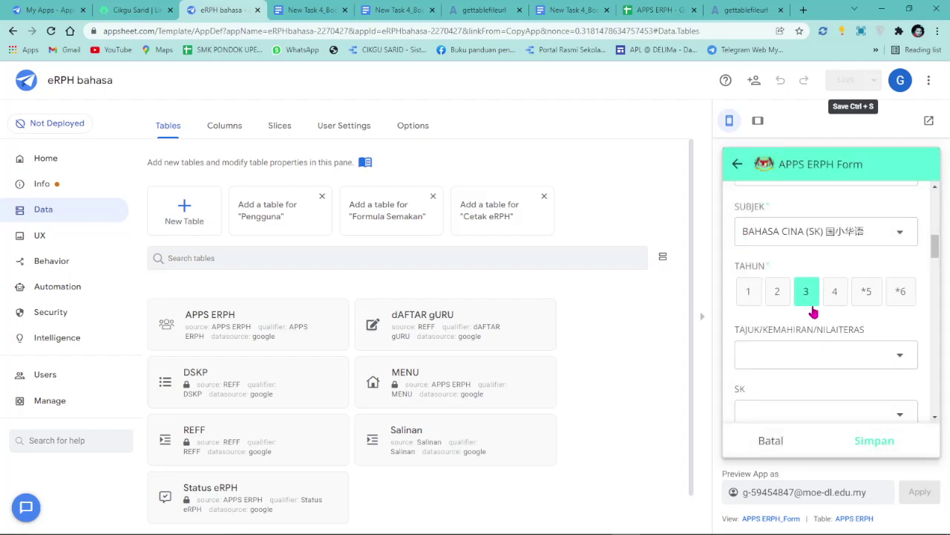
left_click(875, 447)
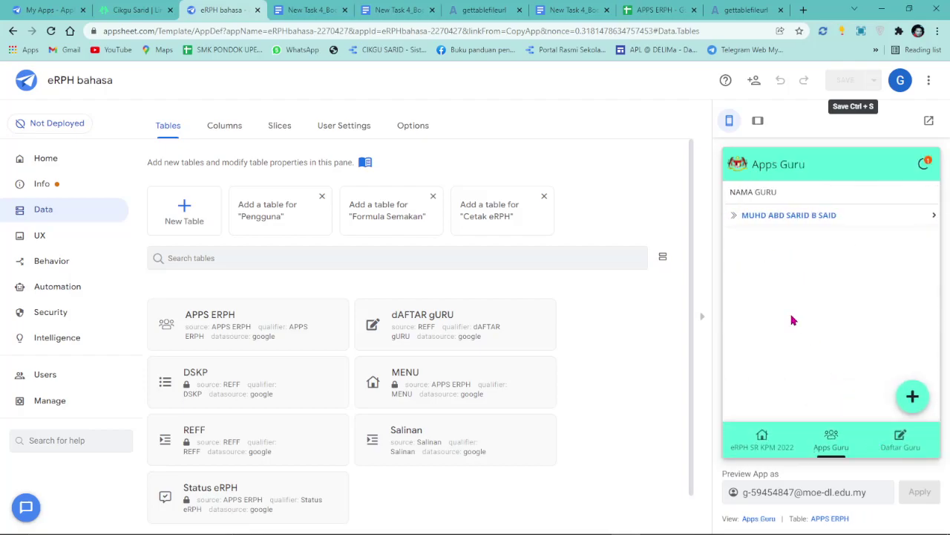
Browse the teacher's week M1 records in Apps Guru, both for Ahad and for all days.
left_click(792, 220)
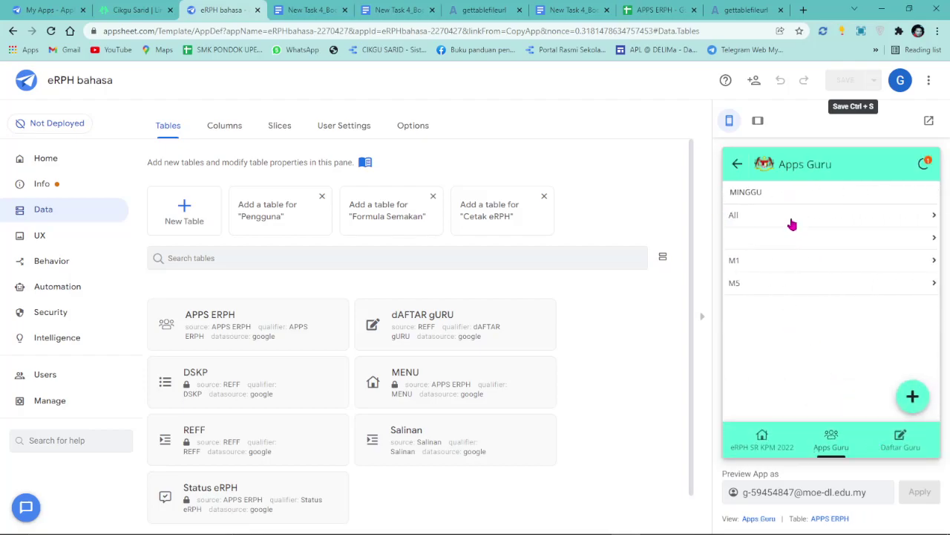
left_click(782, 269)
left_click(790, 247)
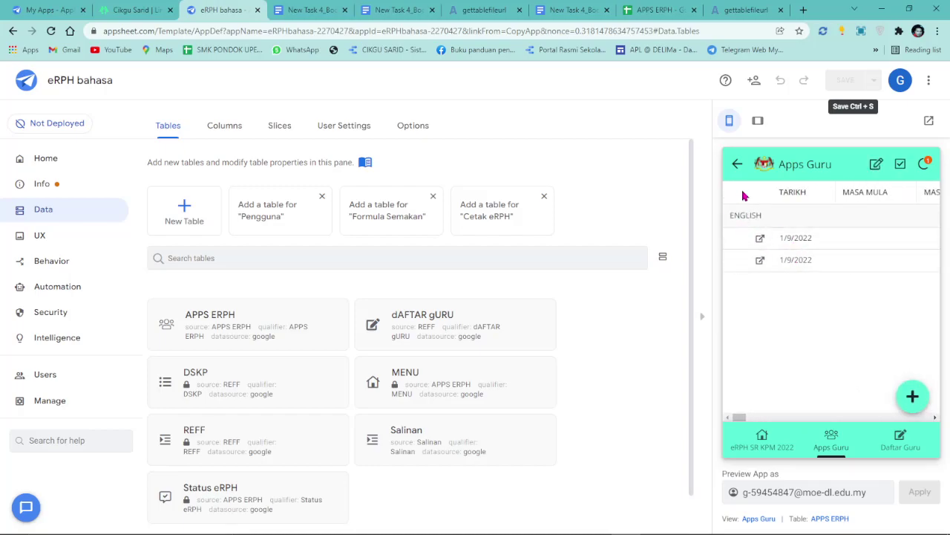
left_click(737, 167)
left_click(792, 216)
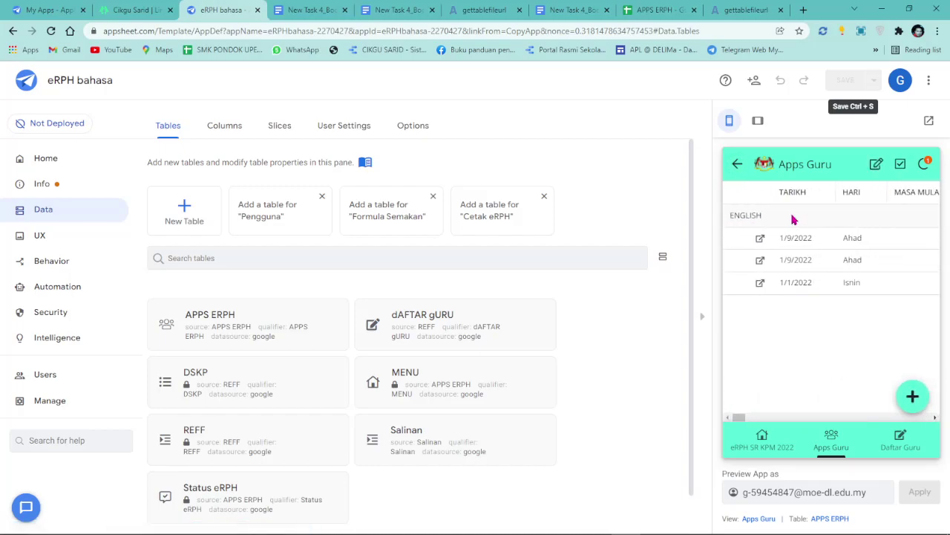
left_click(743, 167)
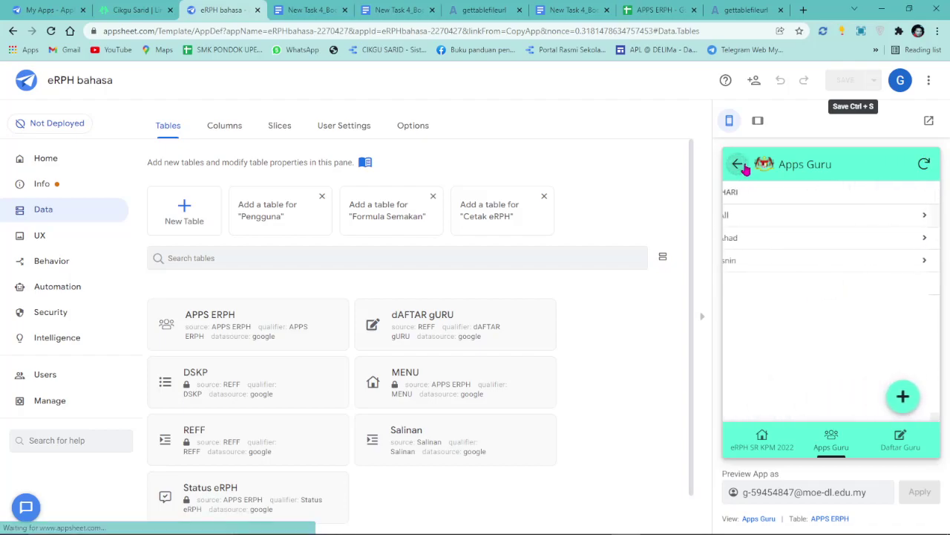
left_click(758, 219)
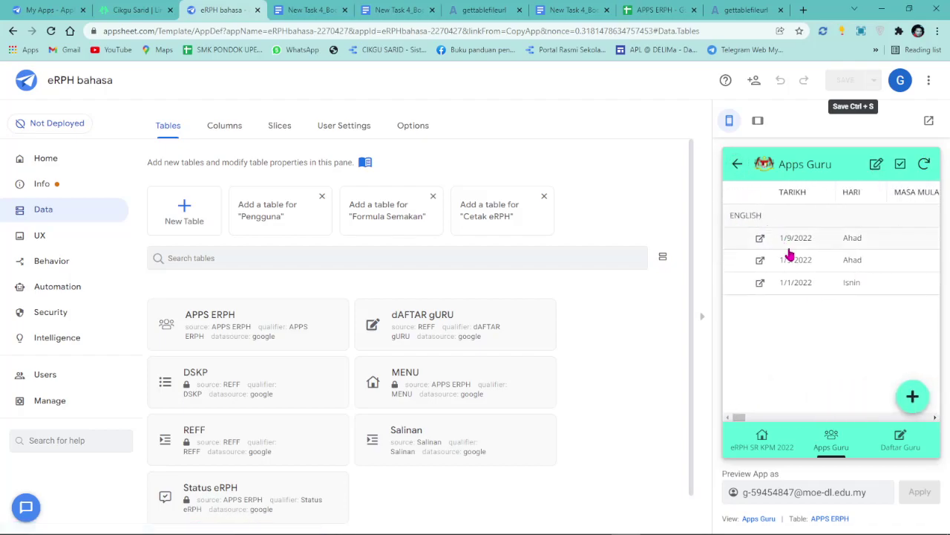
View the details of the second 1/9/2022 English record for Ahad, and return to the record list.
mouse_move(741, 417)
left_mouse_down()
mouse_move(769, 421)
mouse_move(738, 422)
left_mouse_up()
left_click(849, 266)
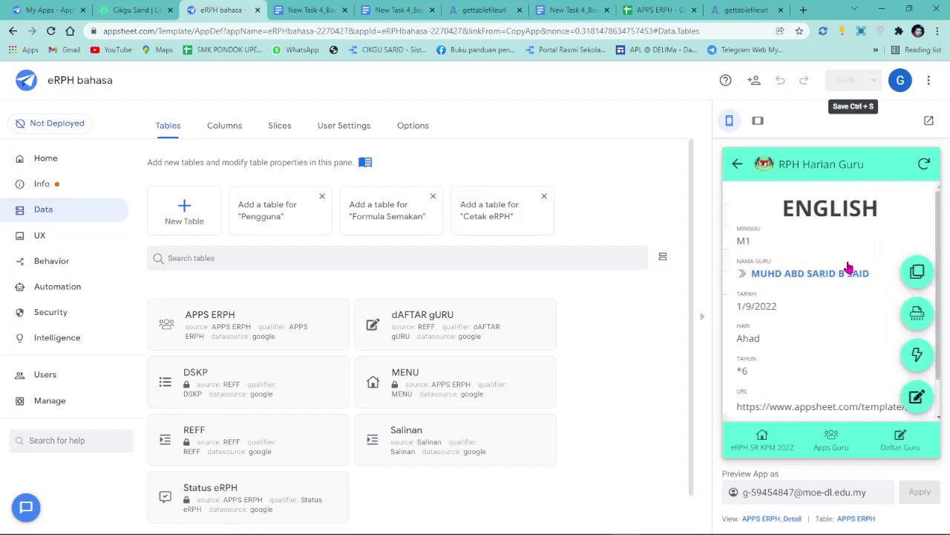
left_click(737, 165)
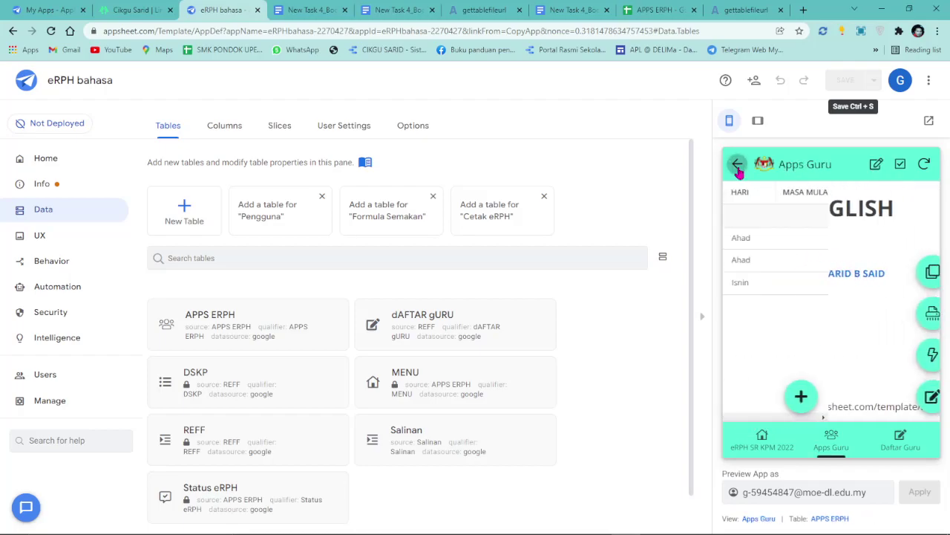
Open the 1/9/2022 BAHASA CINA (SK) 国小华语 record under the blank week and Ahad, and run its Jana eRPH 2 action.
left_click(738, 167)
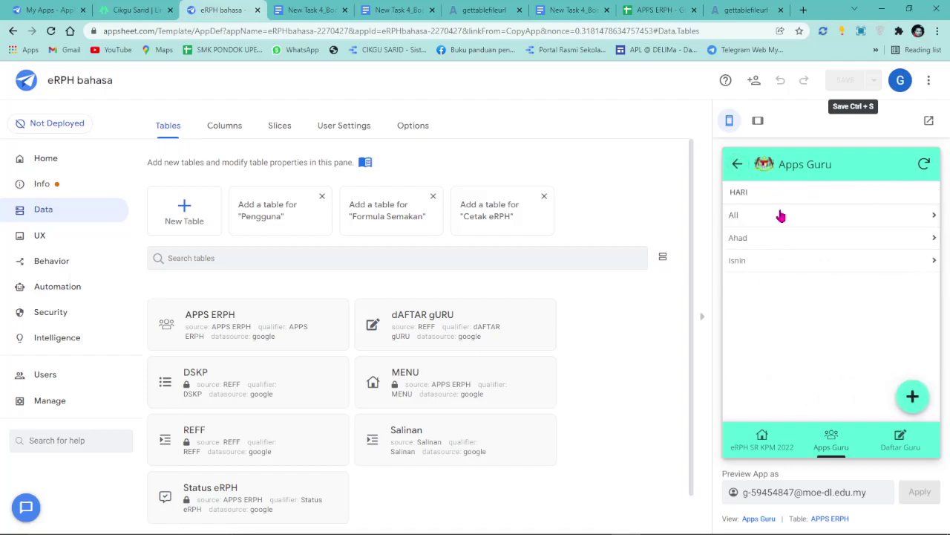
left_click(737, 164)
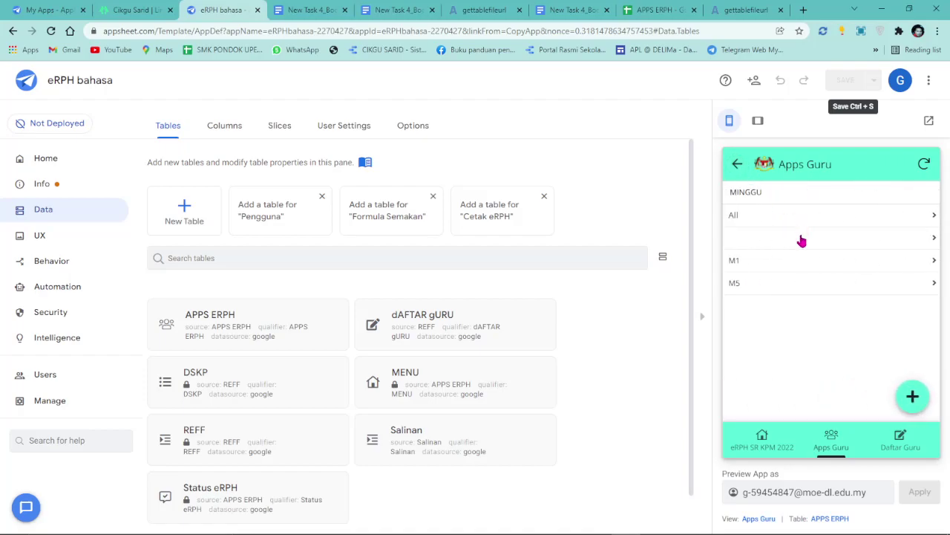
left_click(797, 234)
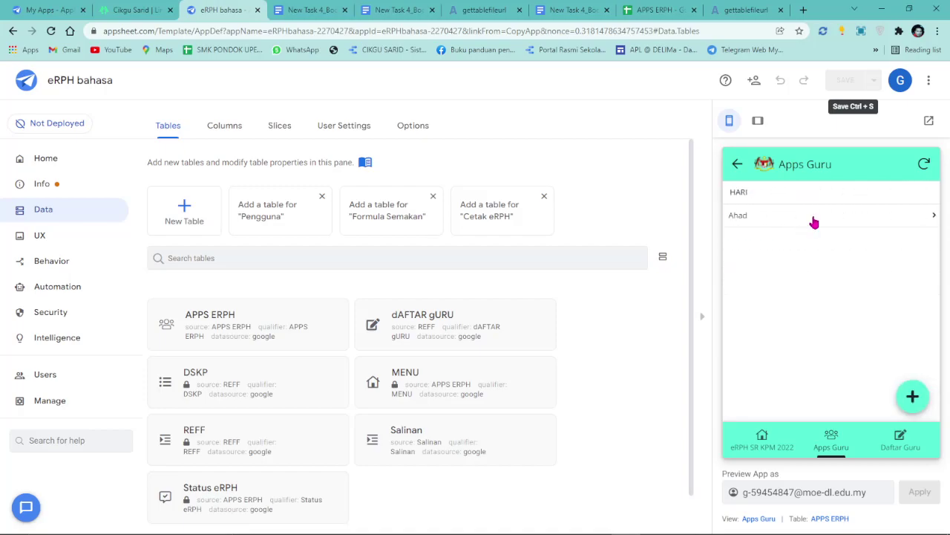
left_click(811, 221)
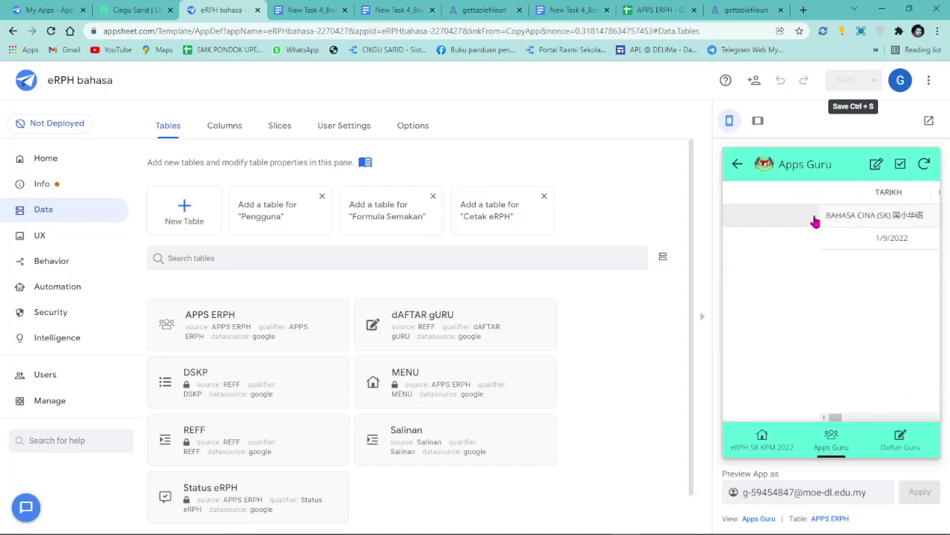
left_click(836, 246)
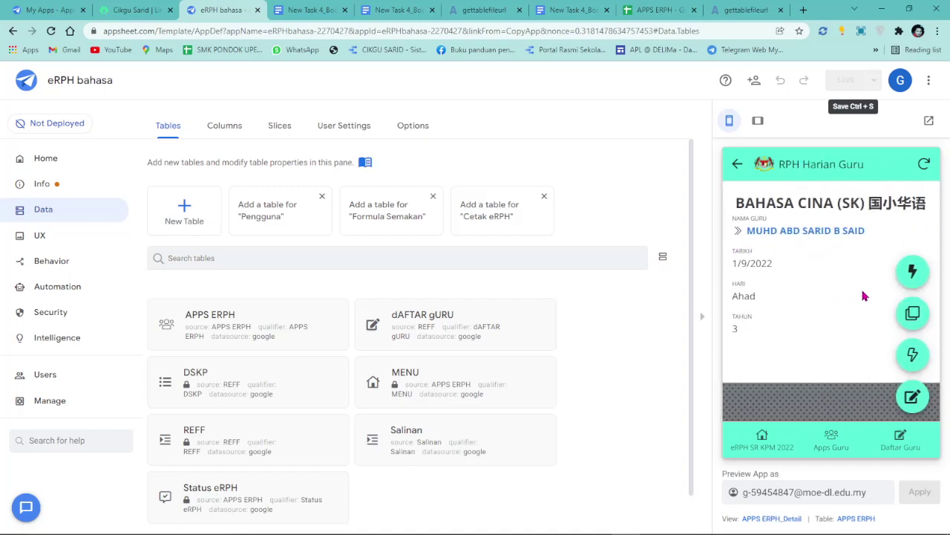
left_click(910, 282)
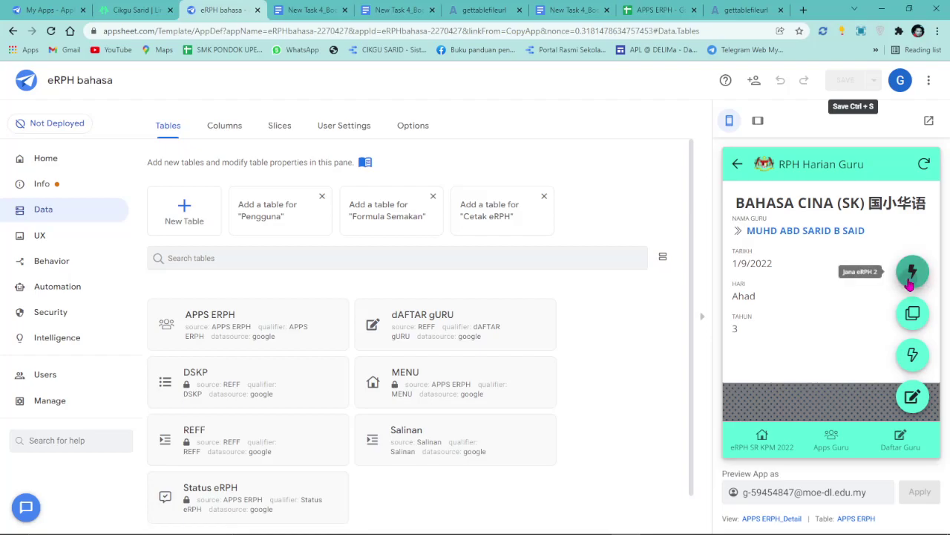
left_click(880, 298)
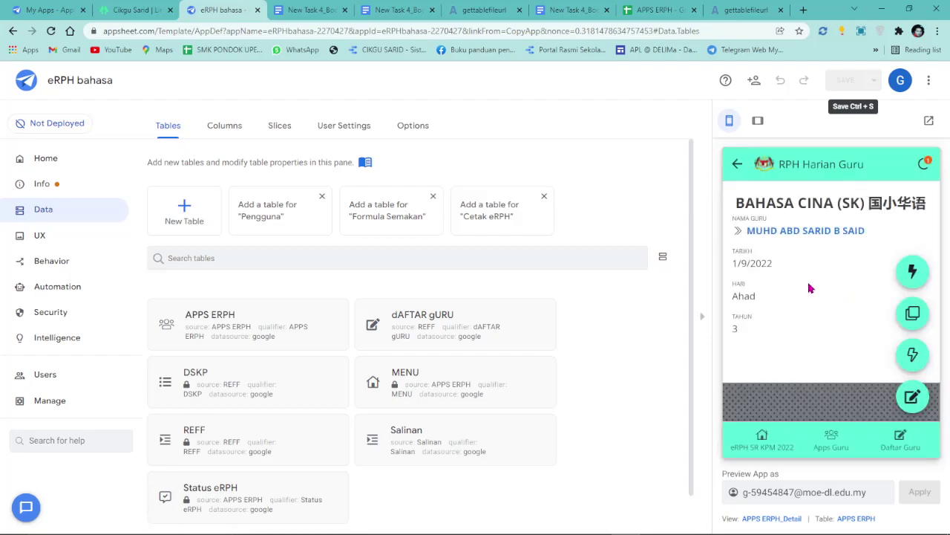
Switch to the APPS ERPH spreadsheet in Google Sheets and open the PDF link stored in row 6's URL cell.
left_click(654, 9)
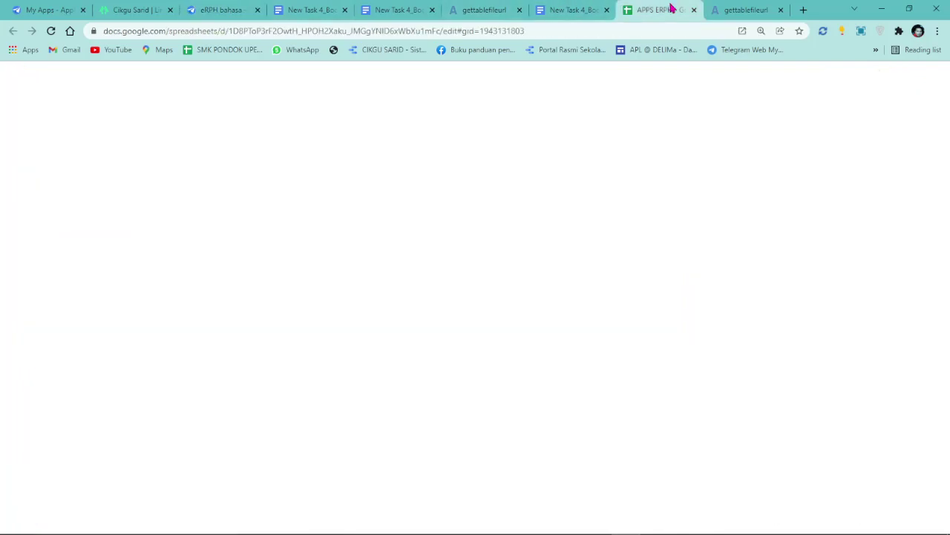
left_click(541, 253)
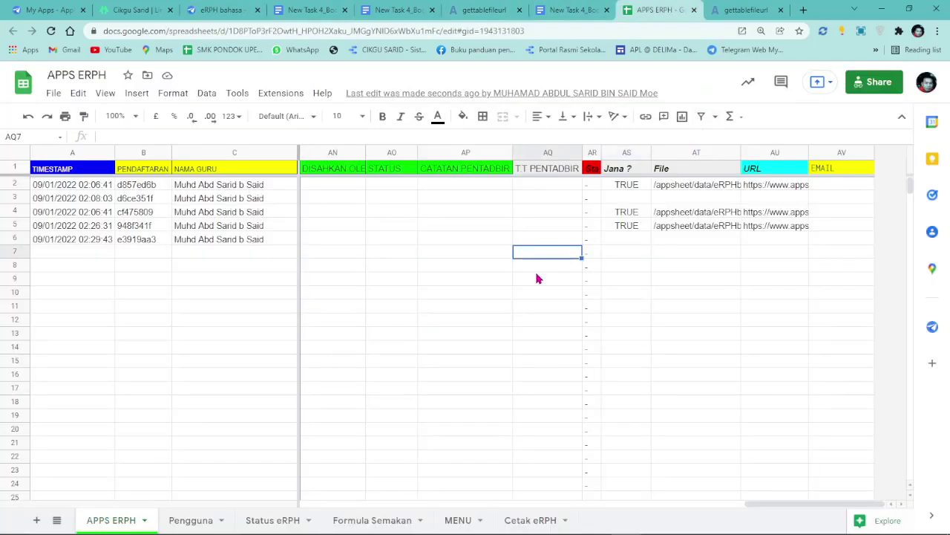
left_click_drag(759, 505, 807, 508)
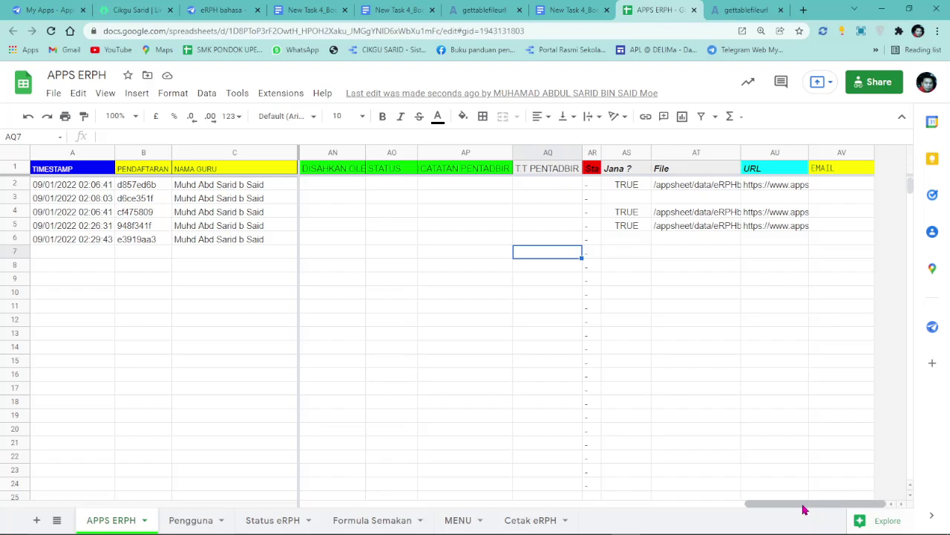
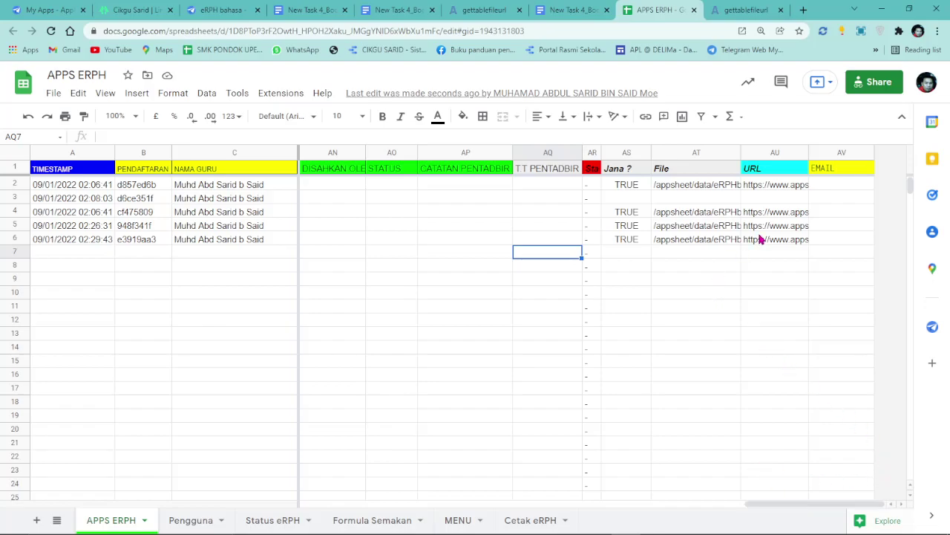
left_click(761, 240)
left_click_drag(852, 141, 12, 140)
right_click(135, 141)
left_click(280, 246)
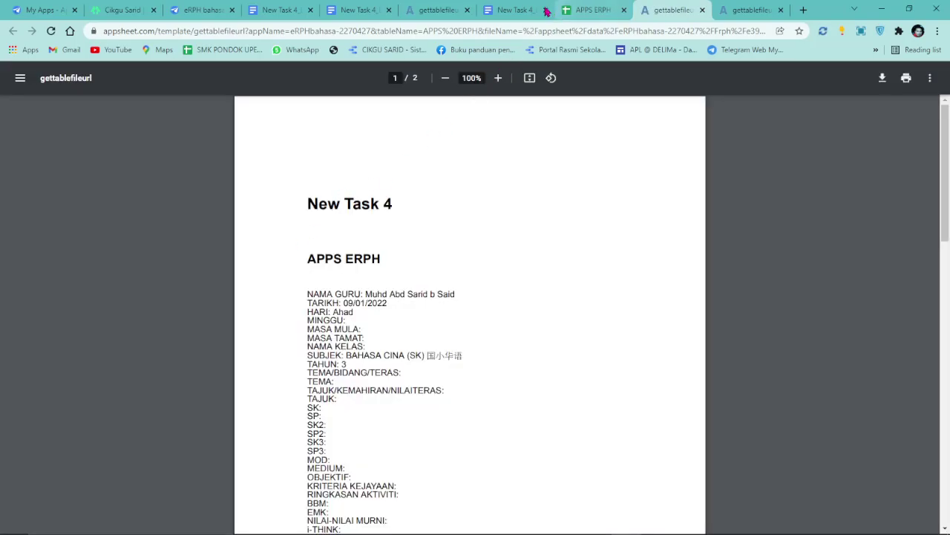
Return to the eRPH bahasa app in AppSheet and open the BAHASA CINA record's PDF through its print action.
left_click(431, 9)
left_click(288, 7)
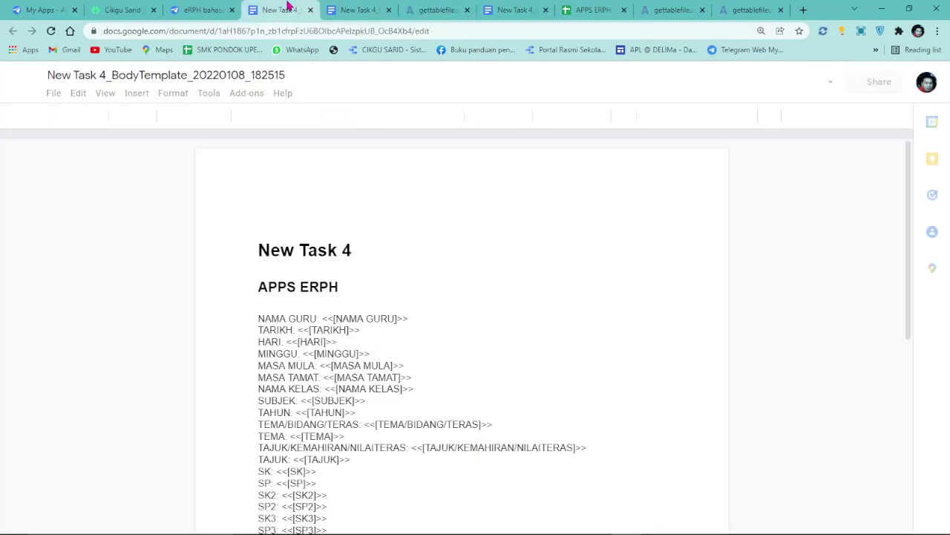
left_click(199, 9)
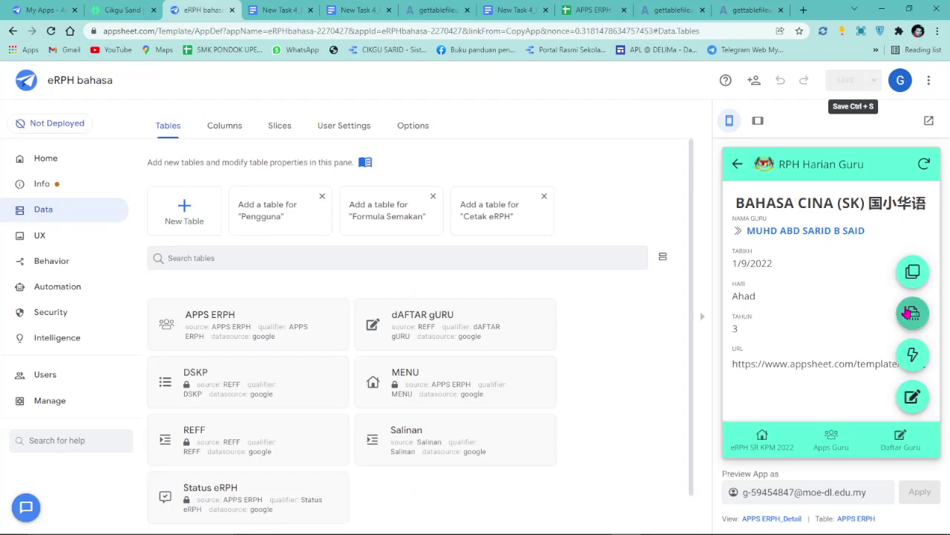
left_click(911, 313)
left_click(894, 298)
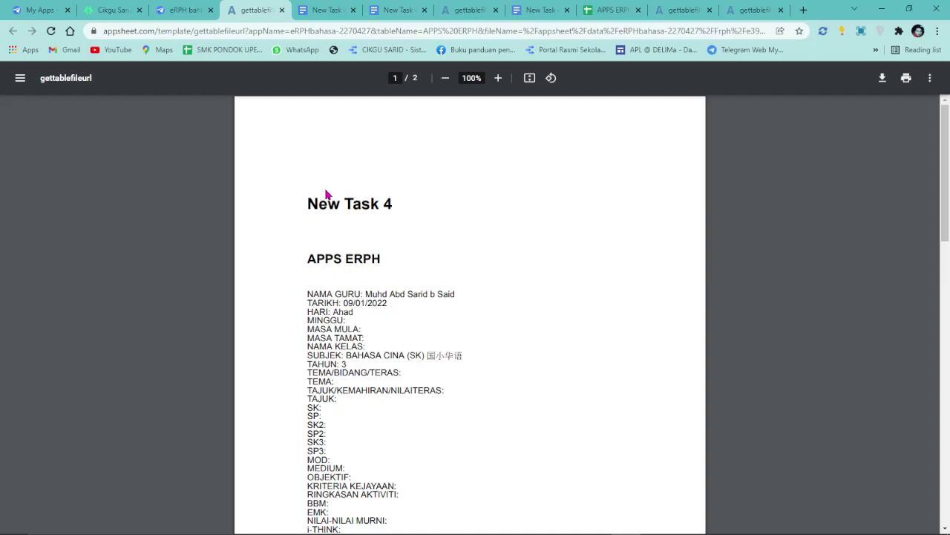
Start a new APPS ERPH record in Apps Guru, choosing the second listed teacher and the day Ahad without selecting a week.
left_click(186, 10)
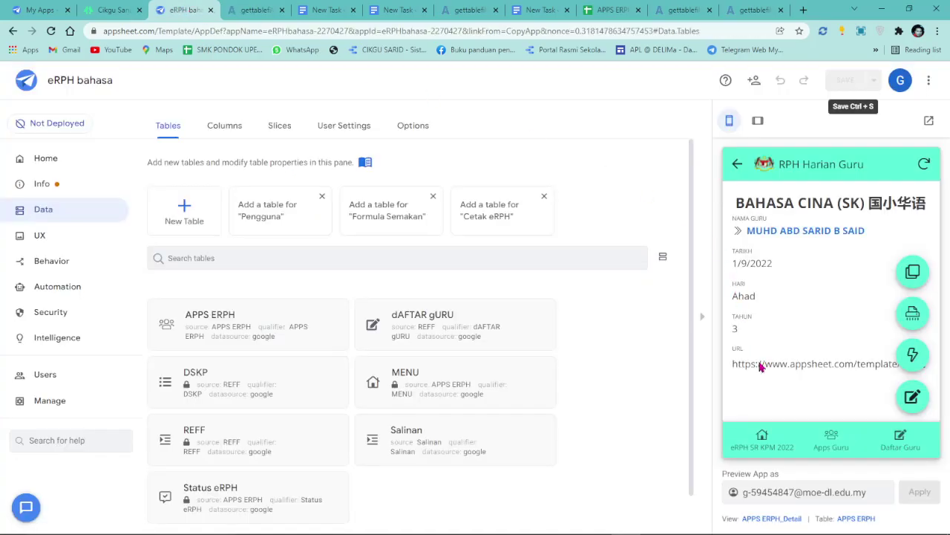
left_click(826, 443)
left_click(912, 396)
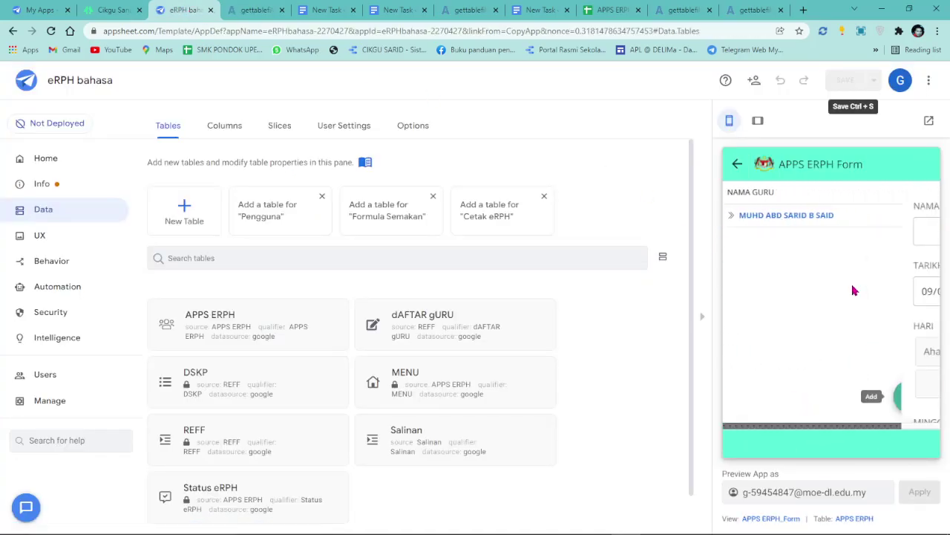
left_click(846, 242)
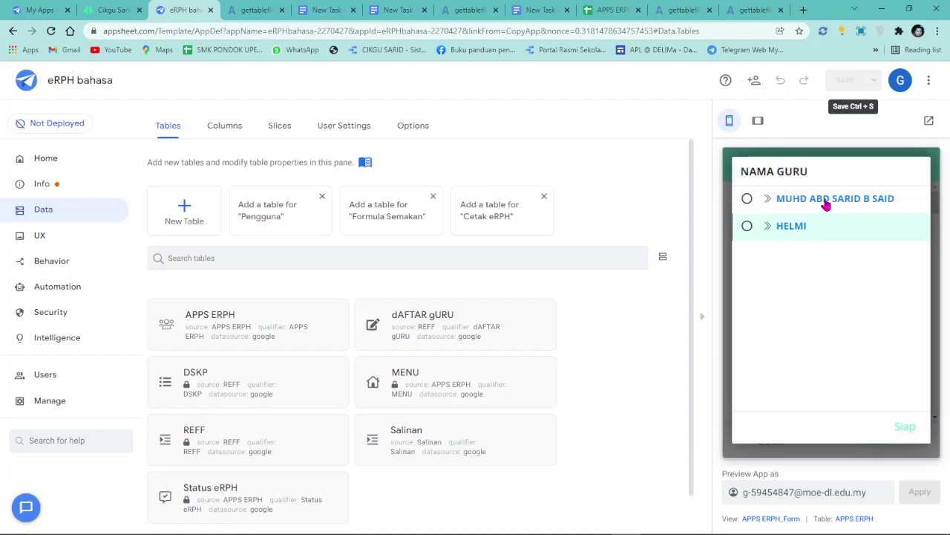
left_click(802, 226)
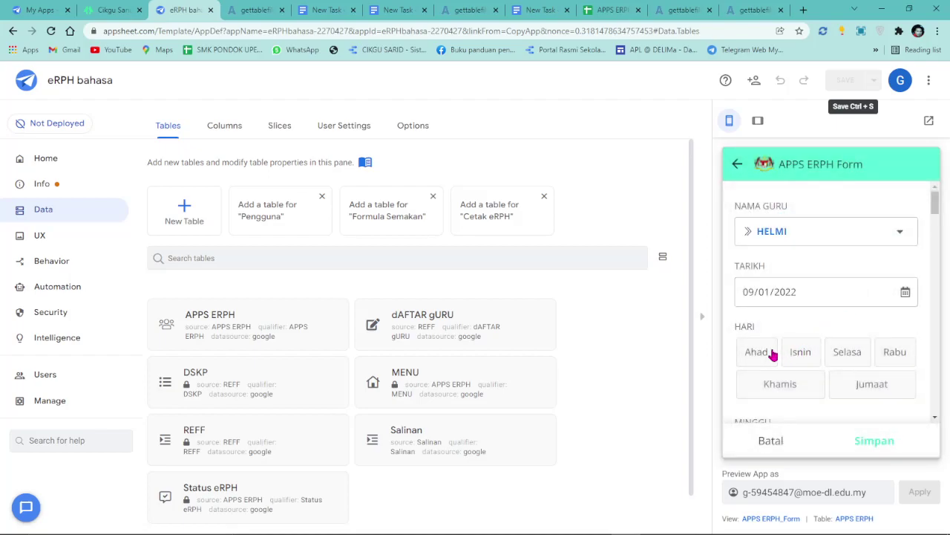
left_click(756, 349)
scroll(811, 385, "down", 1)
scroll(811, 386, "down", 1)
left_click(802, 332)
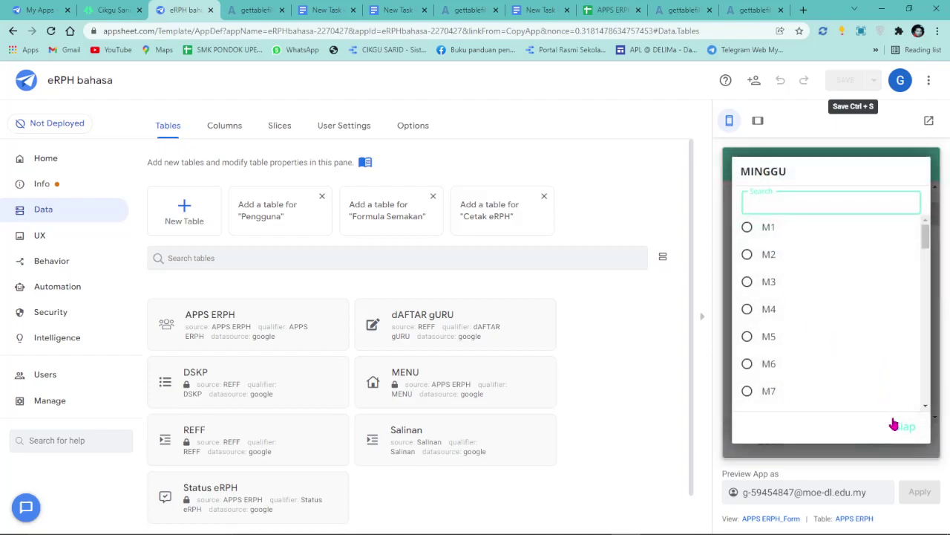
left_click(906, 438)
Set the subject to BAHASA IBAN and TAHUN to 2, and save the new record.
scroll(802, 353, "down", 5)
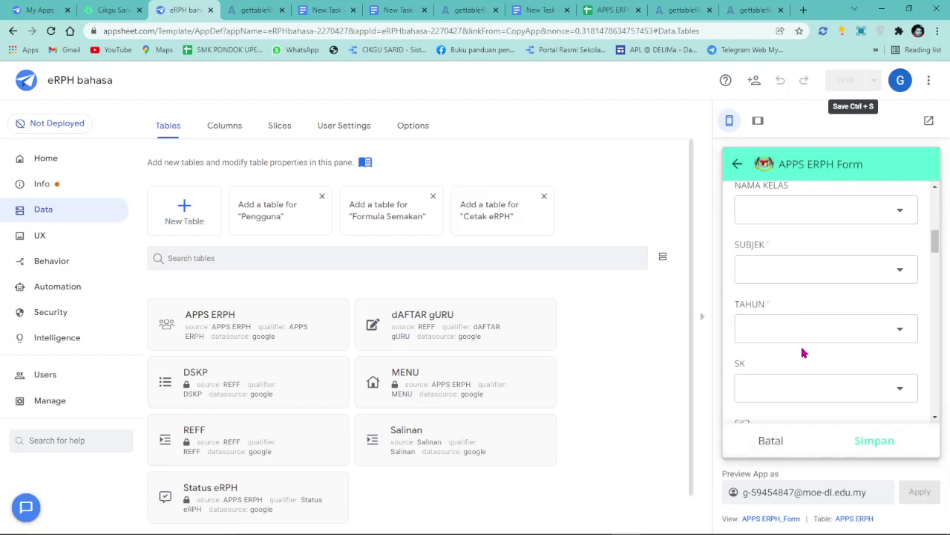
left_click(820, 272)
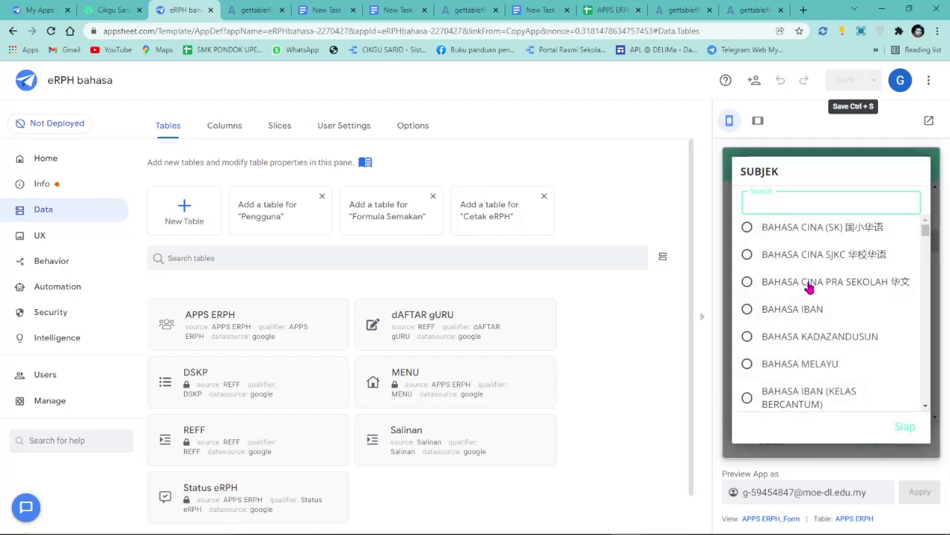
left_click(806, 309)
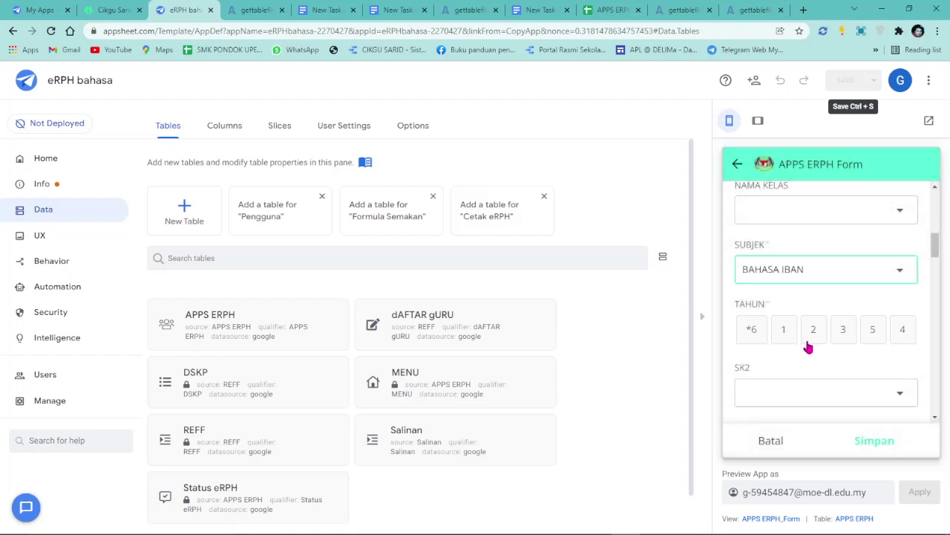
left_click(810, 333)
left_click(873, 442)
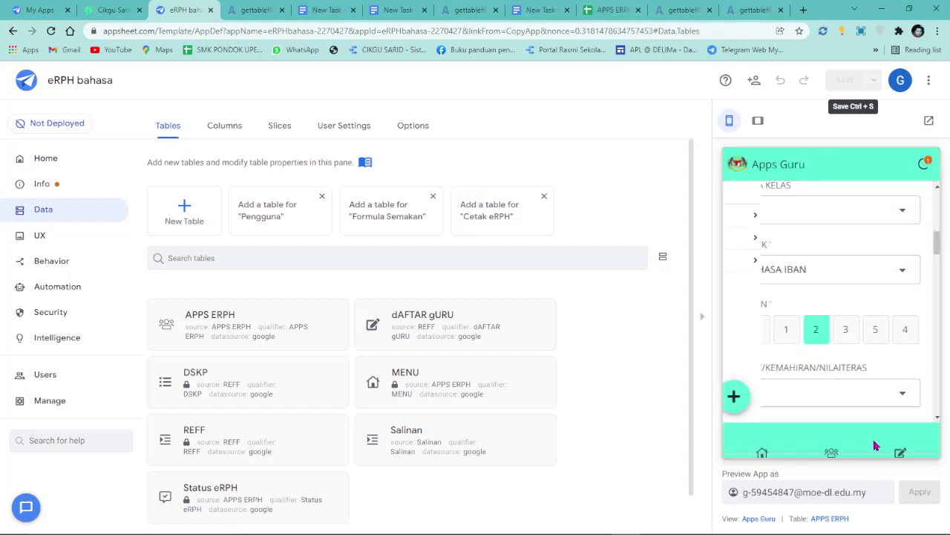
Open the new BAHASA IBAN record under the second teacher, blank week and Ahad, and run its Jana eRPH action.
left_click(797, 239)
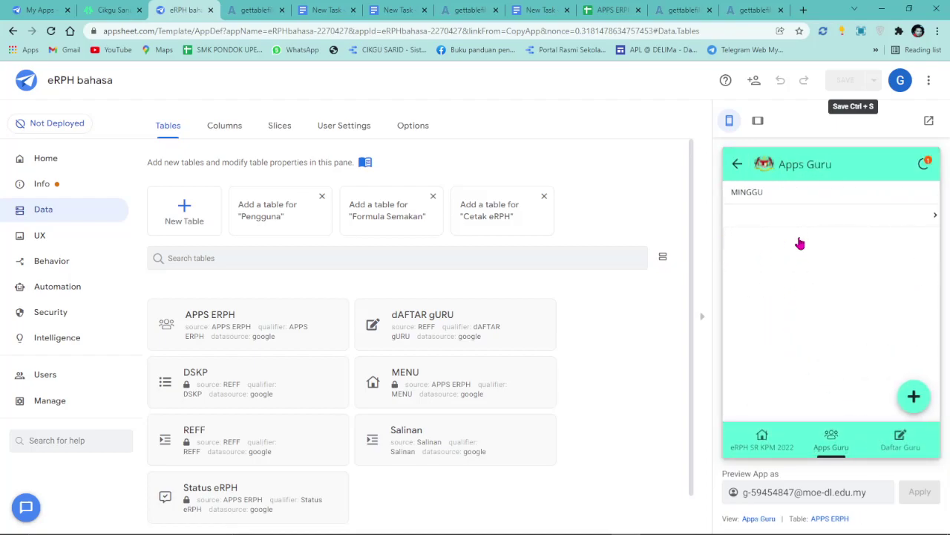
left_click(767, 220)
left_click(769, 218)
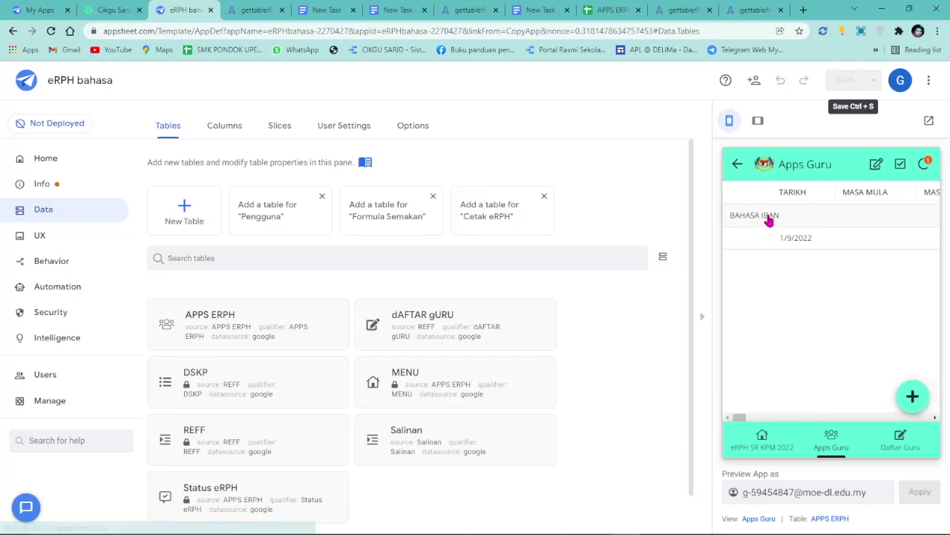
left_click(831, 244)
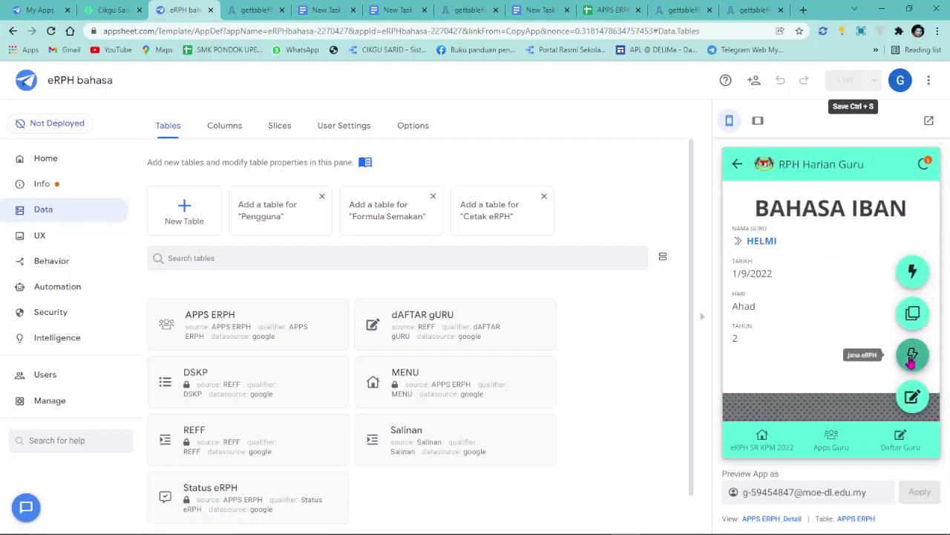
left_click(913, 358)
left_click(885, 299)
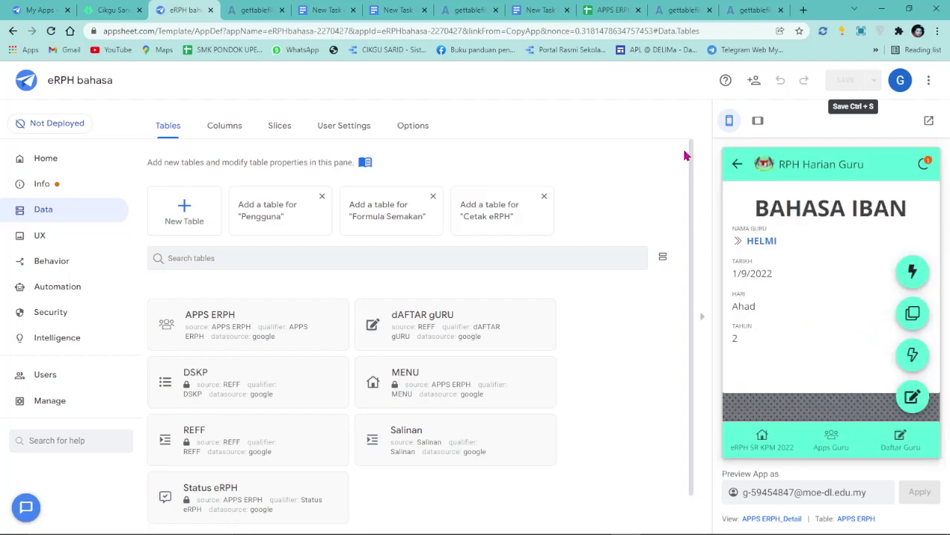
Open the PDF link from row 7's URL cell in the APPS ERPH spreadsheet and review the generated document's fields.
left_click(616, 10)
left_click(625, 322)
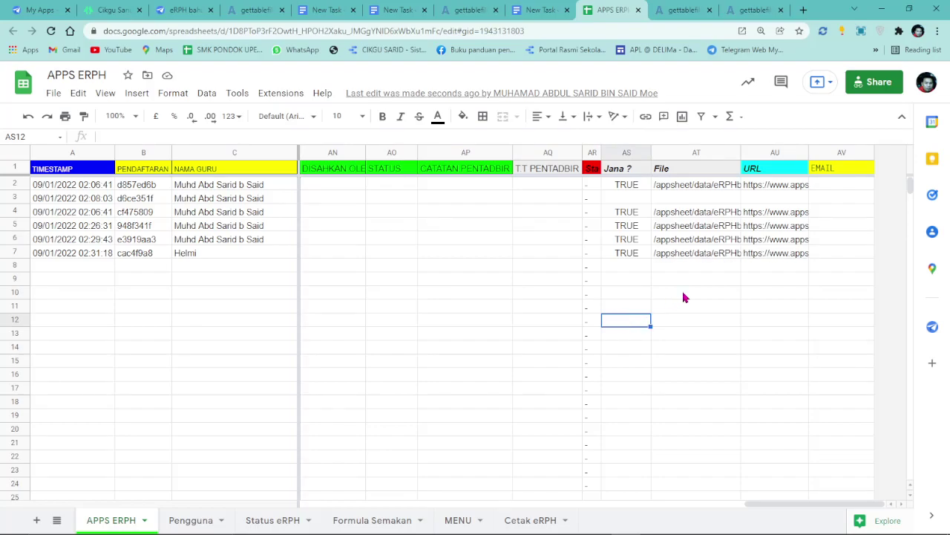
left_click(772, 257)
left_click_drag(851, 135, 3, 132)
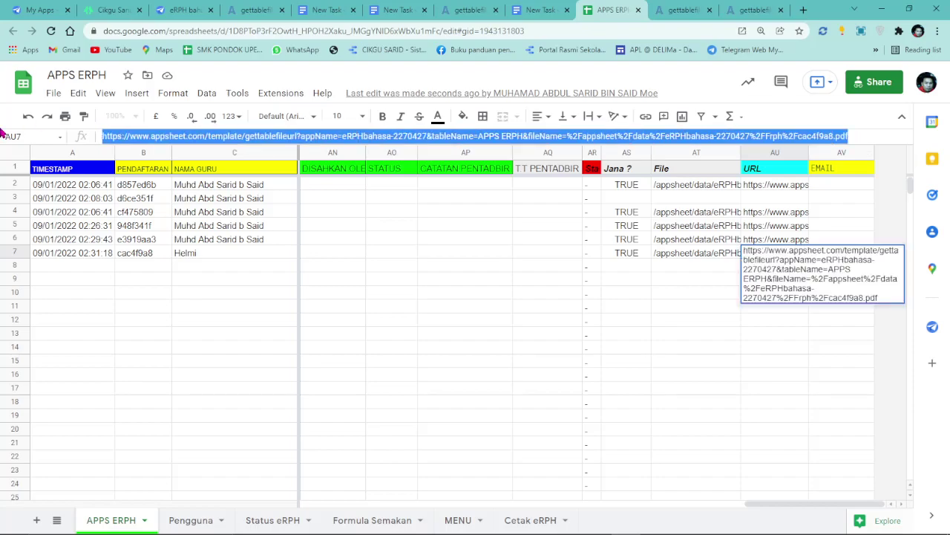
right_click(214, 138)
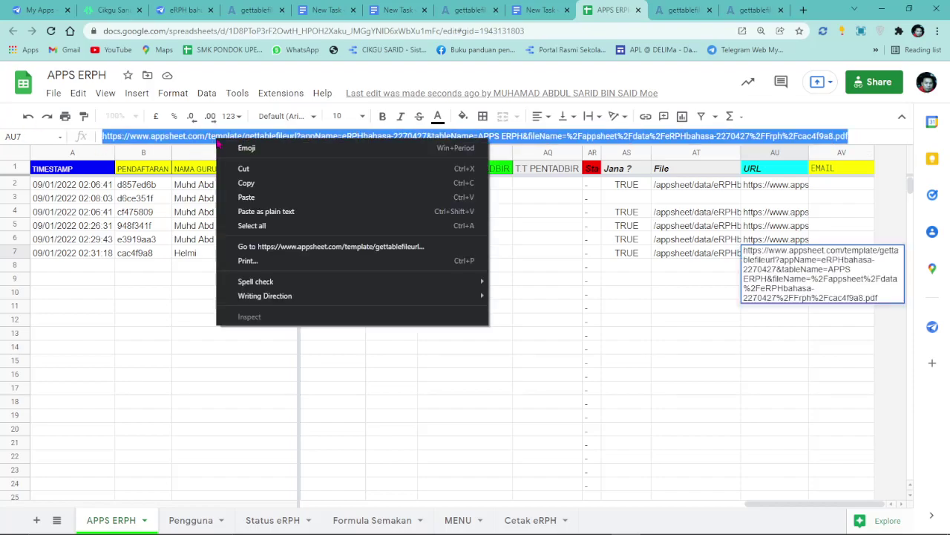
left_click(361, 245)
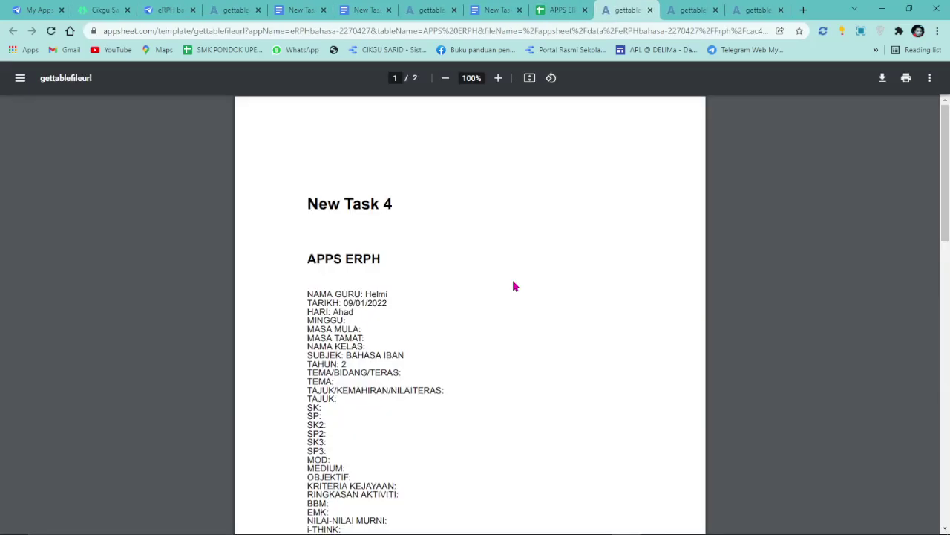
scroll(515, 286, "down", 3)
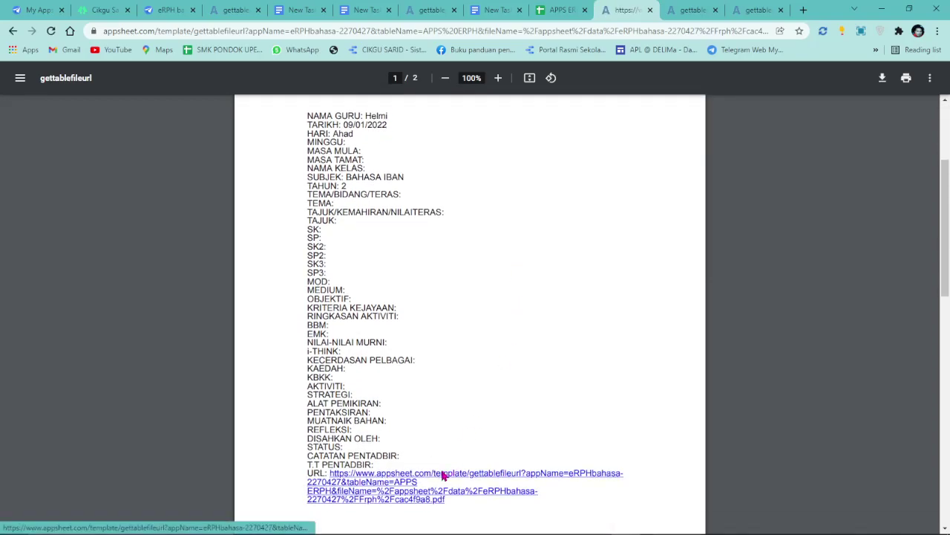
scroll(441, 475, "up", 3)
scroll(431, 444, "down", 3)
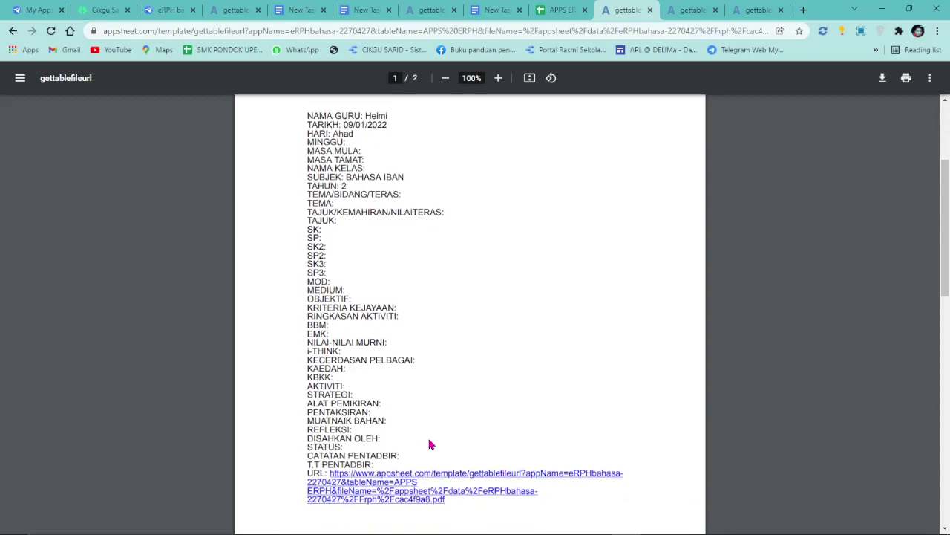
scroll(375, 477, "up", 3)
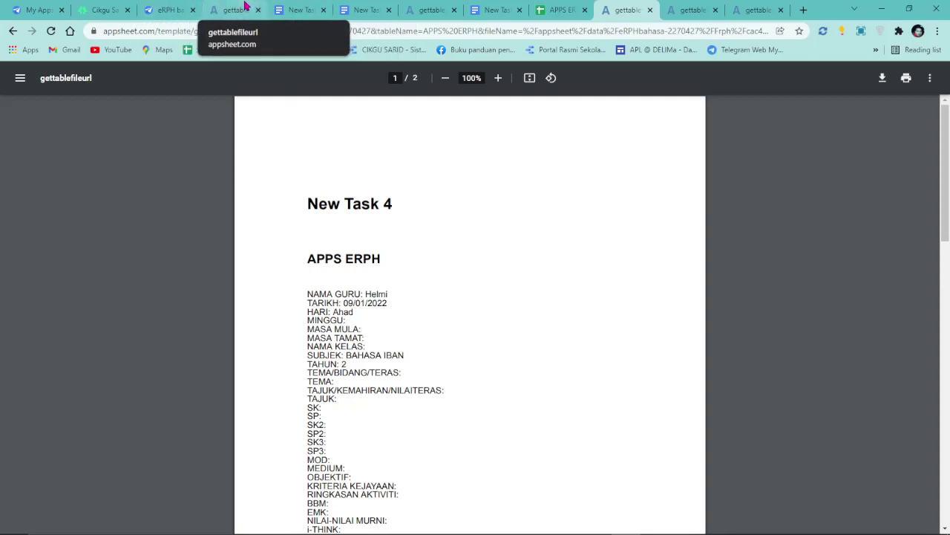
Close the newest generated PDF tabs, compare the earlier generated eRPH PDFs, and return to the eRPH bahasa app editor.
left_click(648, 11)
left_click(649, 11)
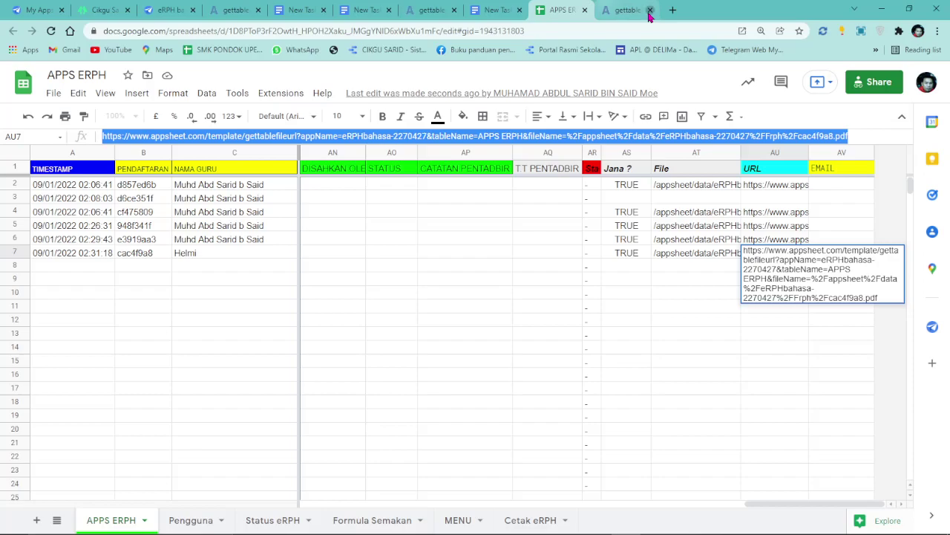
left_click(649, 11)
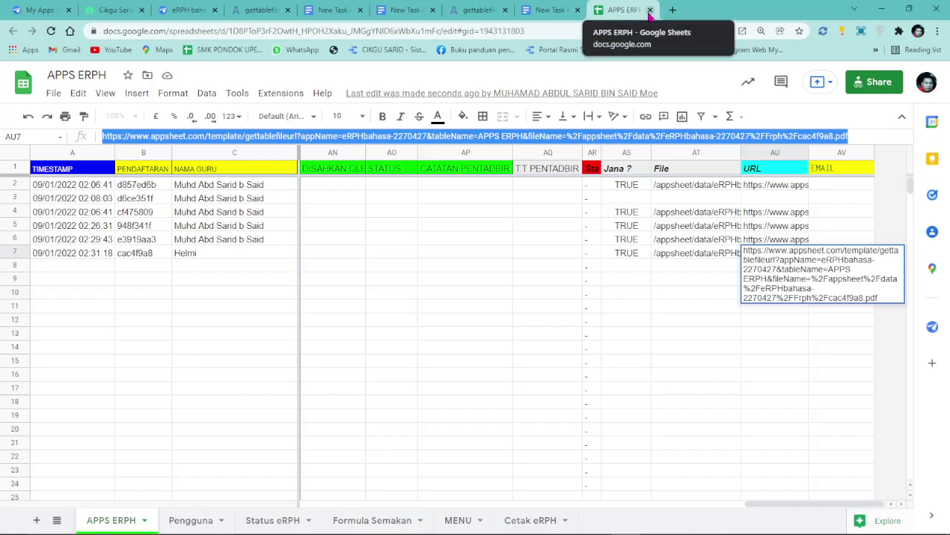
left_click(469, 8)
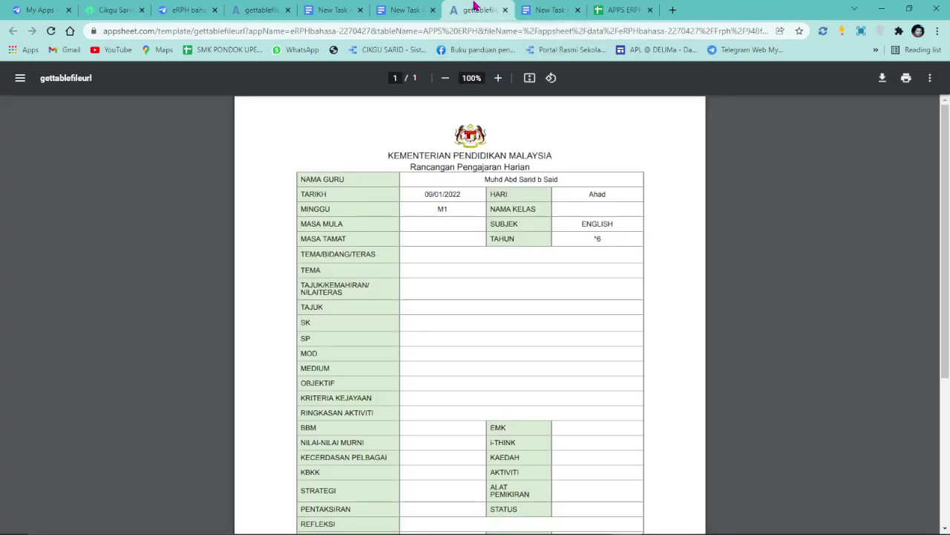
left_click(408, 7)
left_click(266, 6)
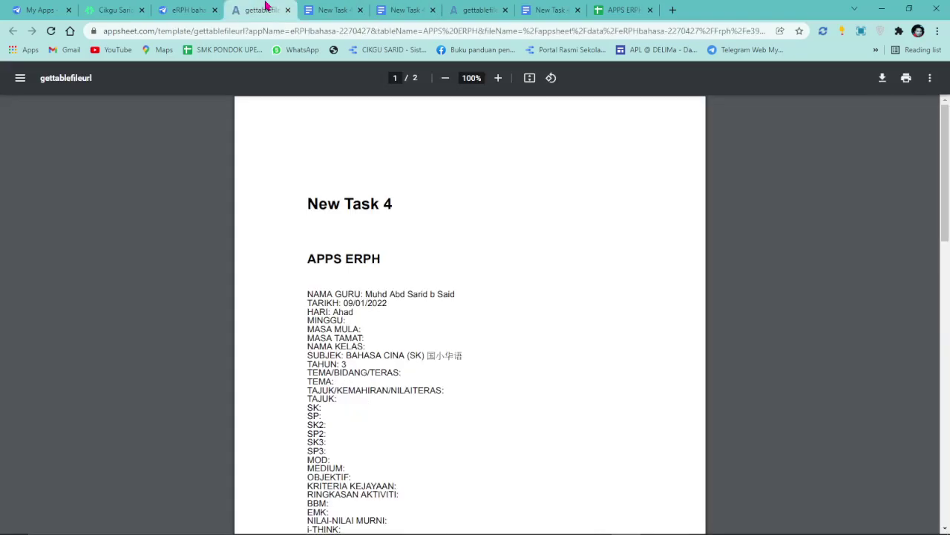
left_click(190, 7)
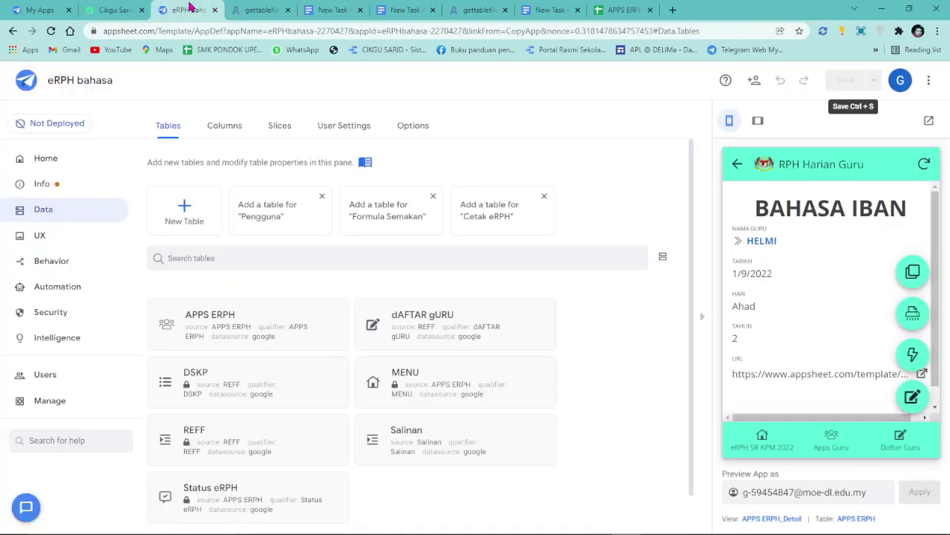
View the app's stable version settings and copy its install link from the sharing links.
left_click(49, 401)
left_click(228, 128)
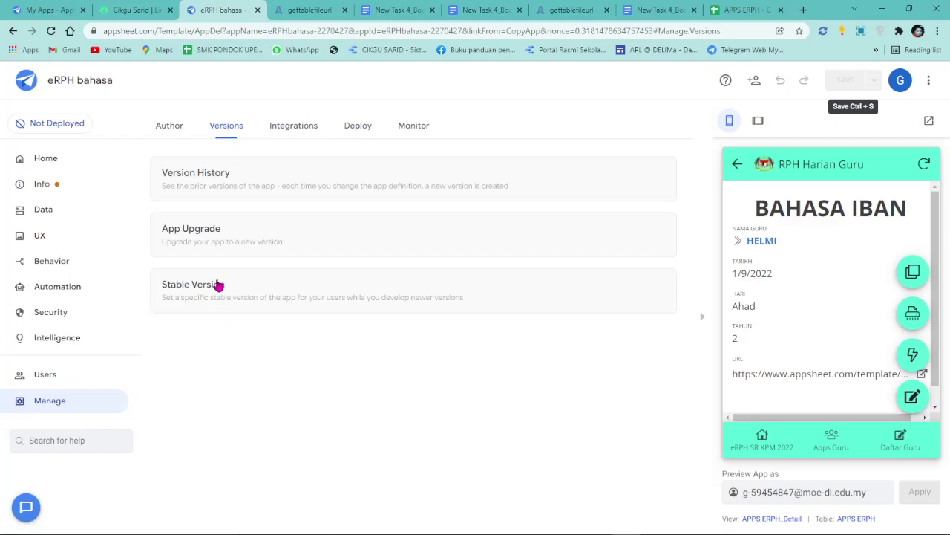
left_click(217, 282)
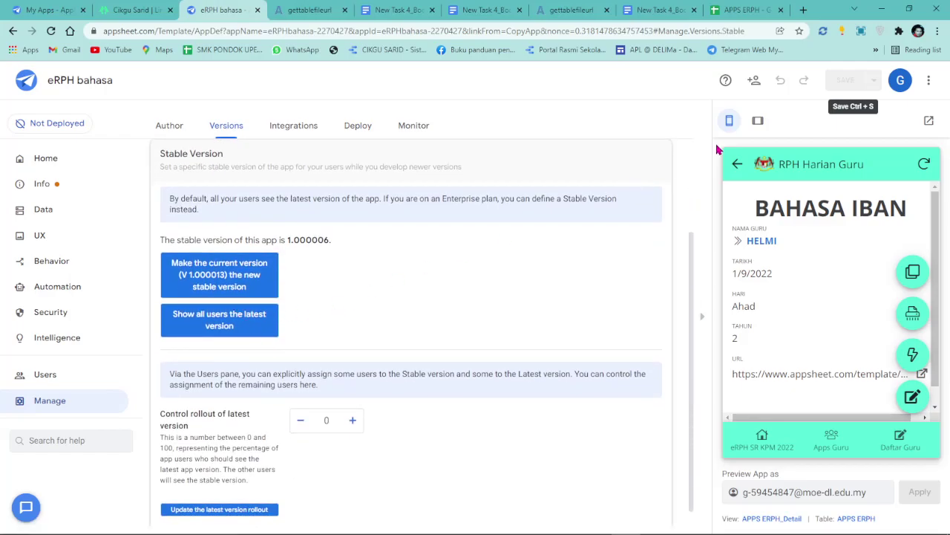
left_click(754, 80)
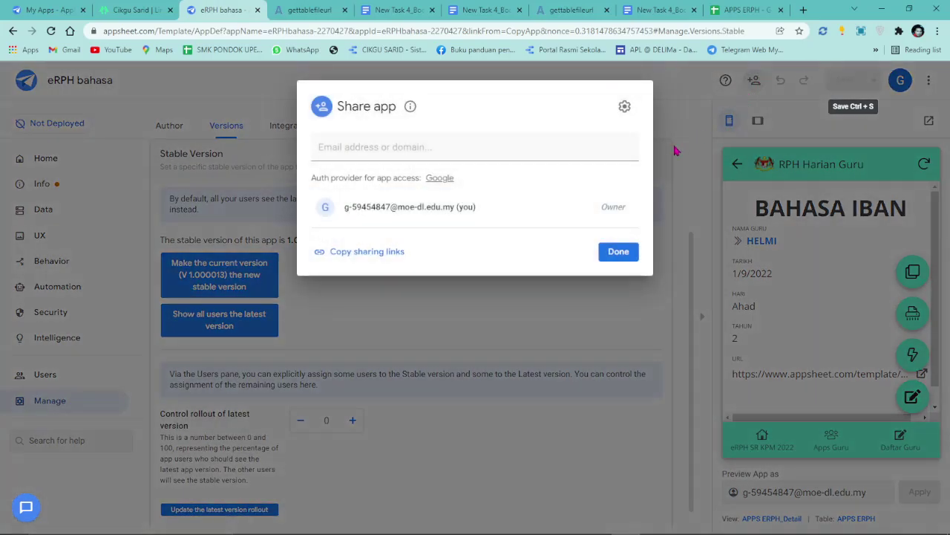
left_click(401, 252)
left_click(582, 381)
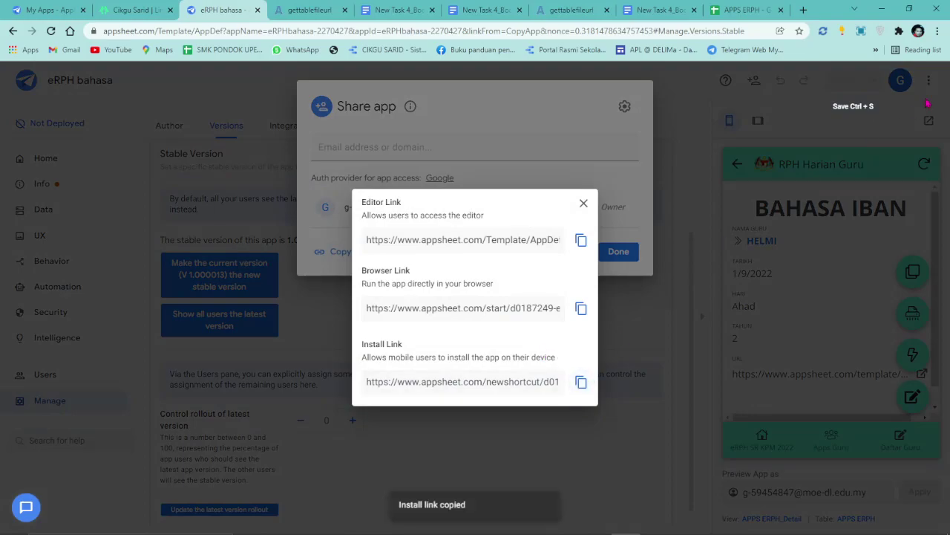
Open the copied install link in the other browser profile and try to preview the app in the browser.
left_click(919, 33)
left_click(820, 312)
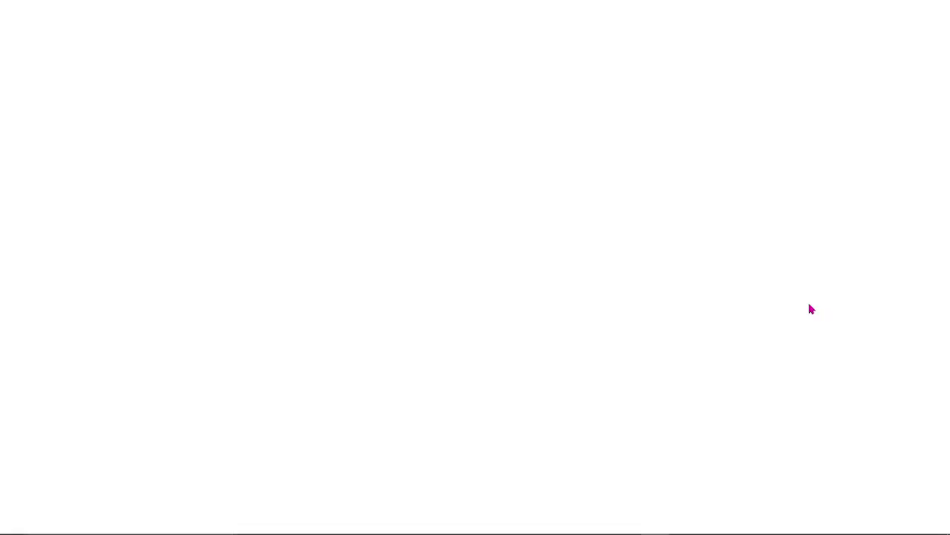
right_click(261, 31)
left_click(360, 127)
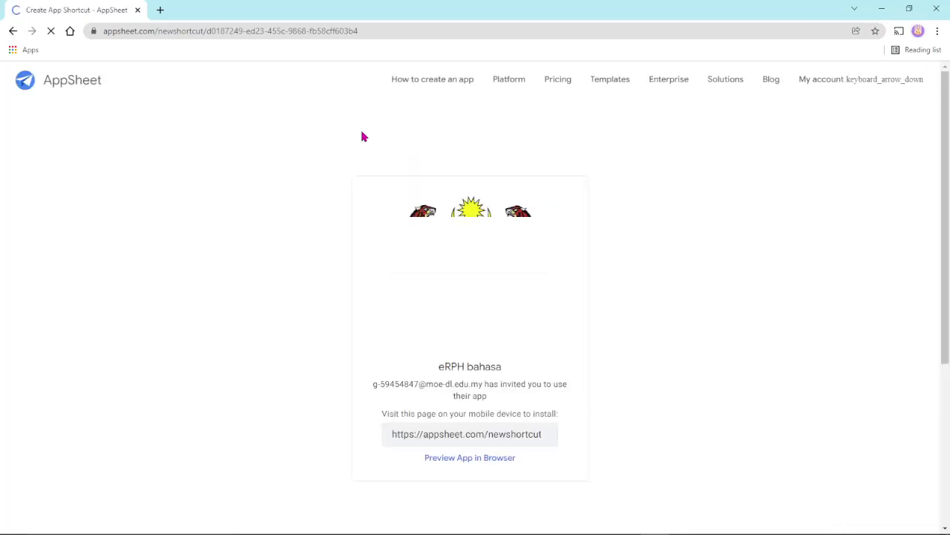
left_click(490, 458)
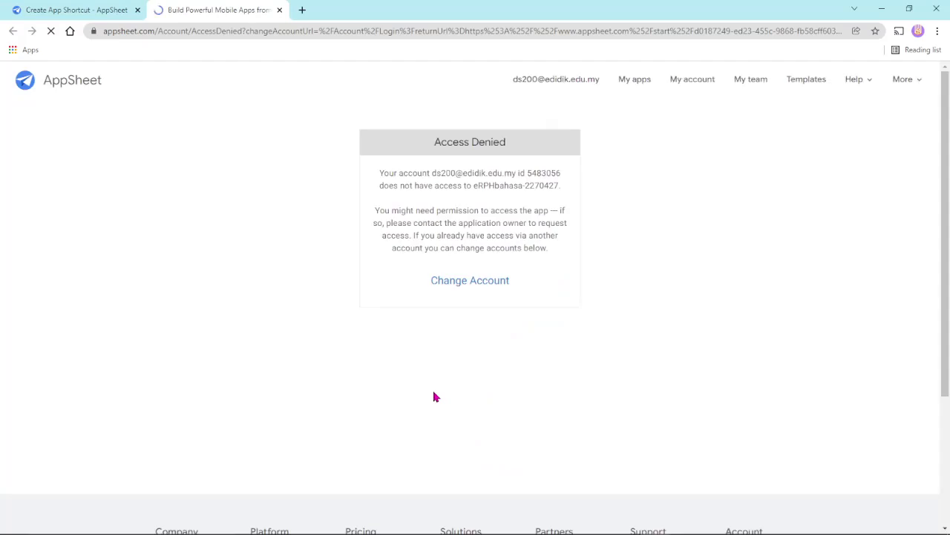
left_click(68, 13)
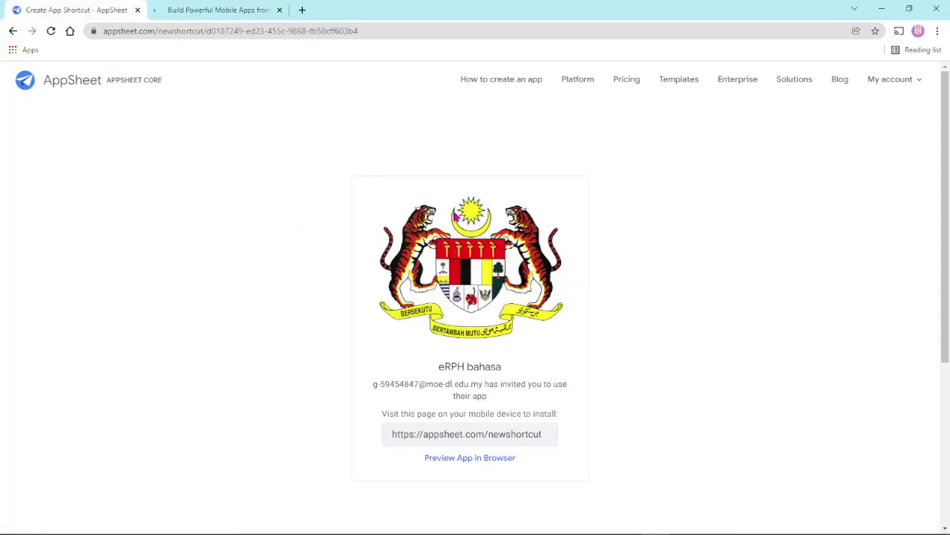
Disable required user sign-in for eRPH bahasa, accept the public data and insecure app declarations, and save the app.
left_click(627, 524)
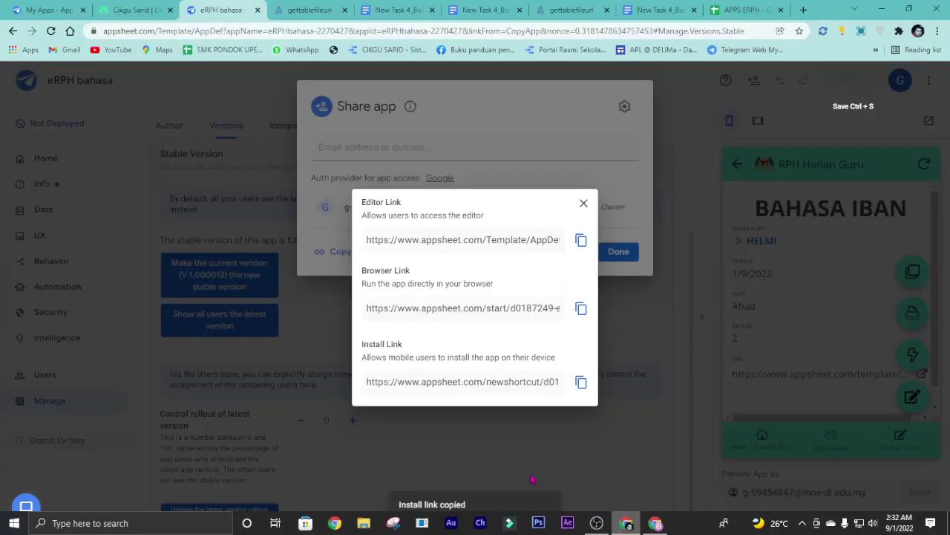
left_click(583, 205)
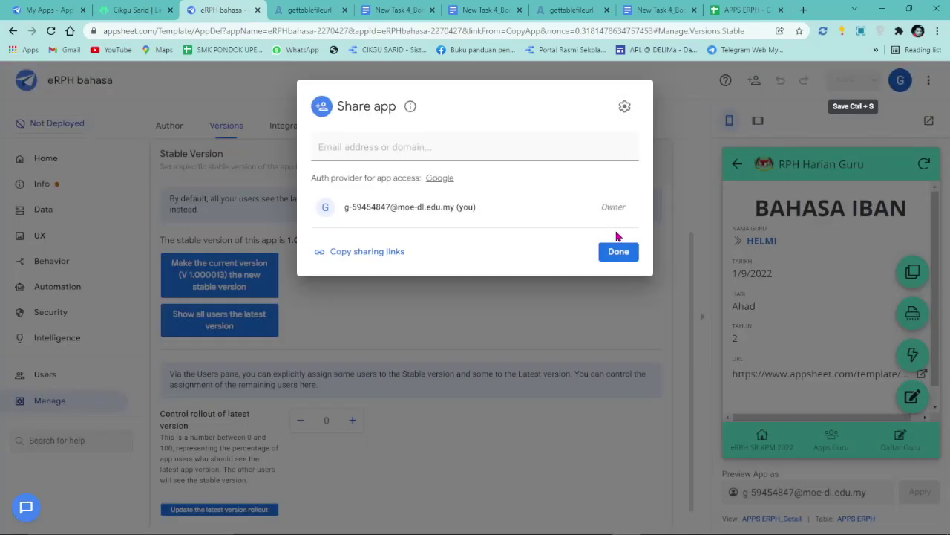
left_click(619, 251)
left_click(65, 311)
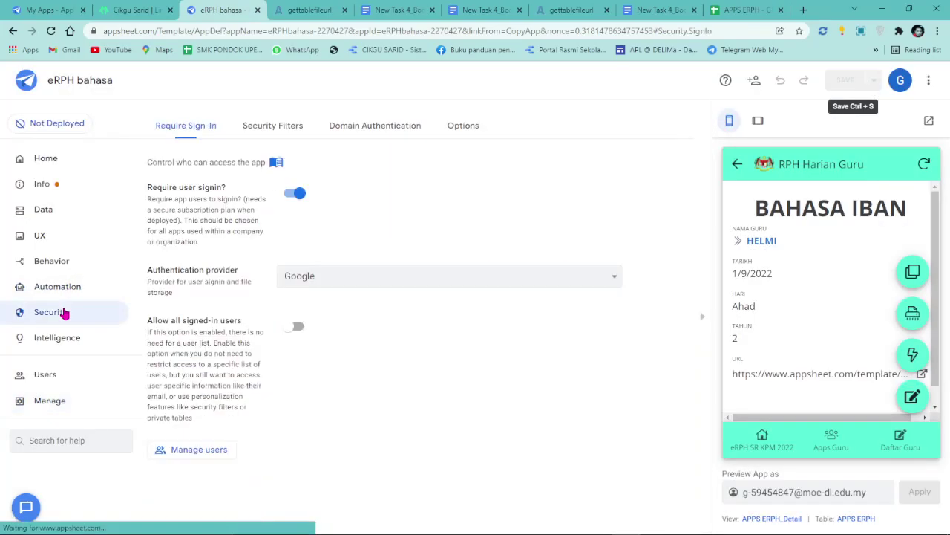
left_click(297, 195)
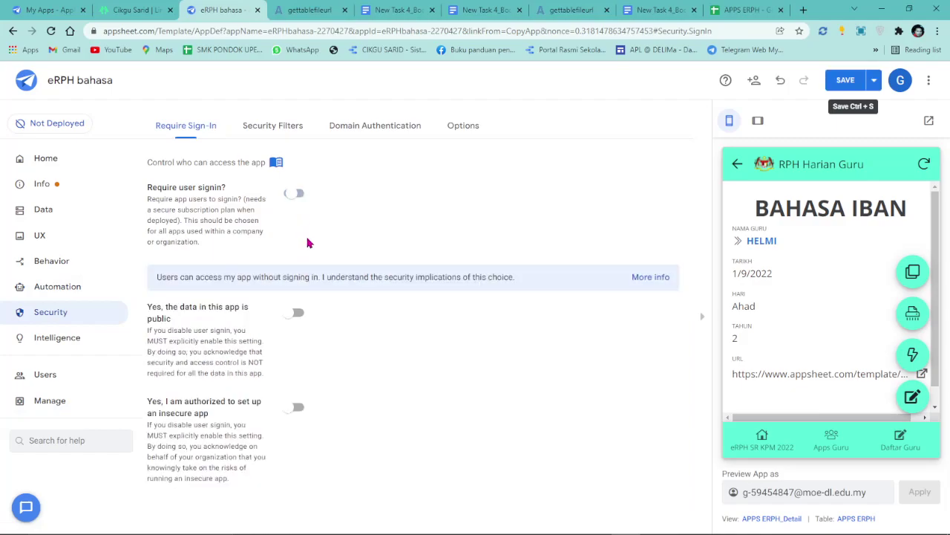
left_click(297, 315)
left_click(297, 406)
left_click(829, 88)
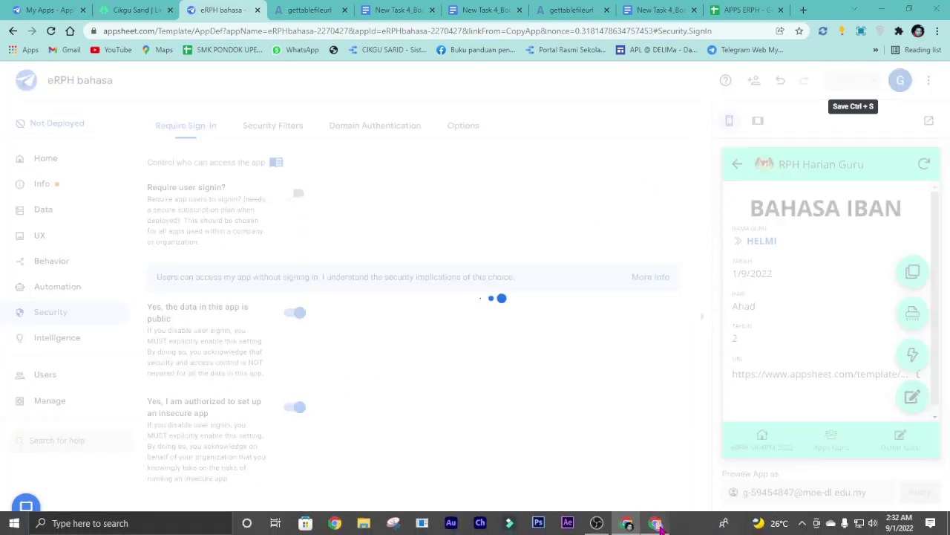
Reload the install page in the other browser profile, preview eRPH bahasa in the browser, and dismiss its welcome page.
left_click(657, 523)
left_click(50, 32)
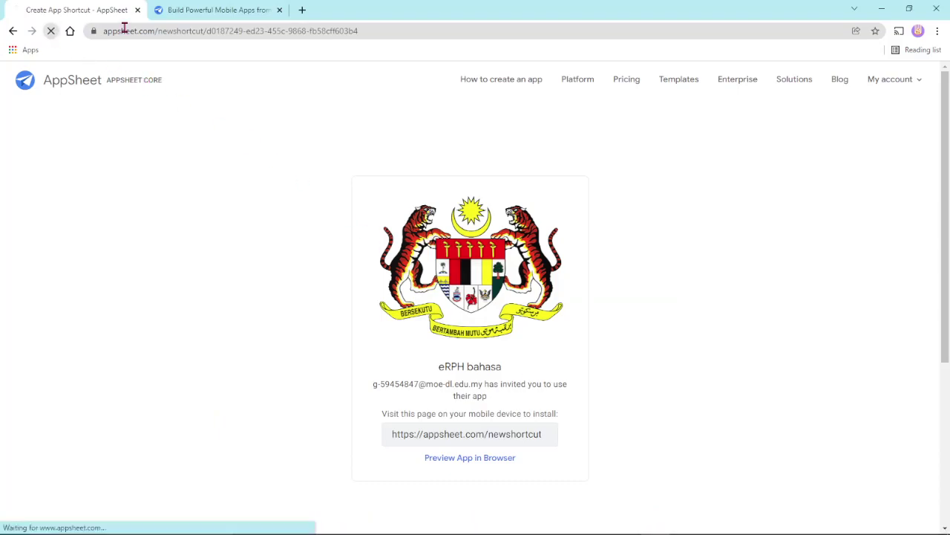
left_click(280, 10)
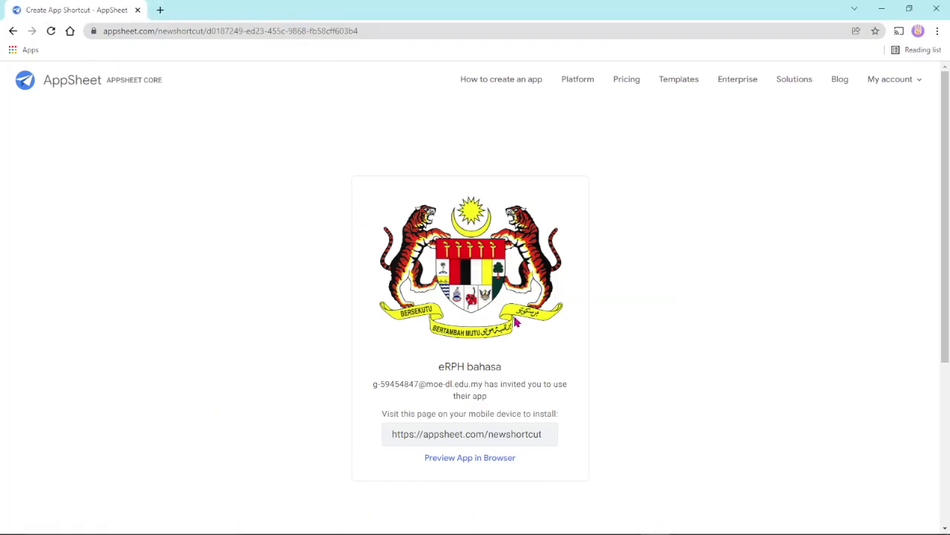
left_click(477, 459)
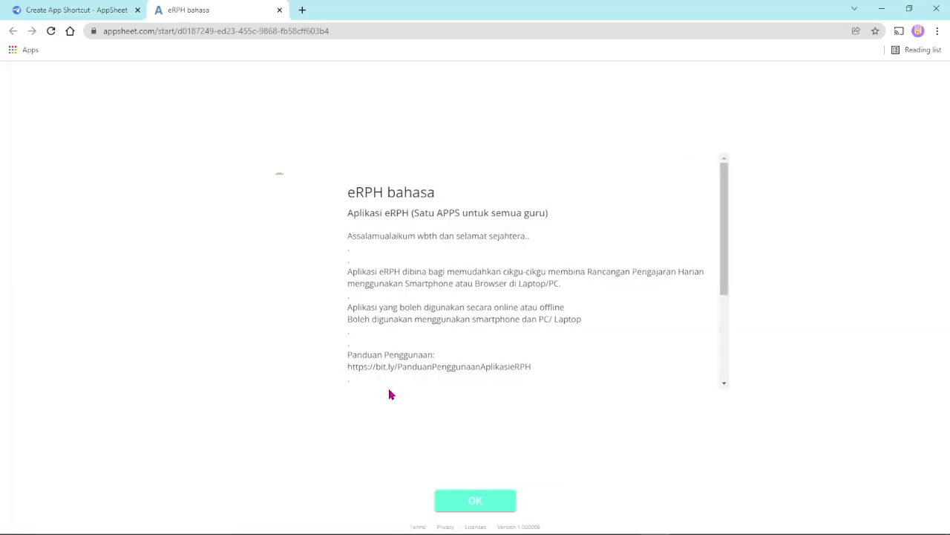
left_click(485, 499)
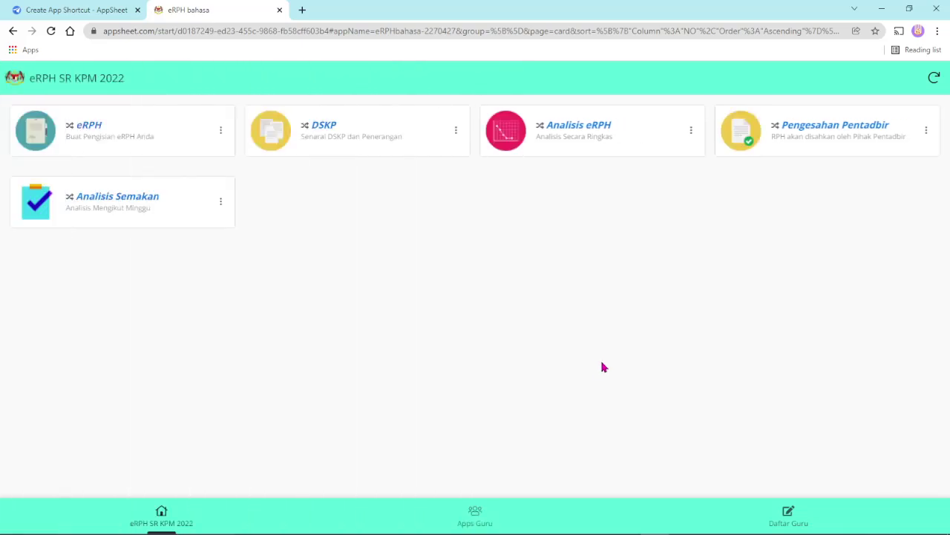
Start a new APPS ERPH record in Apps Guru, choosing the first listed teacher and the day Isnin.
left_click(497, 514)
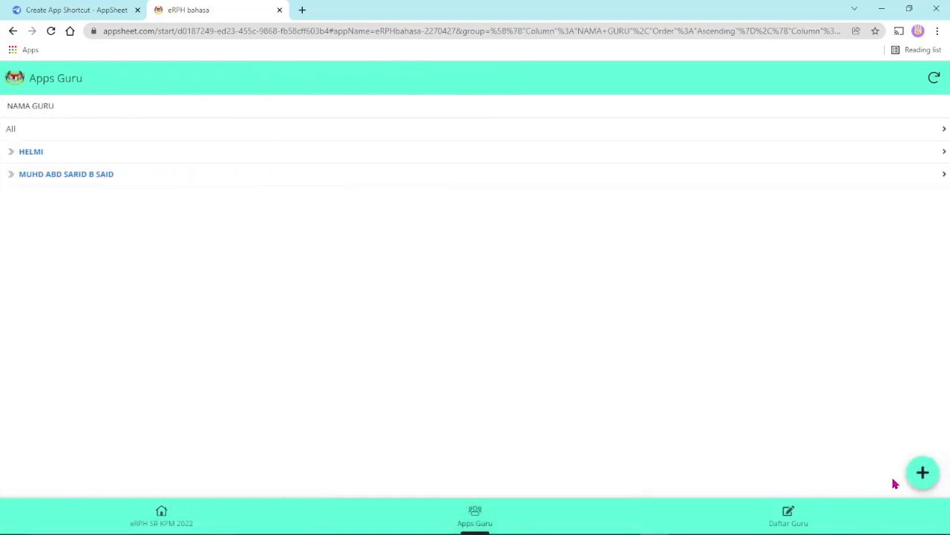
left_click(919, 475)
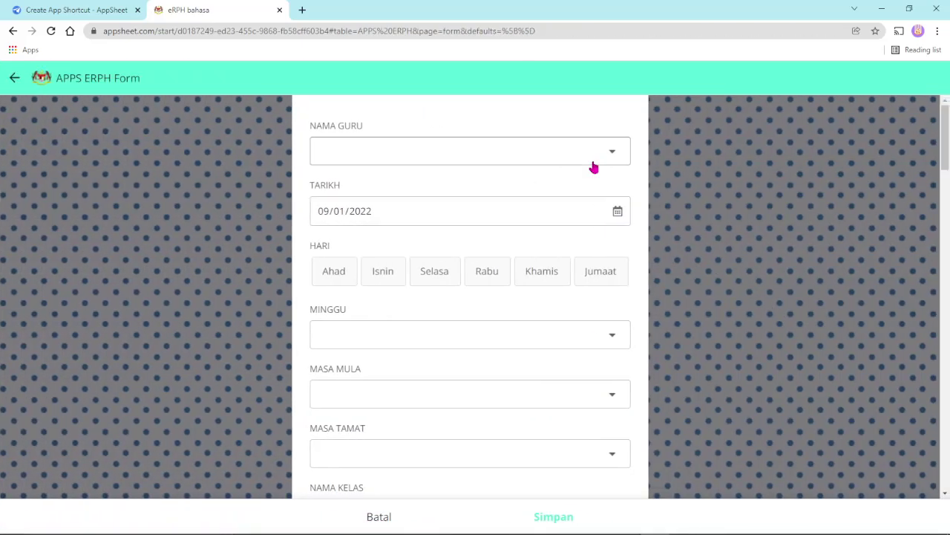
left_click(594, 157)
left_click(467, 127)
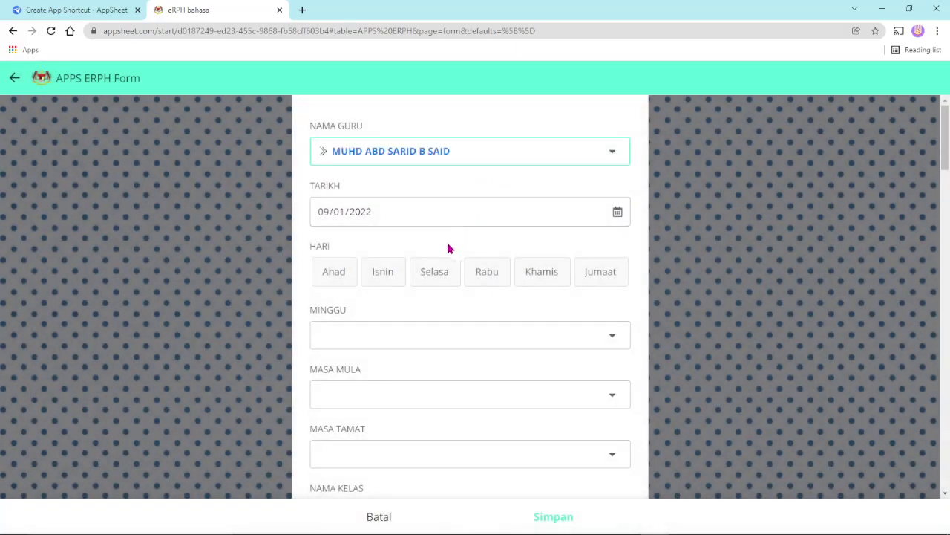
left_click(384, 275)
Set the subject to BAHASA IBAN and TAHUN to *6, and save the new record.
scroll(424, 360, "down", 4)
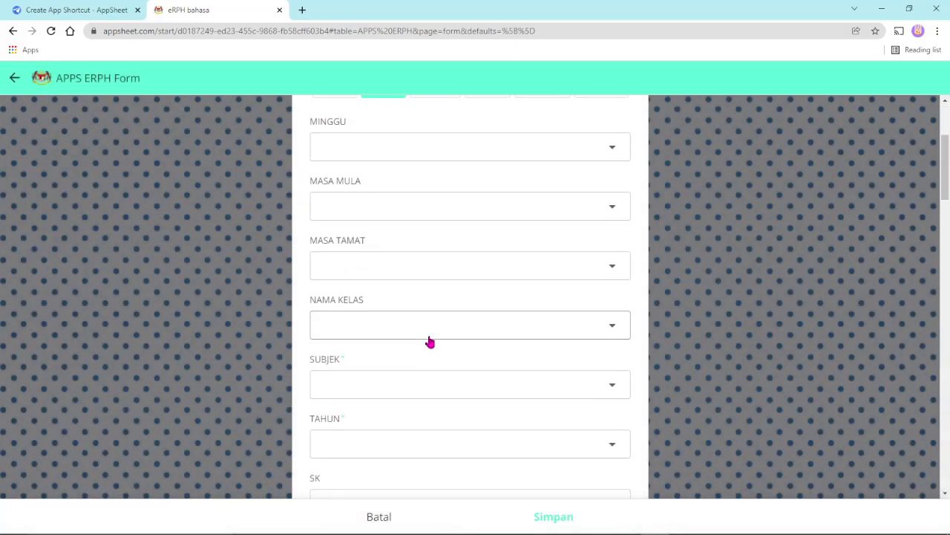
left_click(401, 281)
left_click(394, 235)
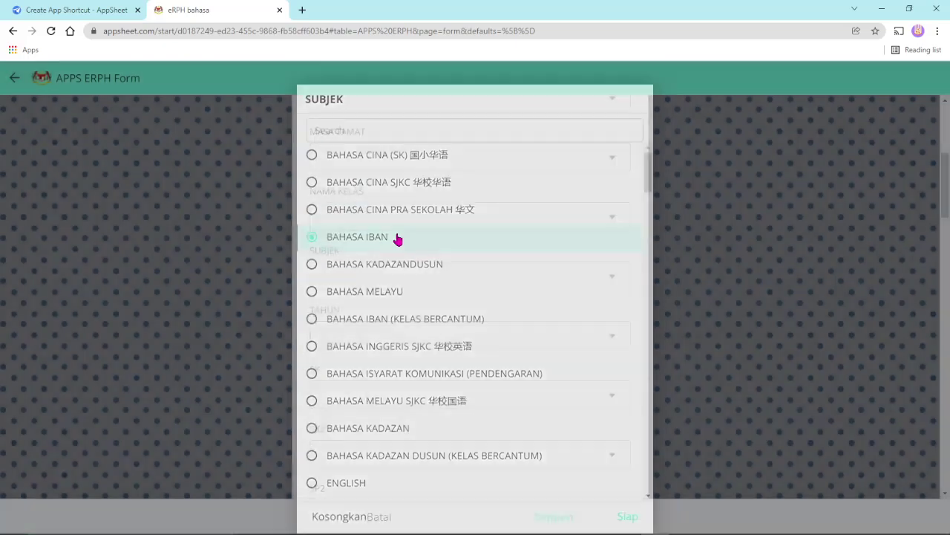
left_click(395, 335)
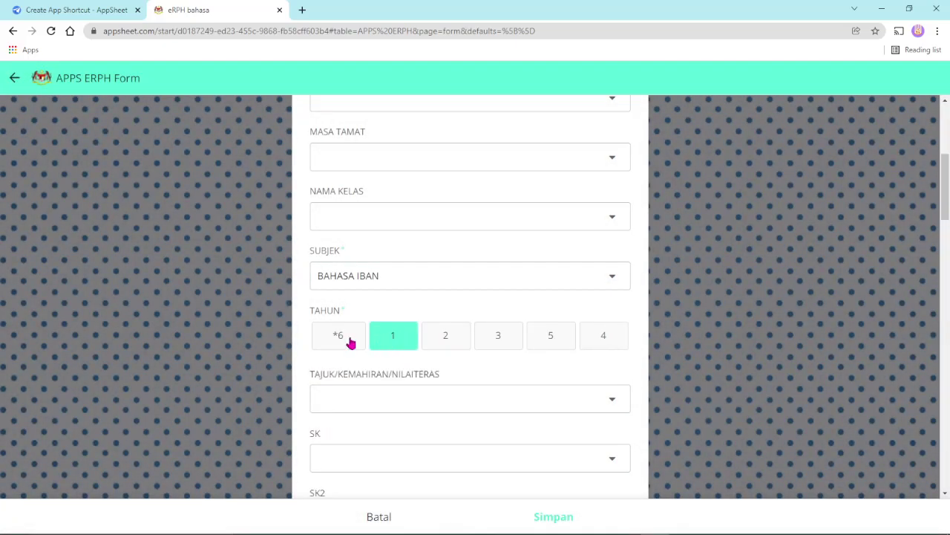
left_click(347, 339)
scroll(516, 429, "down", 2)
left_click(557, 515)
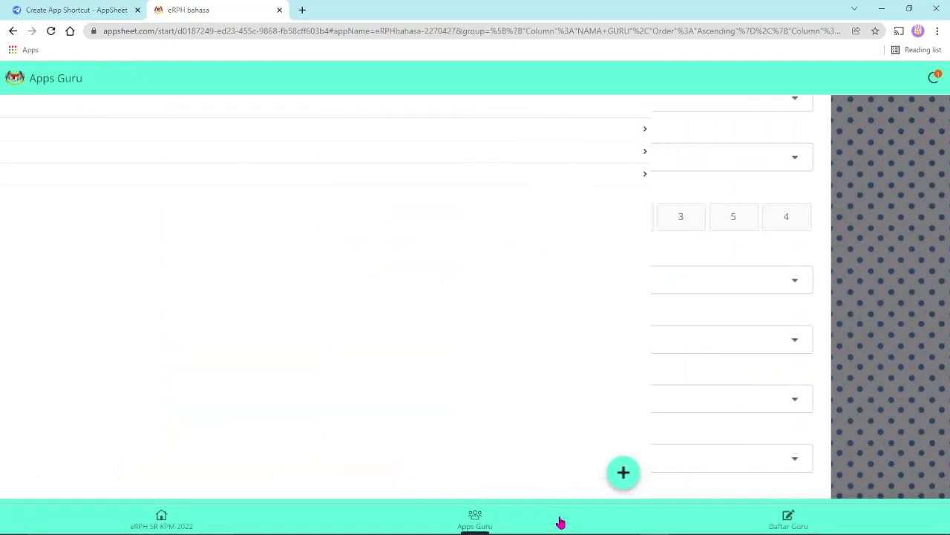
Try to open the new record under the second teacher in the Apps Guru list, and go back to the app gallery.
left_click(220, 174)
left_click(215, 156)
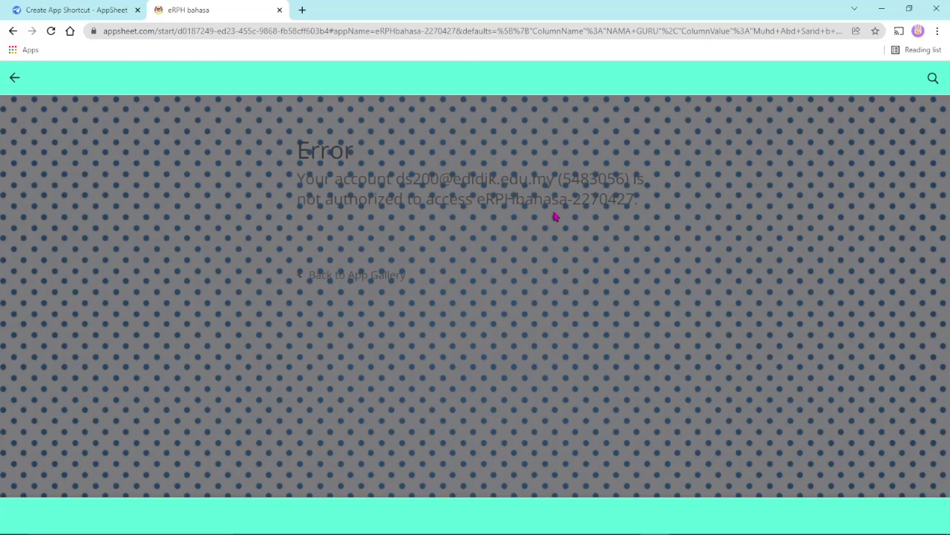
left_click(378, 277)
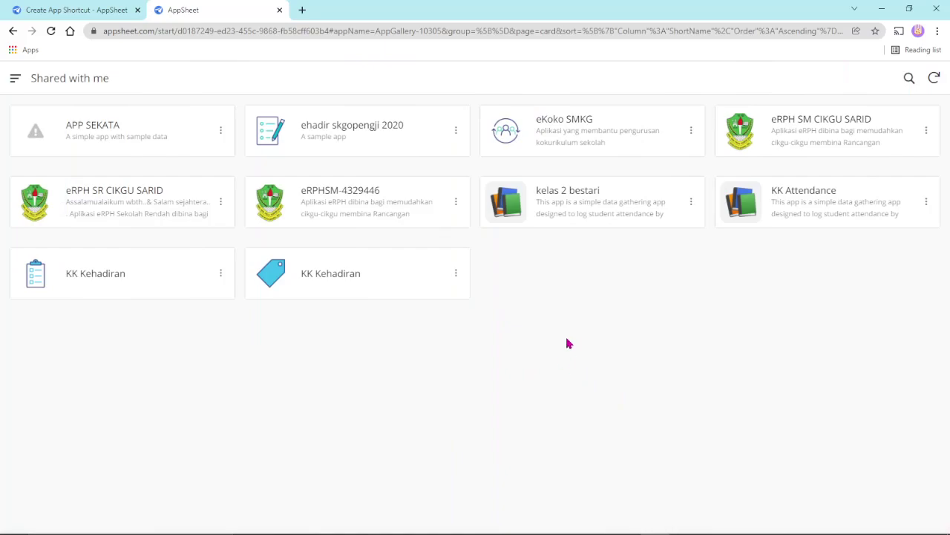
Run the deployment check on eRPH bahasa in the app editor, and close the app gallery tab in the other browser profile.
left_click(624, 527)
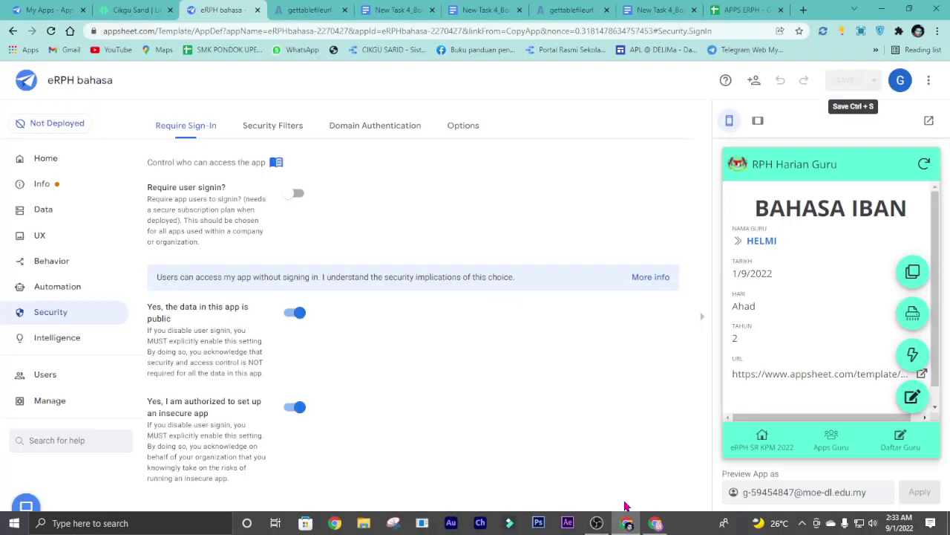
left_click(52, 120)
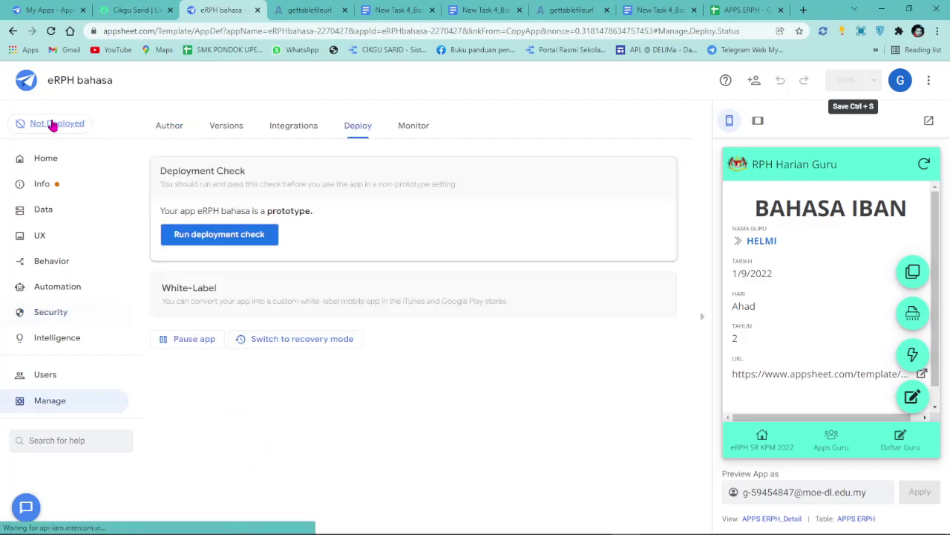
left_click(223, 234)
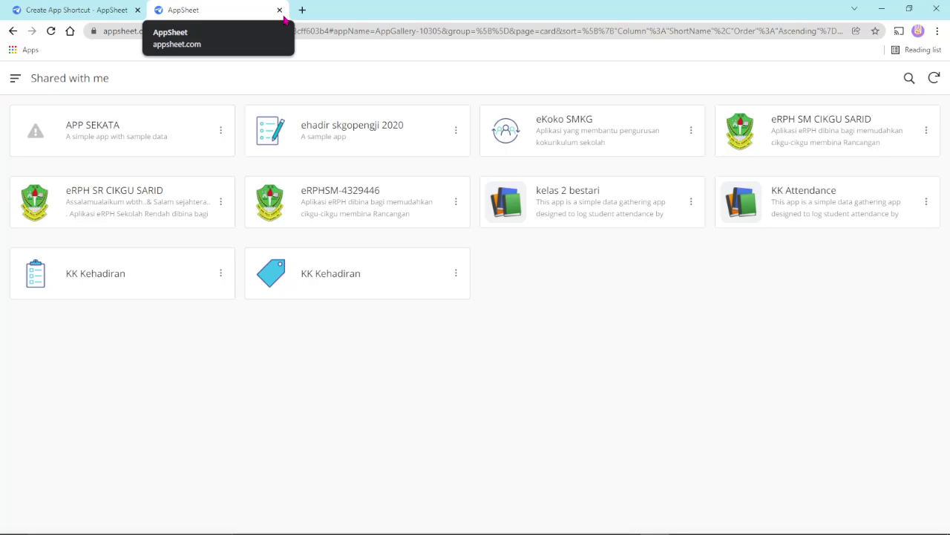
left_click(279, 10)
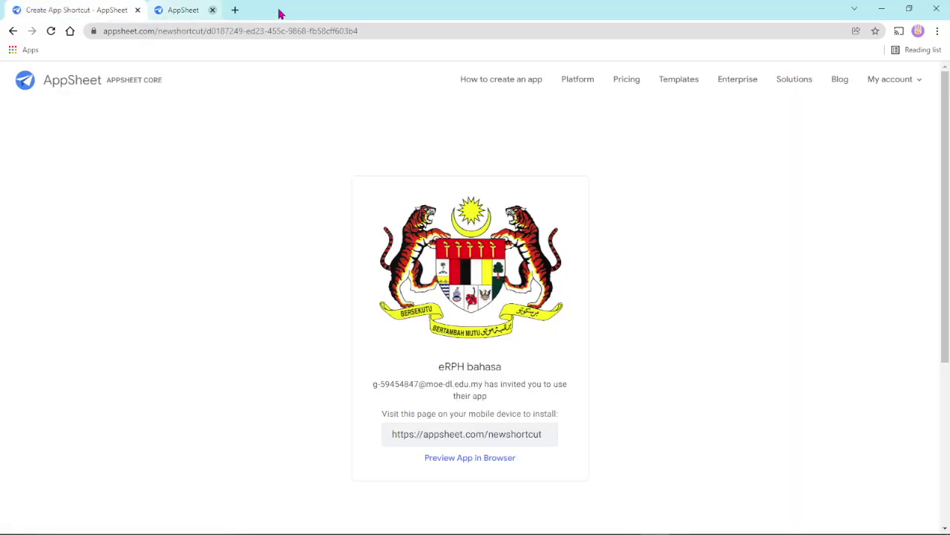
Preview eRPH bahasa in the browser and open the second teacher's BAHASA CINA (SK) record in the blank-week group of Apps Guru.
left_click(482, 461)
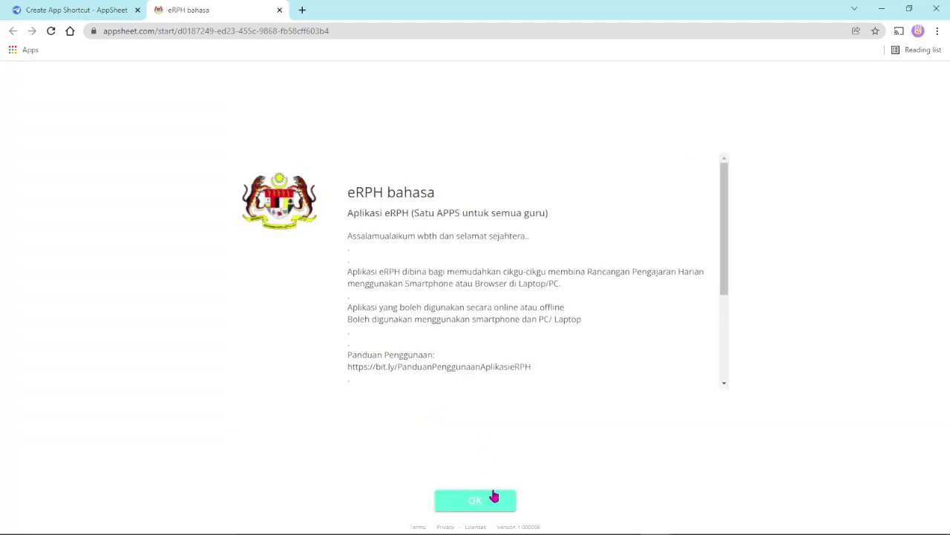
left_click(489, 501)
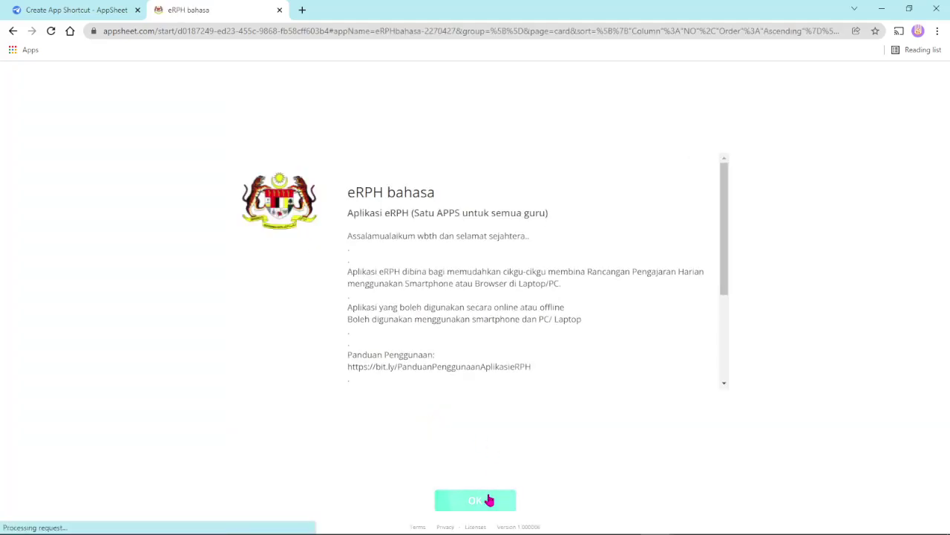
left_click(484, 503)
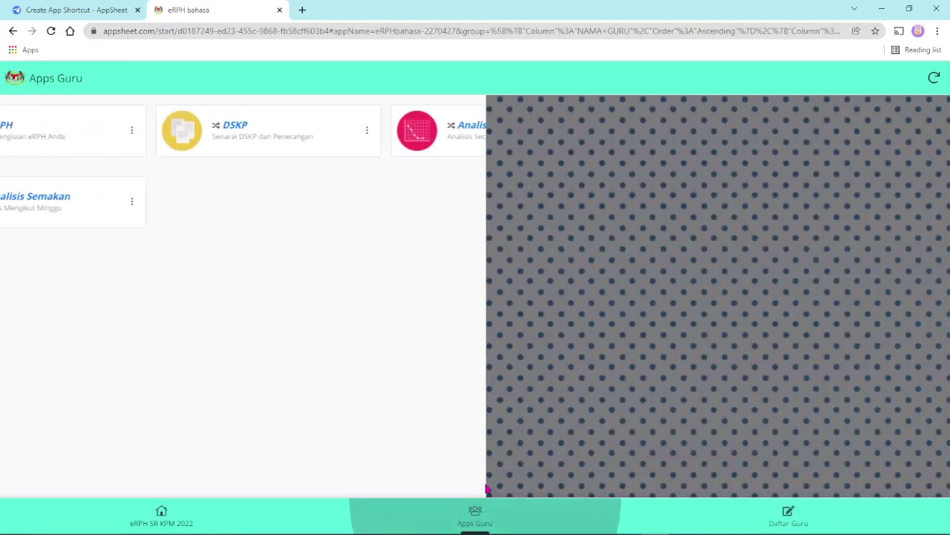
left_click(205, 171)
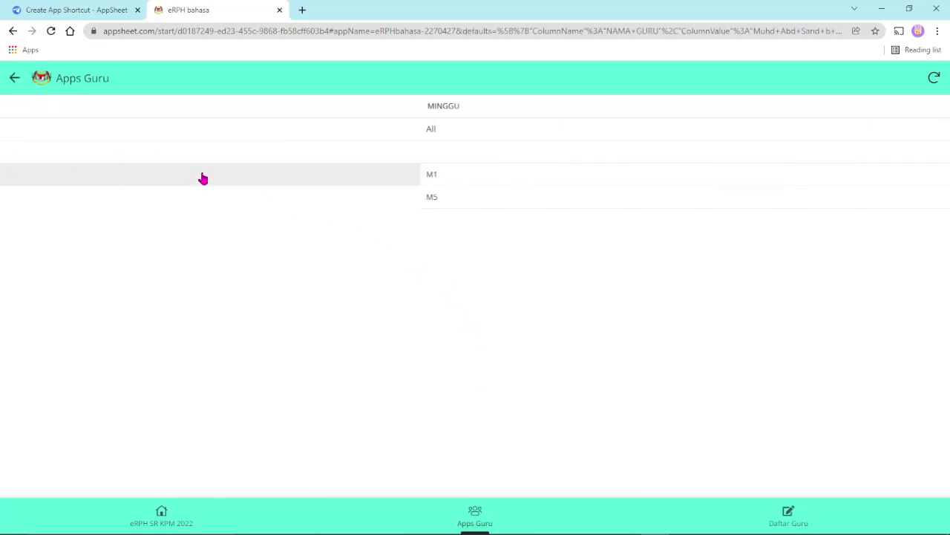
left_click(234, 154)
left_click(361, 131)
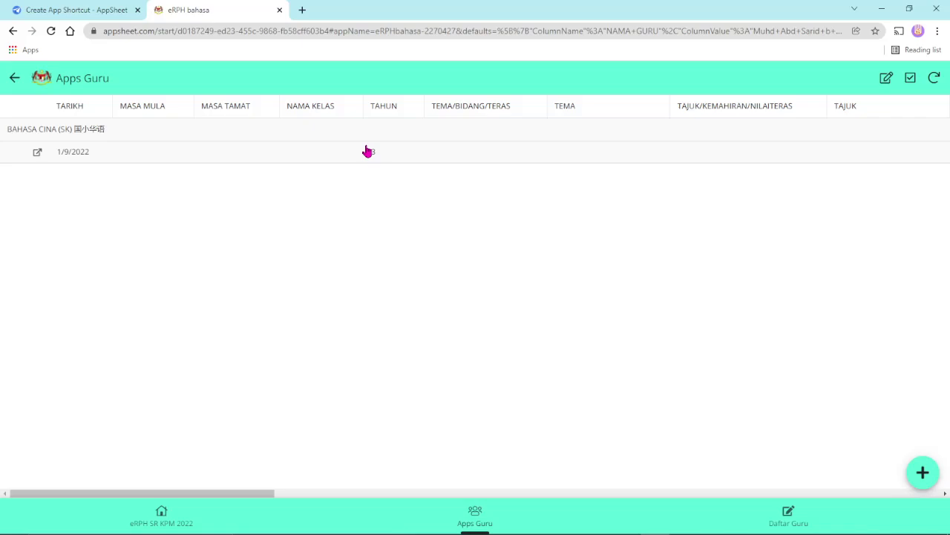
left_click(366, 152)
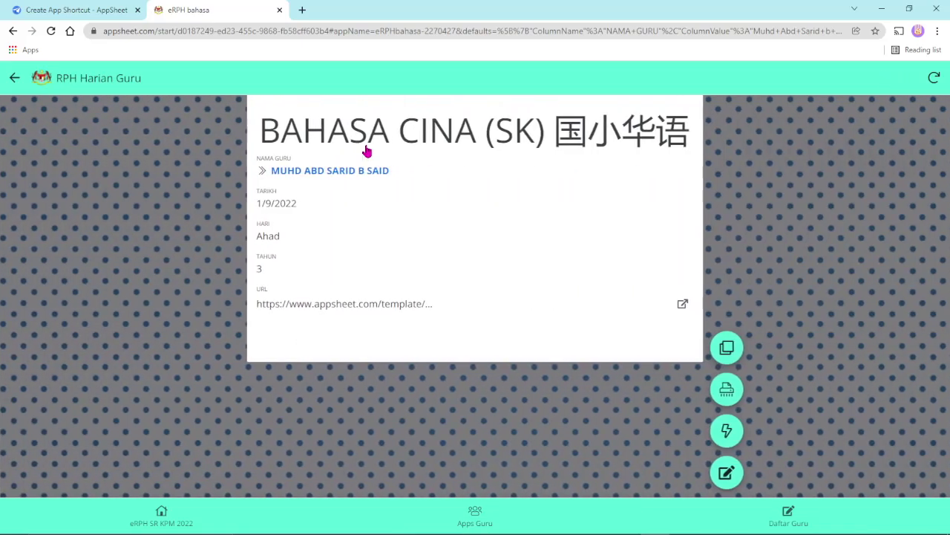
Download the PDF of the BAHASA CINA (SK) record and view it, closing both the PDF and the app preview.
left_click(727, 390)
left_click(550, 319)
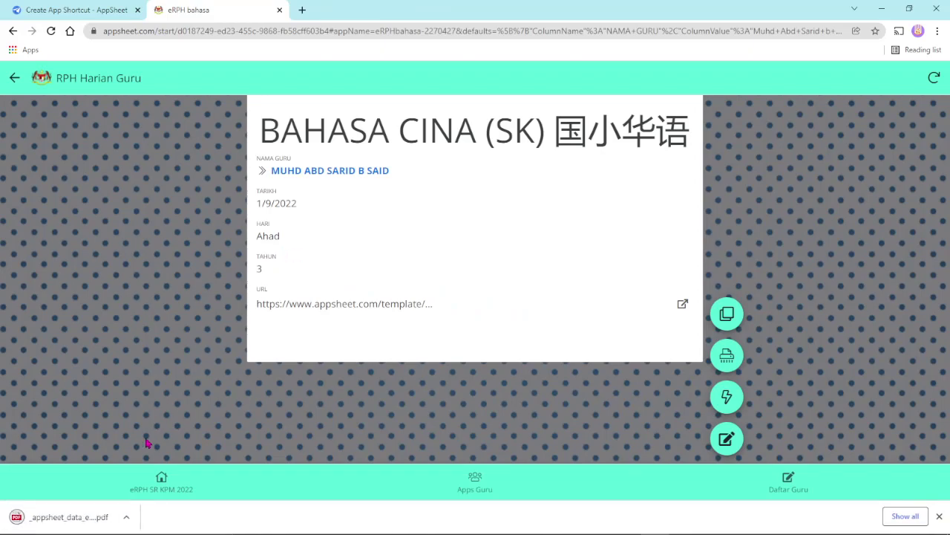
left_click(85, 517)
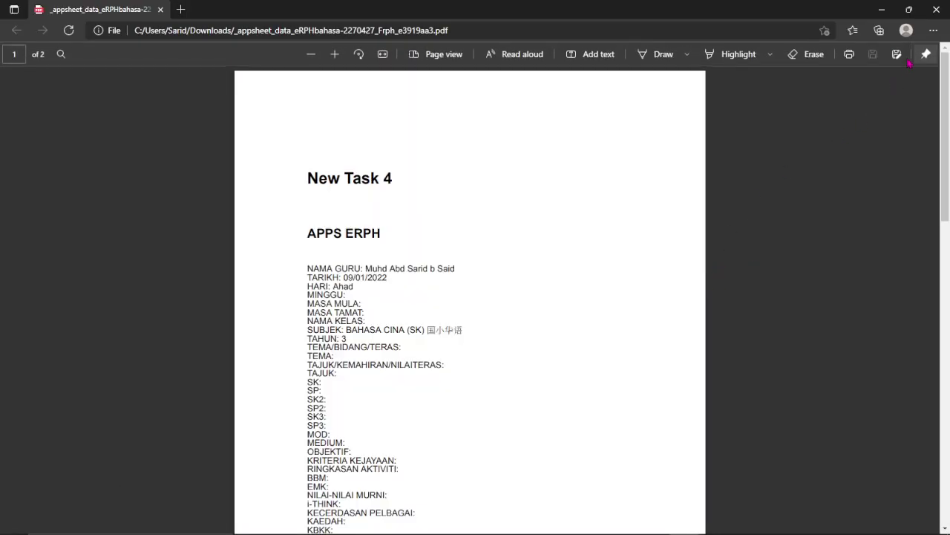
left_click(936, 9)
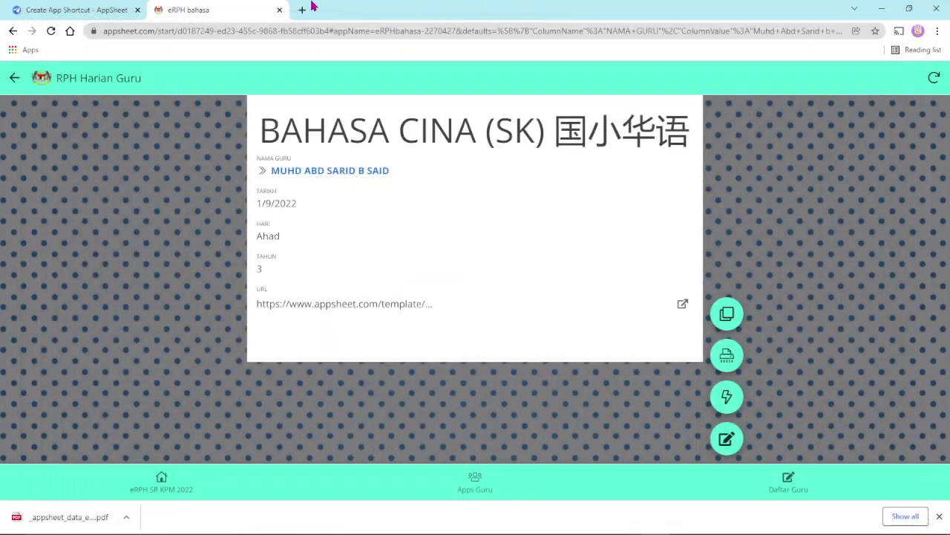
left_click(279, 10)
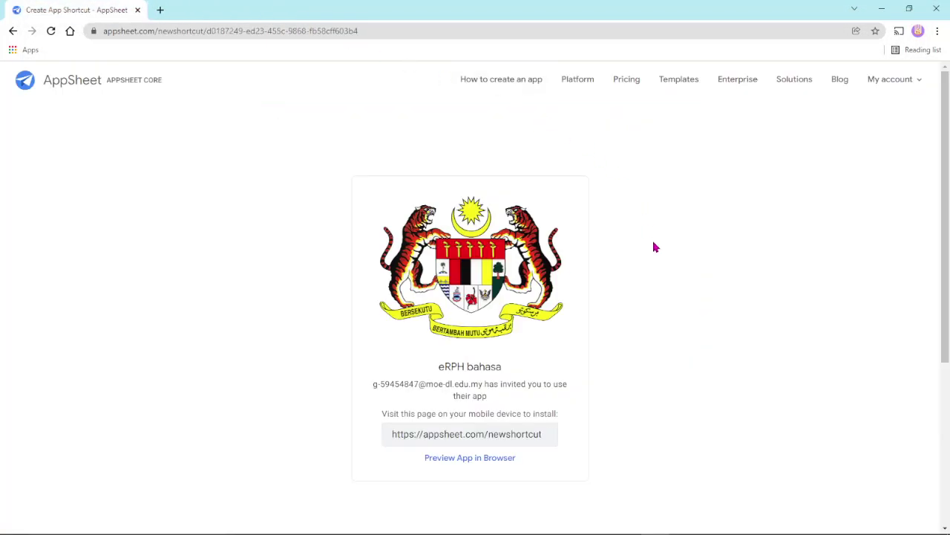
Reopen the app preview and start a new APPS ERPH record in Apps Guru for the first listed teacher.
left_click(467, 458)
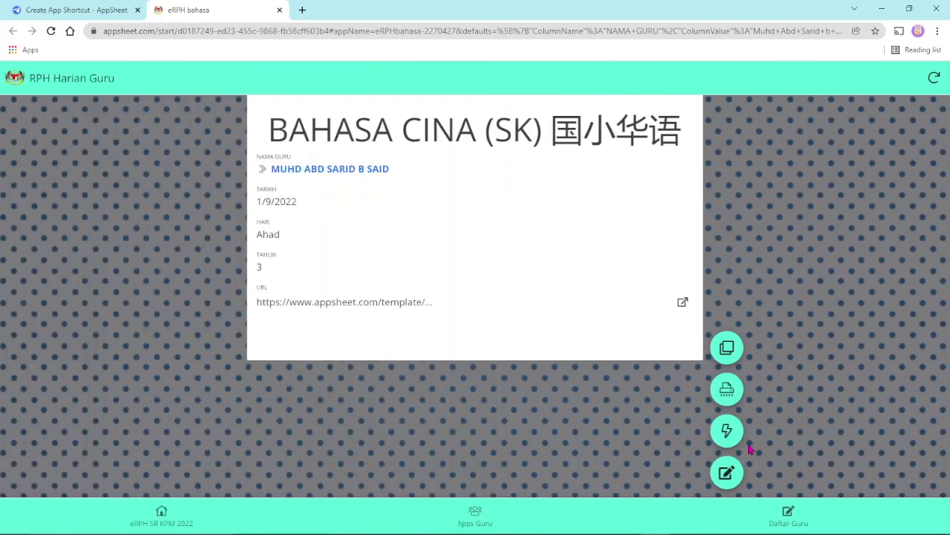
left_click(494, 512)
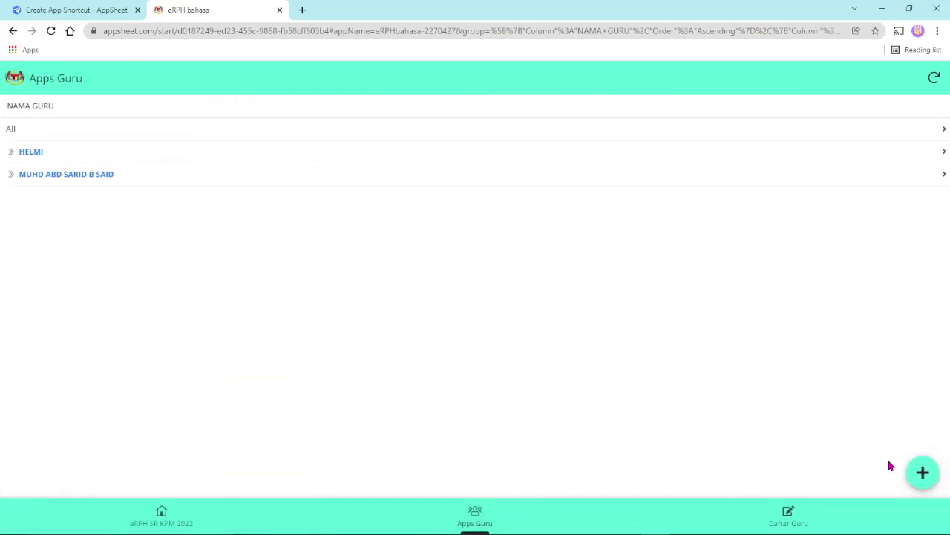
left_click(923, 472)
left_click(569, 156)
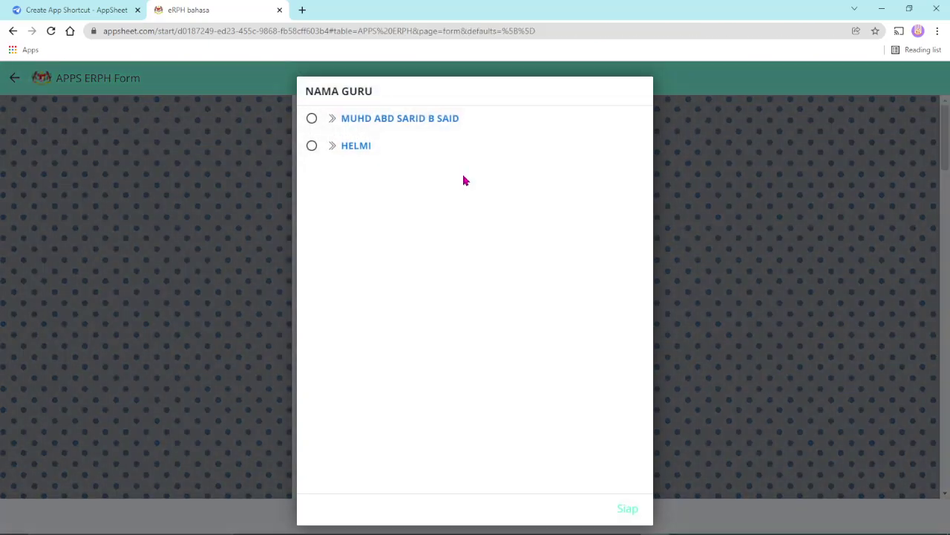
left_click(427, 129)
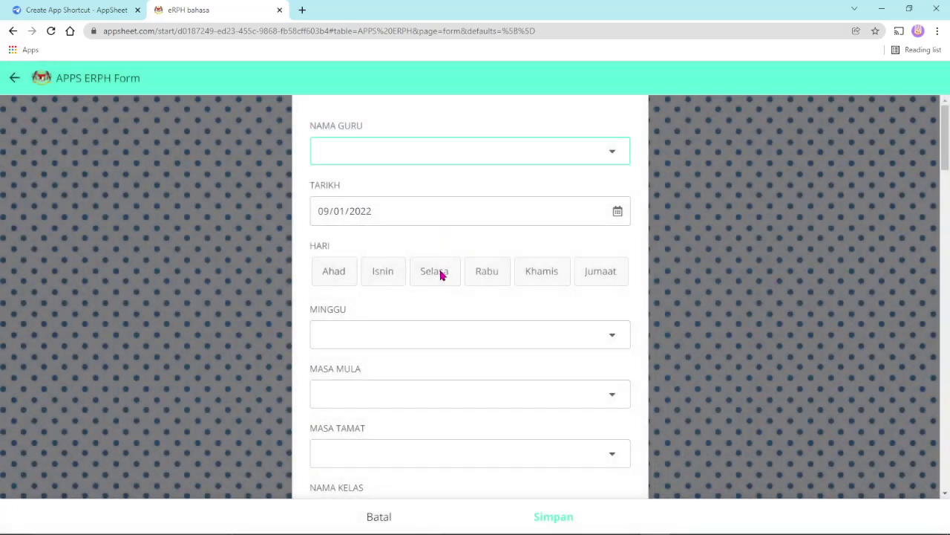
Set the subject to MATEMATIK SJKC 华小数学 and TAHUN to *6, and save the record.
scroll(384, 418, "down", 3)
left_click(396, 348)
scroll(396, 346, "down", 3)
left_click(413, 234)
scroll(509, 309, "down", 2)
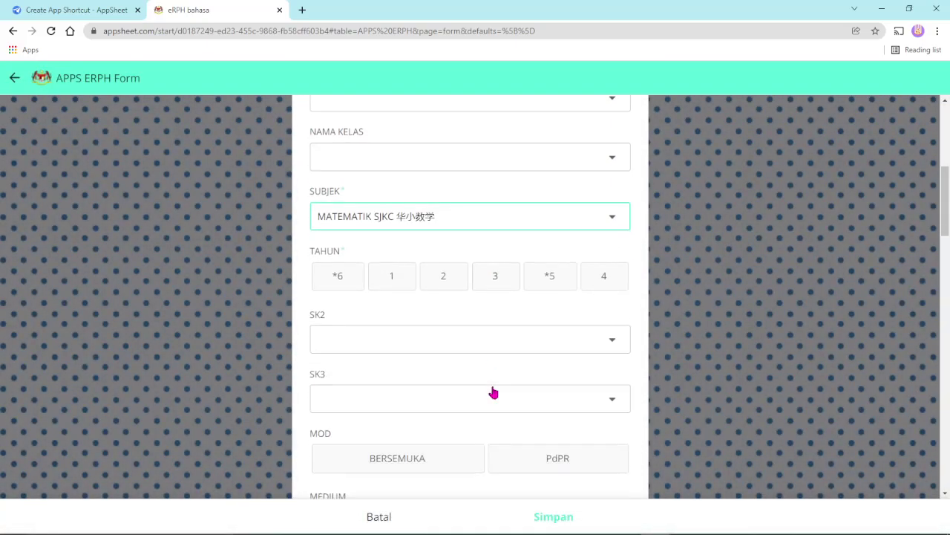
left_click(338, 274)
left_click(557, 516)
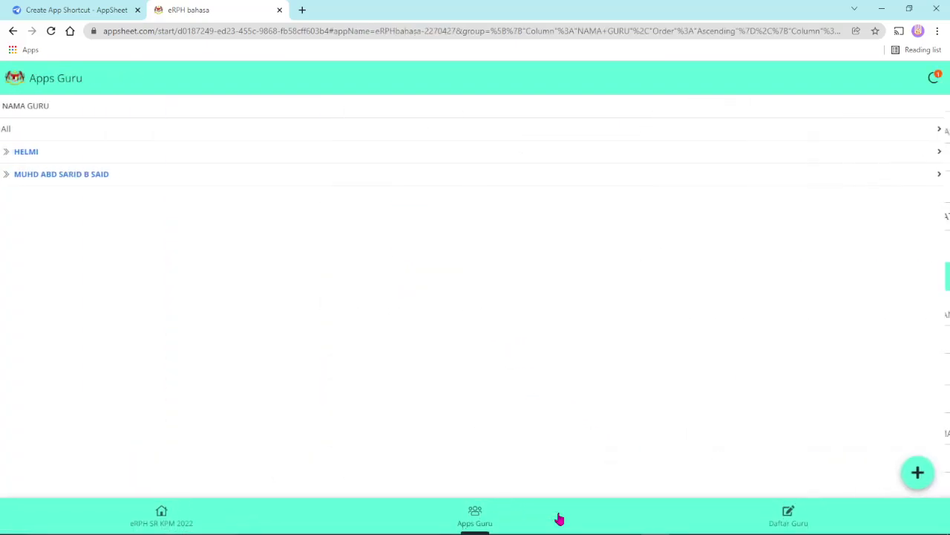
Try to open the saved record in the blank-week group under the second teacher in Apps Guru.
left_click(176, 182)
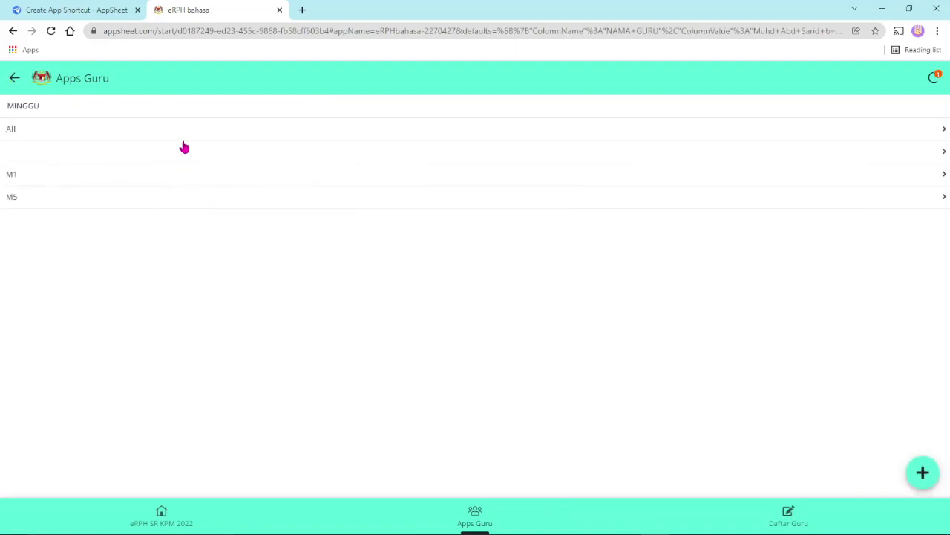
left_click(297, 161)
left_click(297, 160)
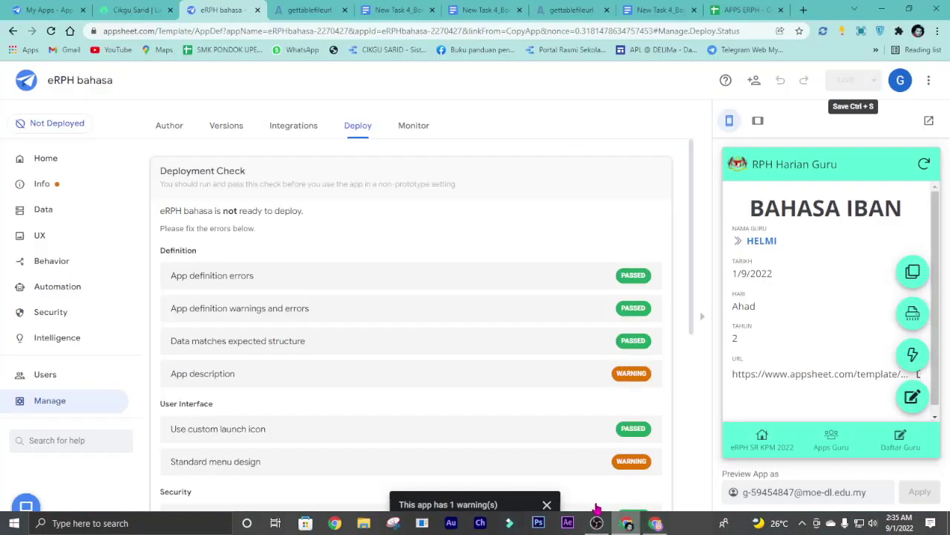
Check the sign-in security settings in the app editor, and move eRPH bahasa to the deployed state despite errors.
left_click(69, 312)
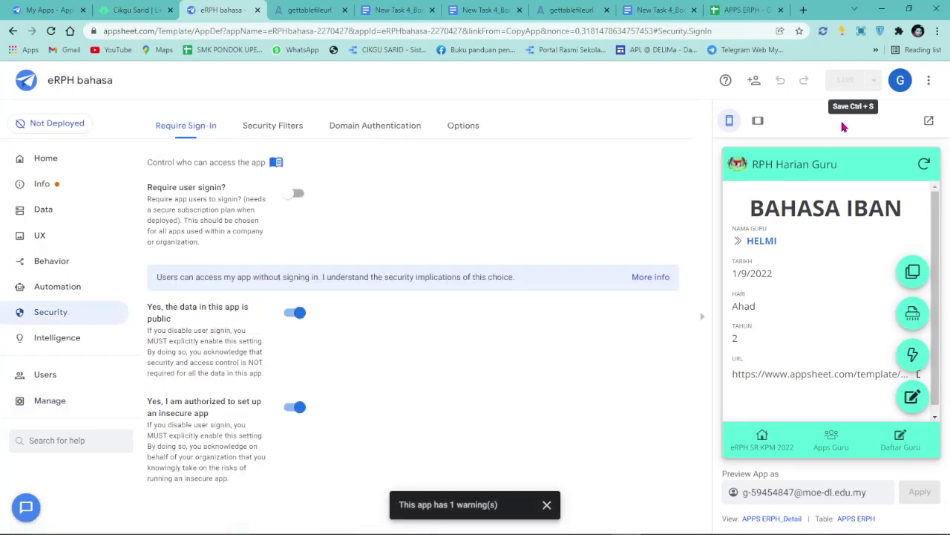
left_click(57, 124)
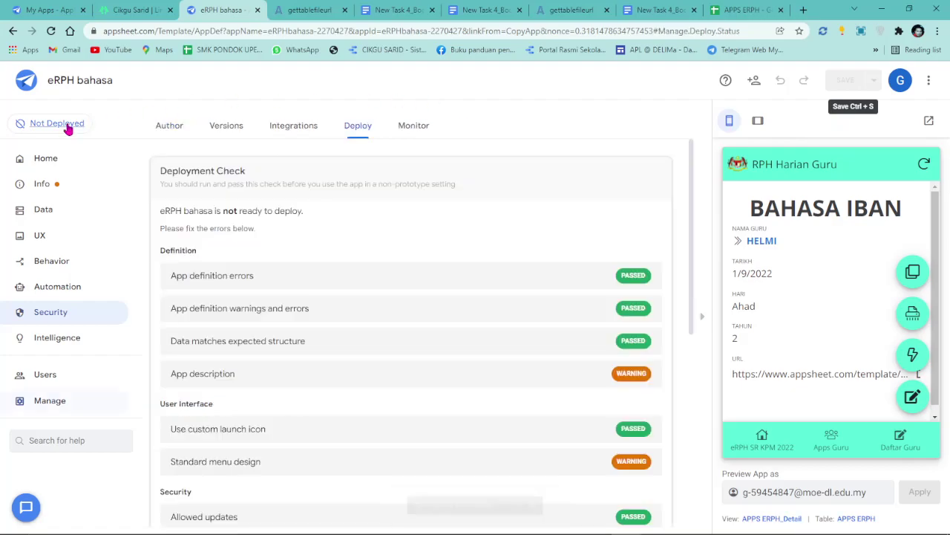
scroll(558, 401, "down", 2)
scroll(558, 401, "down", 3)
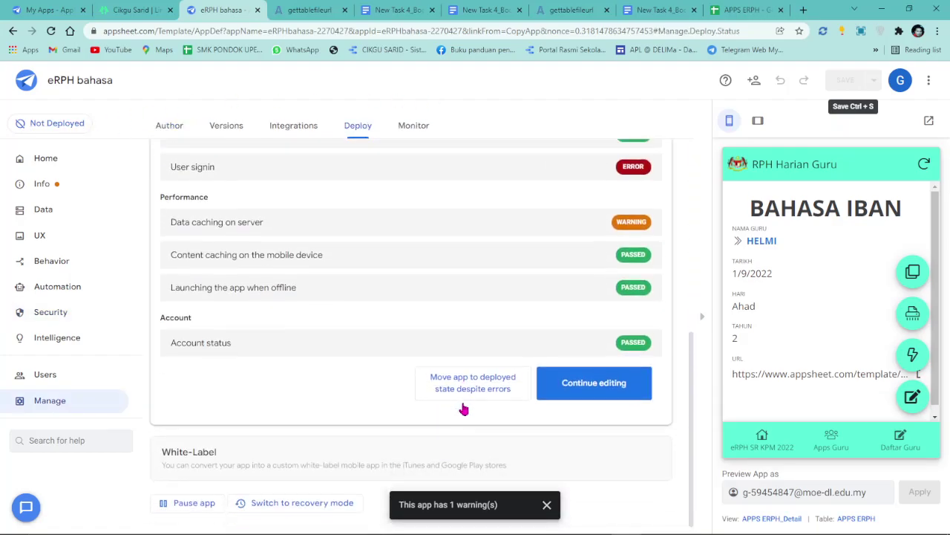
left_click(461, 385)
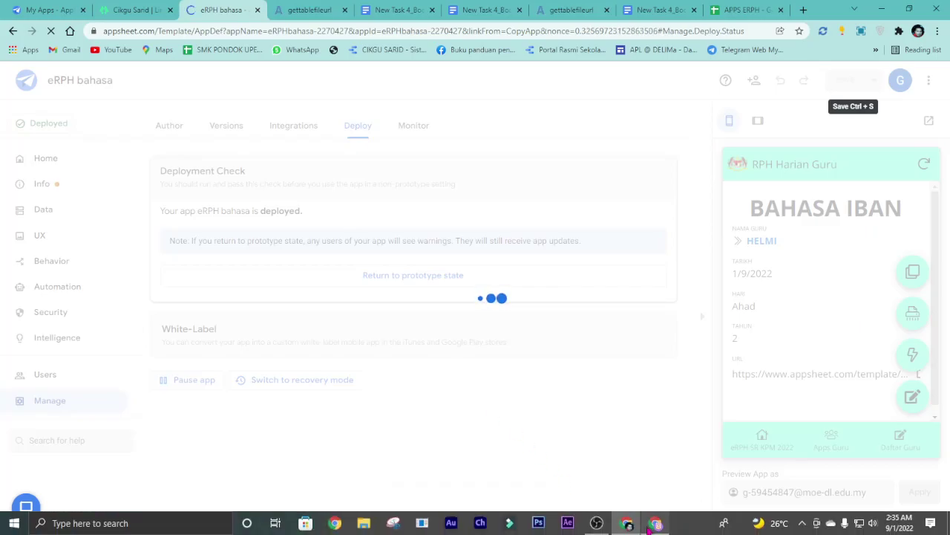
Switch to the other browser profile, close the old preview, and relaunch eRPH bahasa past its introduction page.
left_click(654, 522)
left_click(281, 11)
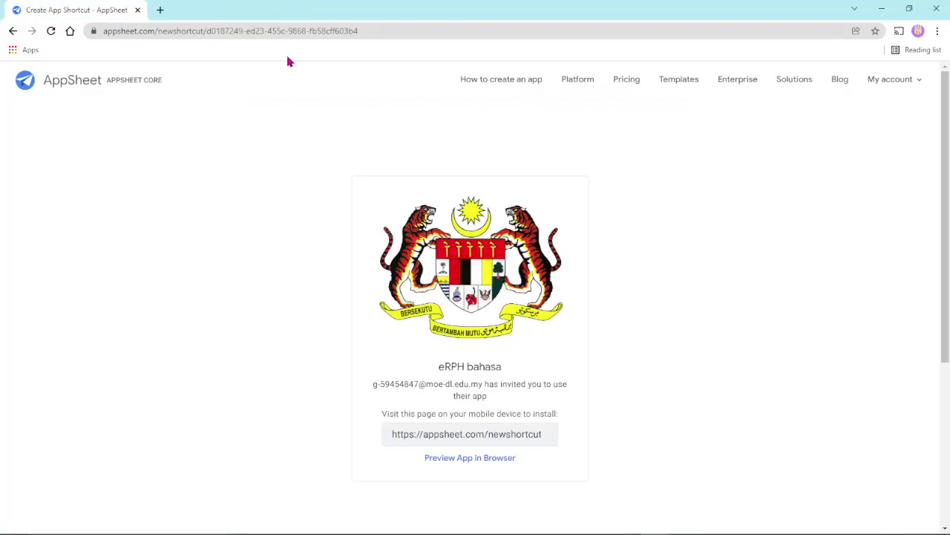
left_click(479, 457)
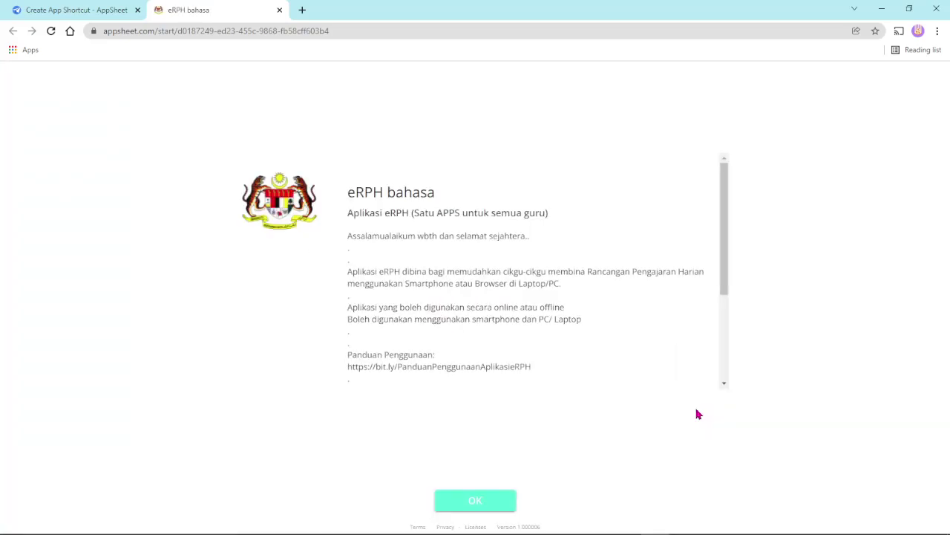
left_click(505, 500)
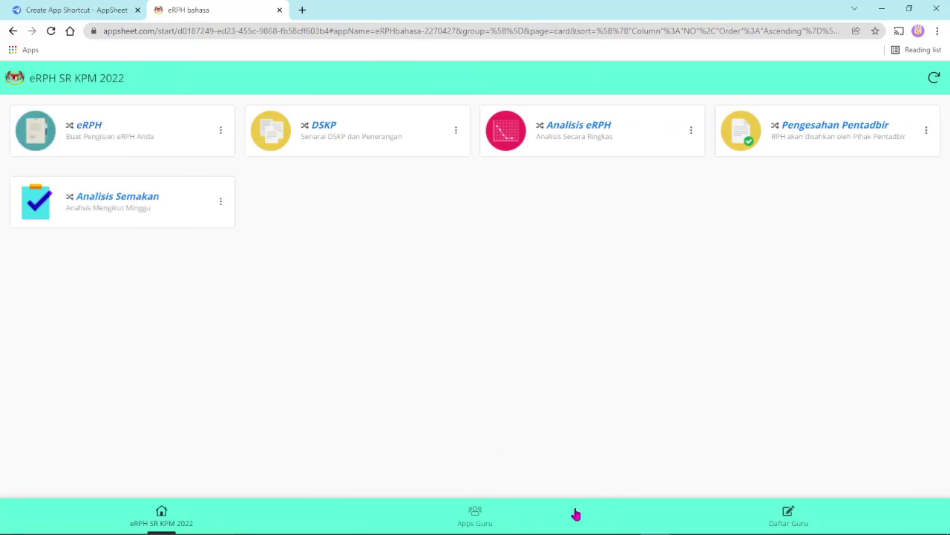
Add a new APPS ERPH record in Apps Guru and choose the first listed teacher as NAMA GURU.
left_click(498, 504)
left_click(915, 470)
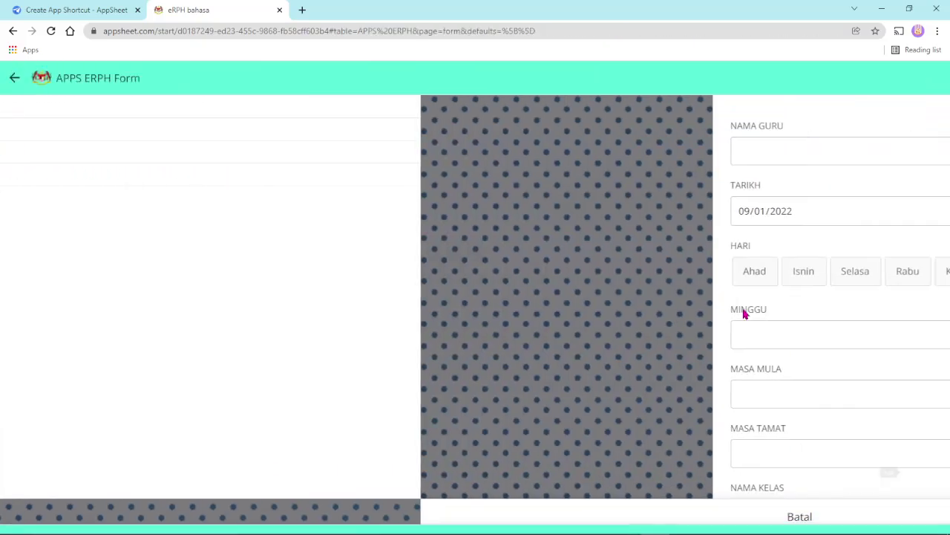
left_click(586, 153)
left_click(403, 119)
Set the subject to BAHASA KADAZANDUSUN and TAHUN to *6, and save the new record.
scroll(419, 361, "down", 1)
scroll(420, 361, "down", 3)
left_click(416, 338)
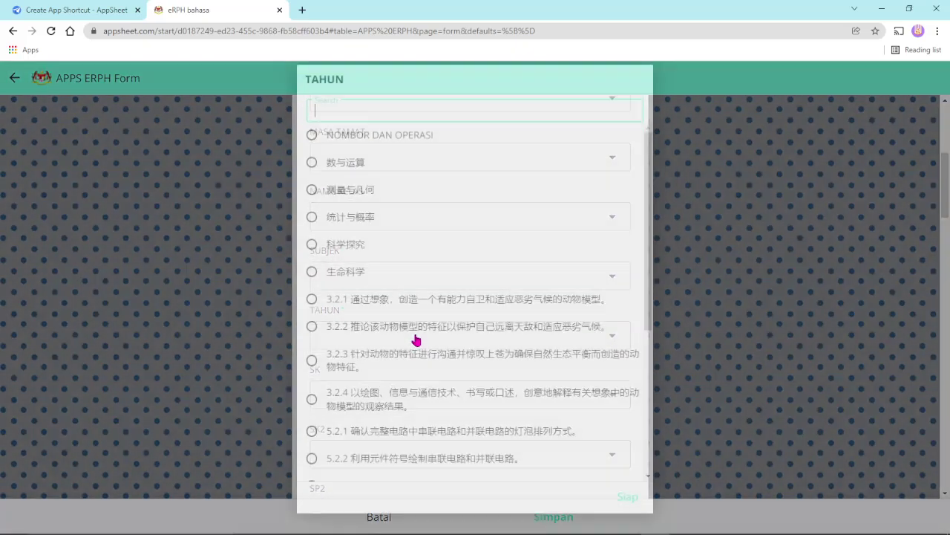
left_click(398, 262)
left_click(404, 275)
left_click(401, 257)
left_click(408, 329)
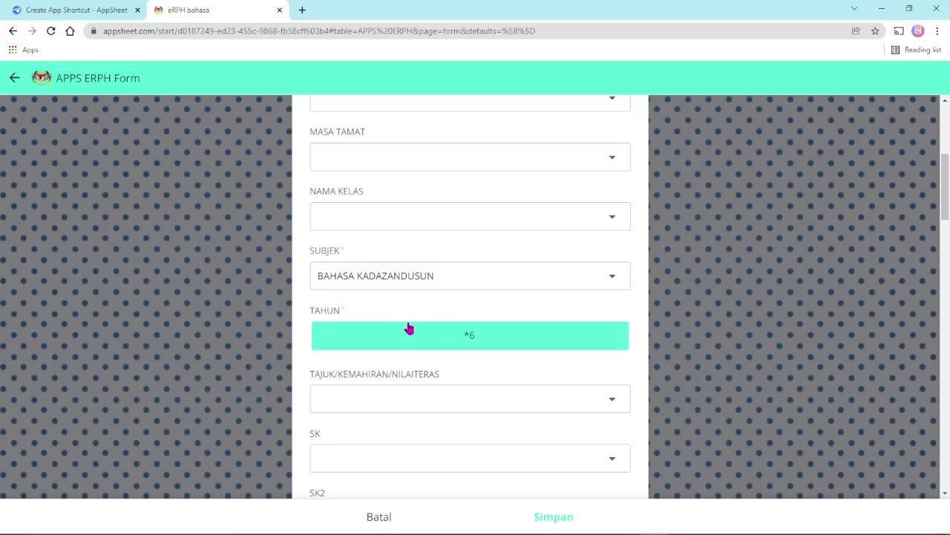
scroll(512, 416, "down", 4)
left_click(555, 516)
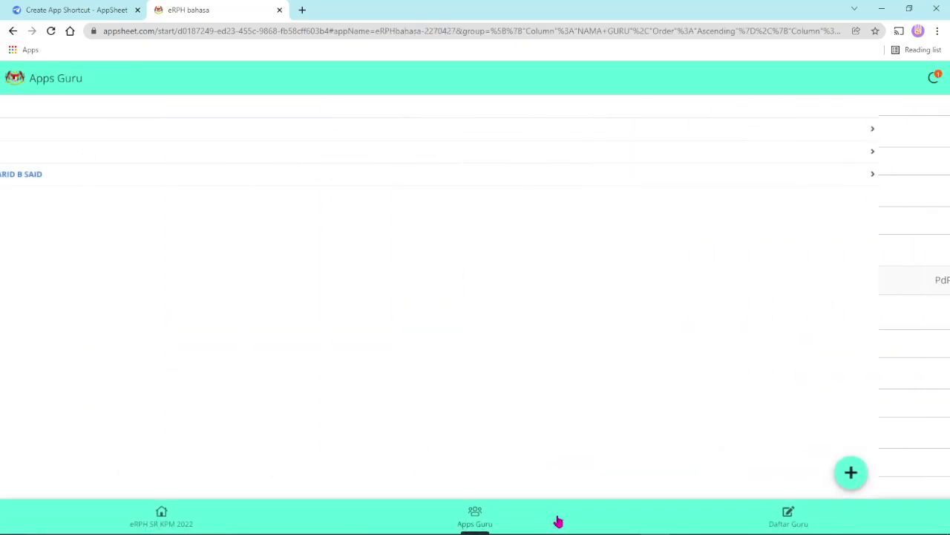
Open the BAHASA KADAZANDUSUN record under the second teacher in Apps Guru, and check the account's access authorization.
left_click(247, 182)
left_click(251, 152)
left_click(272, 135)
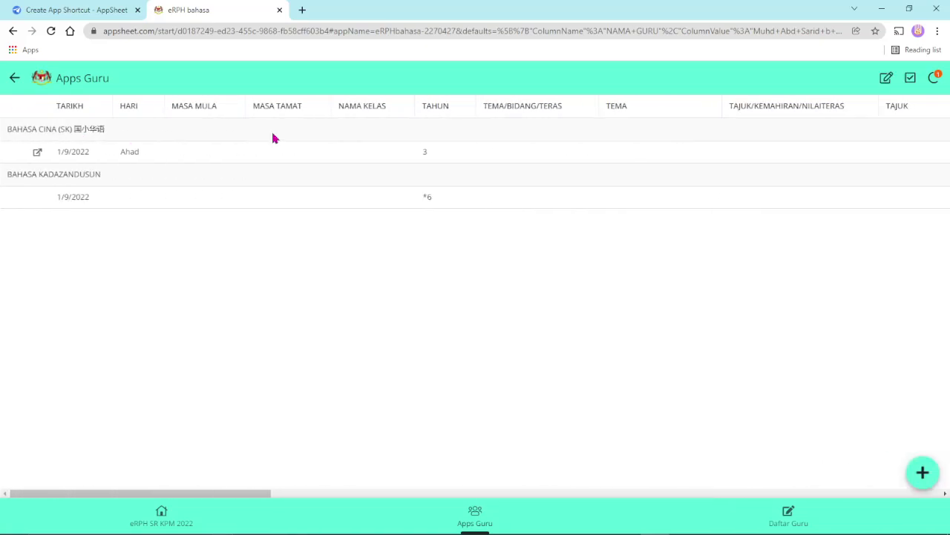
left_click(229, 195)
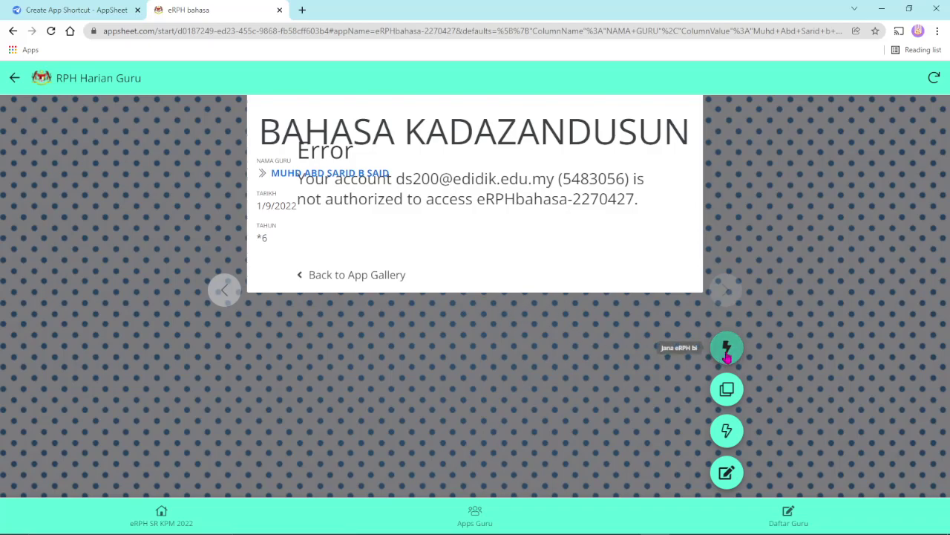
left_click_drag(411, 180, 601, 182)
left_click(458, 208)
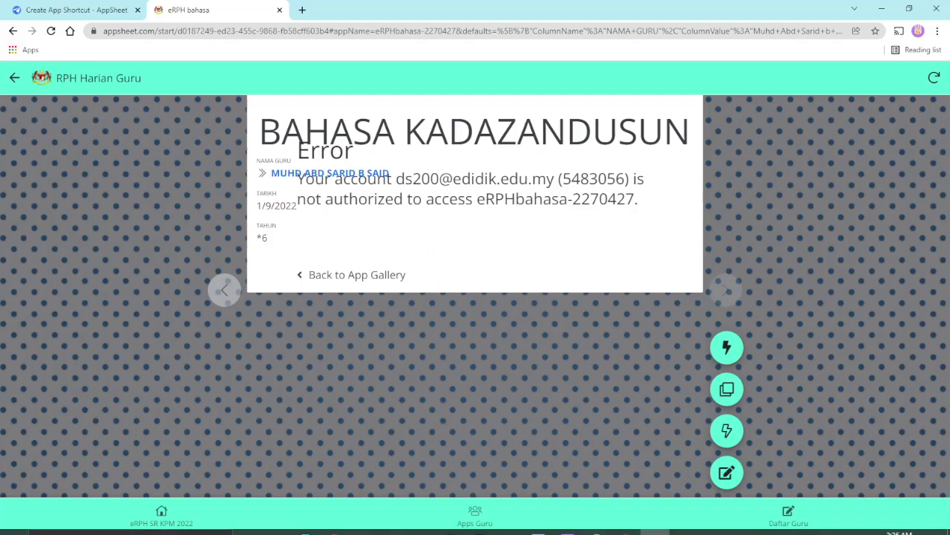
Switch back to the eRPH bahasa editor window and copy the app's install link from its sharing options.
left_click(612, 523)
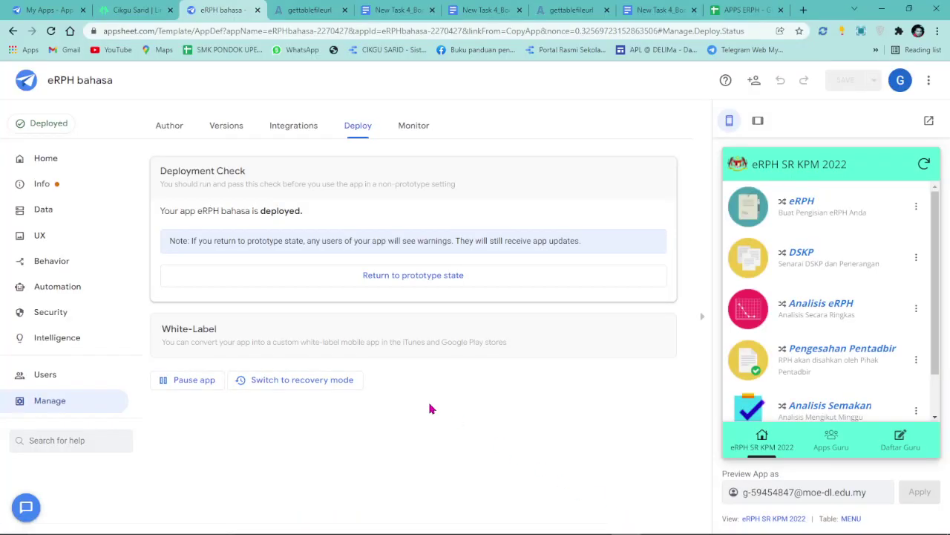
left_click(755, 80)
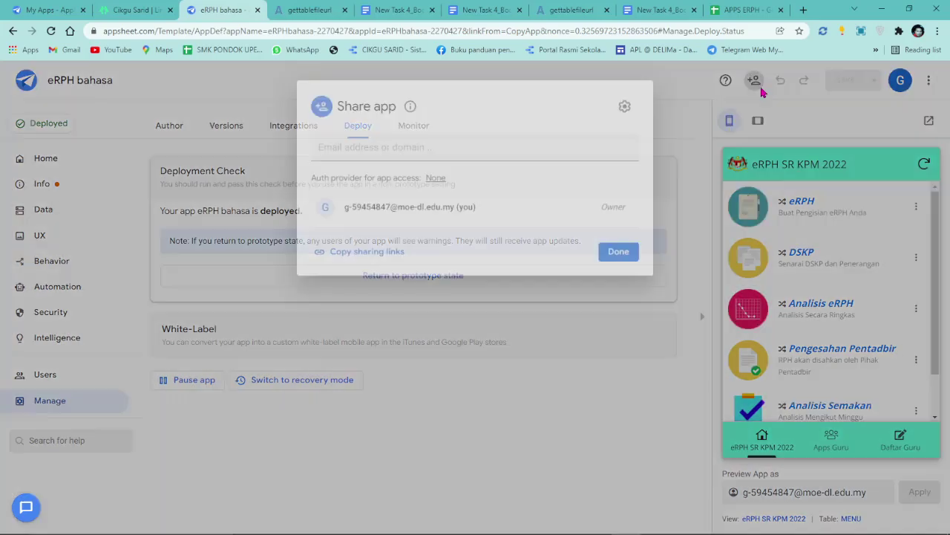
left_click(406, 257)
left_click(578, 382)
left_click(584, 201)
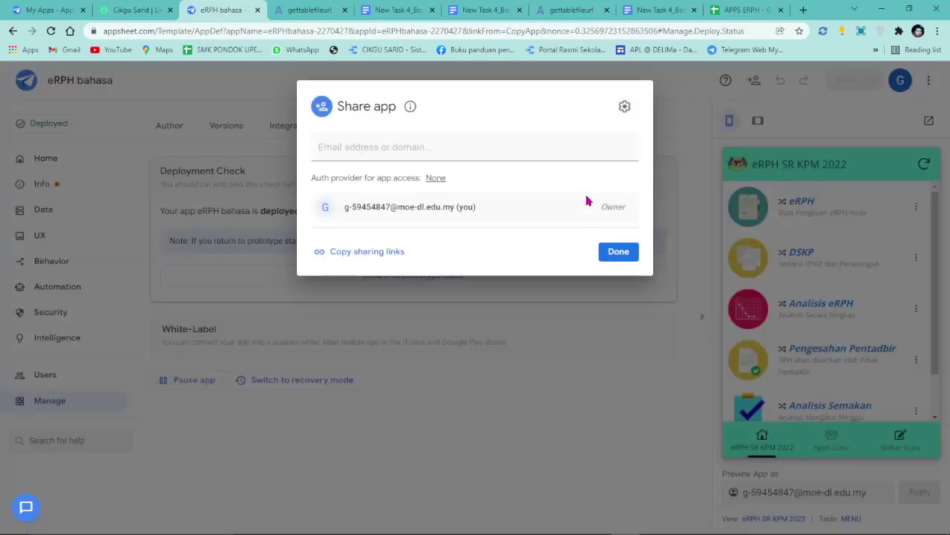
Open a third browser profile, load the copied install link, and launch the eRPH bahasa preview in the browser.
left_click(918, 31)
left_click(790, 210)
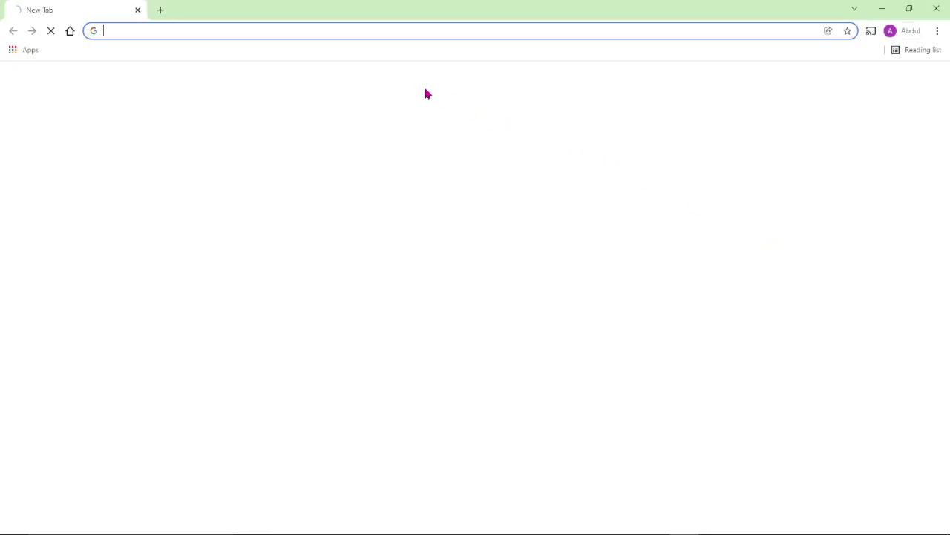
right_click(290, 30)
left_click(406, 131)
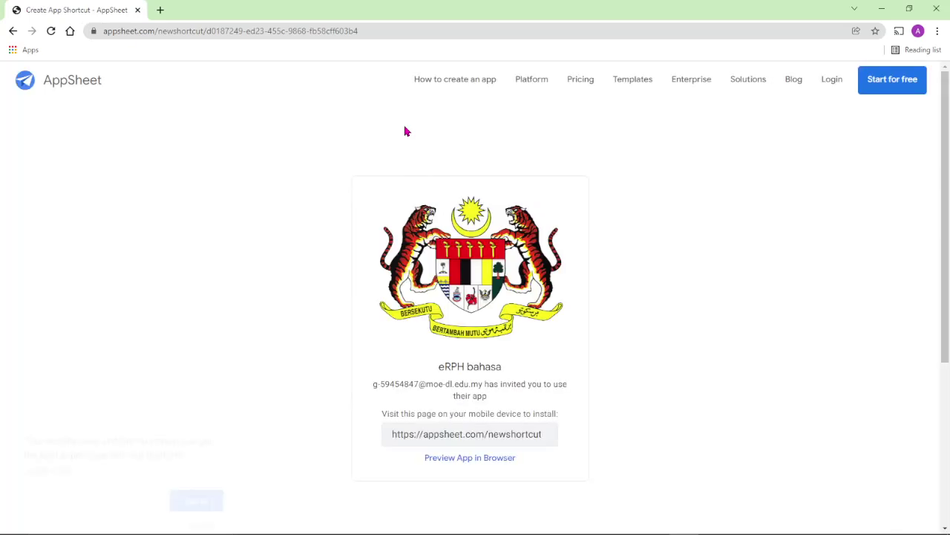
left_click(491, 460)
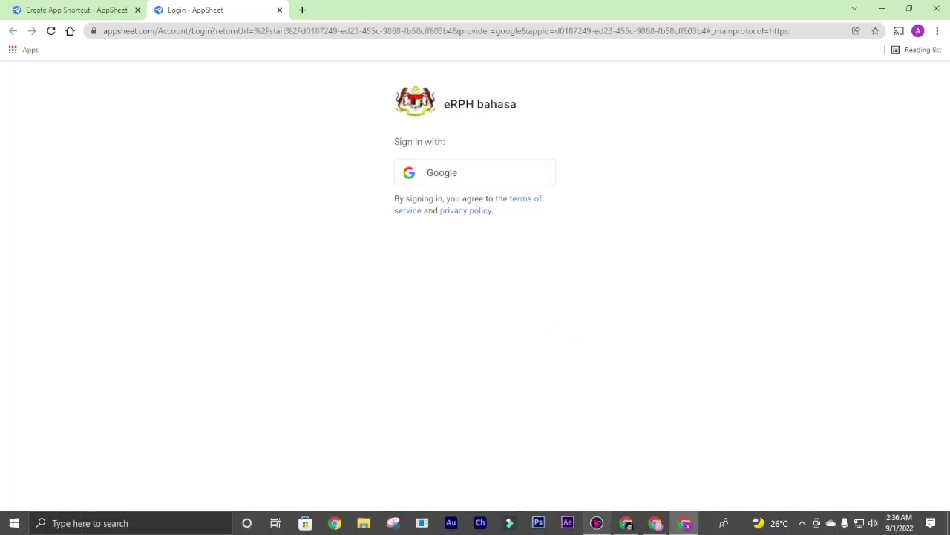
Return to the editor, close the sharing dialog, and review the app's sign-in requirement, security options and user list.
left_click(626, 522)
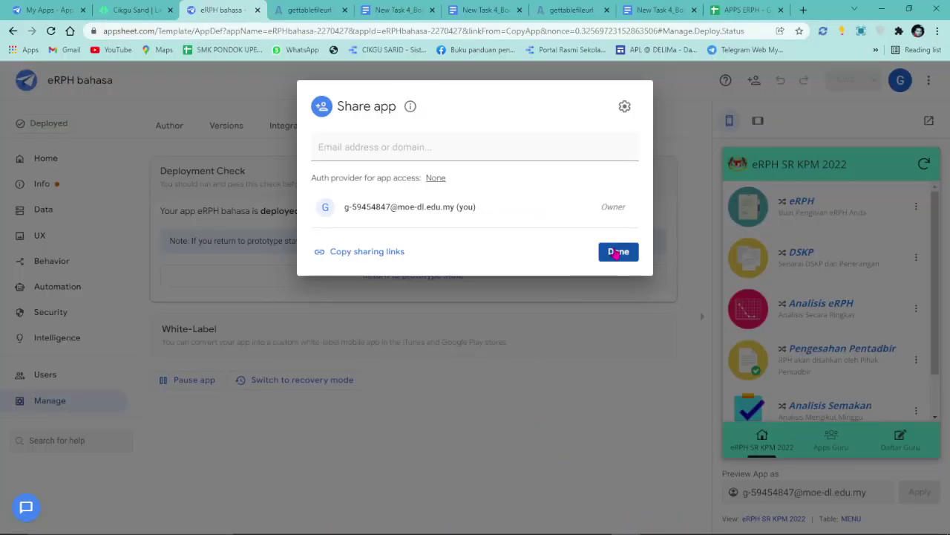
left_click(614, 249)
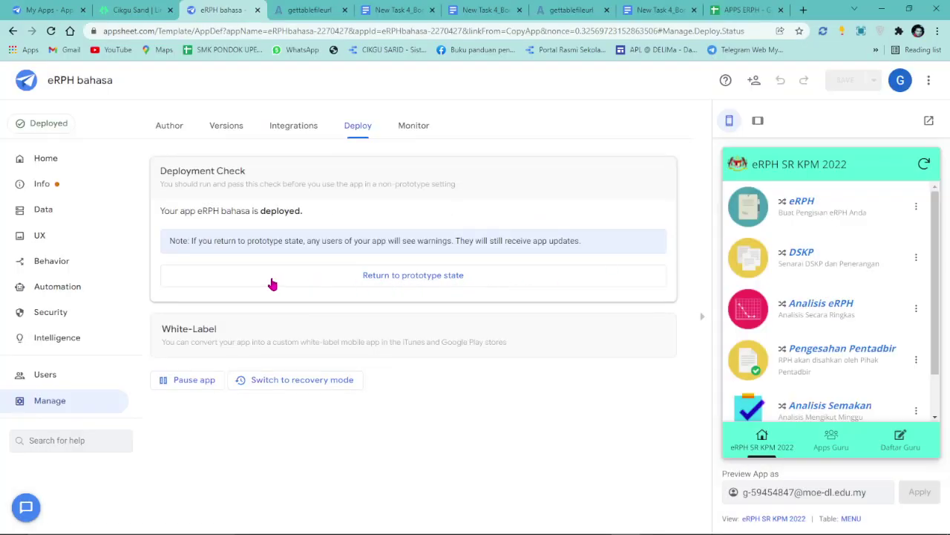
left_click(58, 310)
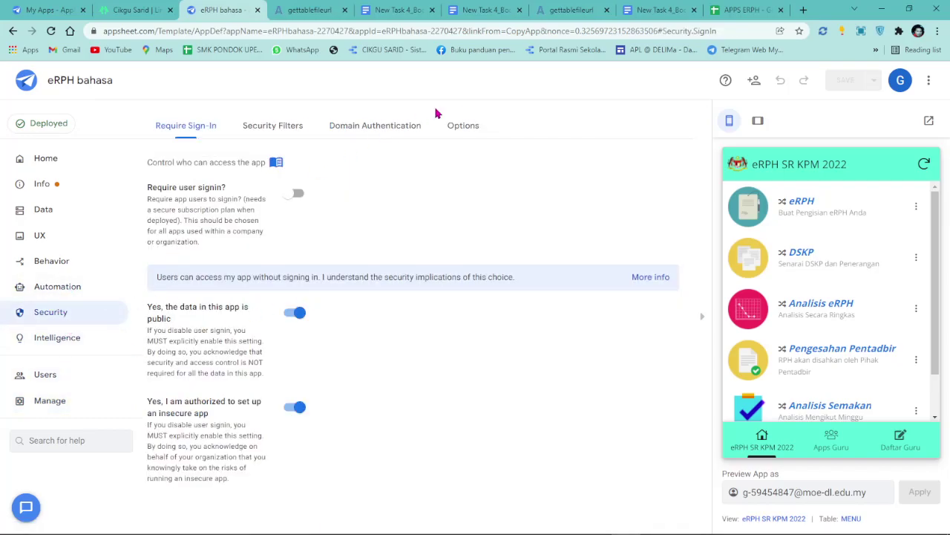
left_click(473, 126)
scroll(319, 384, "down", 3)
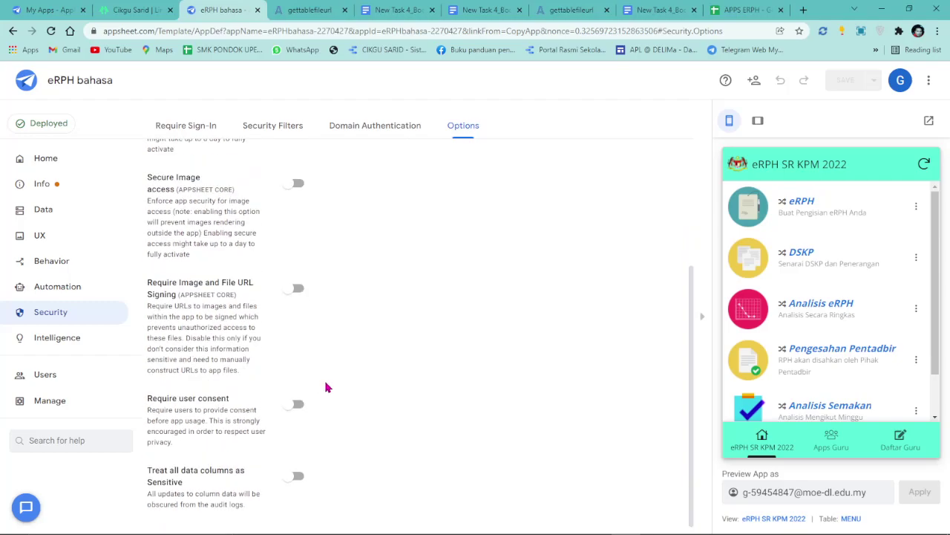
left_click(71, 373)
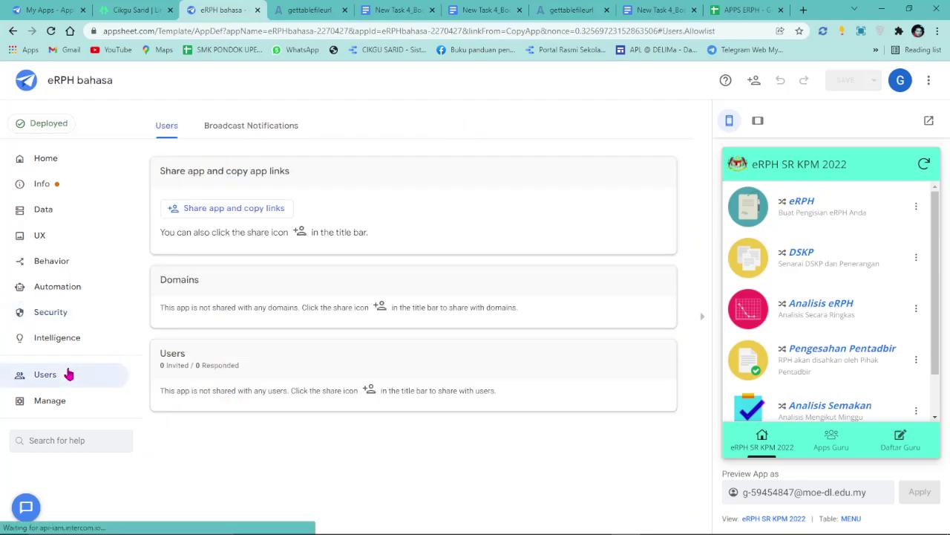
left_click(67, 318)
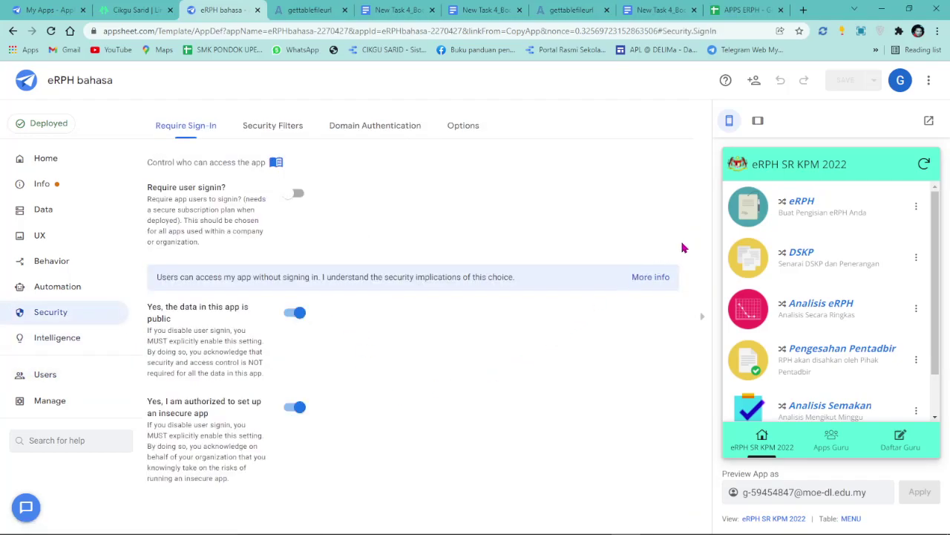
Copy the install link for eRPH bahasa again from the sharing dialog.
left_click(750, 80)
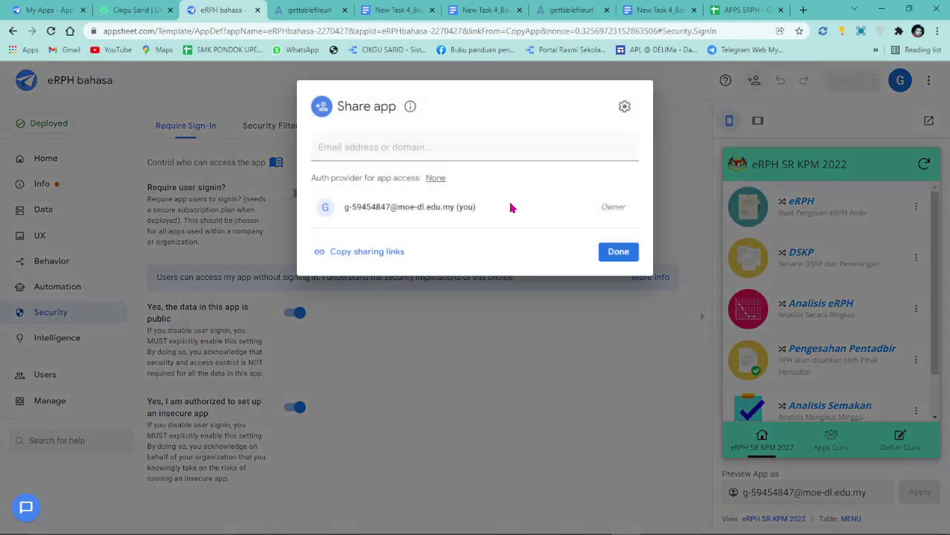
left_click(356, 252)
left_click(582, 383)
left_click(584, 203)
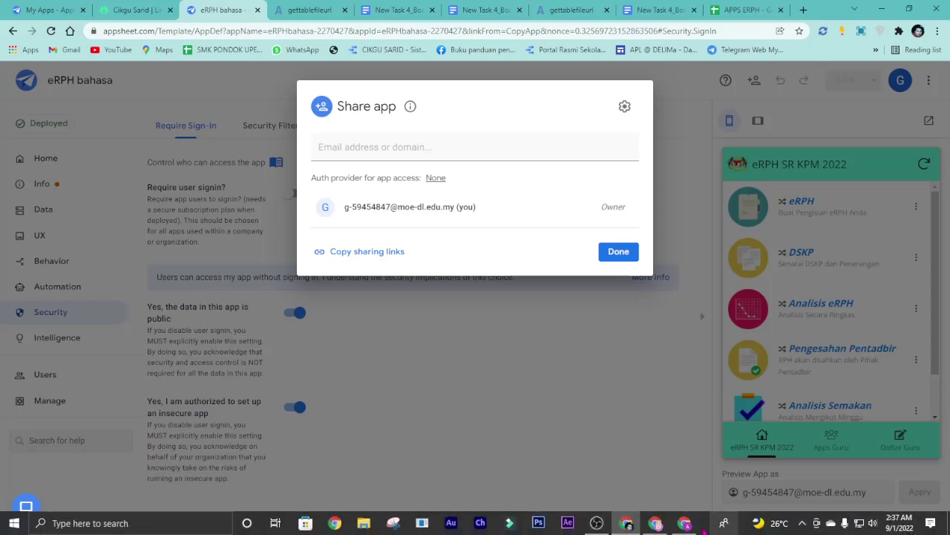
Reload the copied install link in the third profile, launch the app preview, and sign in with the Google account.
left_click(685, 523)
right_click(358, 31)
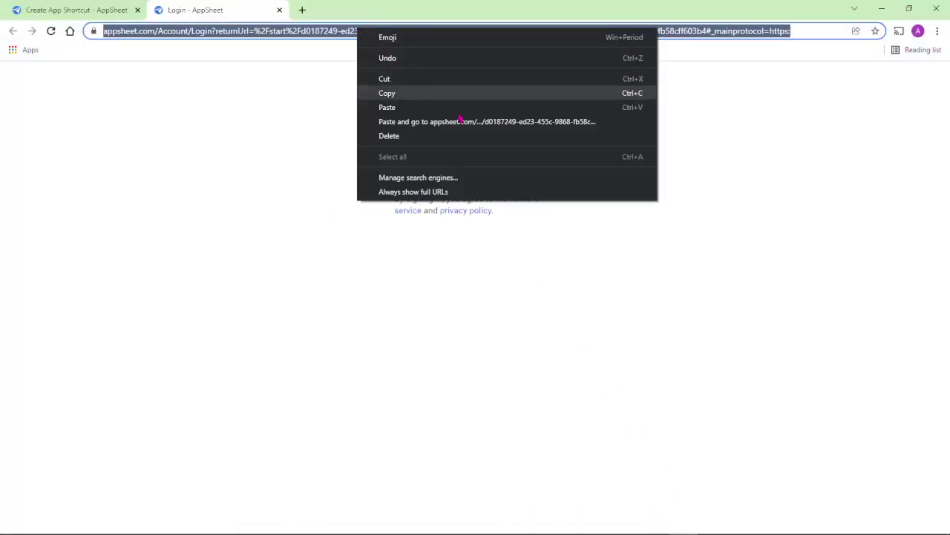
left_click(483, 121)
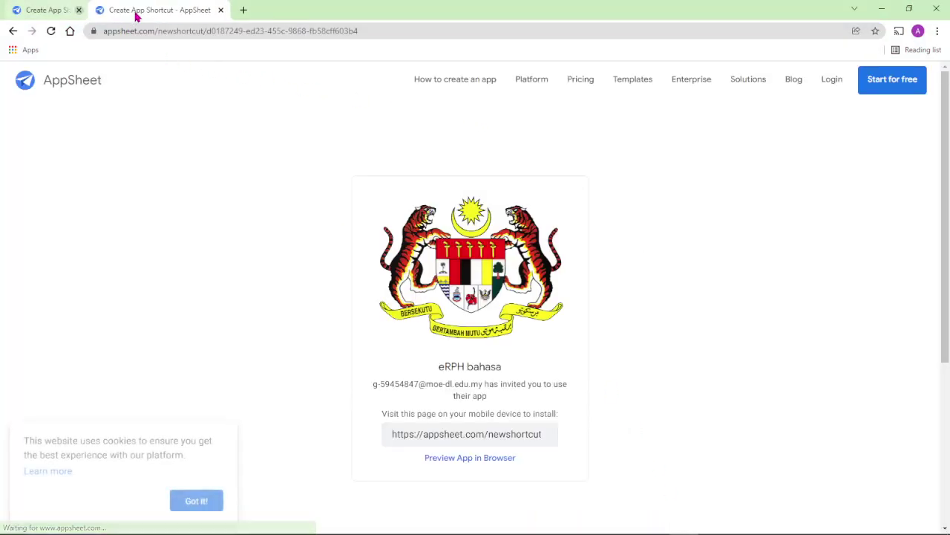
left_click(483, 460)
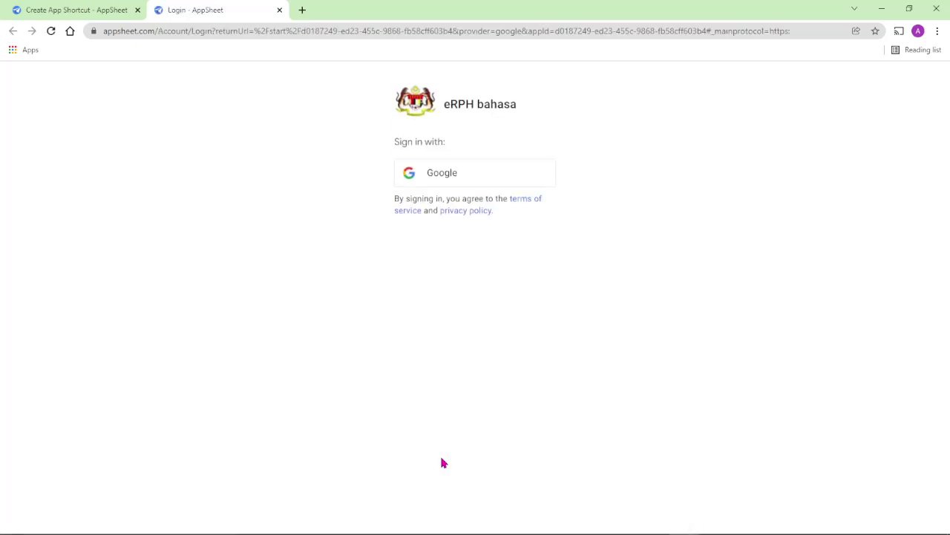
left_click(473, 178)
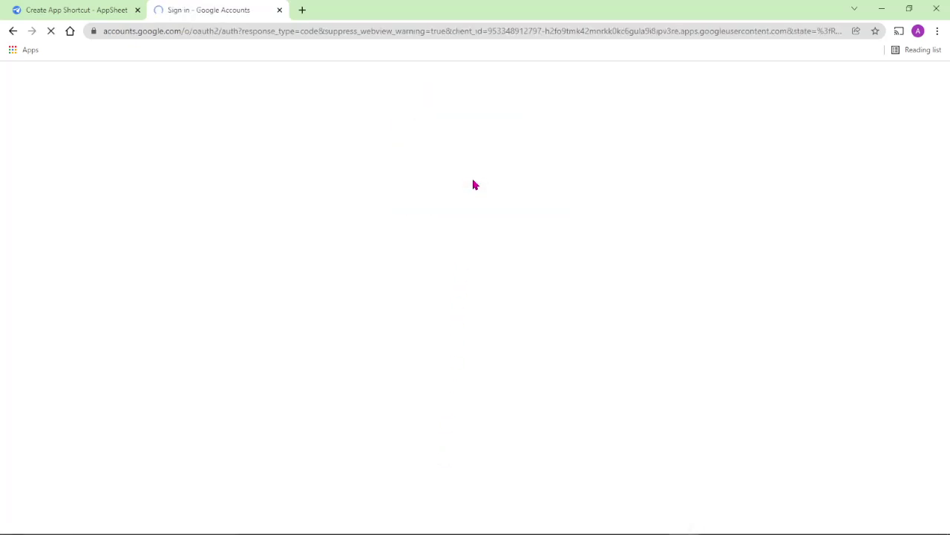
left_click(445, 300)
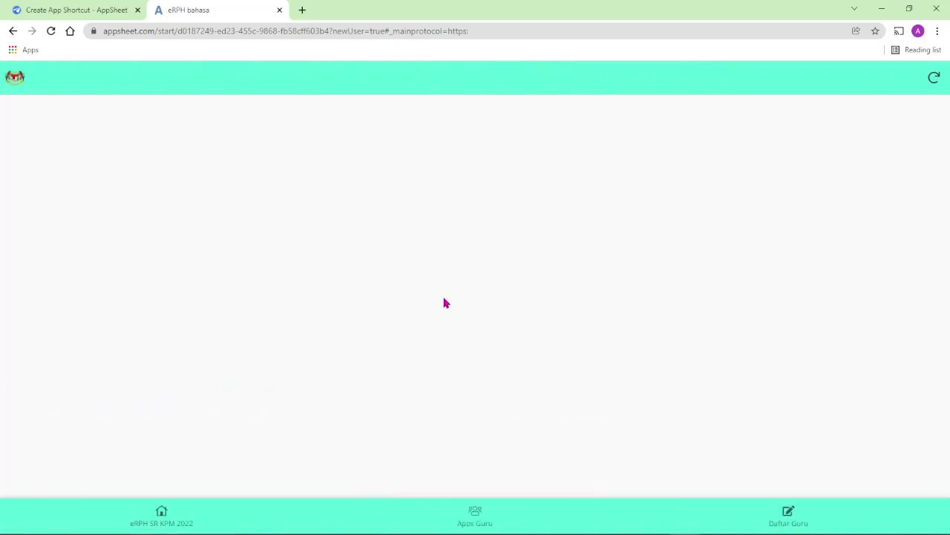
Start a new APPS ERPH record in Apps Guru and choose the first listed teacher as NAMA GURU.
left_click(476, 512)
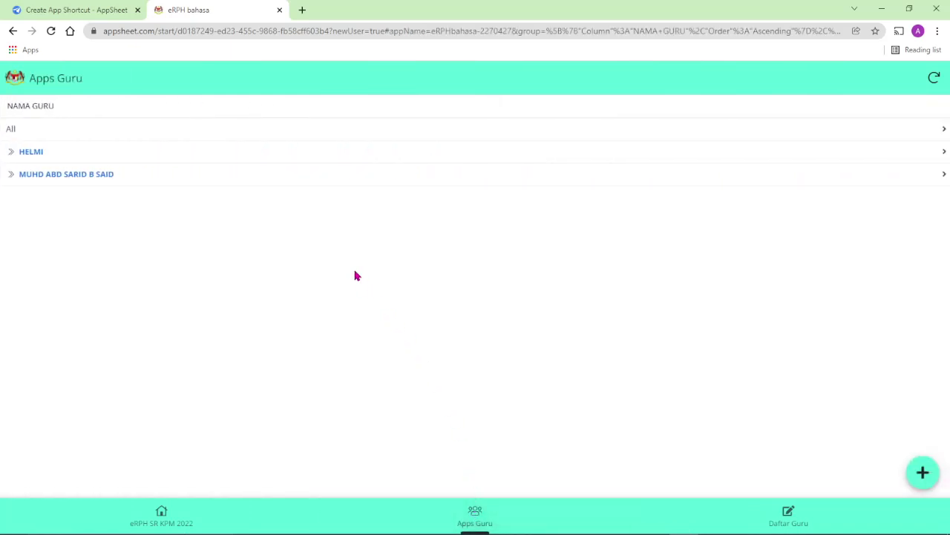
left_click(920, 472)
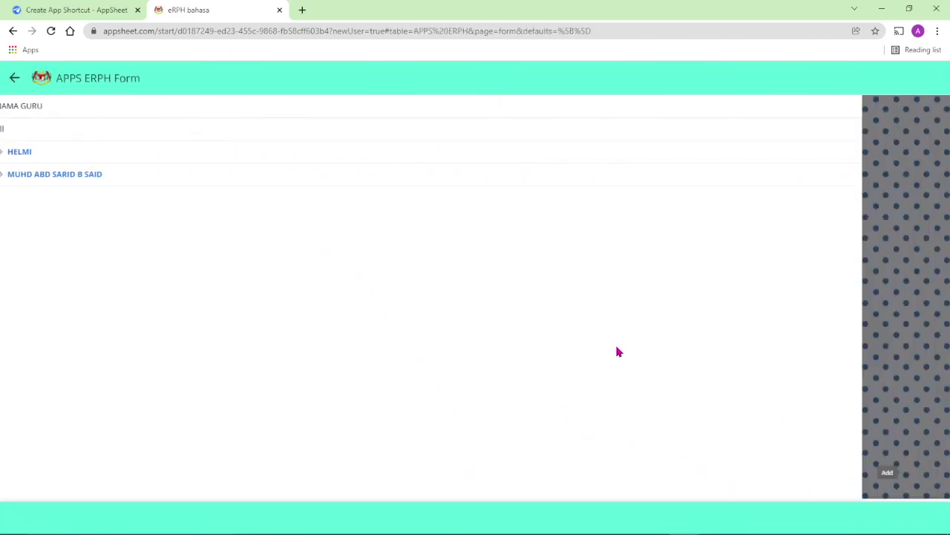
left_click(543, 165)
left_click(421, 130)
scroll(435, 328, "down", 3)
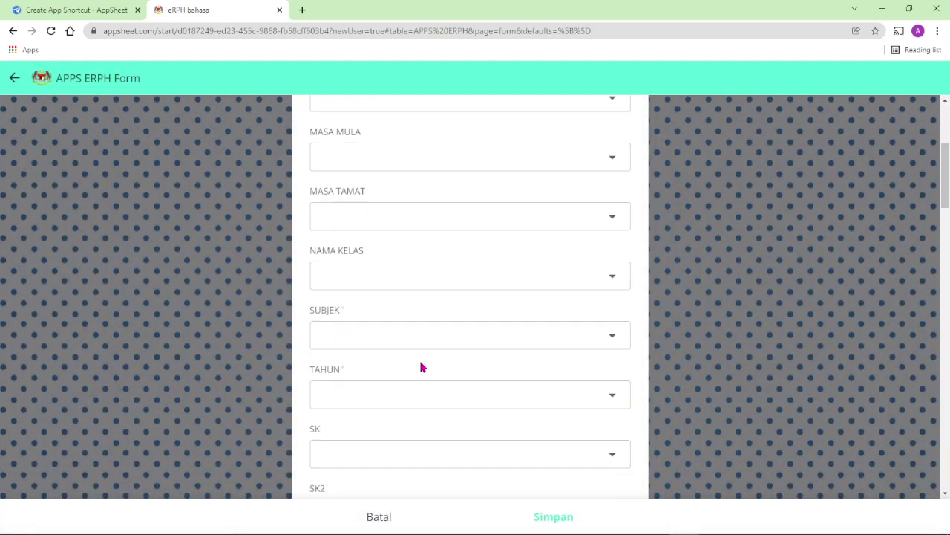
Set SUBJEK to BAHASA MELAYU (KELAS BERCANTUM) and TAHUN to 2&3, save the record, and open the second teacher's group.
left_click(412, 334)
scroll(412, 335, "down", 4)
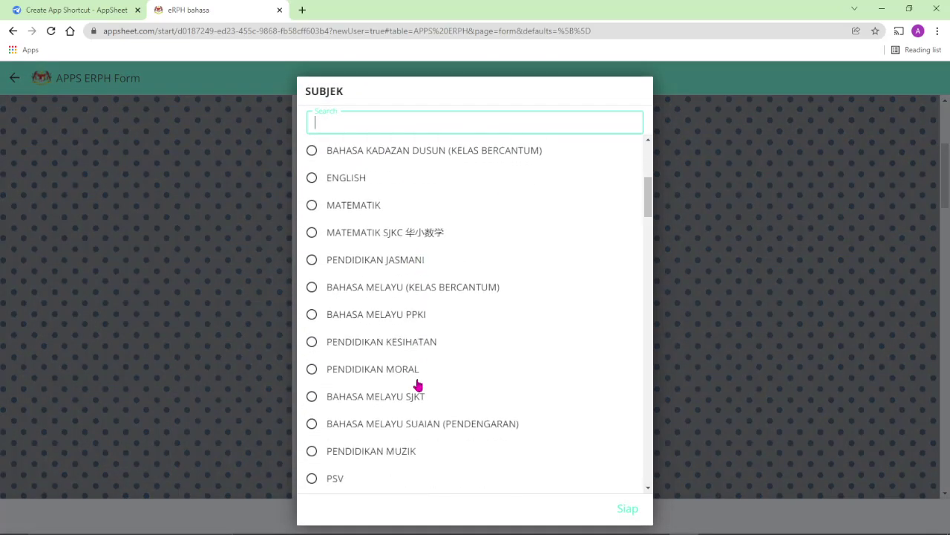
left_click(427, 295)
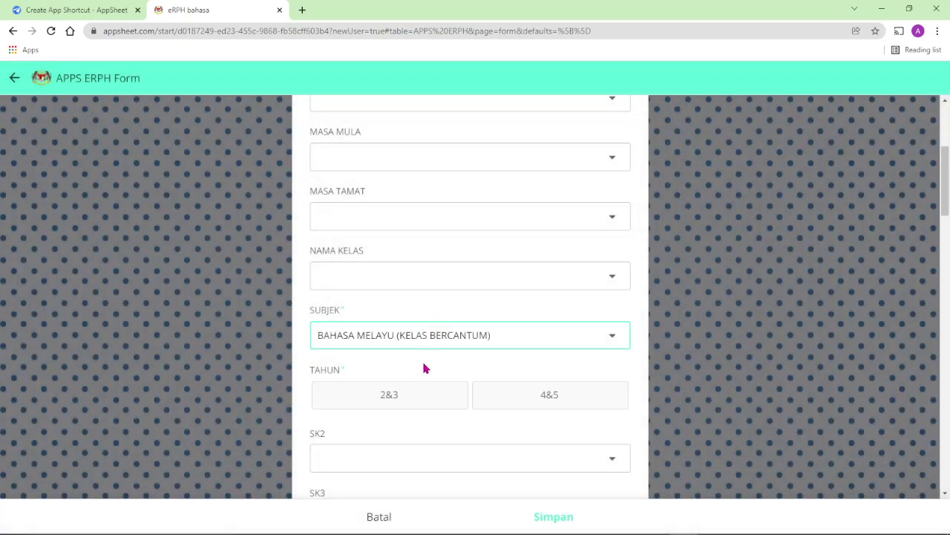
left_click(461, 401)
scroll(550, 445, "down", 2)
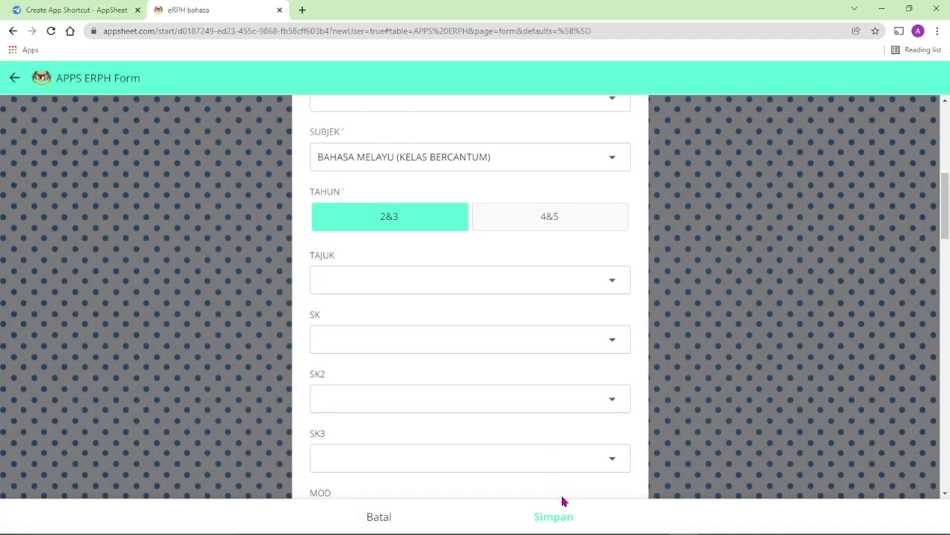
left_click(557, 521)
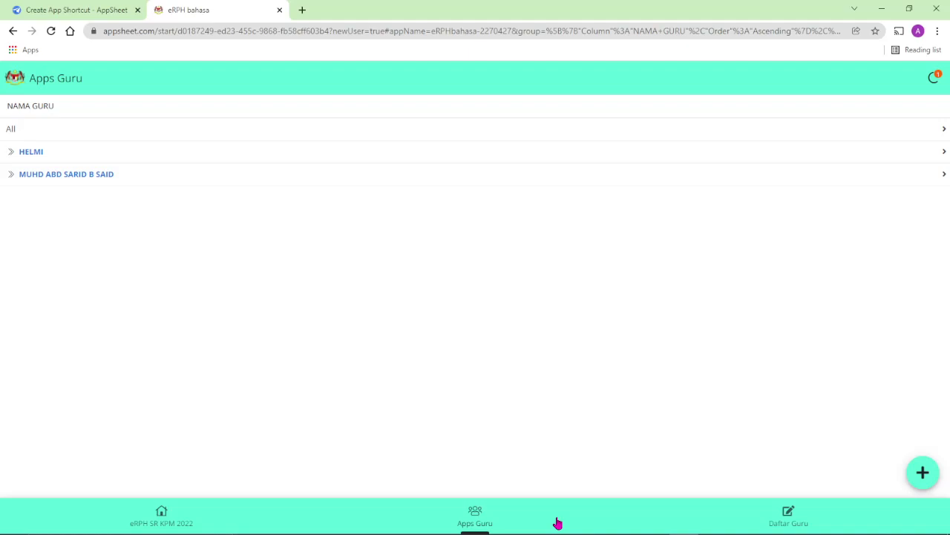
left_click(253, 182)
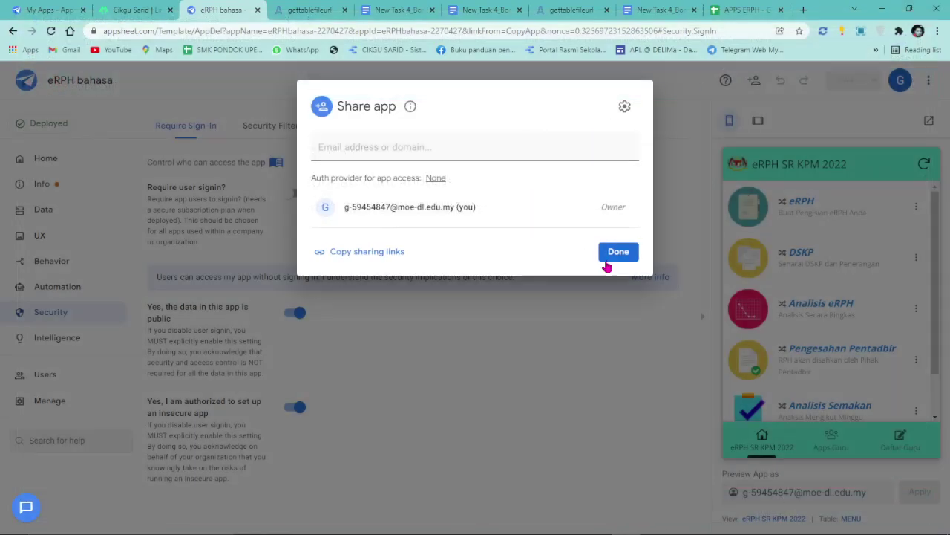
Return to the editor, check the app's errors and warnings, and reload the page to refresh that list.
left_click(610, 252)
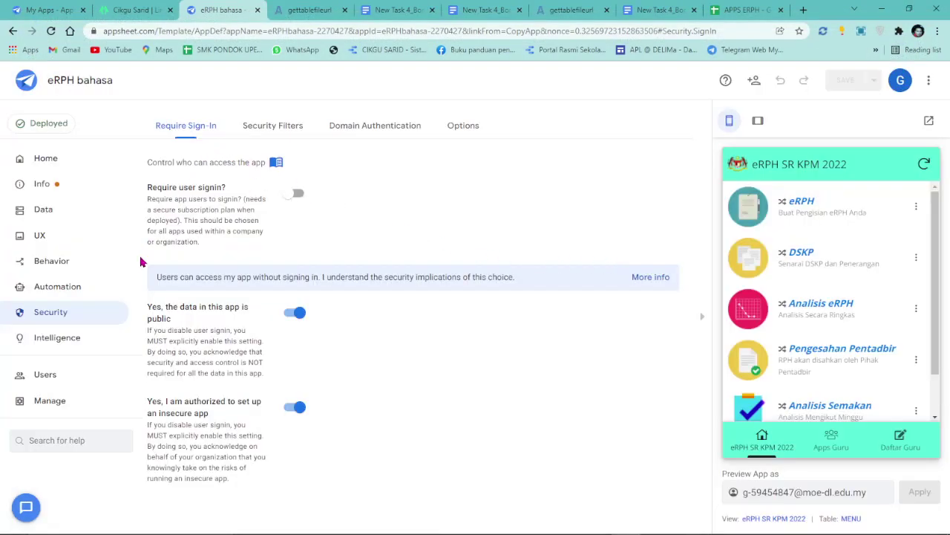
left_click(42, 184)
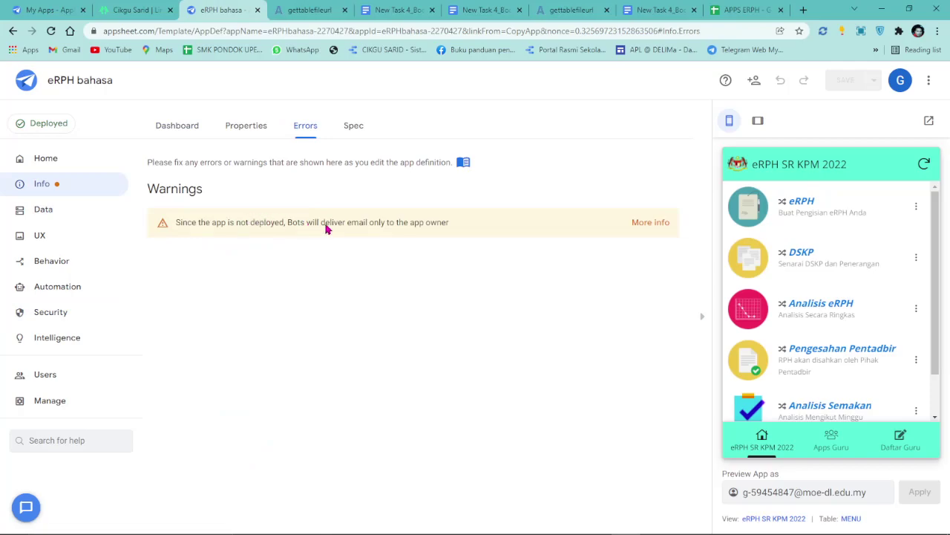
left_click(51, 30)
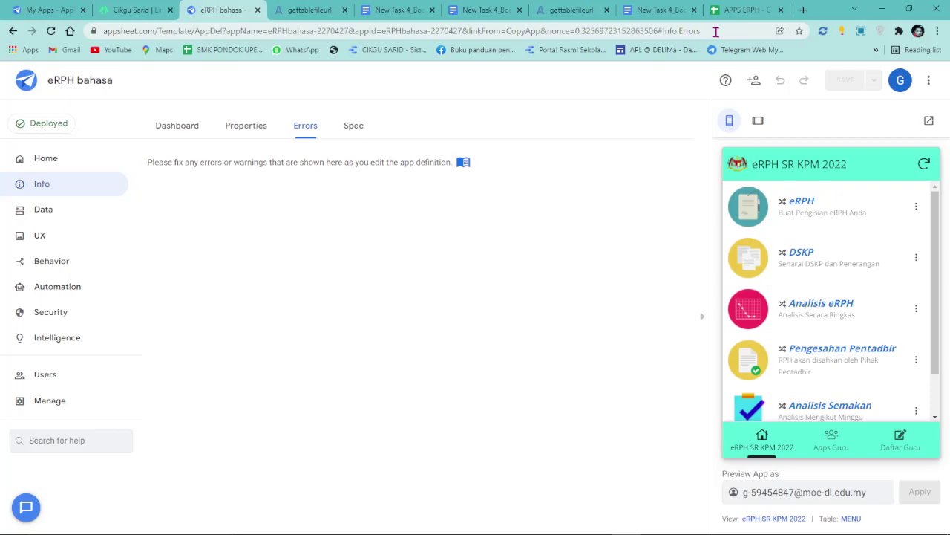
left_click(715, 31)
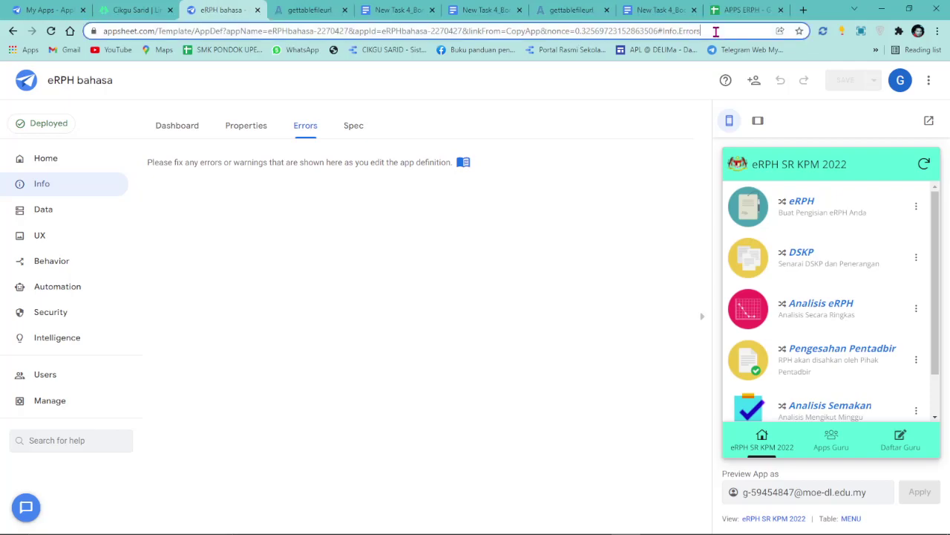
left_click(402, 34)
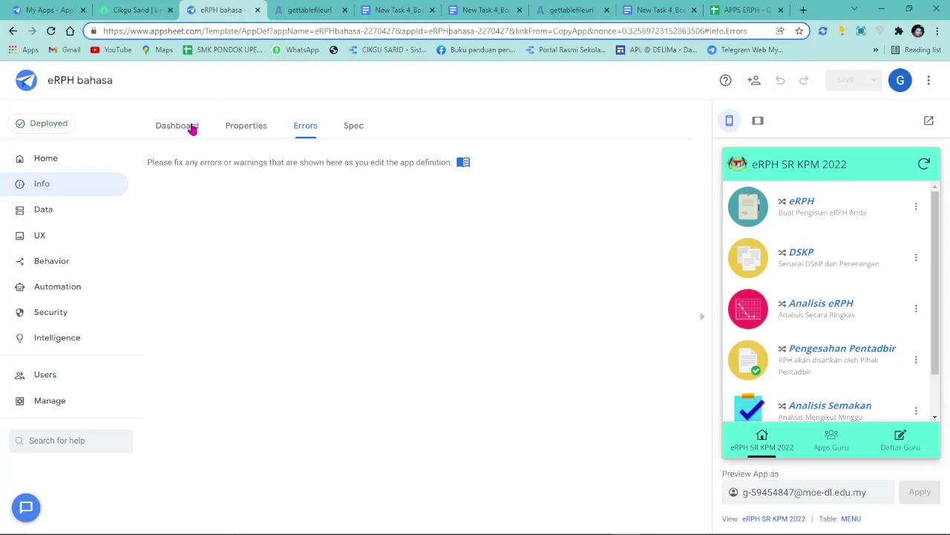
Open the automation bot that runs "New process" and display the settings of its File 2 data action step.
left_click(48, 287)
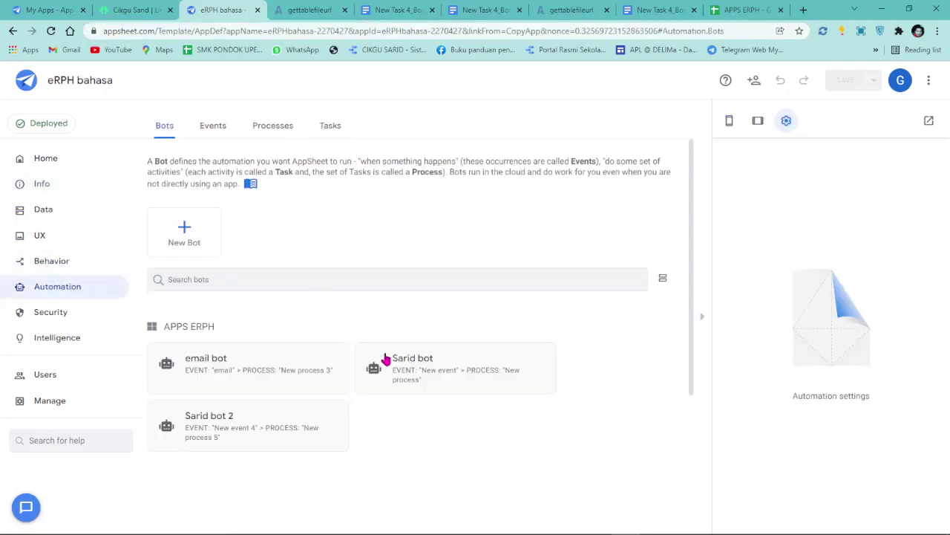
left_click(398, 369)
scroll(446, 416, "down", 3)
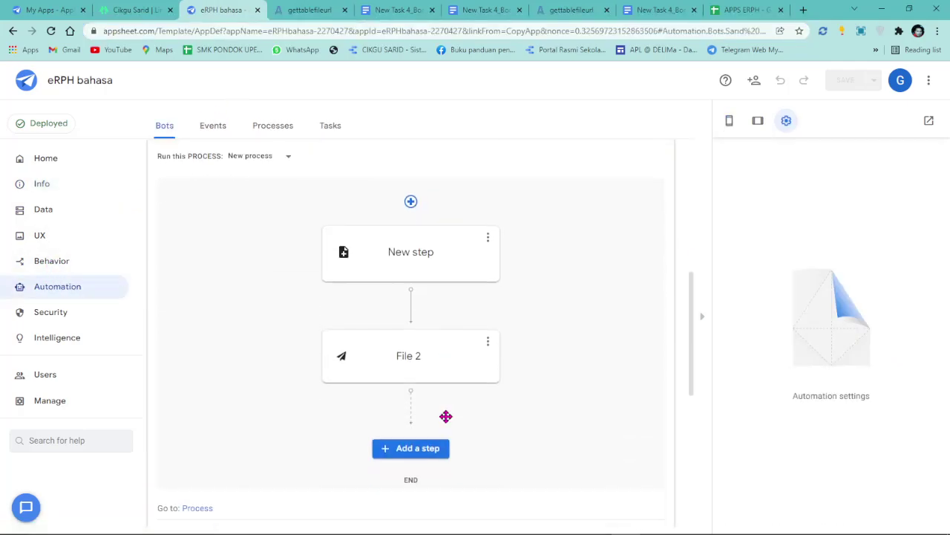
left_click(376, 361)
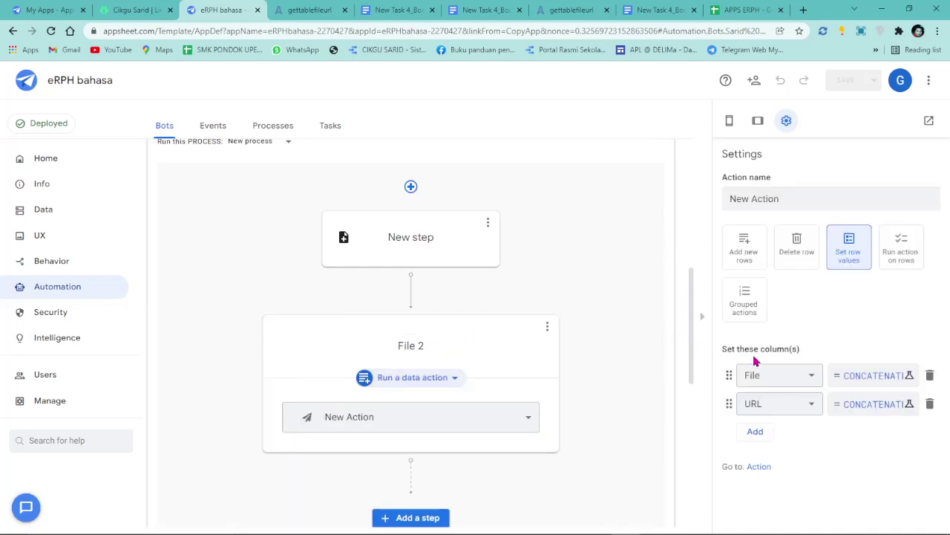
Examine the CONCATENATE expression for the File column and compare its path with the app name in the page address.
left_click(851, 375)
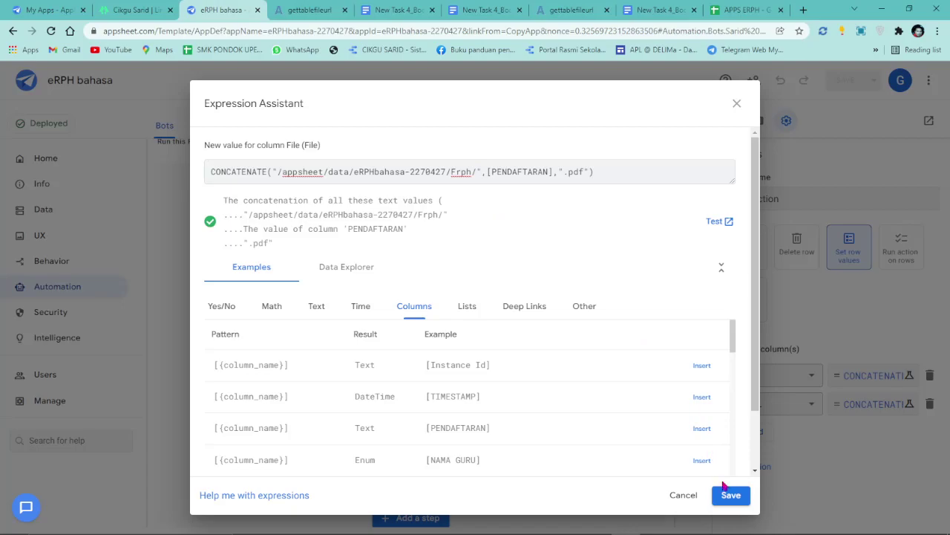
left_click(682, 497)
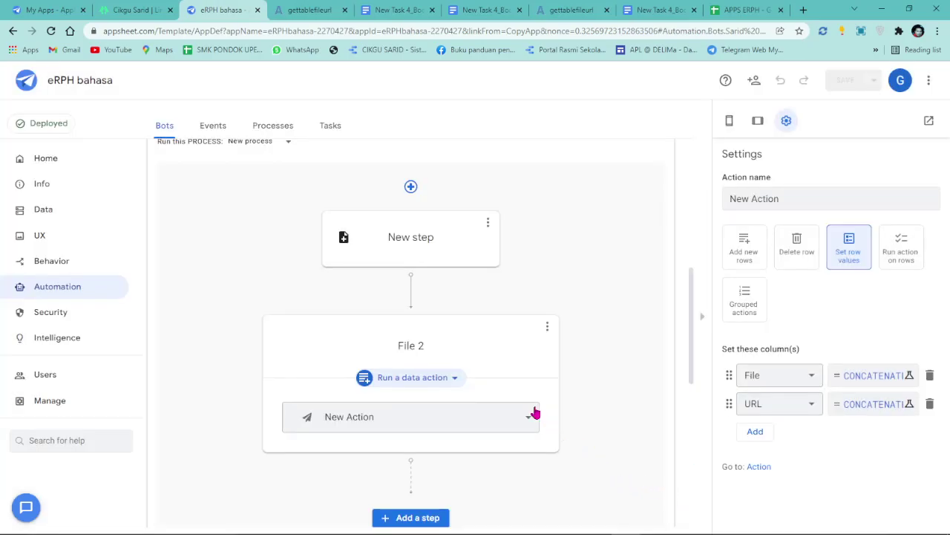
left_click_drag(548, 32, 791, 22)
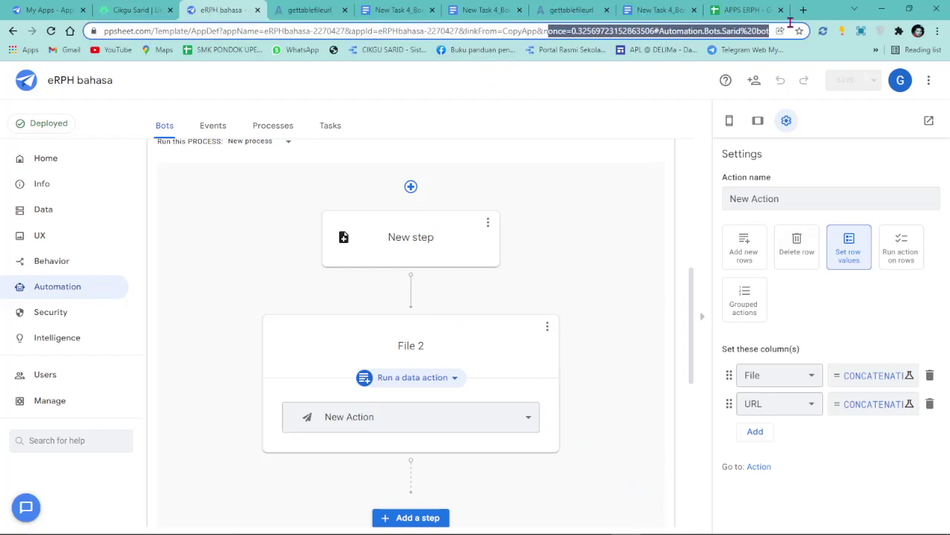
left_click(658, 32)
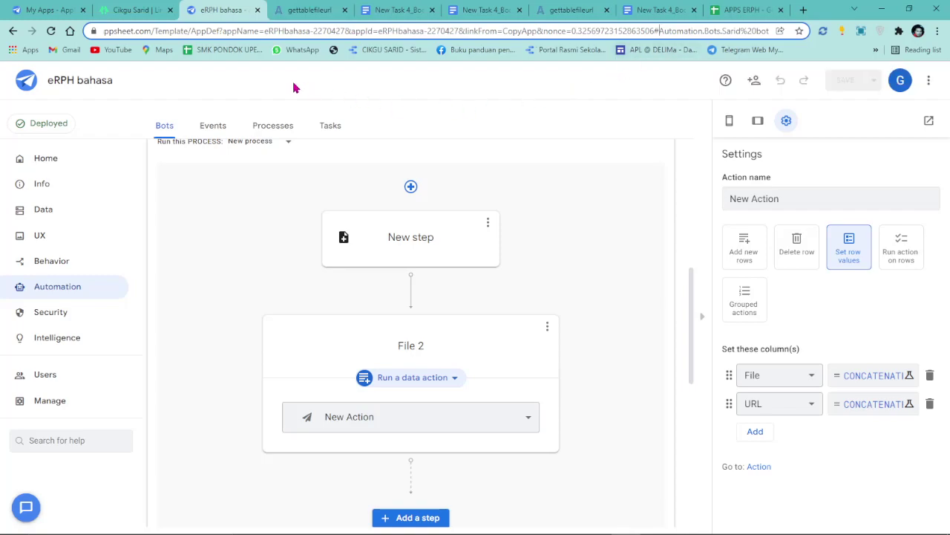
left_click_drag(159, 31, 24, 30)
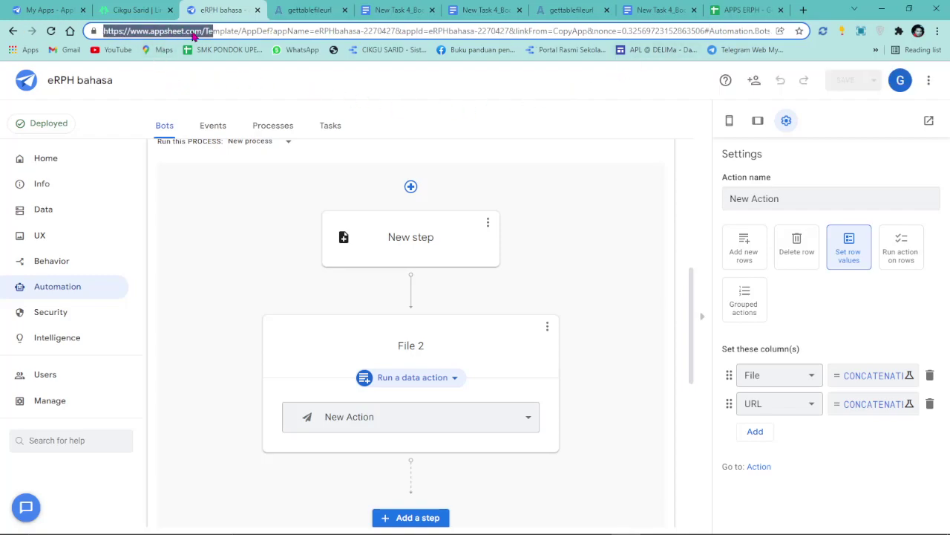
left_click(243, 31)
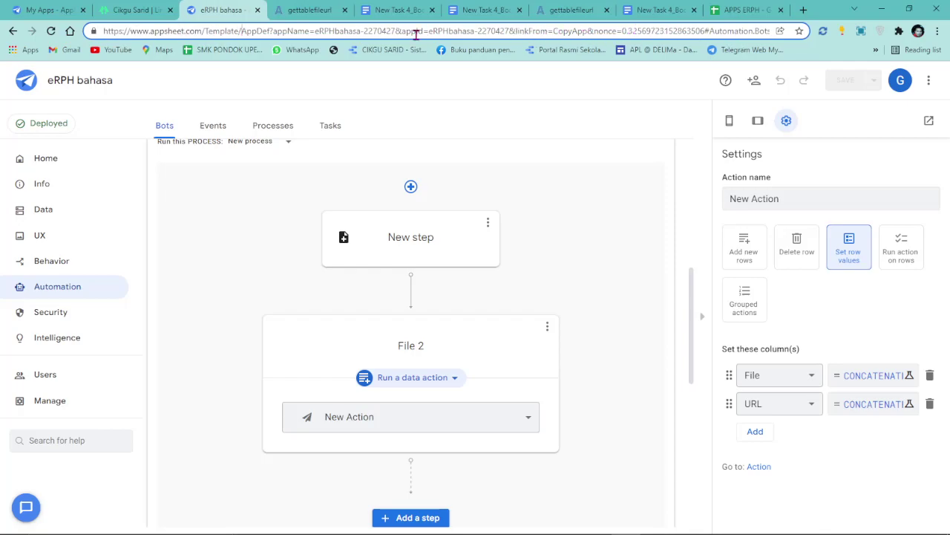
Close the app editor, the generated PDF and document pages, and the APPS ERPH spreadsheet, leaving it despite unsaved changes.
left_click(258, 10)
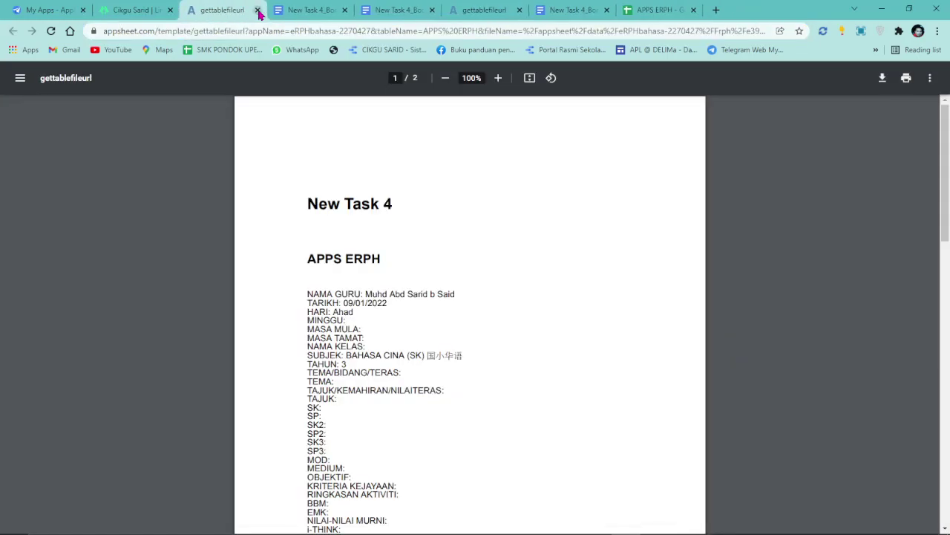
left_click(258, 11)
left_click(257, 11)
left_click(257, 11)
left_click(257, 11)
left_click(258, 11)
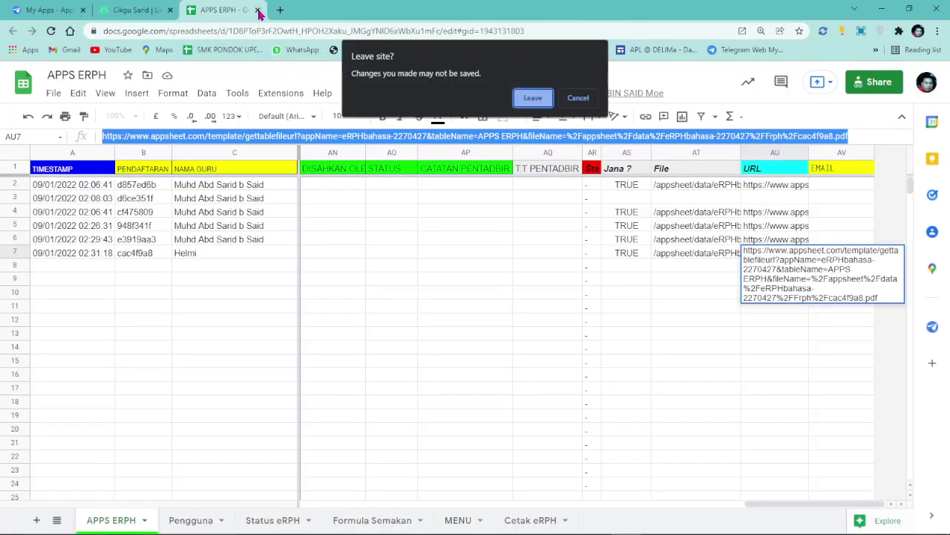
left_click(549, 99)
Refresh the My Apps list, reopen the eRPH bahasa app from Deployed Apps, and close the remaining other pages.
left_click(59, 10)
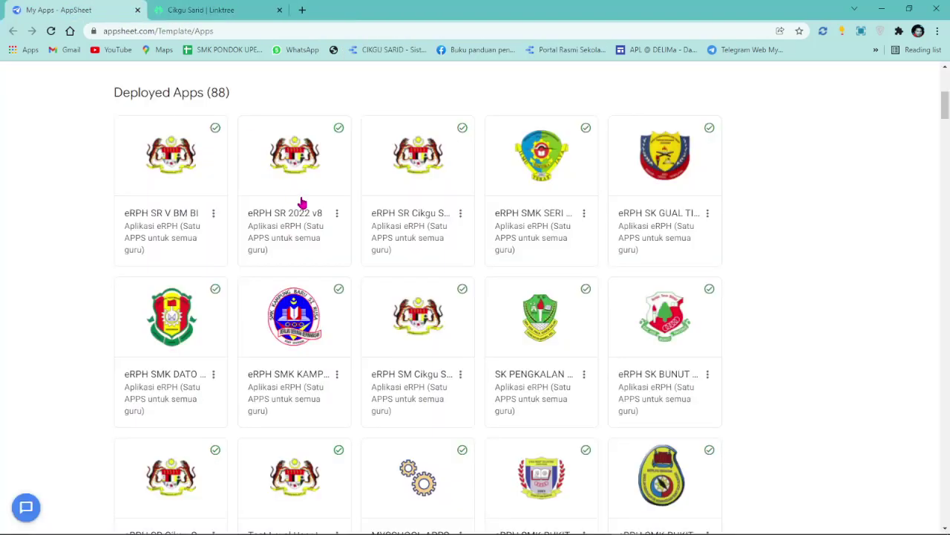
scroll(129, 130, "up", 2)
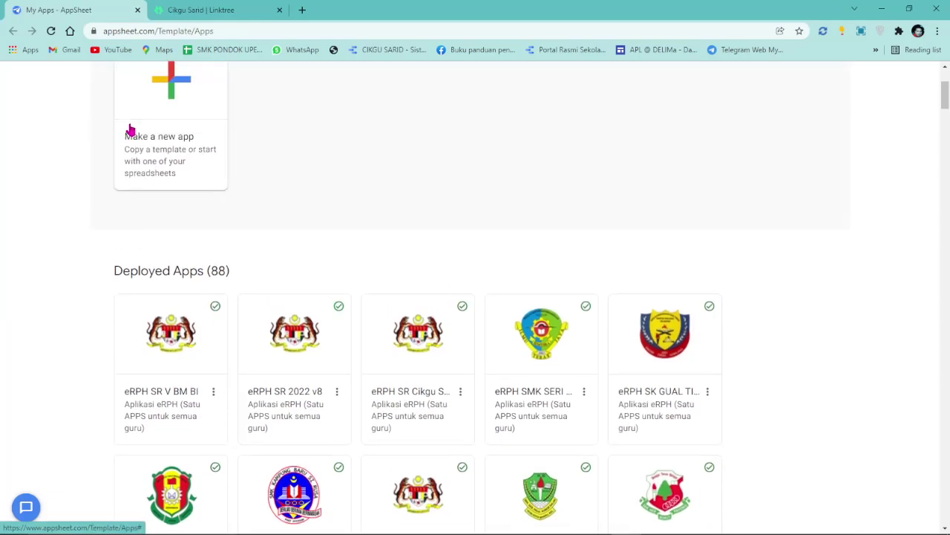
scroll(127, 144, "up", 1)
left_click(50, 30)
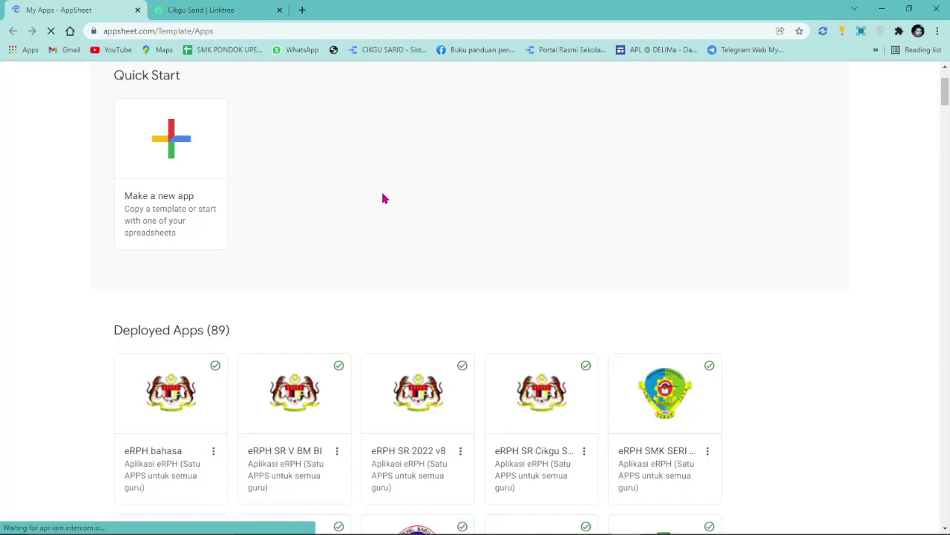
scroll(268, 287, "down", 2)
left_click(178, 293)
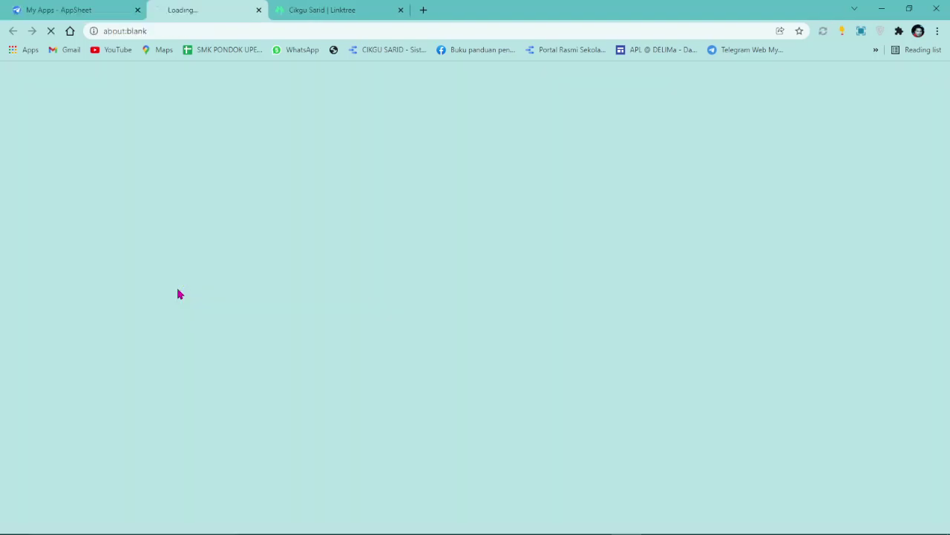
left_click(421, 10)
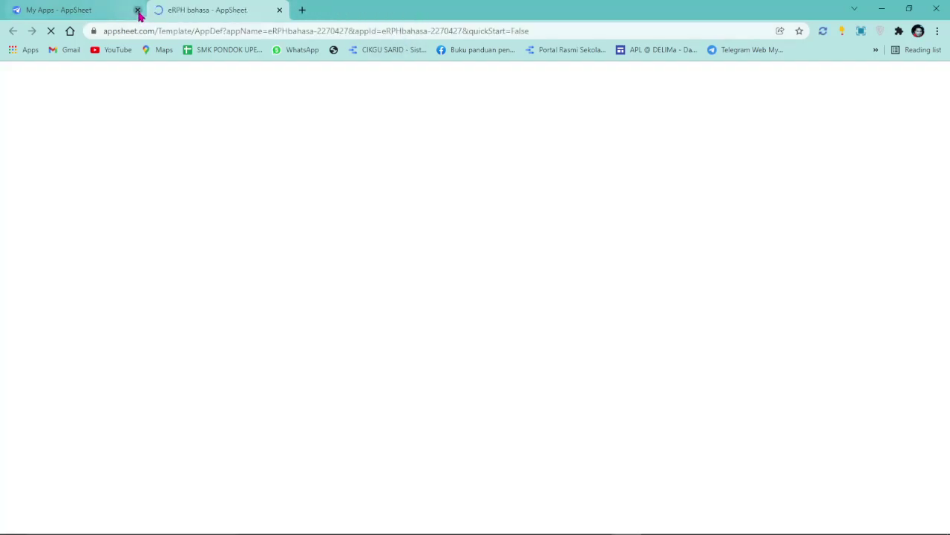
left_click(137, 10)
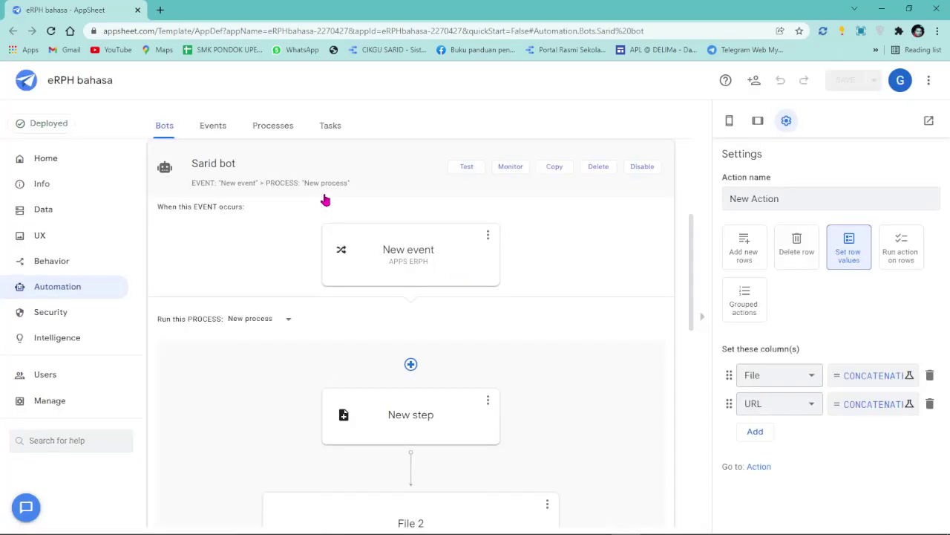
Look through the app's Data, Info, Automation, Security, Intelligence and Users sections.
left_click(66, 214)
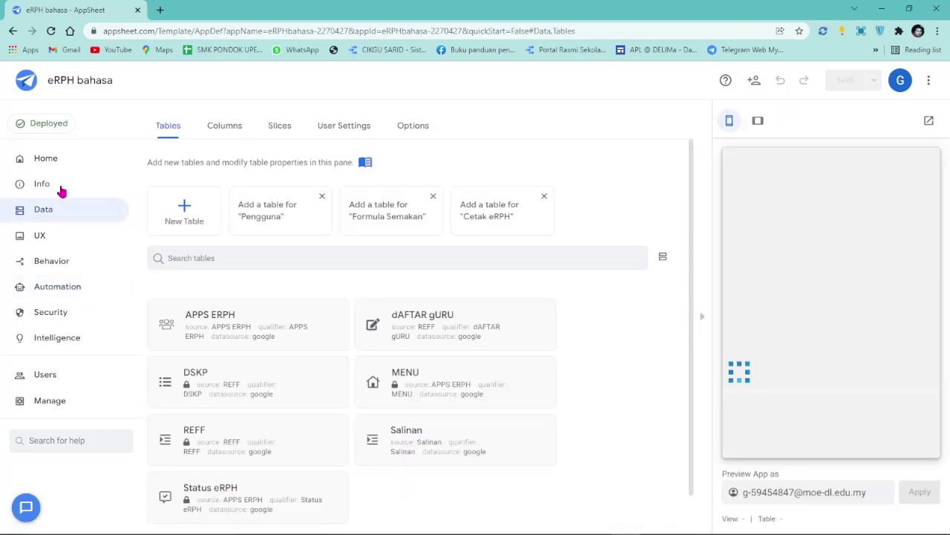
left_click(62, 190)
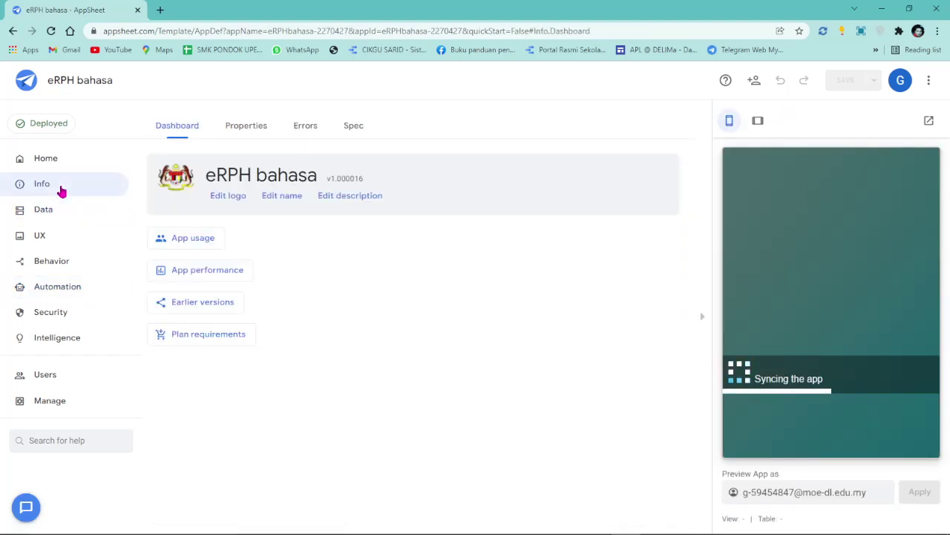
left_click(46, 288)
left_click(55, 314)
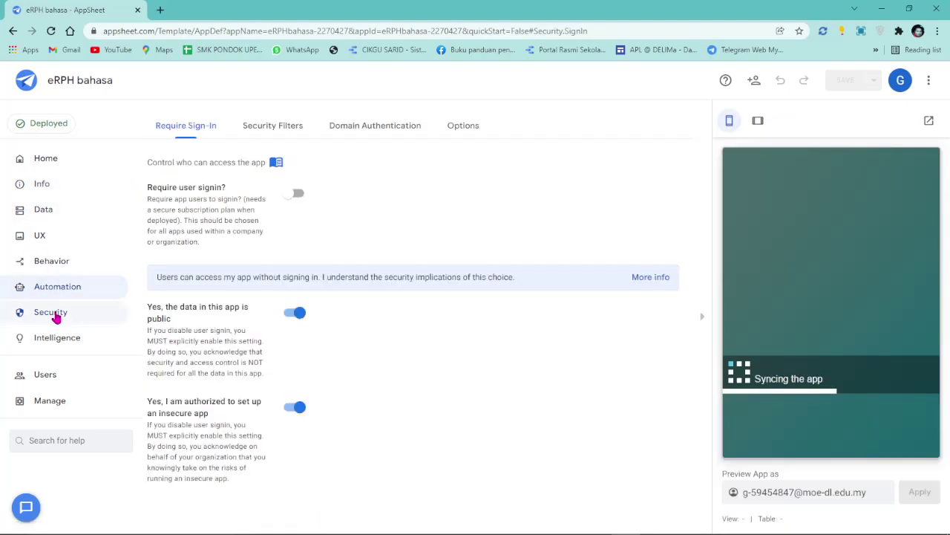
left_click(57, 340)
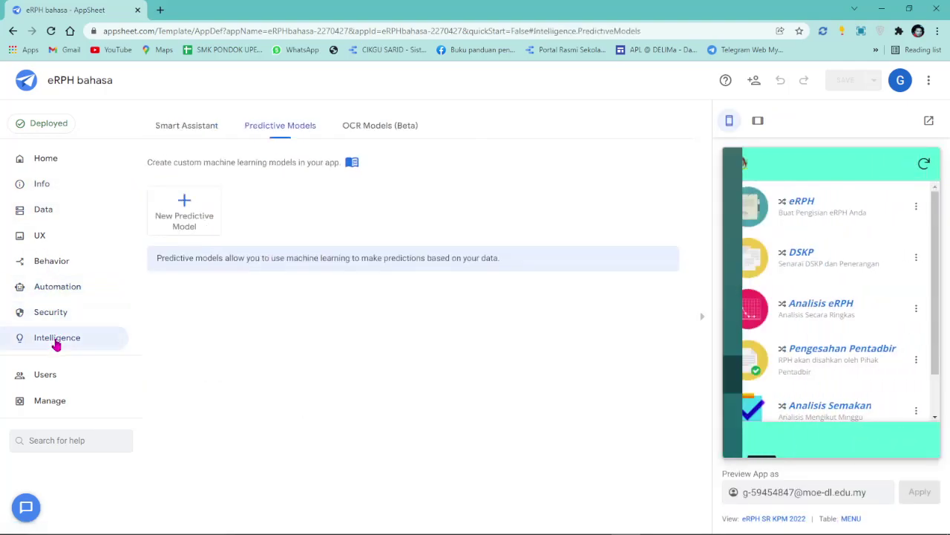
left_click(55, 380)
Display the app's version management and examine its Stable Version settings.
left_click(50, 402)
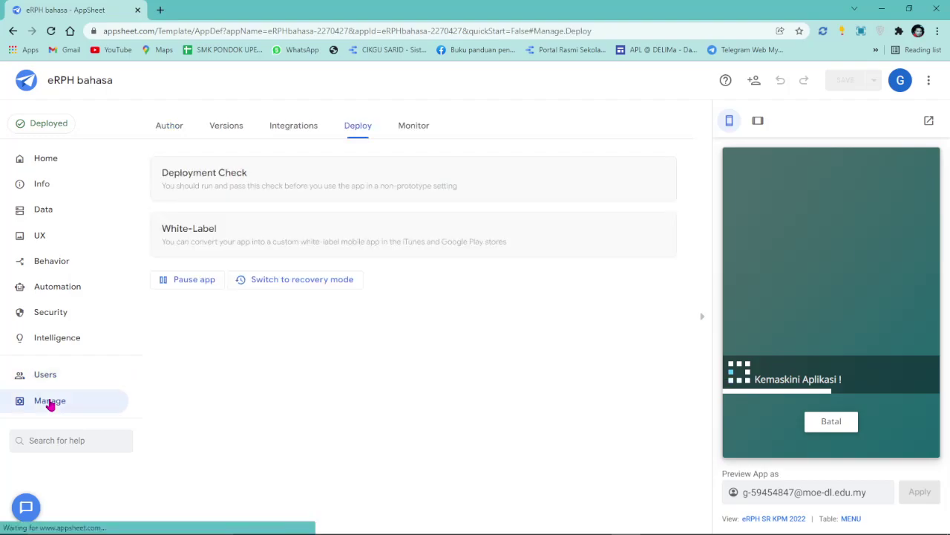
left_click(224, 128)
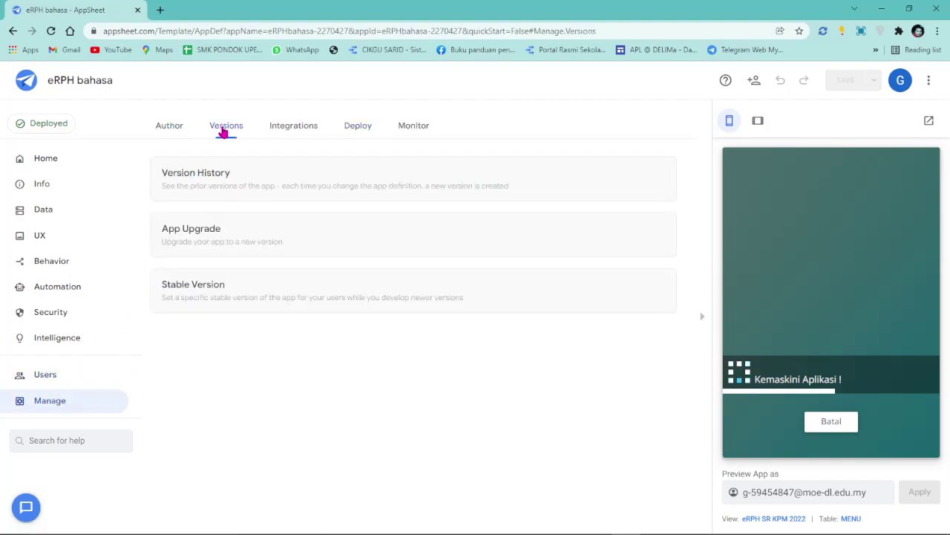
left_click(211, 287)
scroll(520, 245, "up", 3)
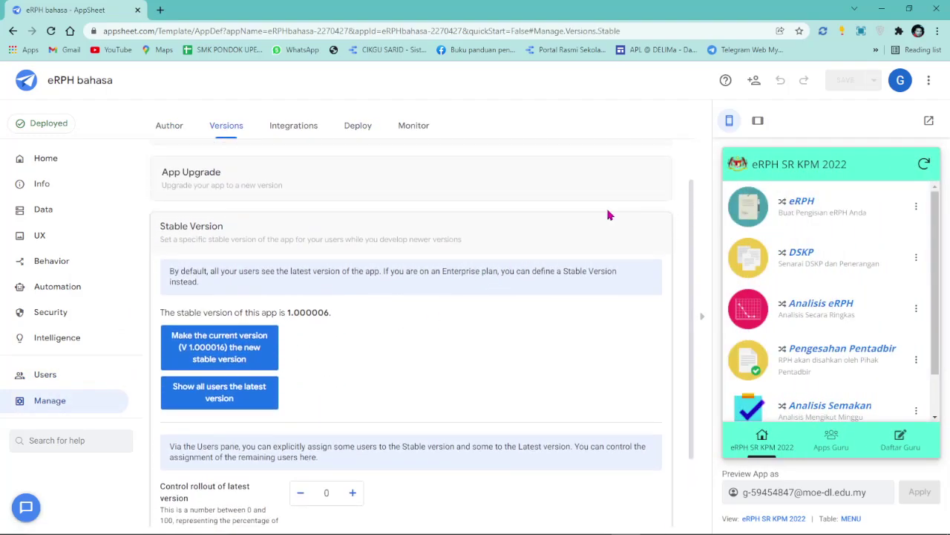
Copy the app's Browser Link from its sharing links.
left_click(45, 158)
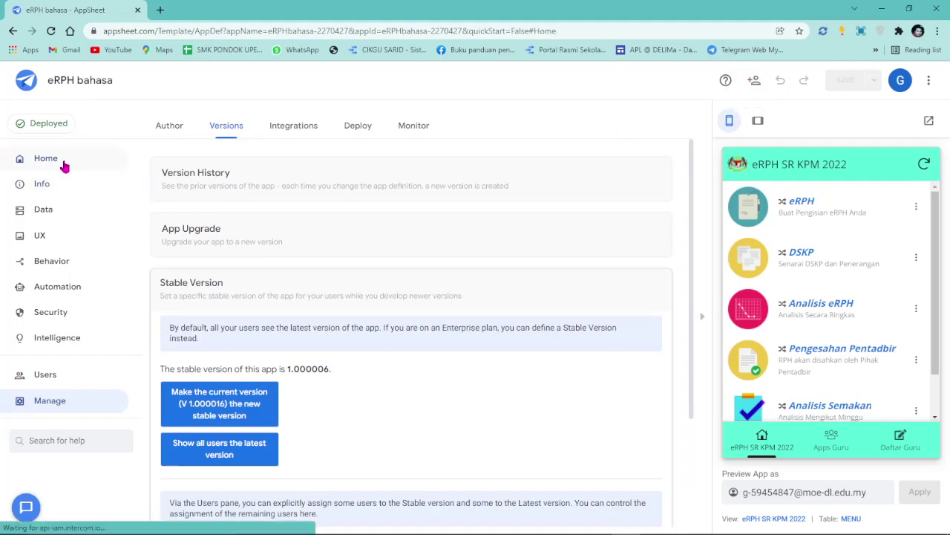
left_click(754, 79)
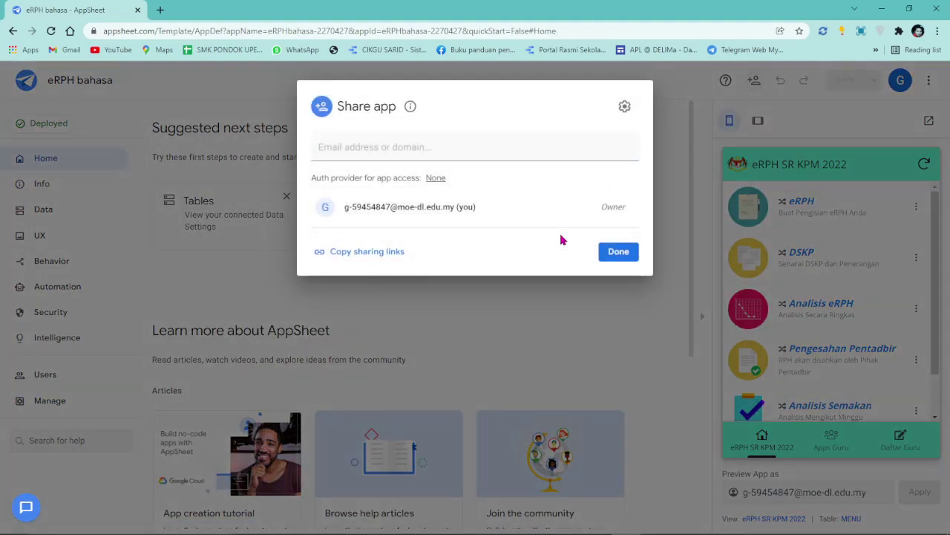
left_click(389, 256)
left_click(581, 382)
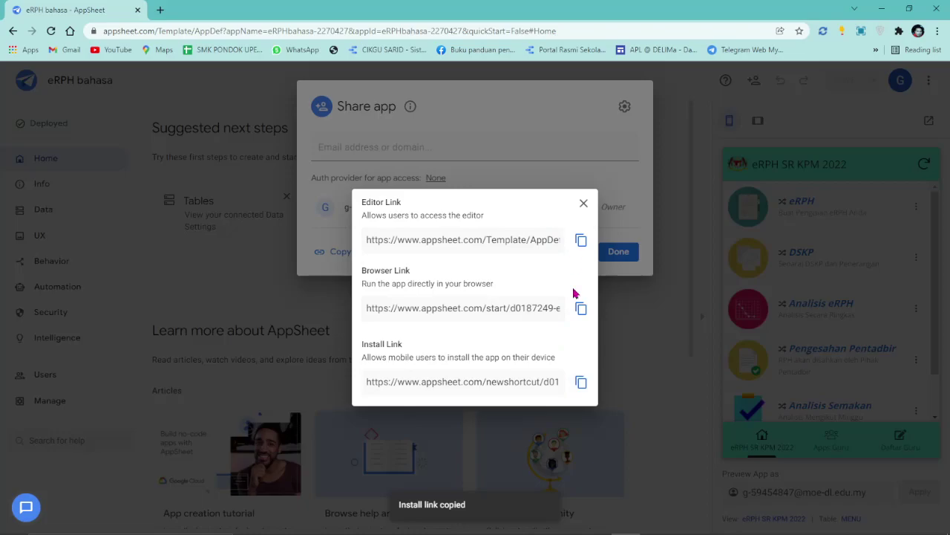
left_click(581, 307)
left_click(583, 204)
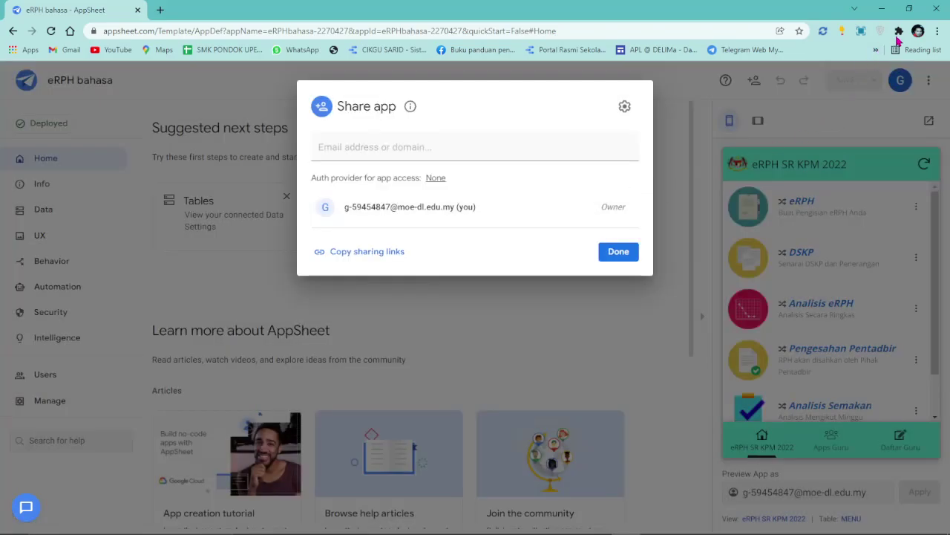
Switch to another user's Chrome profile, open the copied app link there, and accept the eRPH bahasa welcome page.
left_click(898, 31)
left_click(918, 31)
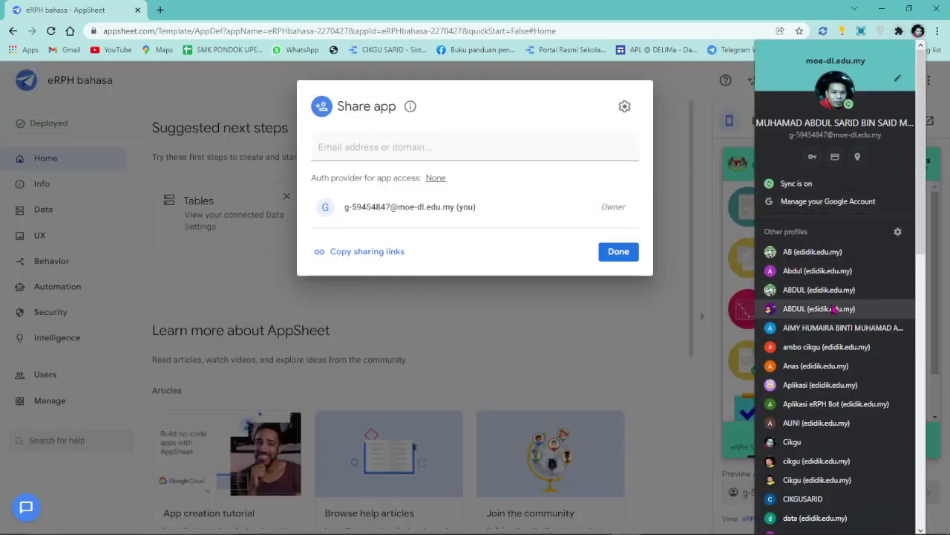
left_click(816, 328)
right_click(282, 30)
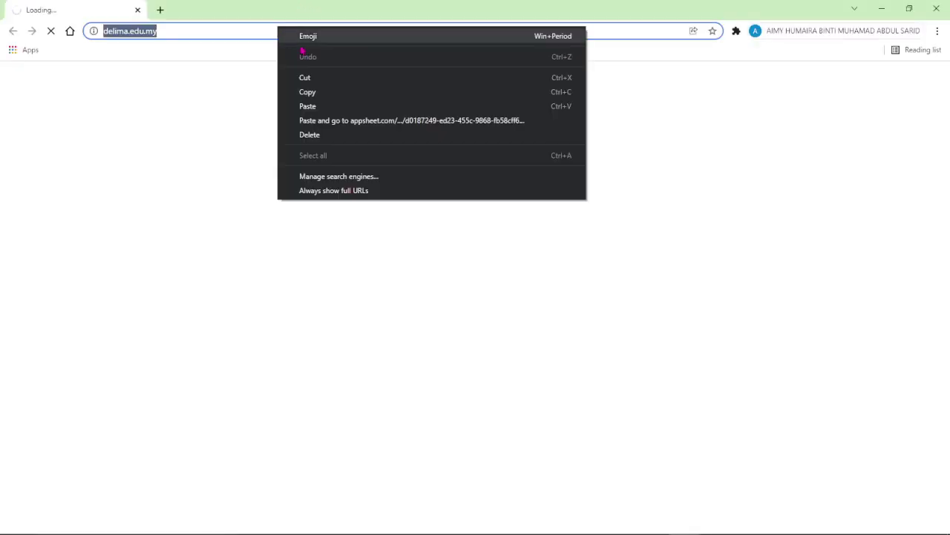
left_click(433, 122)
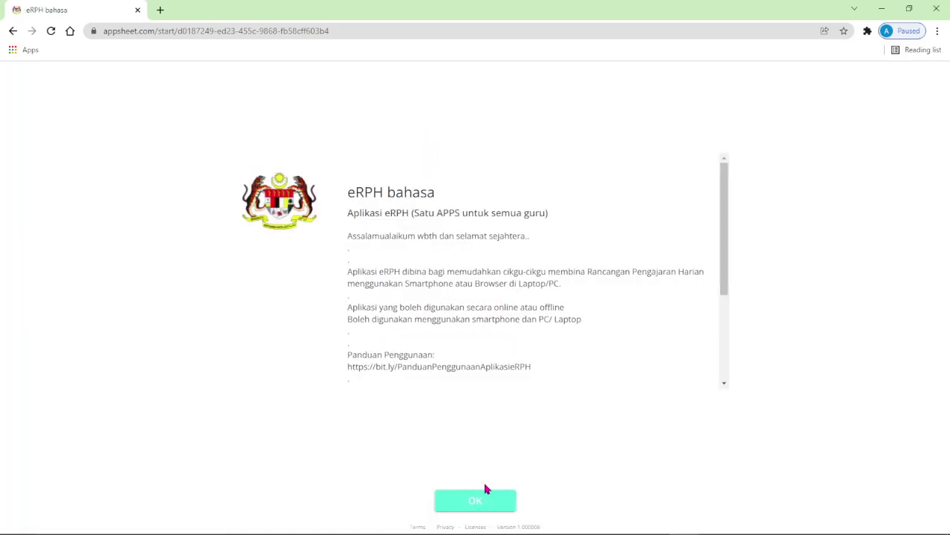
left_click(480, 504)
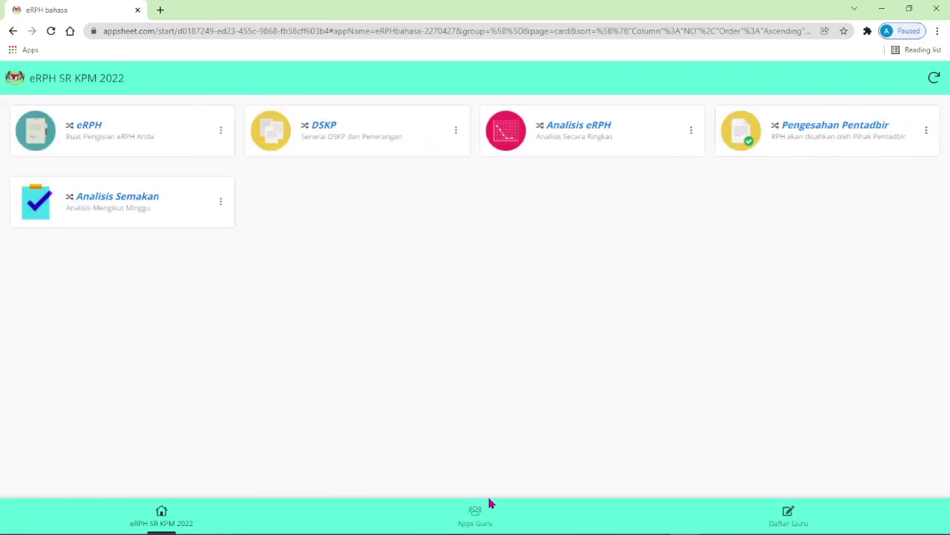
Start a new APPS ERPH record in Apps Guru from this account and choose a listed teacher as NAMA GURU.
left_click(484, 511)
left_click(923, 472)
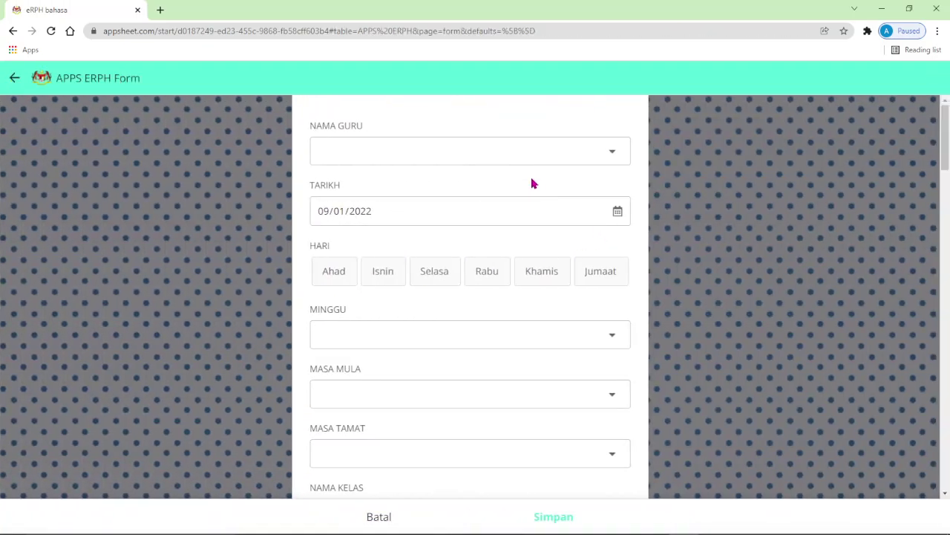
left_click(531, 162)
left_click(401, 131)
Set the new record's SUBJEK to BAHASA MELAYU (KELAS BERCANTUM) and TAHUN to 2&3, and save it.
scroll(418, 294, "down", 1)
scroll(418, 294, "down", 4)
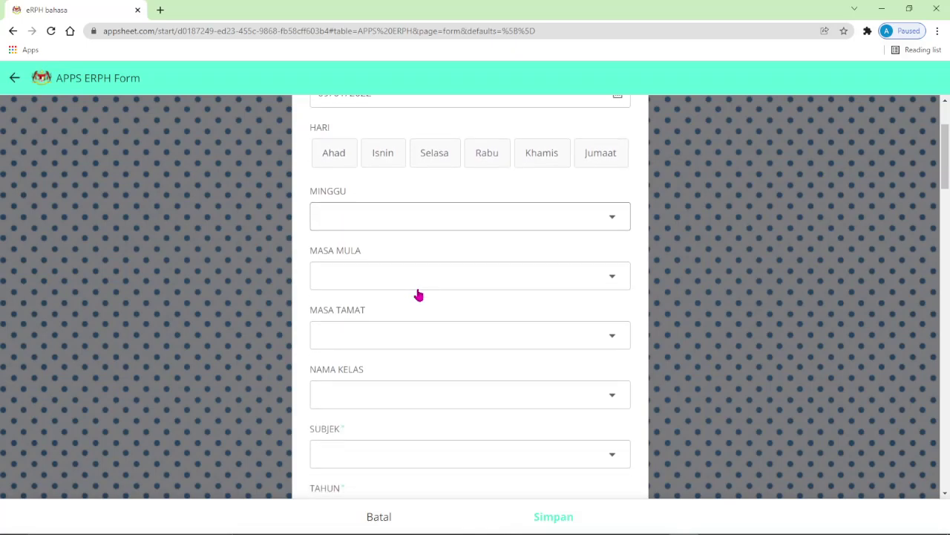
left_click(424, 280)
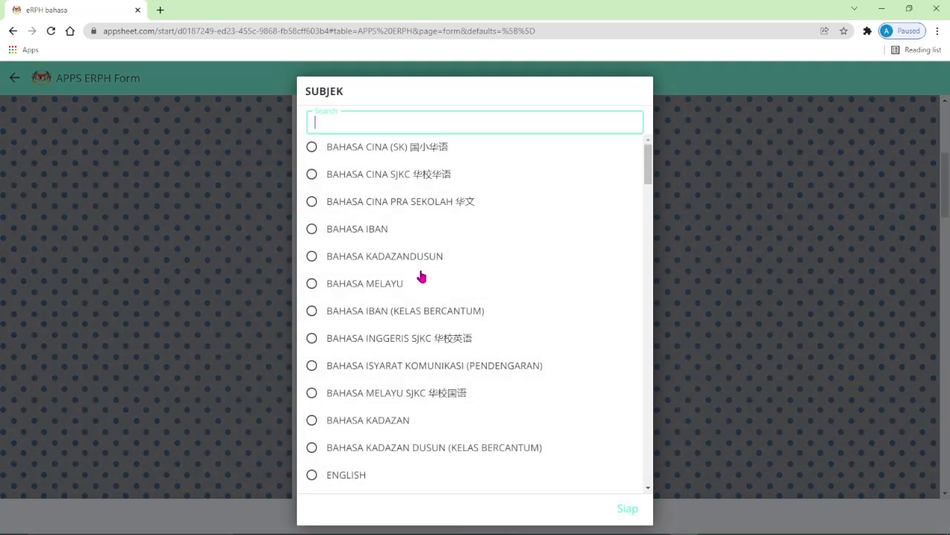
scroll(426, 297, "down", 3)
left_click(448, 348)
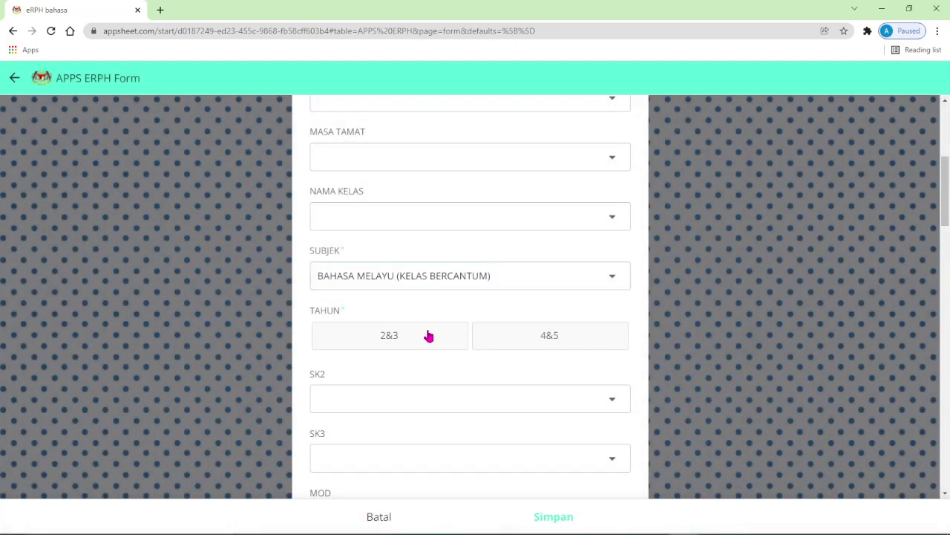
left_click(426, 335)
left_click(555, 519)
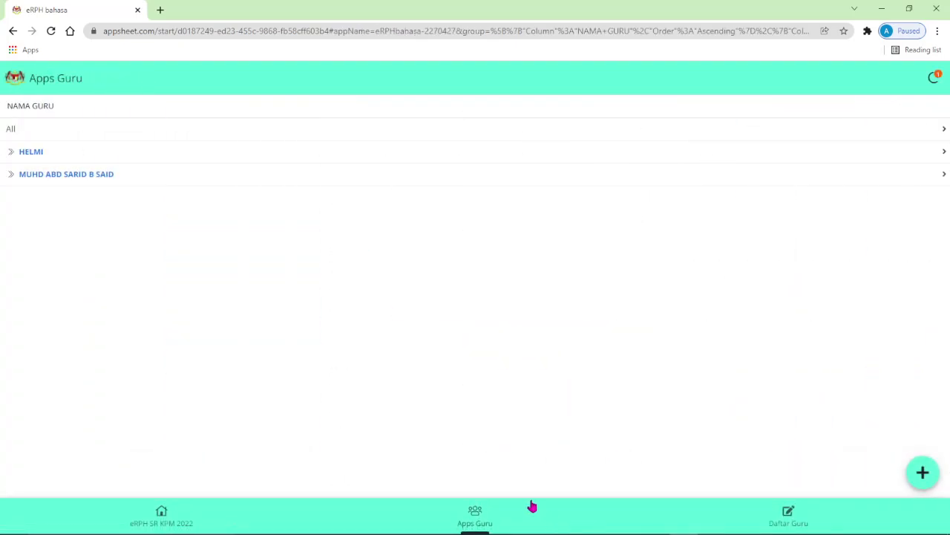